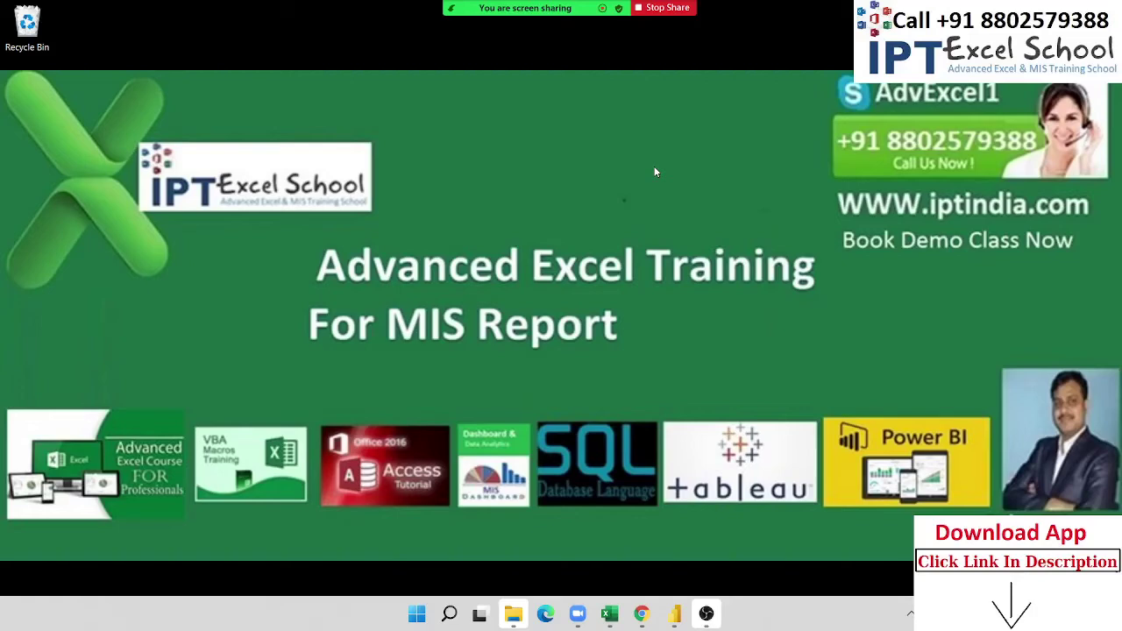
Switch the Zoom screen share from the training slide to the blank Excel workbook
{"action": "mouse_move", "coordinate": [551, 14]}
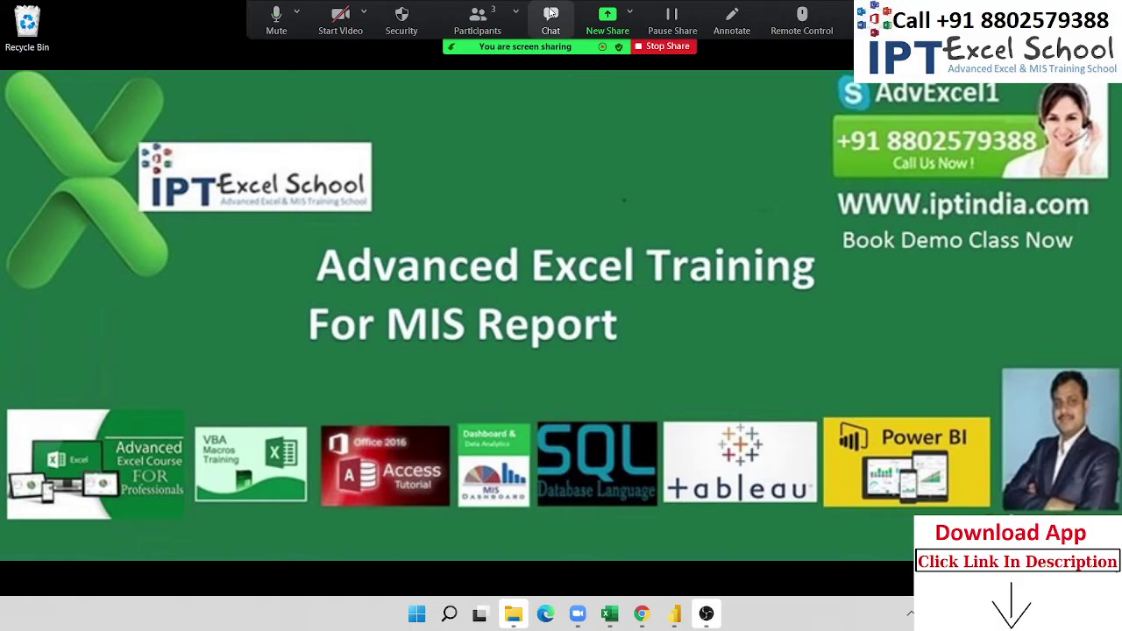
{"action": "key", "text": "alt+Tab"}
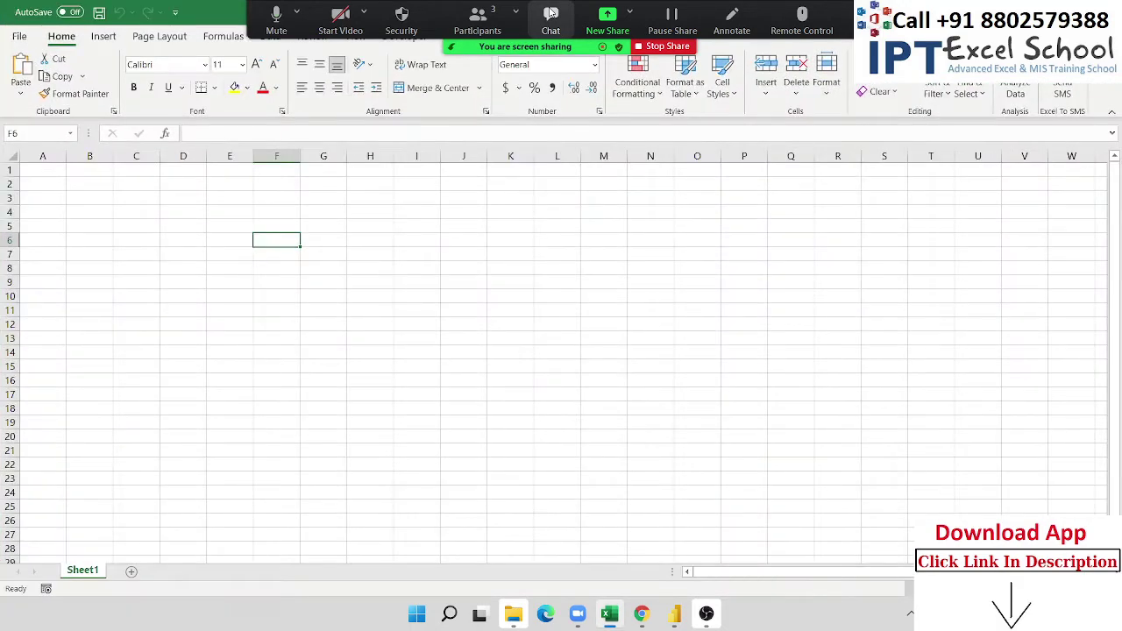
Enter the text 'MRP 1500' in cell B4
{"action": "scroll", "coordinate": [343, 232], "scroll_direction": "up", "scroll_amount": 5, "text": "ctrl"}
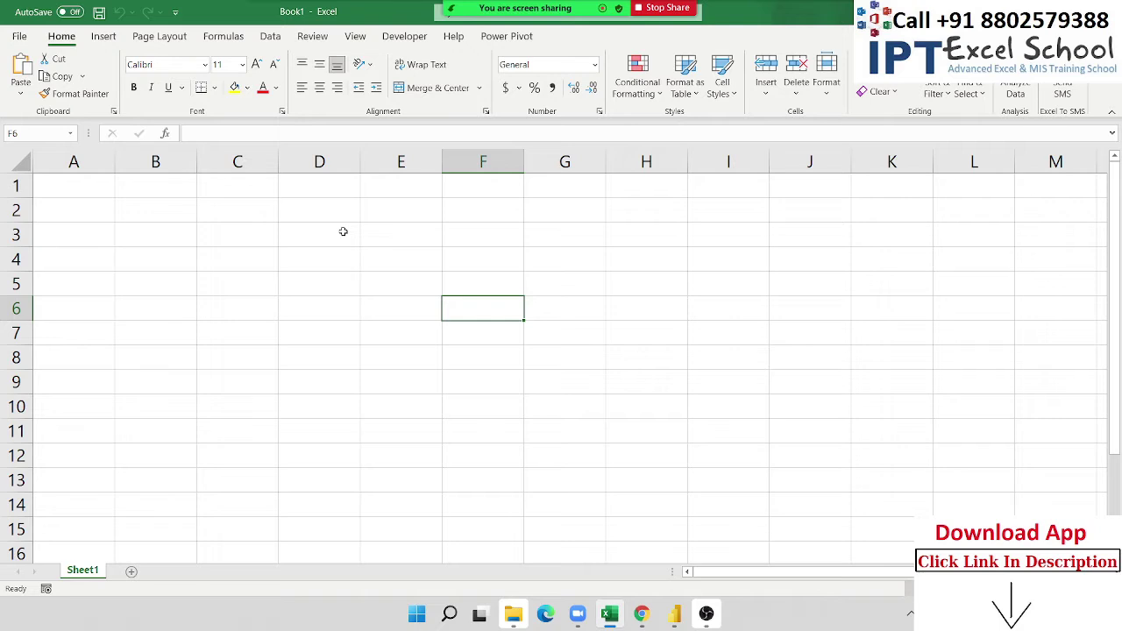
{"action": "left_click", "coordinate": [192, 253]}
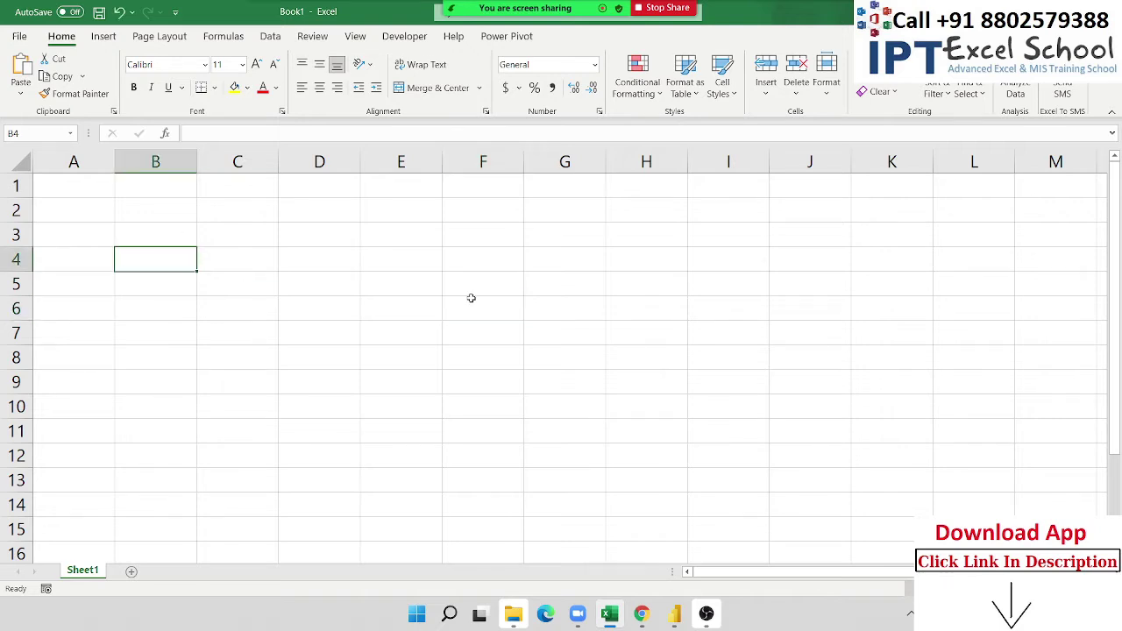
{"action": "type", "text": "1500"}
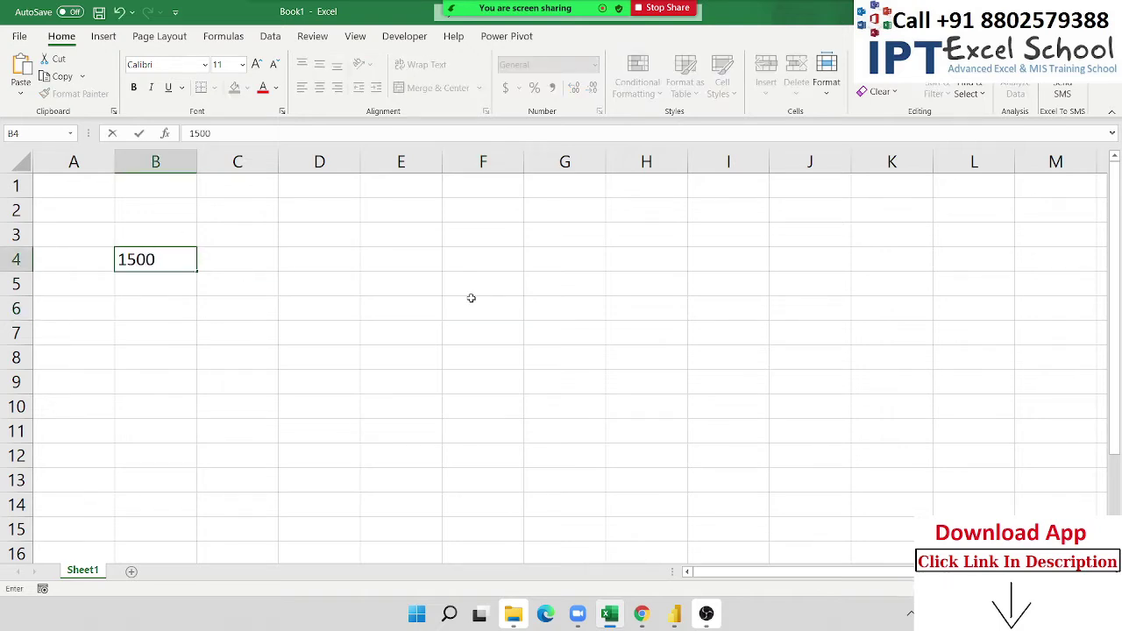
{"action": "key", "text": "Tab"}
{"action": "key", "text": "Left"}
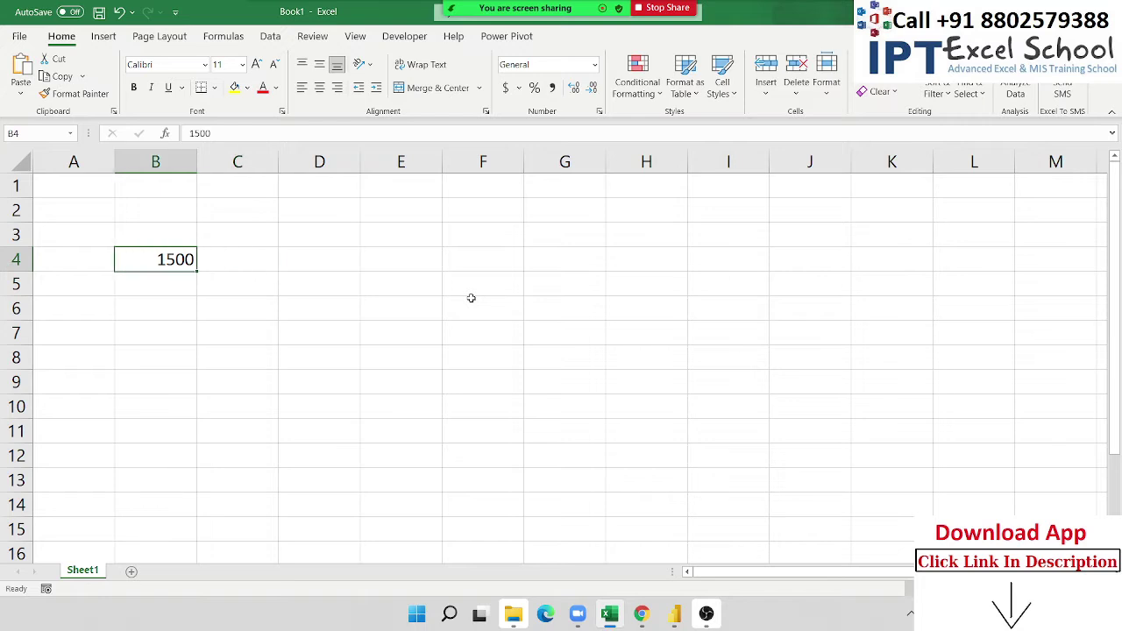
{"action": "type", "text": "MRP"}
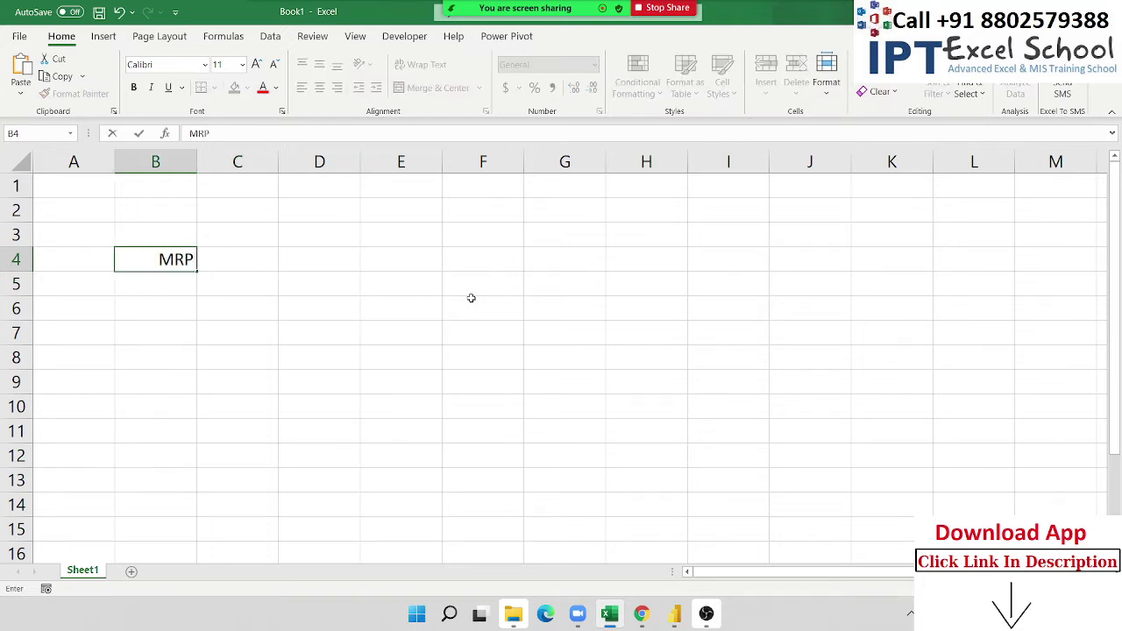
{"action": "type", "text": " 1500"}
{"action": "key", "text": "Return"}
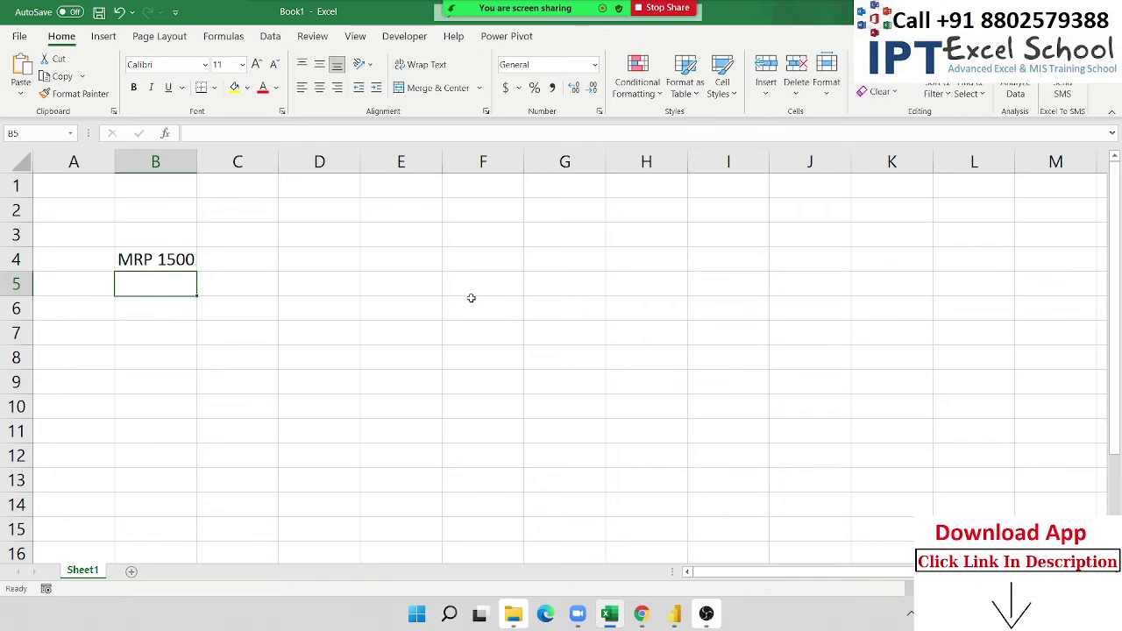
{"action": "key", "text": "Up"}
{"action": "type", "text": "MR"}
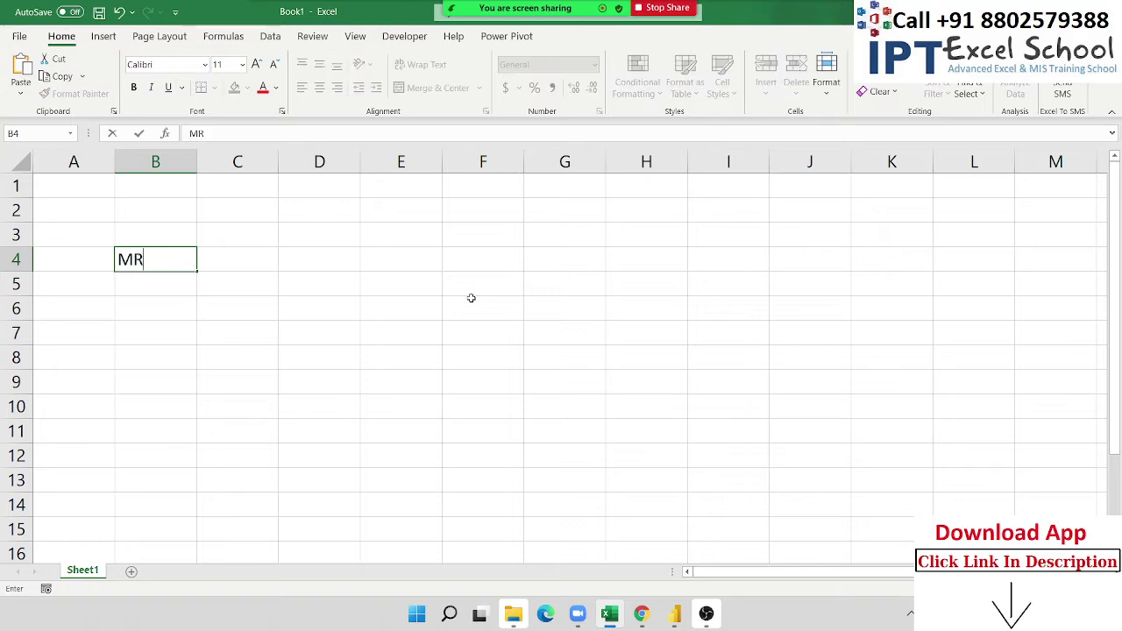
{"action": "type", "text": "P 1500"}
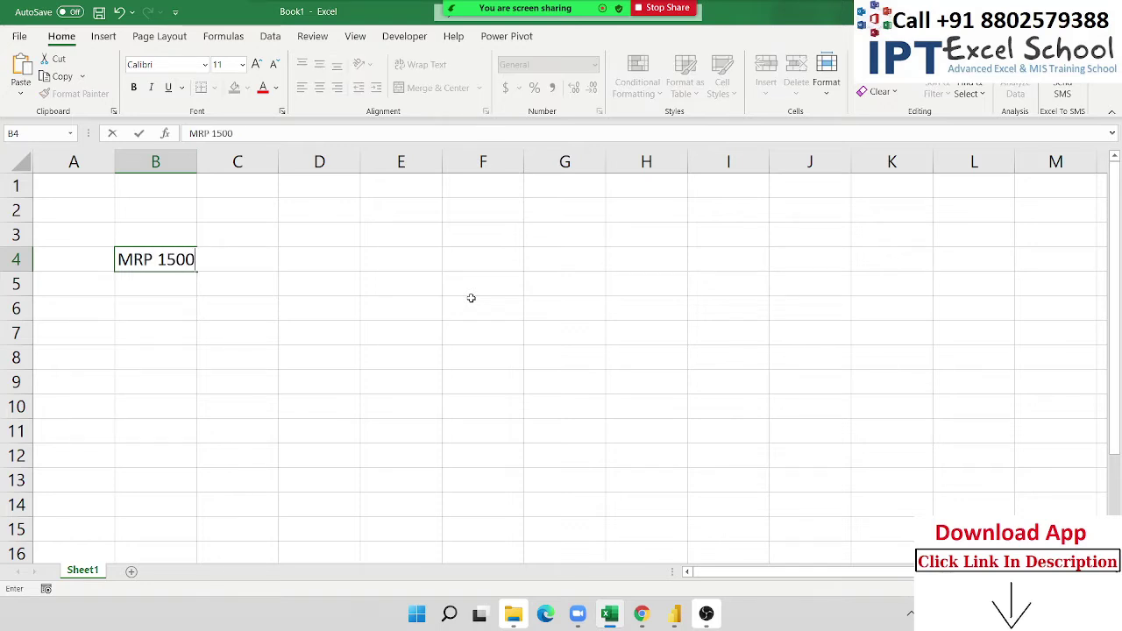
{"action": "key", "text": "Return"}
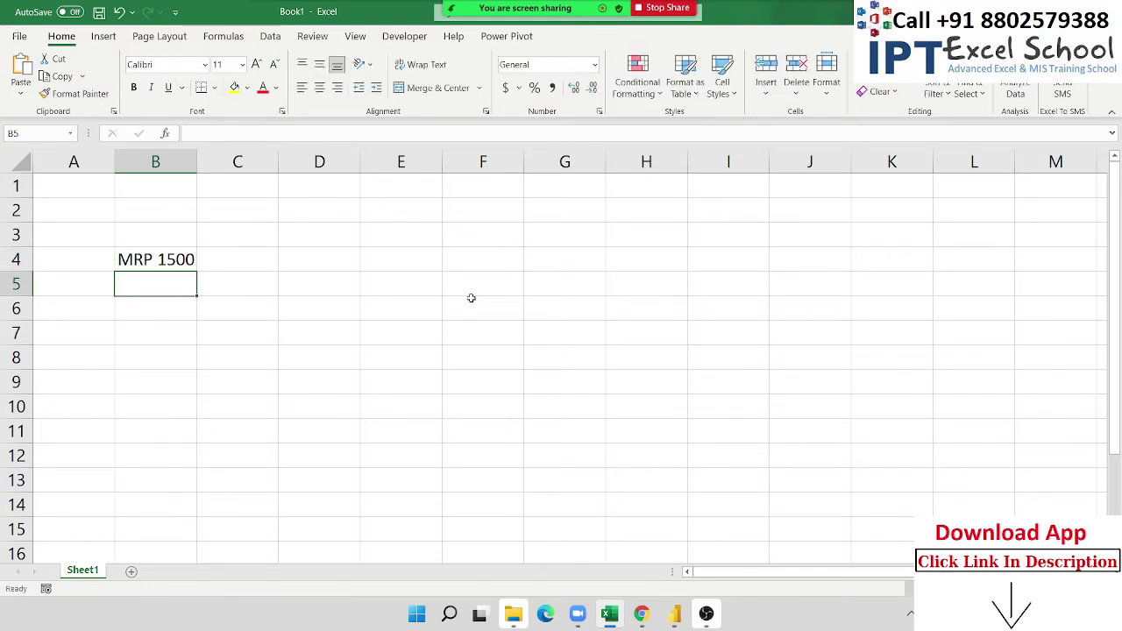
Add a formula in B5 that adds to B4, showing #VALUE!, then move to D3
{"action": "type", "text": "="}
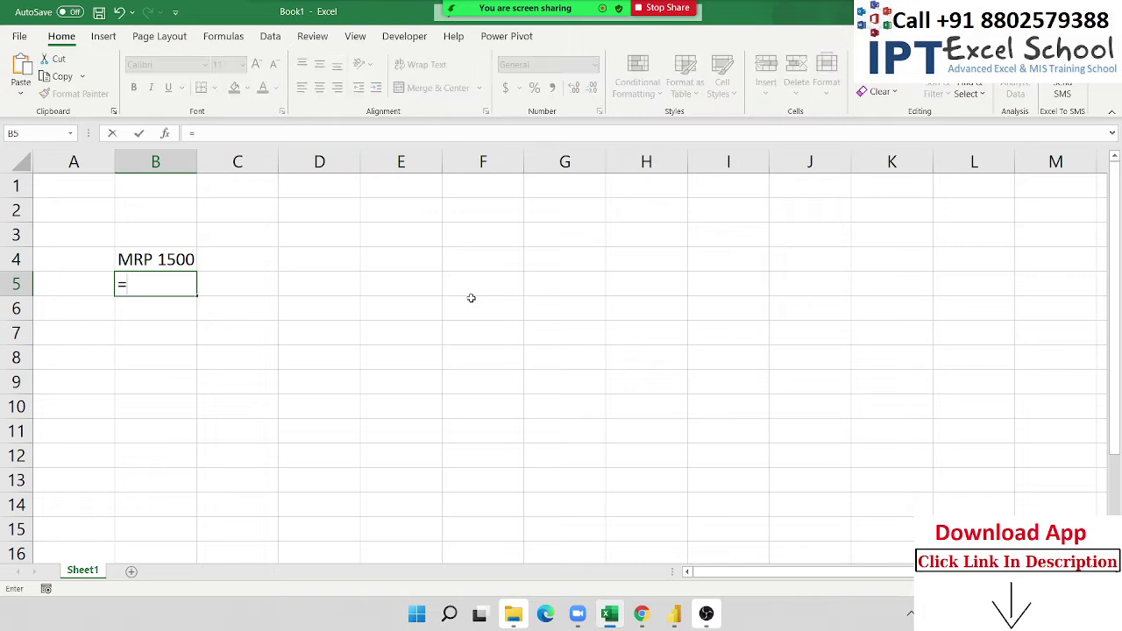
{"action": "key", "text": "Up"}
{"action": "type", "text": "+2"}
{"action": "key", "text": "Return"}
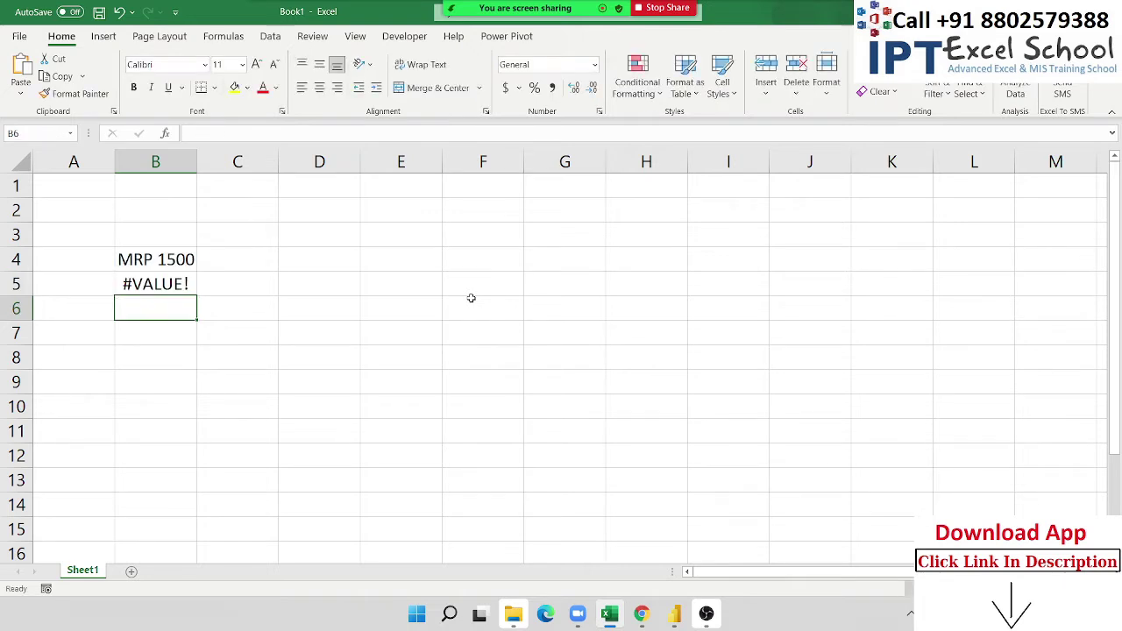
{"action": "key", "text": "Up"}
{"action": "key", "text": "Up"}
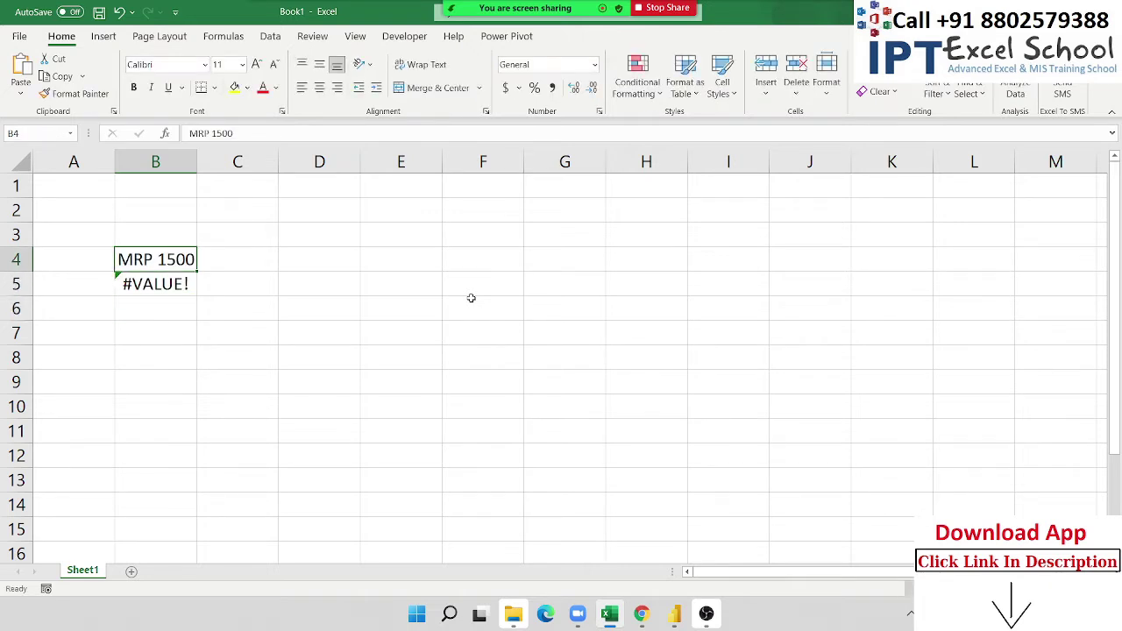
{"action": "key", "text": "F2"}
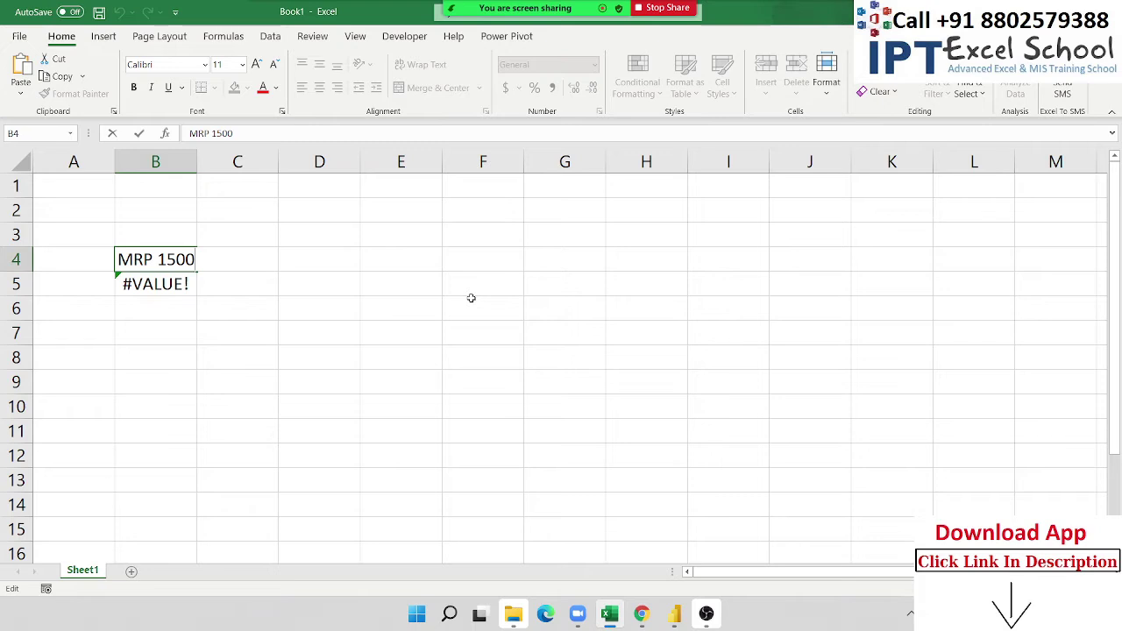
{"action": "key", "text": "Return"}
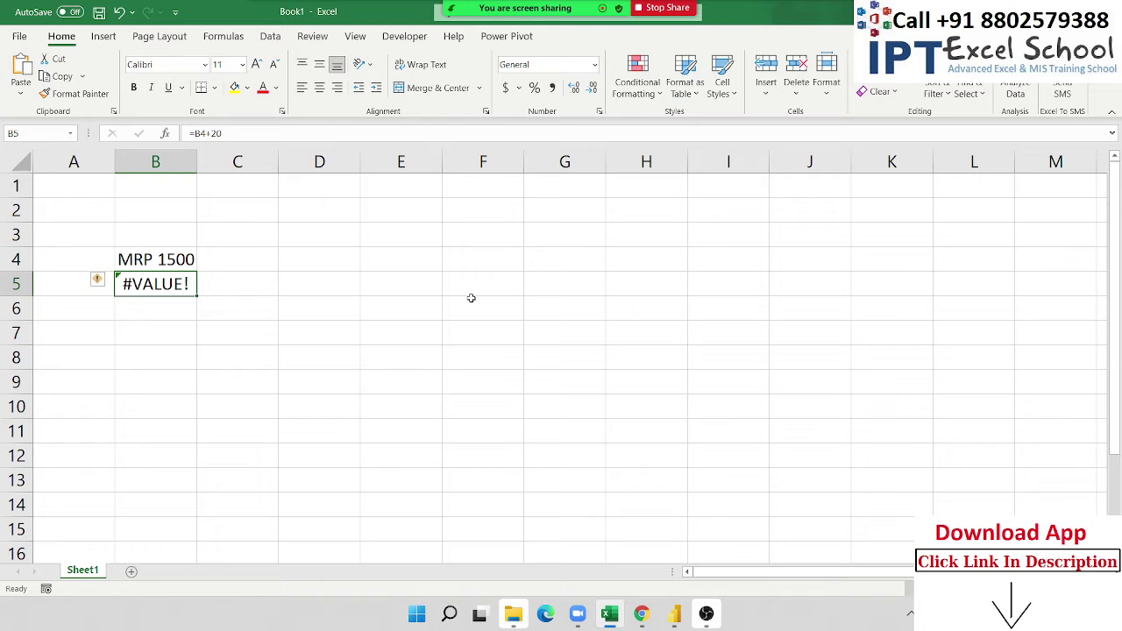
{"action": "key", "text": "Up"}
{"action": "key", "text": "Up"}
{"action": "key", "text": "Right"}
{"action": "key", "text": "Right"}
Enter the number 1500 in D3 and check its value
{"action": "type", "text": "1"}
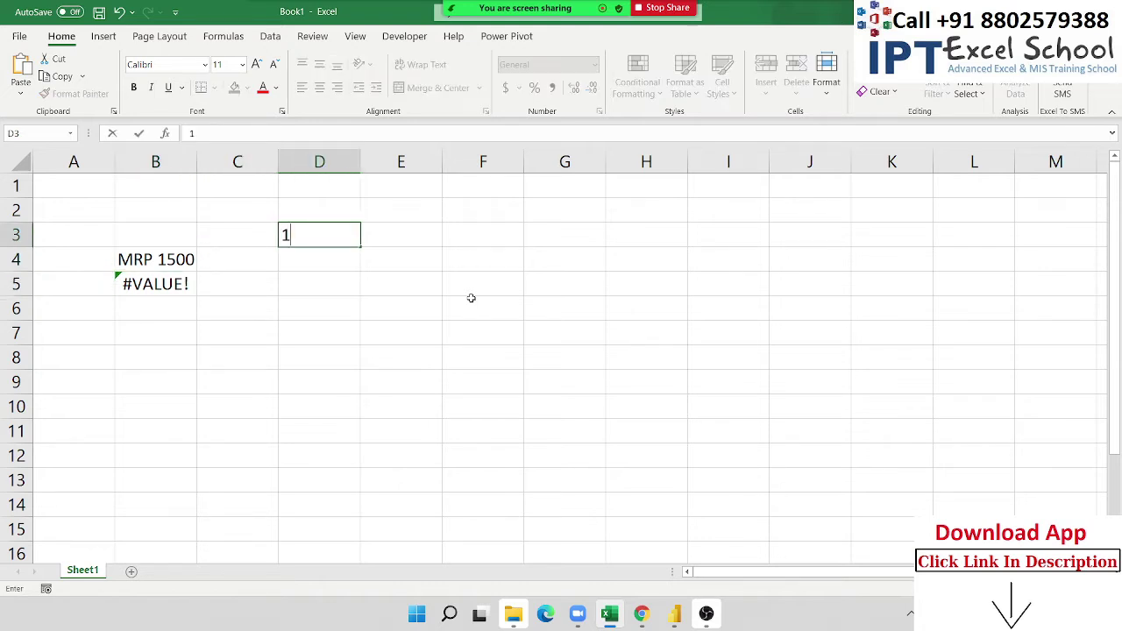
{"action": "type", "text": "500"}
{"action": "key", "text": "Return"}
{"action": "key", "text": "Up"}
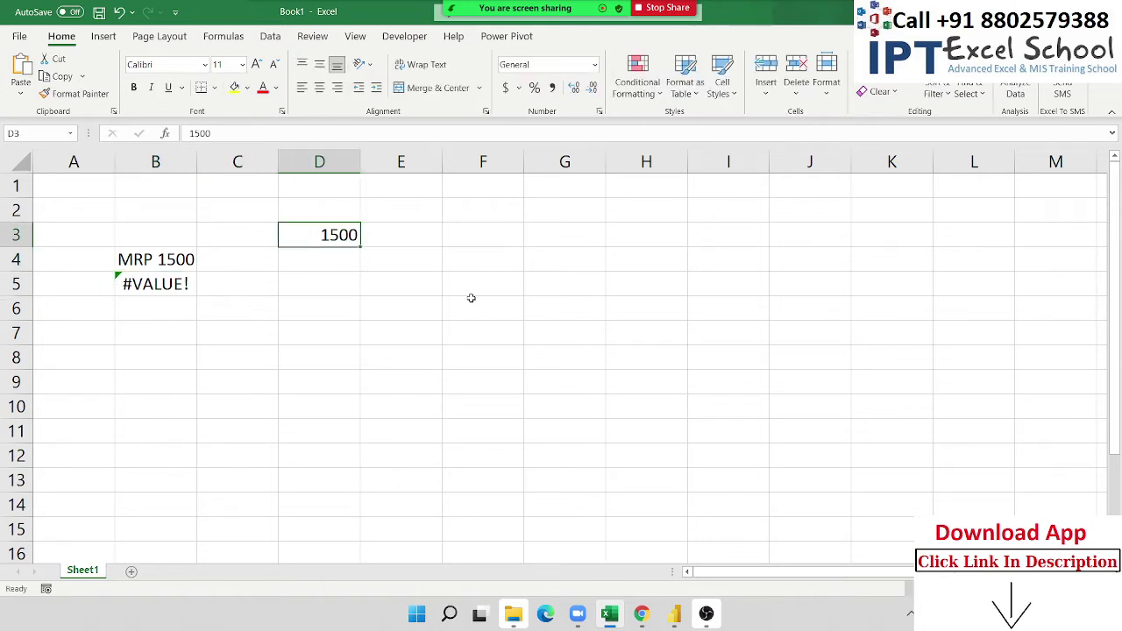
{"action": "key", "text": "F2"}
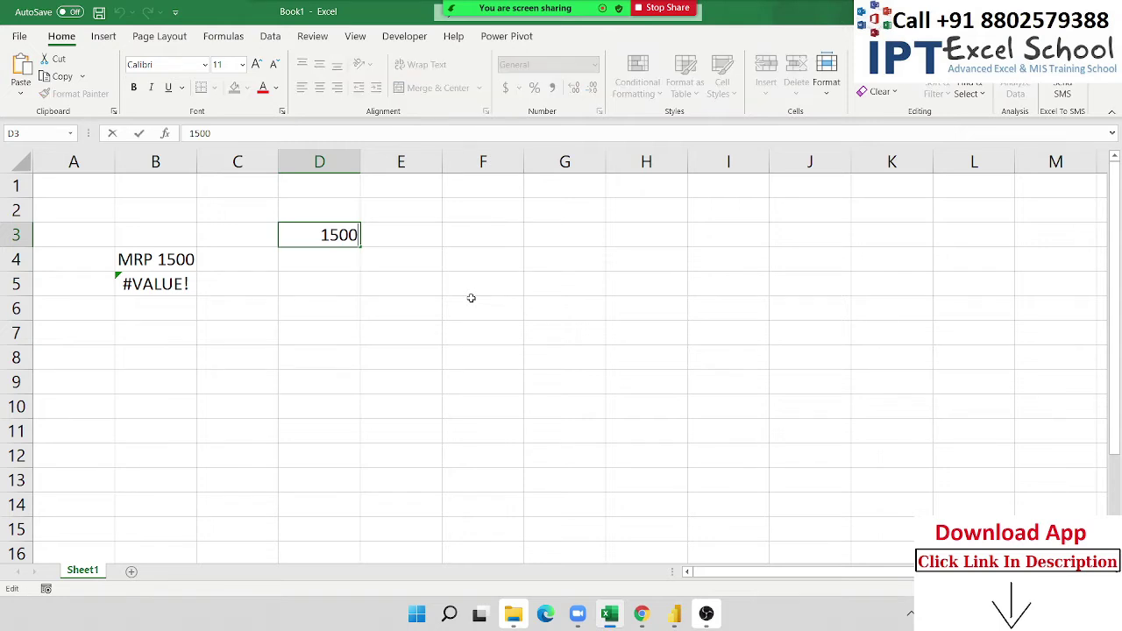
{"action": "key", "text": "Escape"}
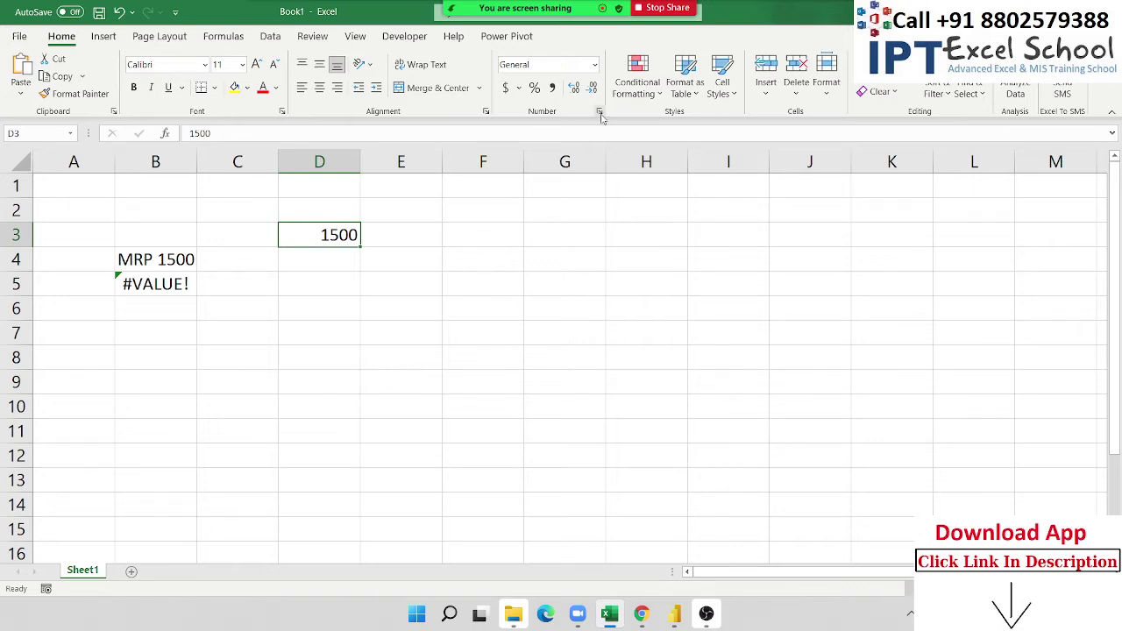
Give D3 the custom format "MRP" 0 and confirm it still stores 1500
{"action": "key", "text": "ctrl+1"}
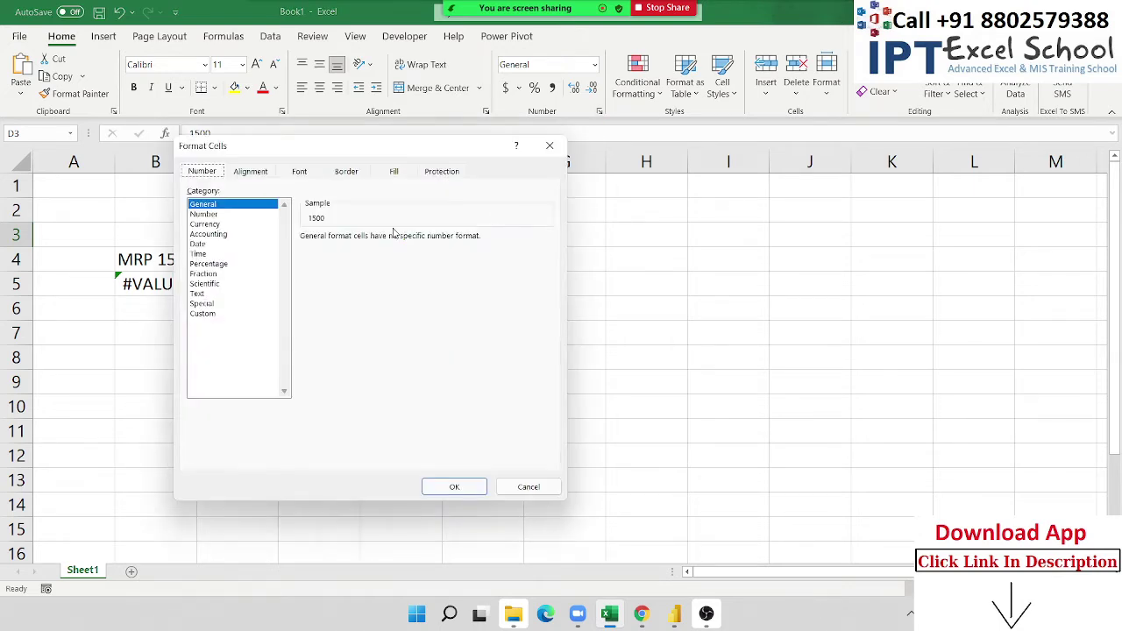
{"action": "left_click_drag", "start_coordinate": [291, 158], "coordinate": [549, 146]}
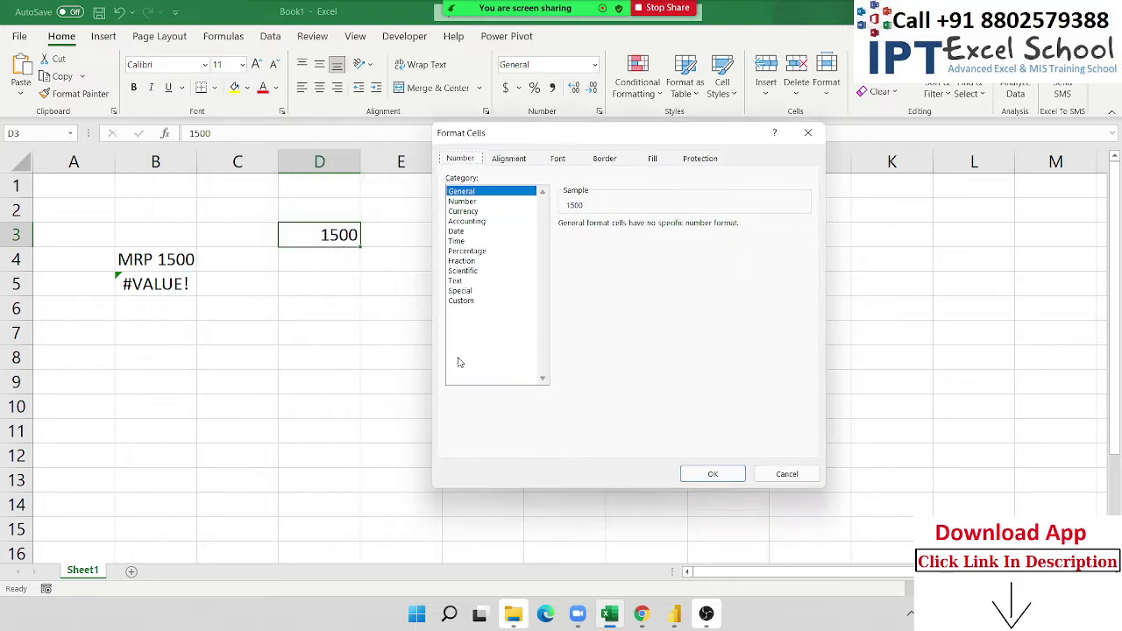
{"action": "left_click", "coordinate": [465, 305]}
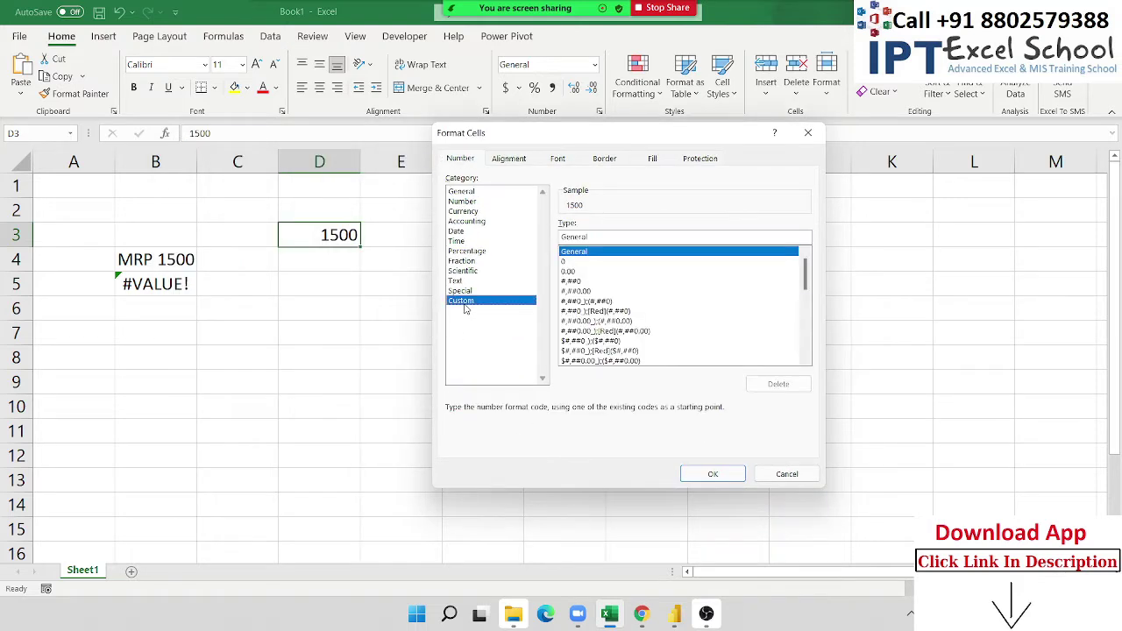
{"action": "double_click", "coordinate": [594, 239]}
{"action": "type", "text": "\""}
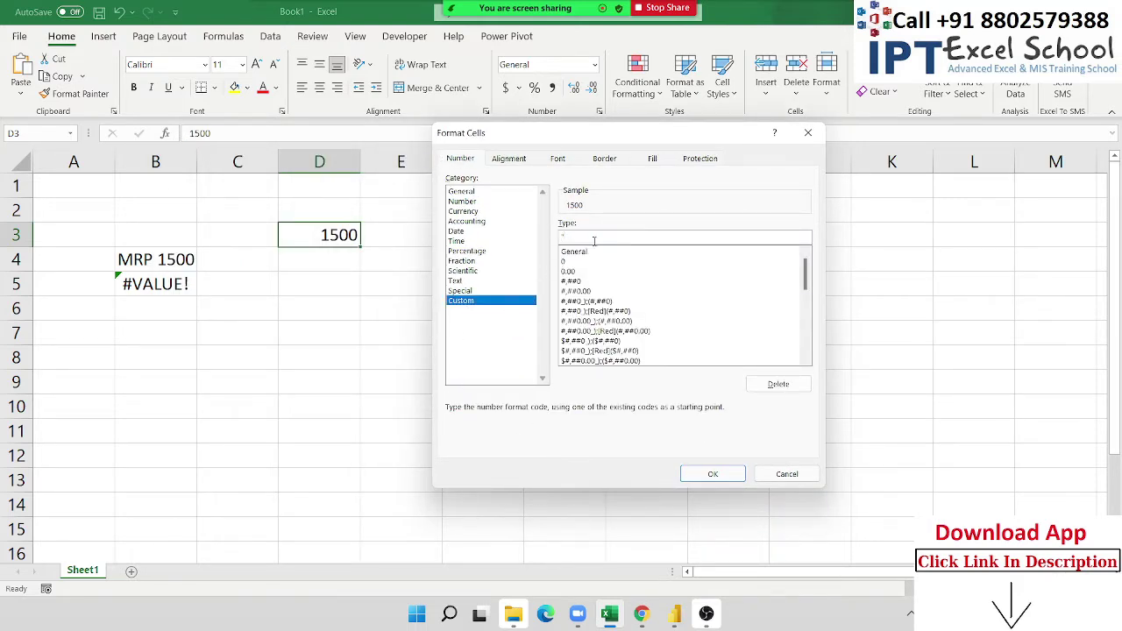
{"action": "type", "text": "MRP"}
{"action": "type", "text": "\" 0"}
{"action": "key", "text": "Return"}
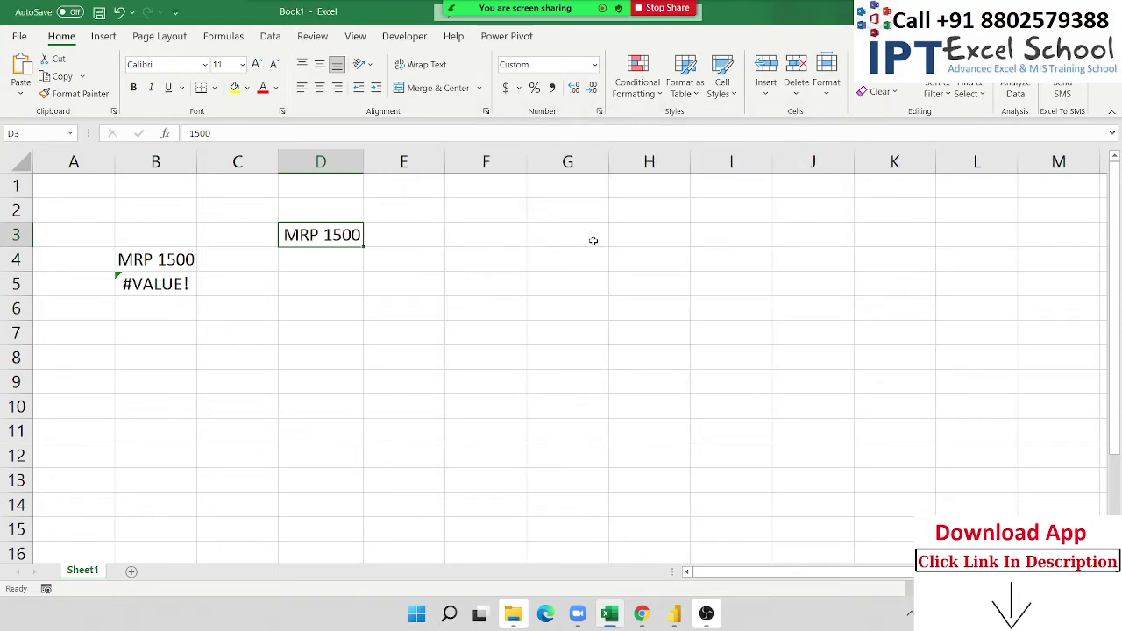
{"action": "key", "text": "F2"}
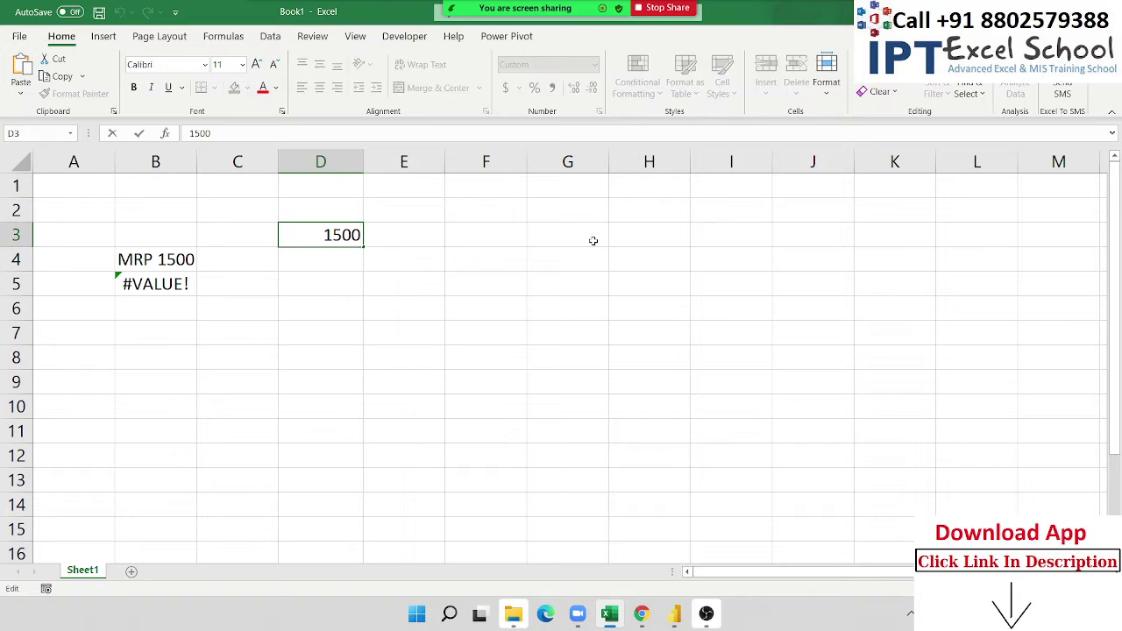
{"action": "key", "text": "Escape"}
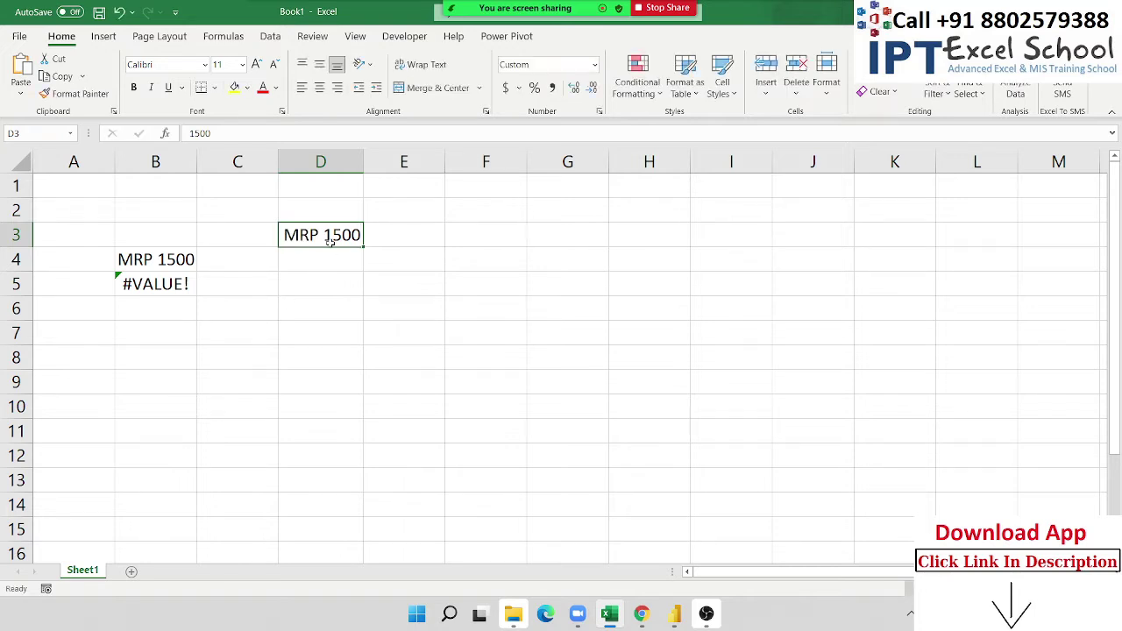
{"action": "double_click", "coordinate": [330, 239]}
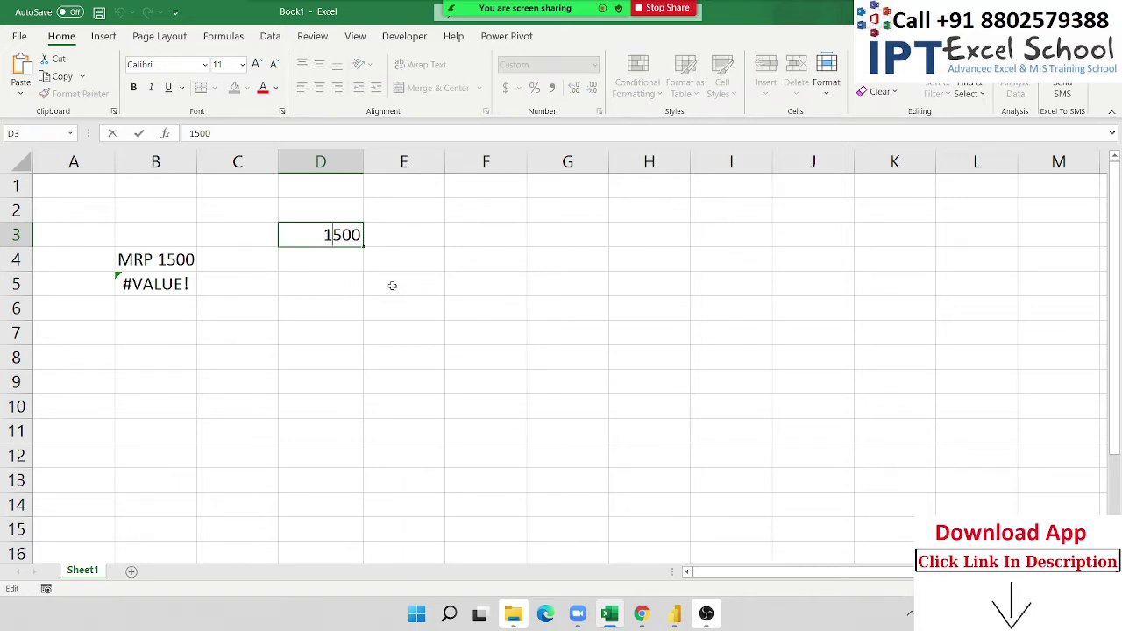
{"action": "key", "text": "Escape"}
Test =D3+20 in D5, which shows MRP 1520, then delete it
{"action": "key", "text": "Down"}
{"action": "key", "text": "Down"}
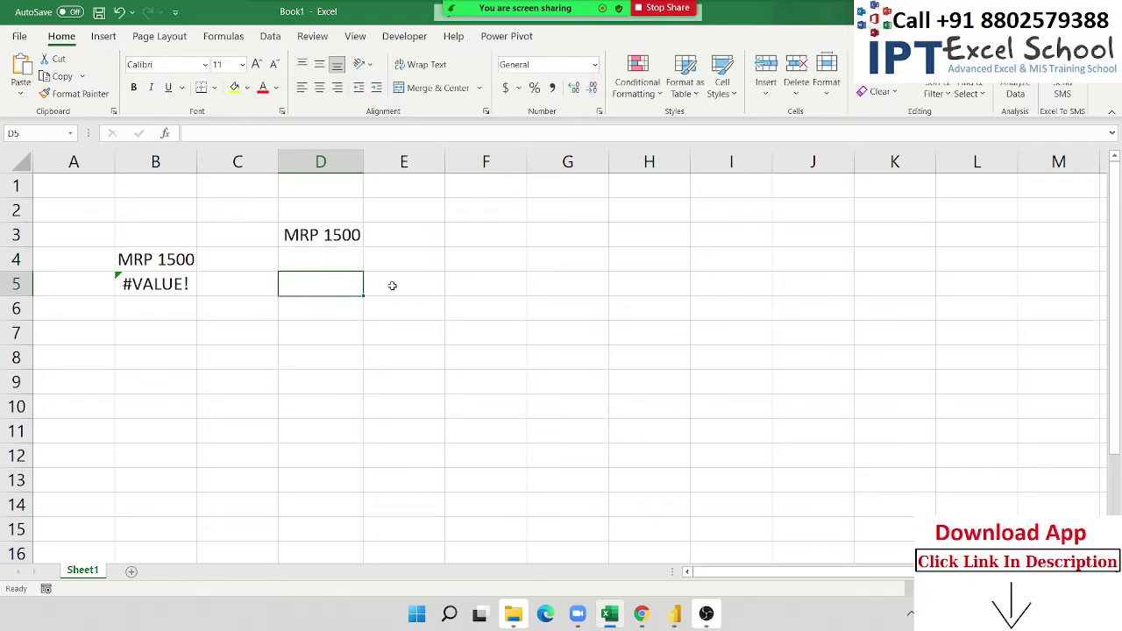
{"action": "type", "text": "="}
{"action": "key", "text": "Up"}
{"action": "key", "text": "Up"}
{"action": "type", "text": "+"}
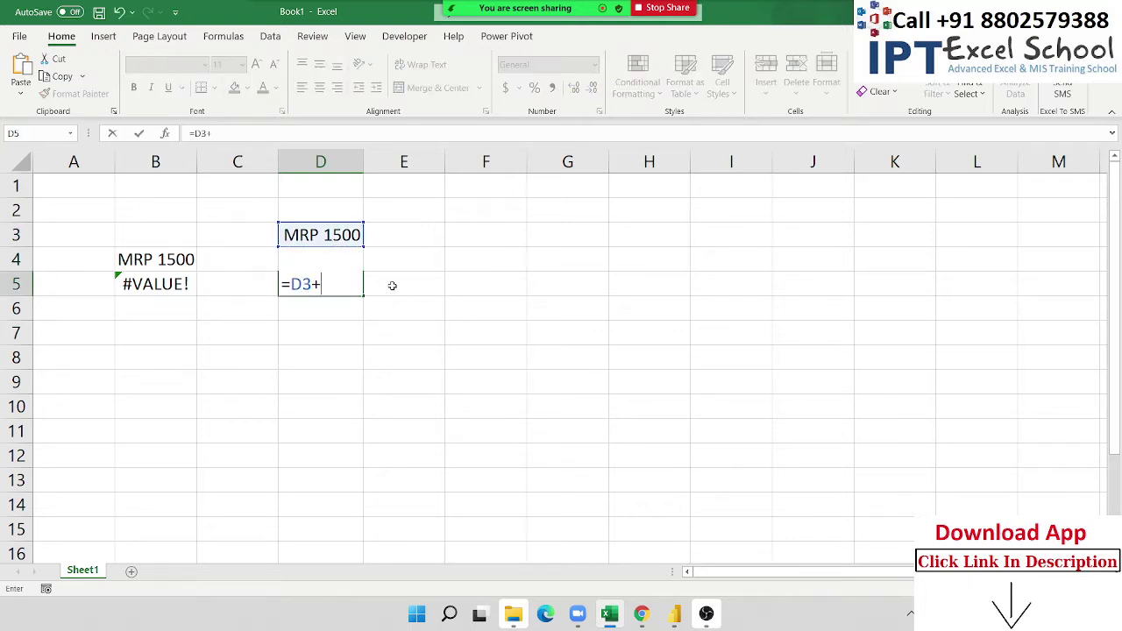
{"action": "type", "text": "20"}
{"action": "key", "text": "Return"}
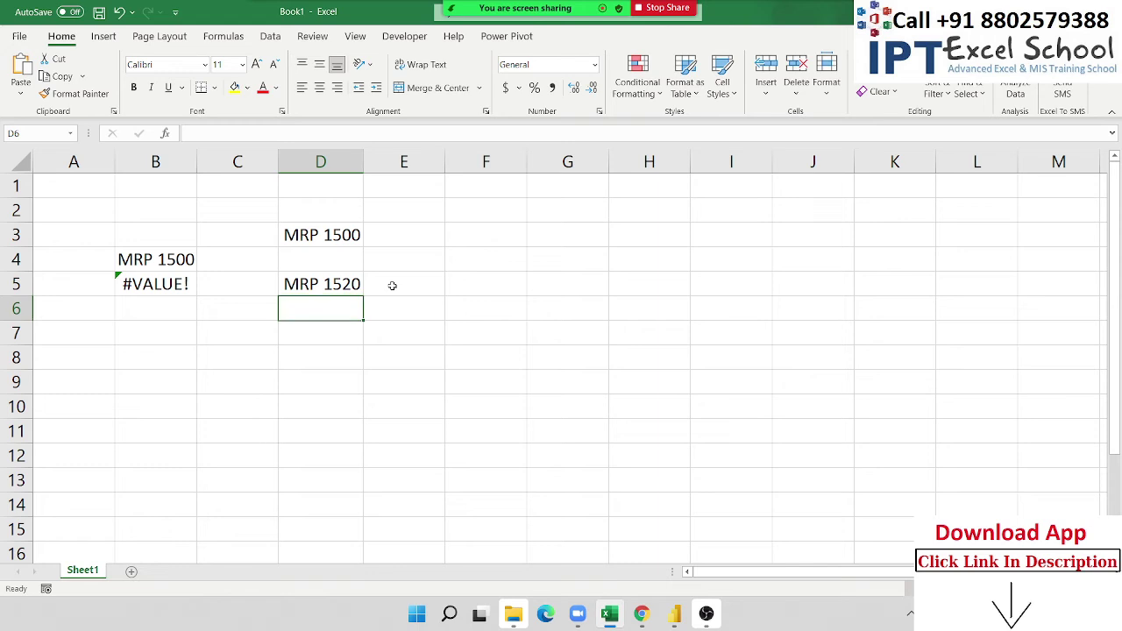
{"action": "key", "text": "Up"}
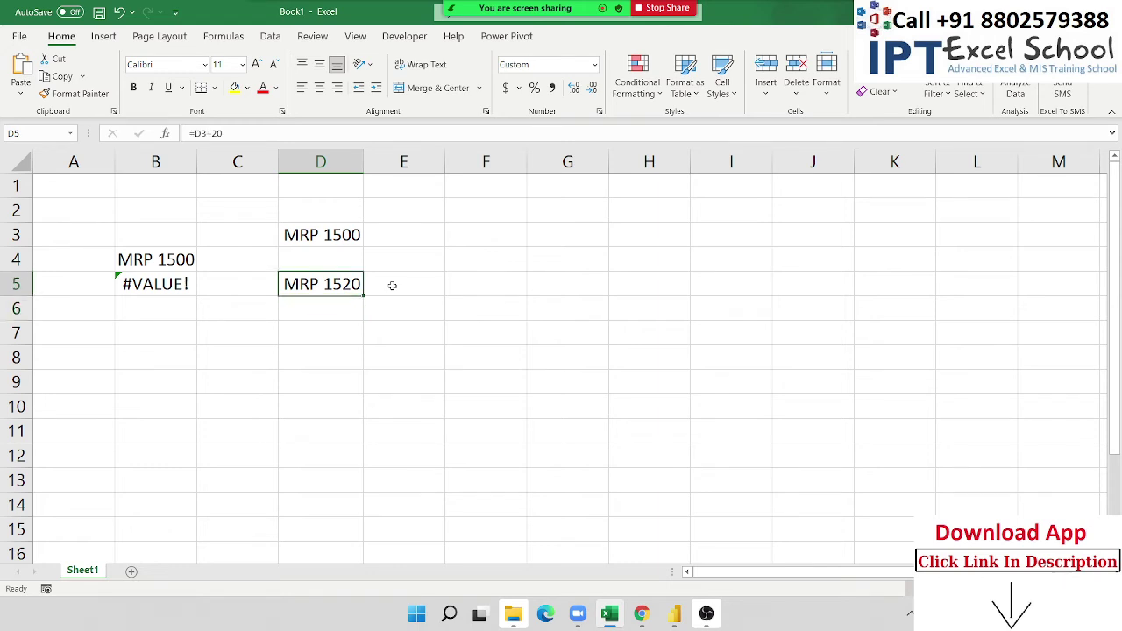
{"action": "key", "text": "Delete"}
{"action": "key", "text": "Up"}
{"action": "key", "text": "Up"}
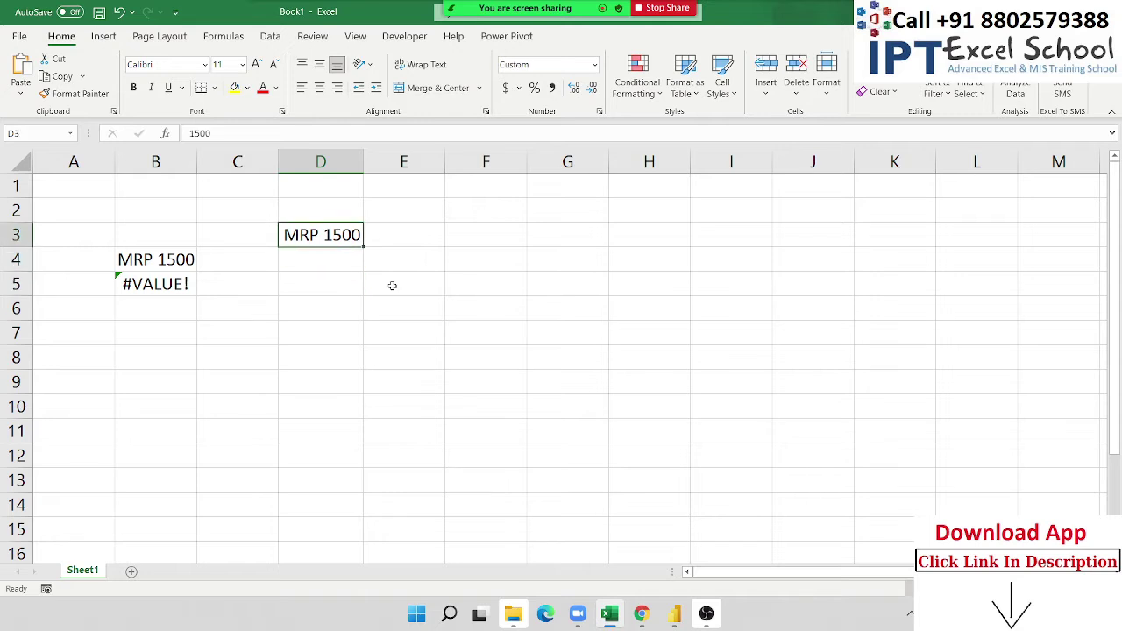
{"action": "key", "text": "Up"}
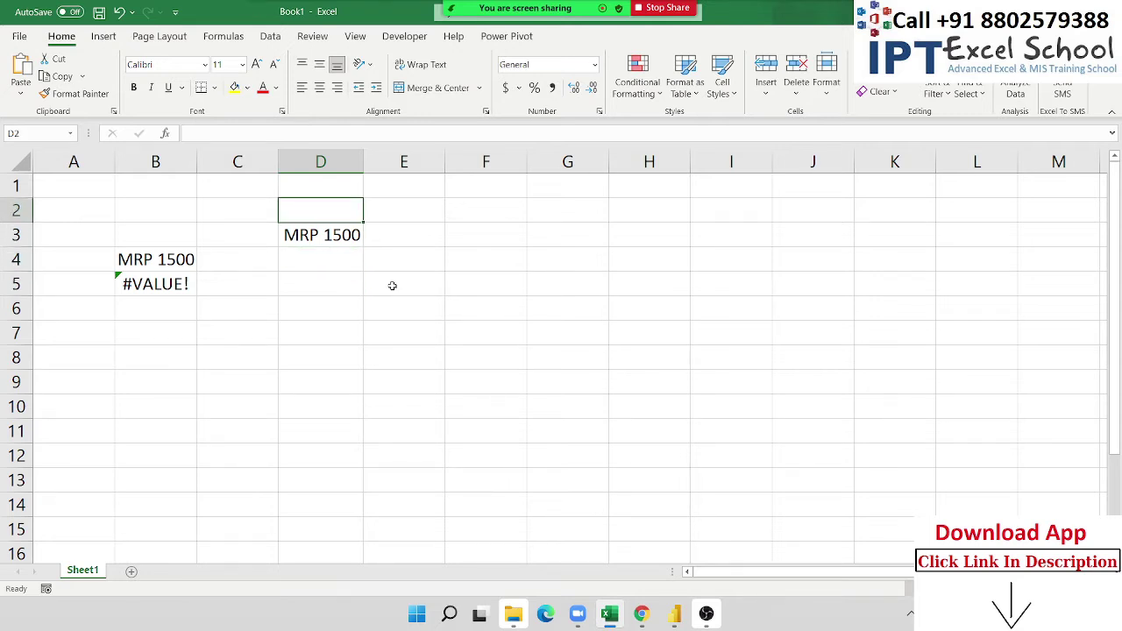
Enter 1500 in cell F3
{"action": "key", "text": "Right"}
{"action": "key", "text": "Right"}
{"action": "key", "text": "Down"}
{"action": "type", "text": "1"}
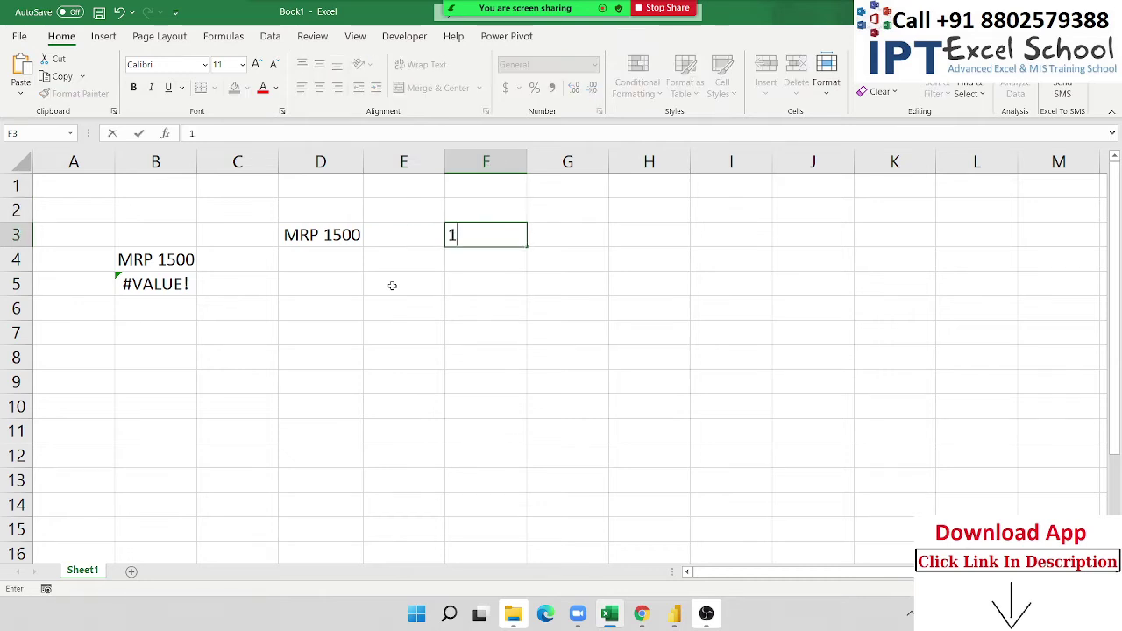
{"action": "type", "text": "500"}
{"action": "key", "text": "Return"}
{"action": "key", "text": "Up"}
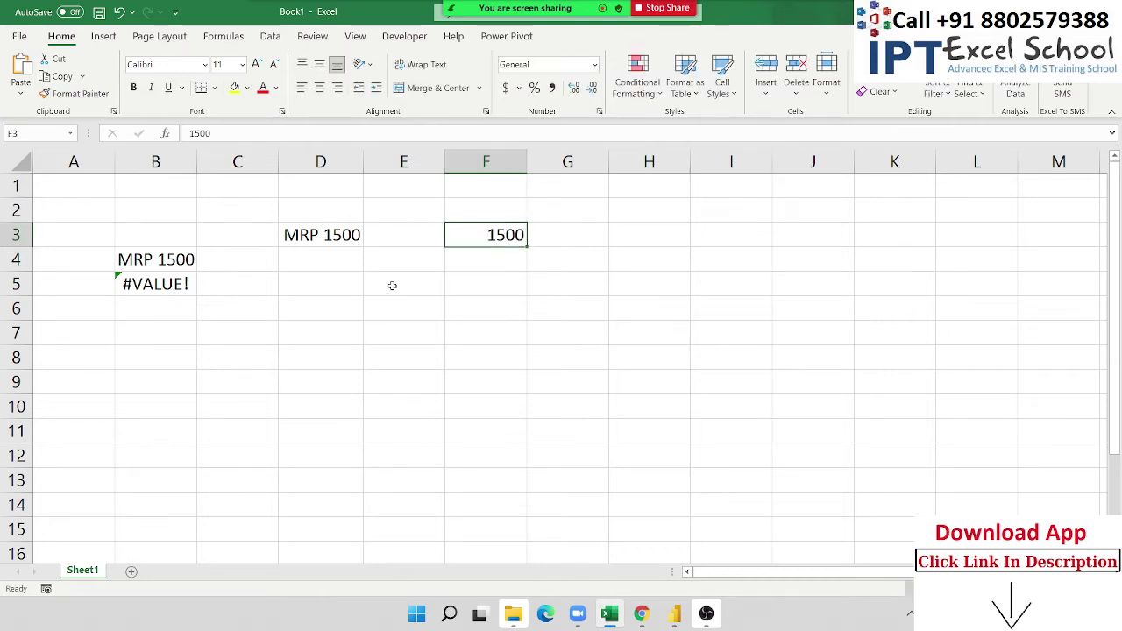
In Format Cells > Custom for F3, replace General with "MRP"
{"action": "left_click", "coordinate": [599, 112]}
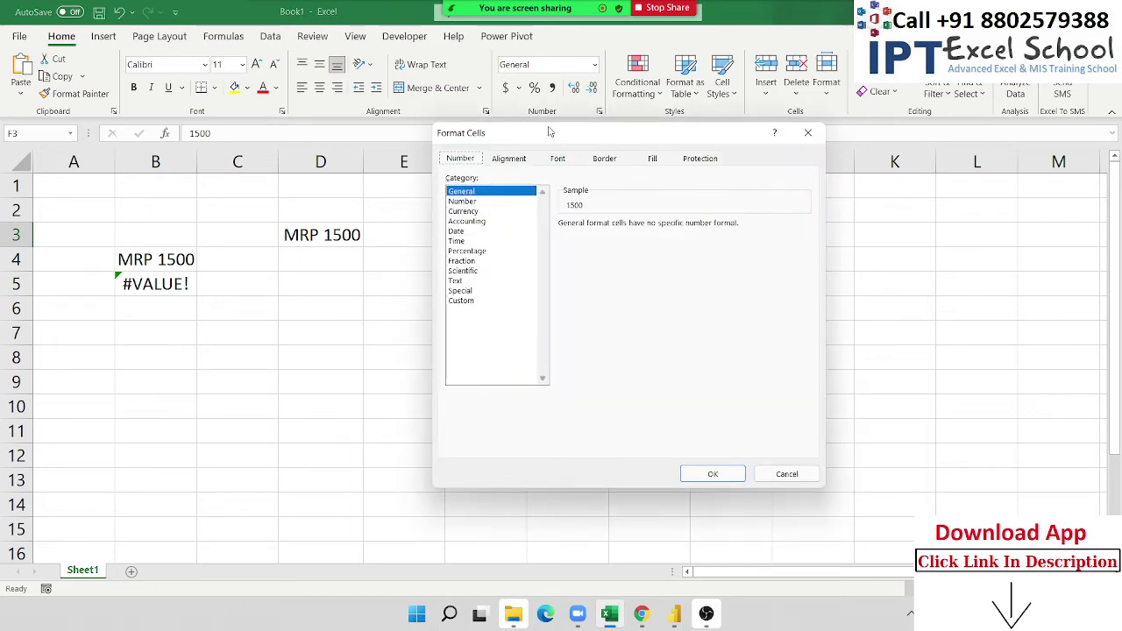
{"action": "left_click_drag", "start_coordinate": [550, 131], "coordinate": [715, 98]}
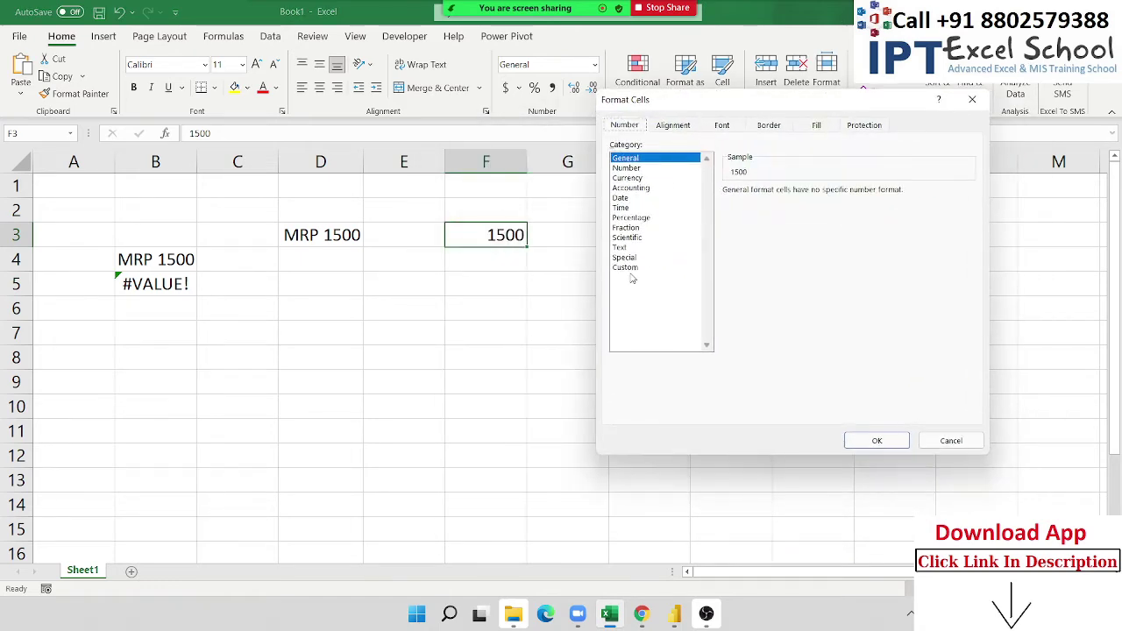
{"action": "left_click", "coordinate": [628, 267]}
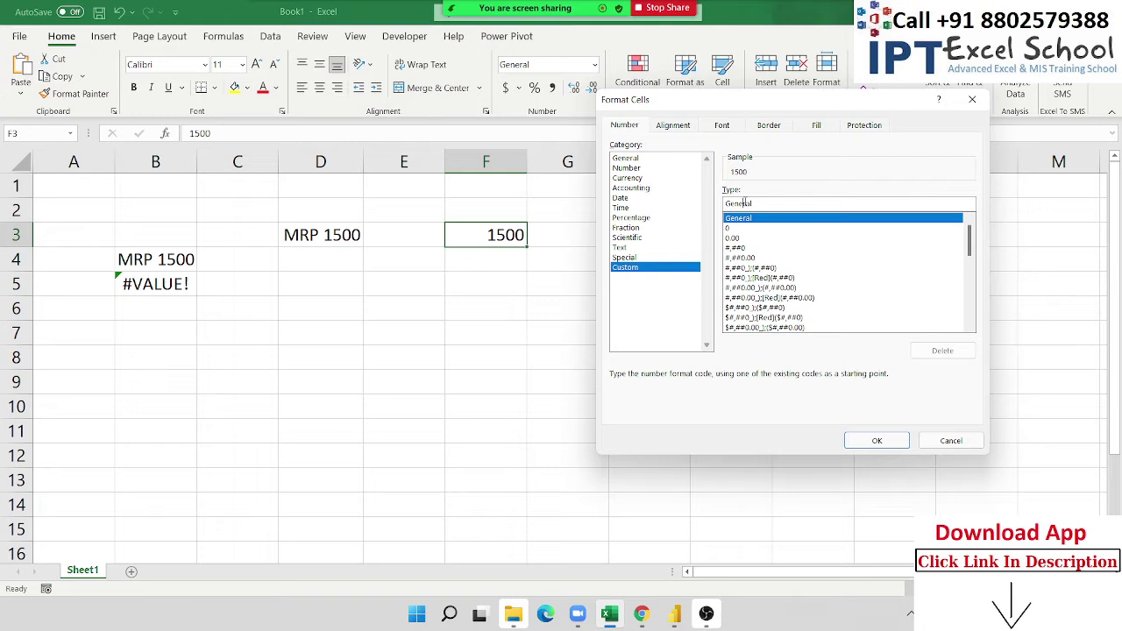
{"action": "left_click_drag", "start_coordinate": [803, 202], "coordinate": [675, 201]}
{"action": "type", "text": "\"MRP"}
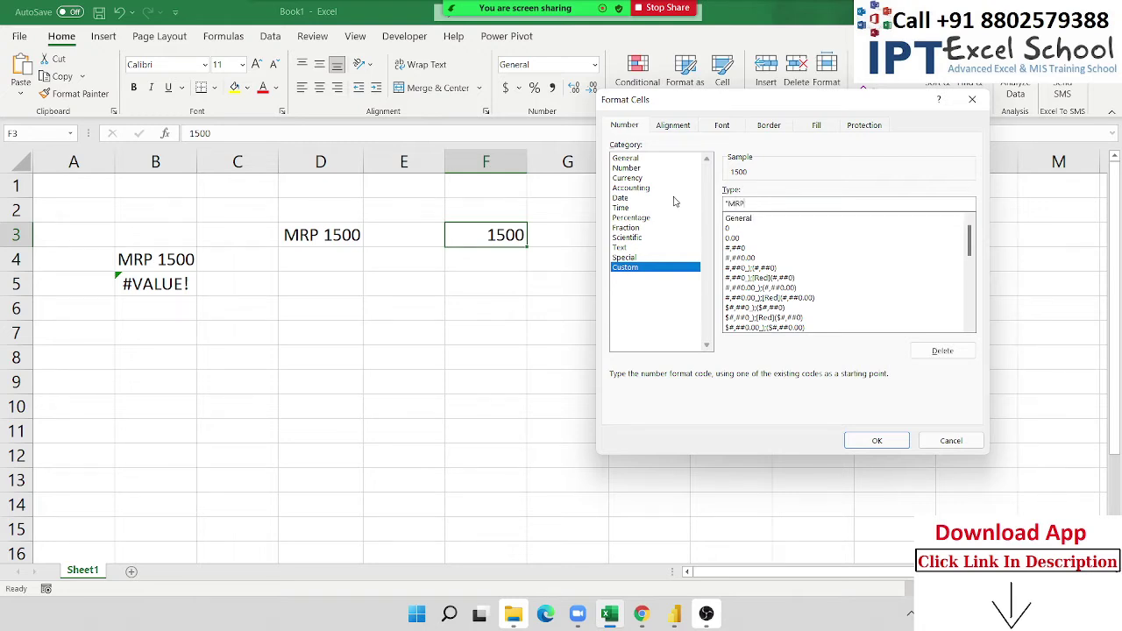
{"action": "type", "text": "\""}
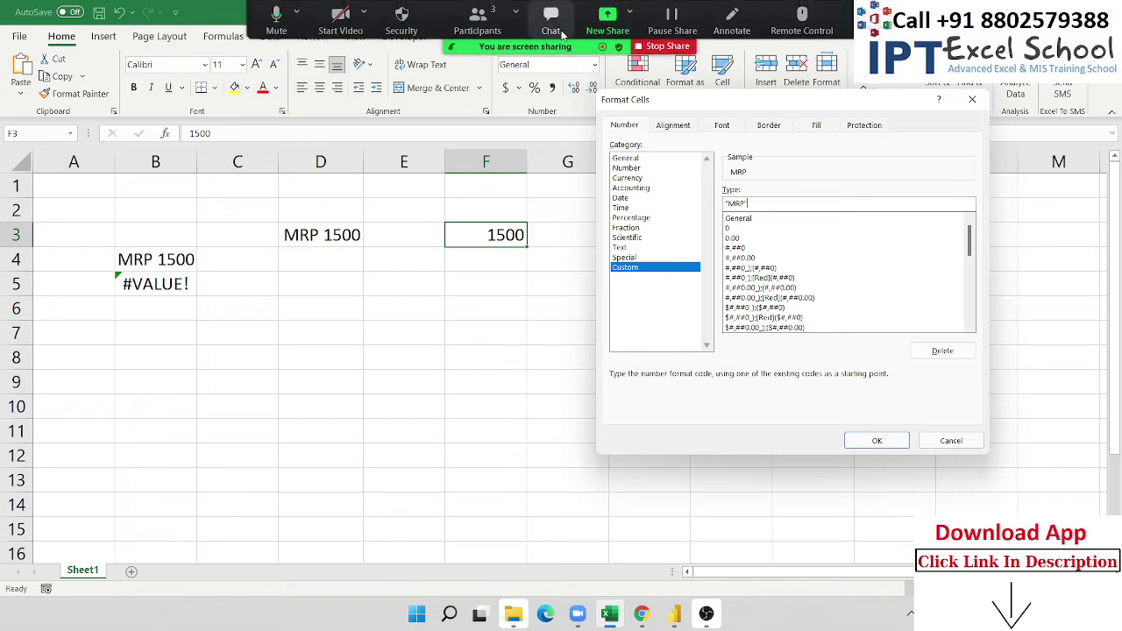
Glance at the Zoom participants list, then apply the "MRP" format so F3 shows MRP
{"action": "left_click", "coordinate": [493, 29]}
{"action": "mouse_move", "coordinate": [642, 221]}
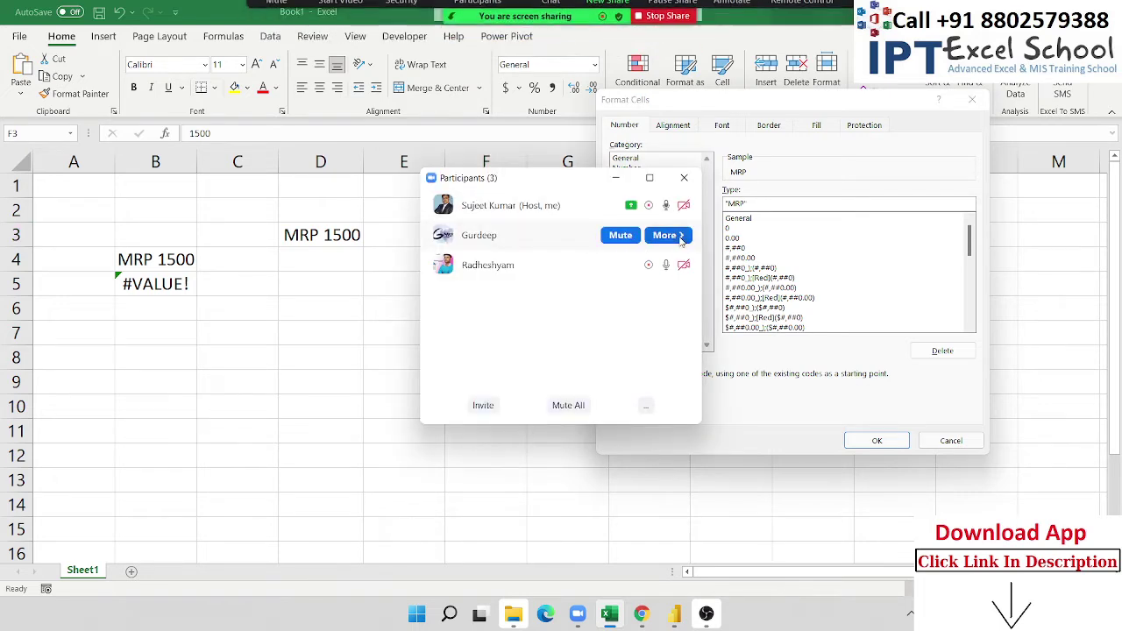
{"action": "left_click", "coordinate": [677, 237]}
{"action": "left_click", "coordinate": [684, 177]}
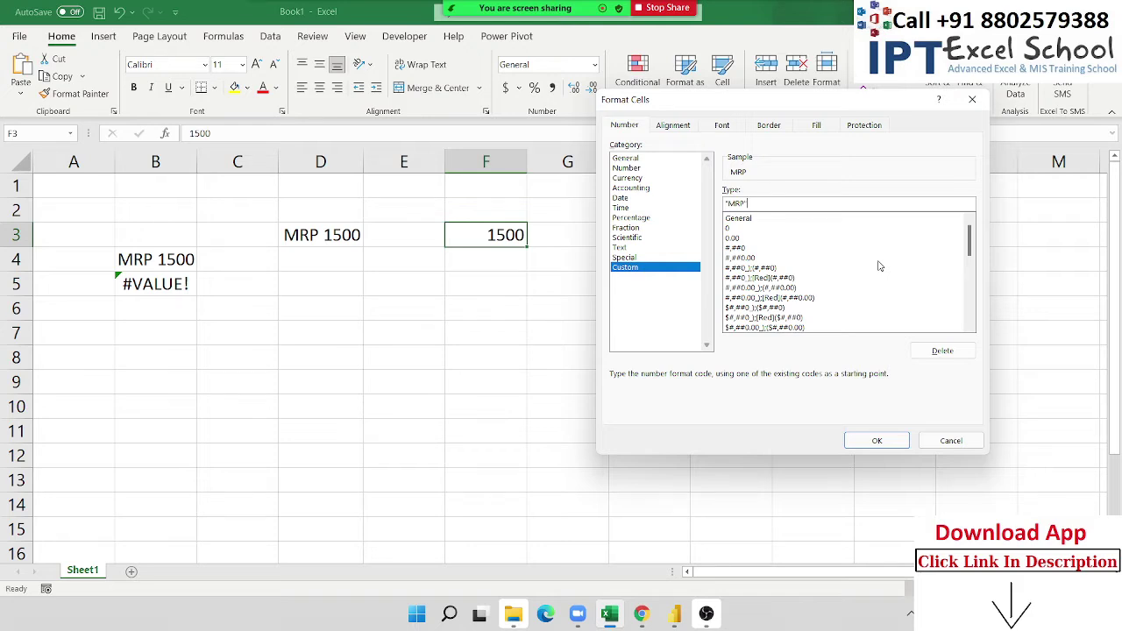
{"action": "key", "text": "Return"}
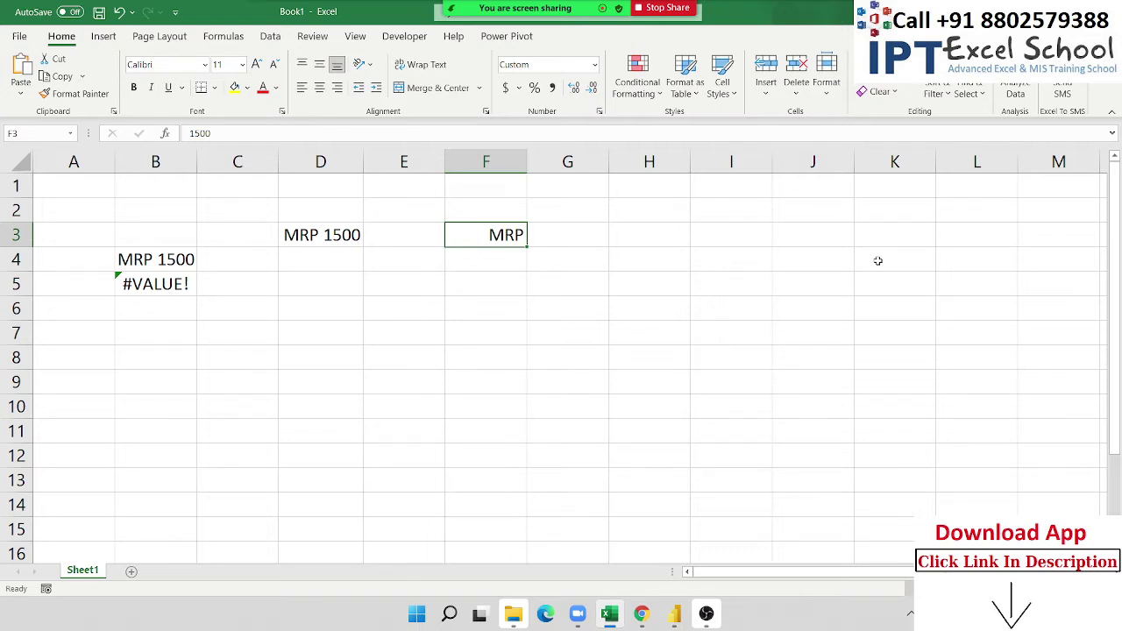
Change F3's format to "MRP" 0, then "MRP" 000, so it shows MRP 1500
{"action": "left_click", "coordinate": [600, 112]}
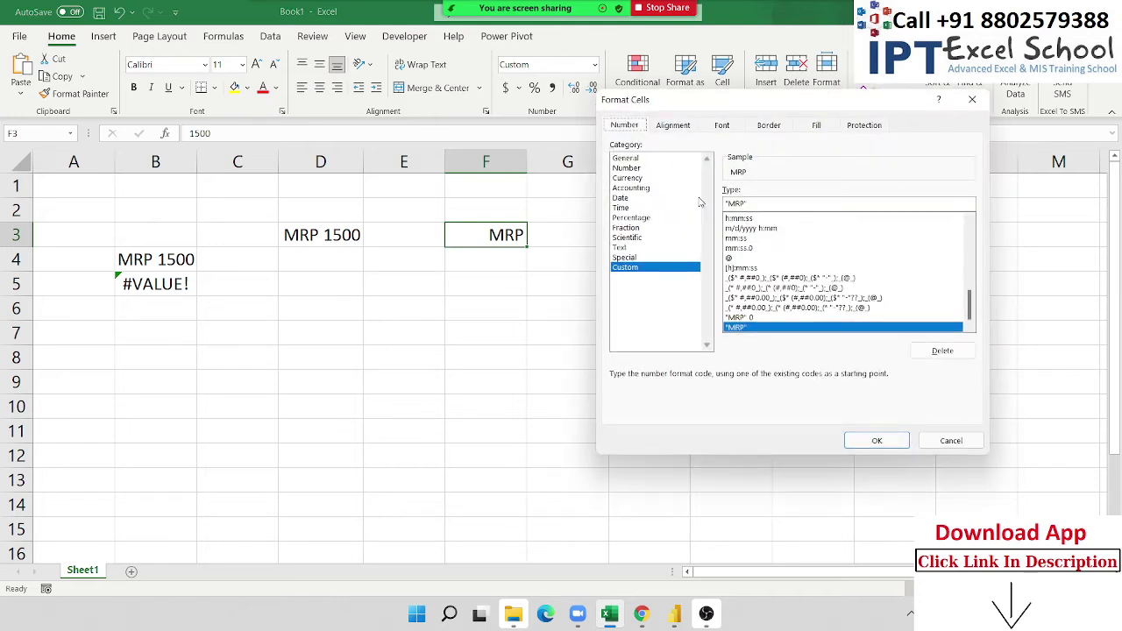
{"action": "left_click", "coordinate": [754, 205]}
{"action": "type", "text": "0"}
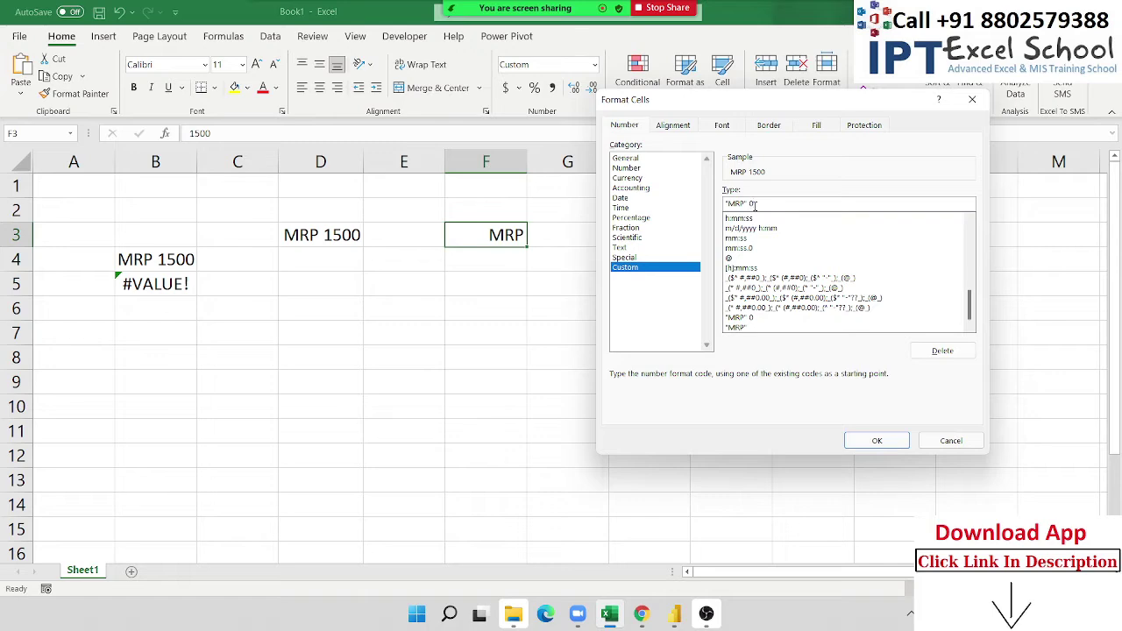
{"action": "key", "text": "Return"}
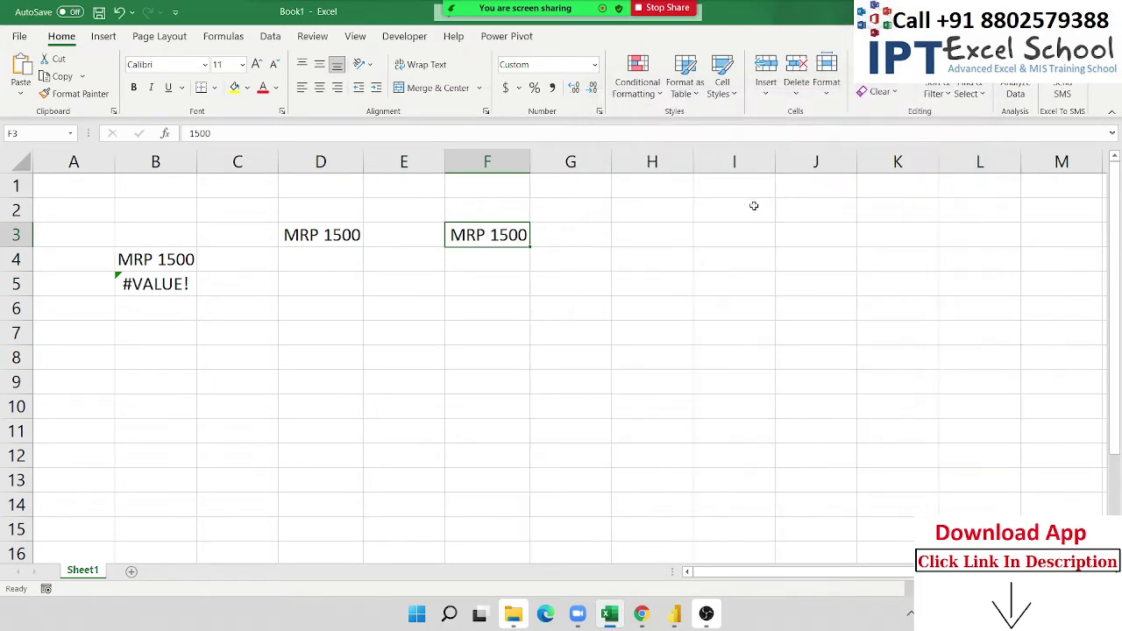
{"action": "left_click", "coordinate": [599, 112]}
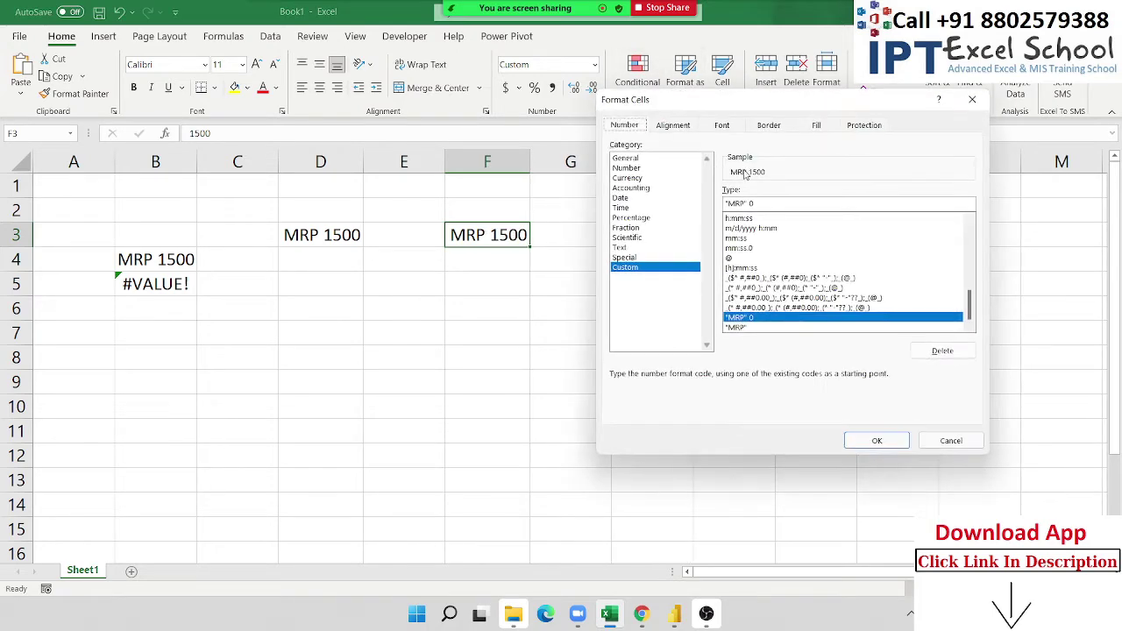
{"action": "type", "text": "00"}
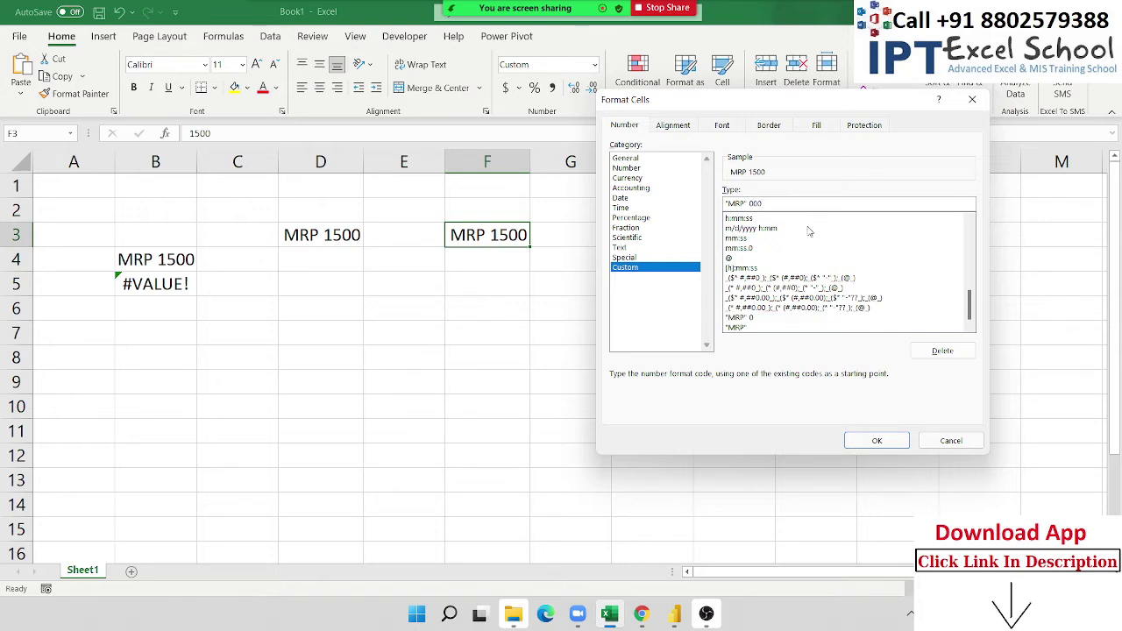
{"action": "key", "text": "Return"}
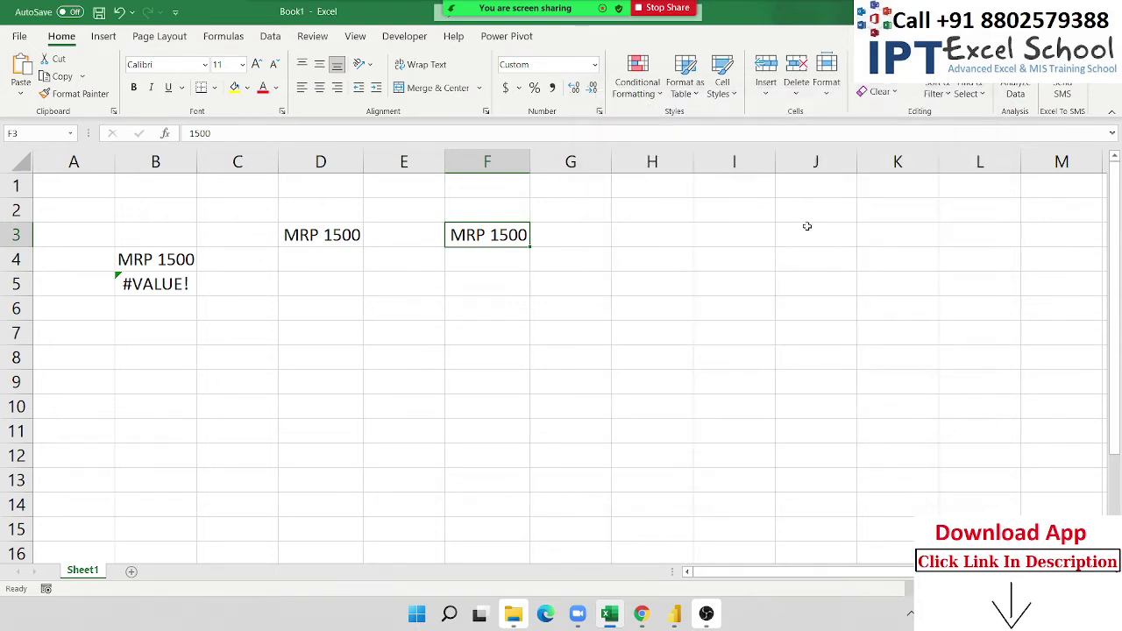
Enter 5 in F3 and change its format to "MRP" ### so it shows MRP 5
{"action": "type", "text": "5"}
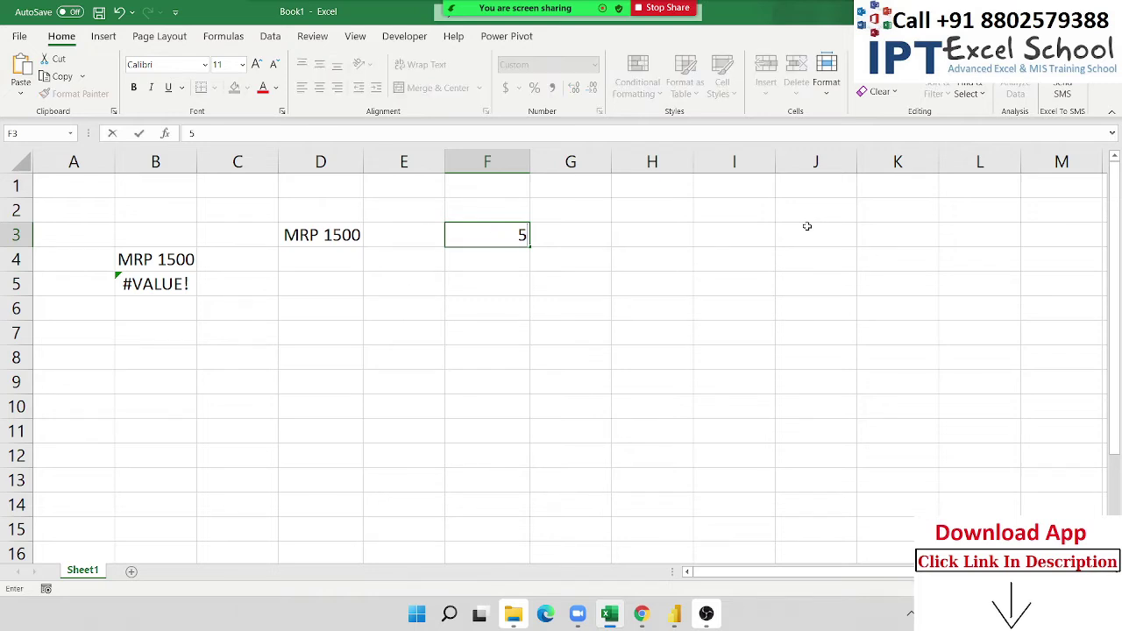
{"action": "key", "text": "Return"}
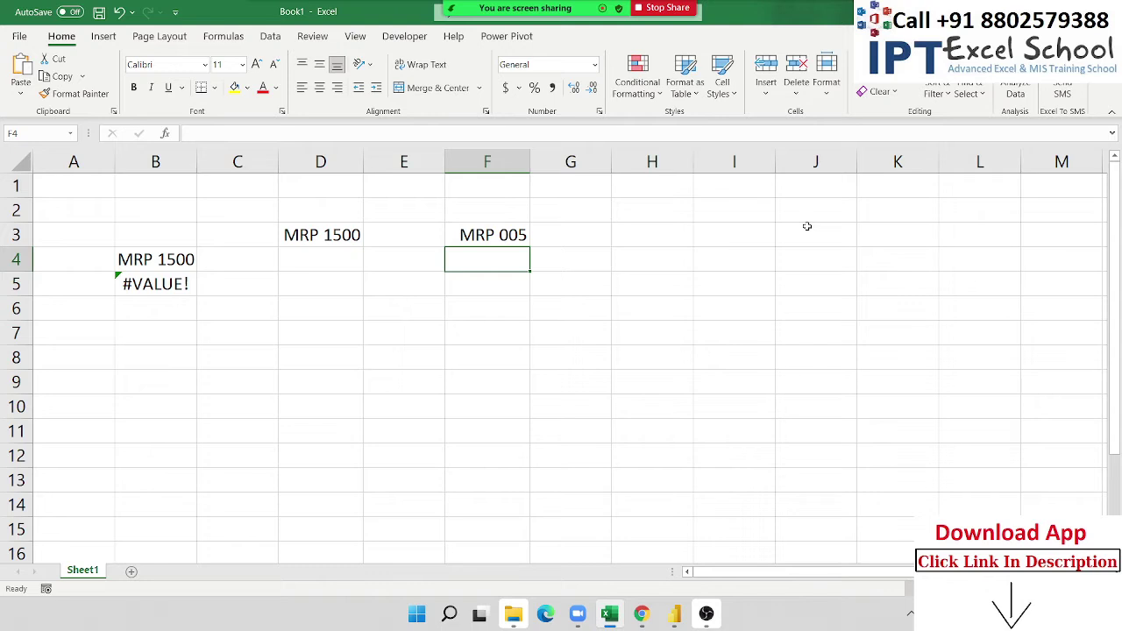
{"action": "key", "text": "Up"}
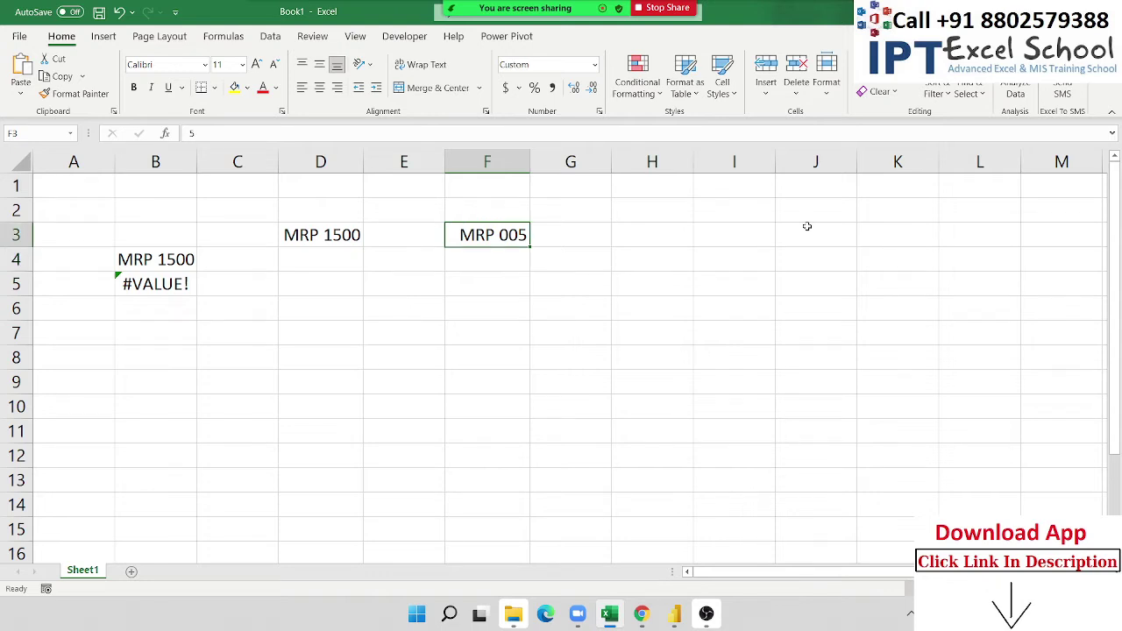
{"action": "left_click", "coordinate": [600, 112]}
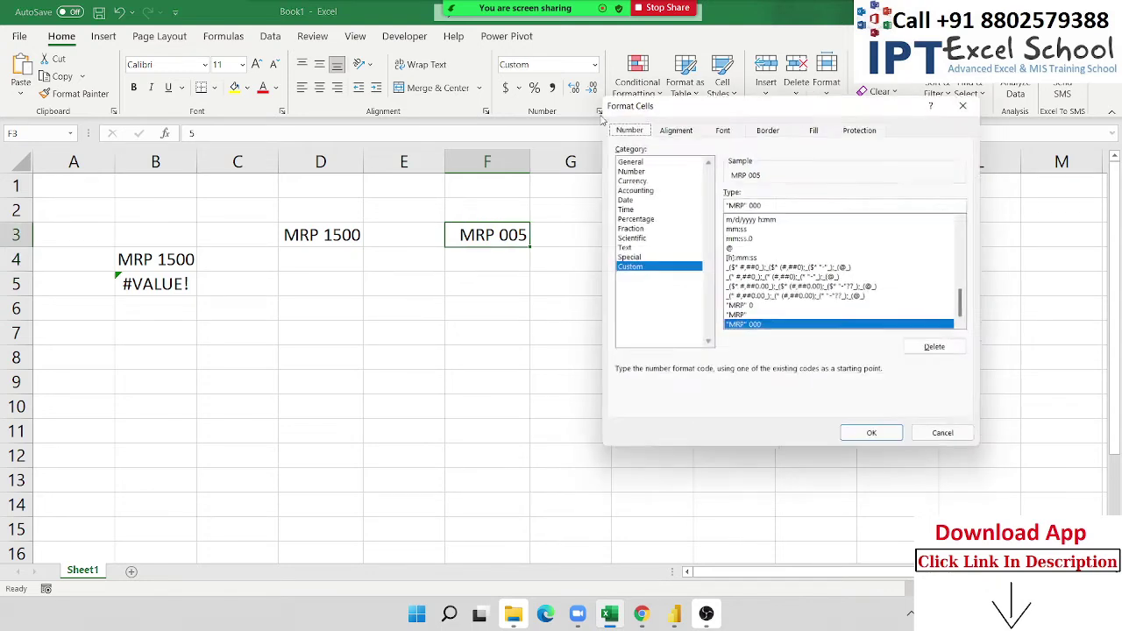
{"action": "double_click", "coordinate": [751, 202]}
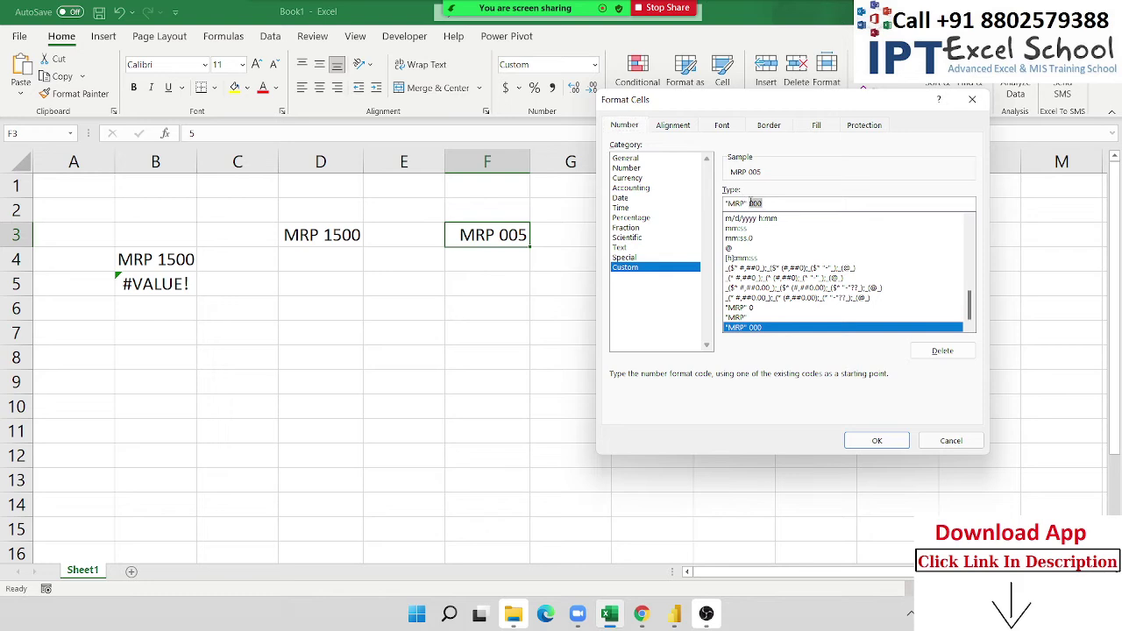
{"action": "type", "text": "#"}
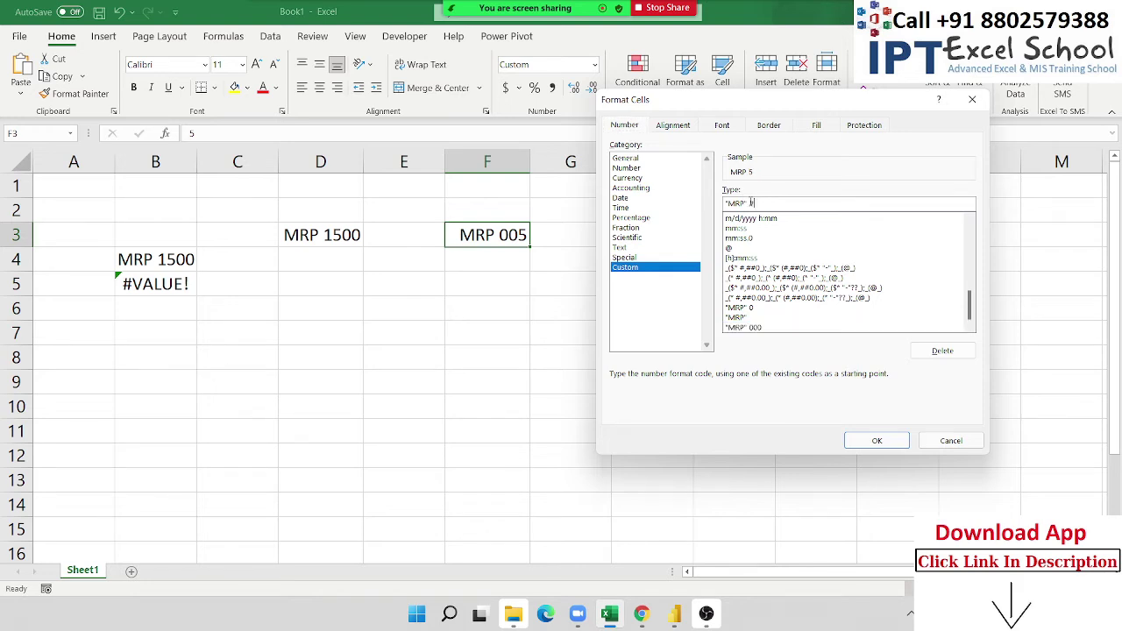
{"action": "type", "text": "#"}
{"action": "type", "text": "#"}
{"action": "key", "text": "Return"}
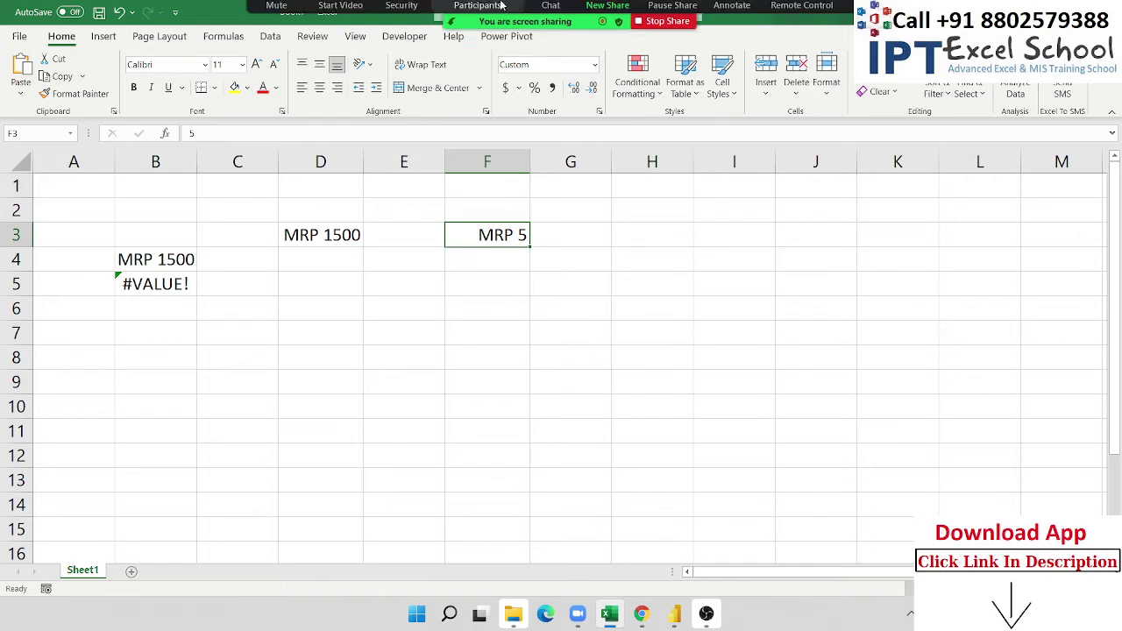
{"action": "left_click", "coordinate": [477, 12]}
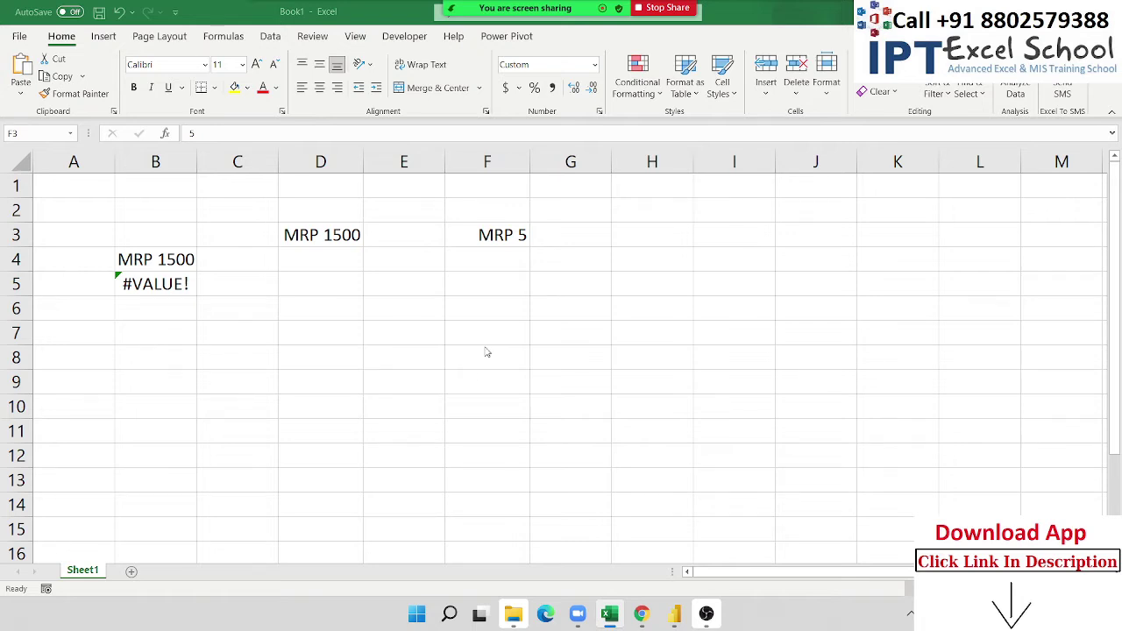
Enter 15.25 in cell E6
{"action": "left_click", "coordinate": [407, 305]}
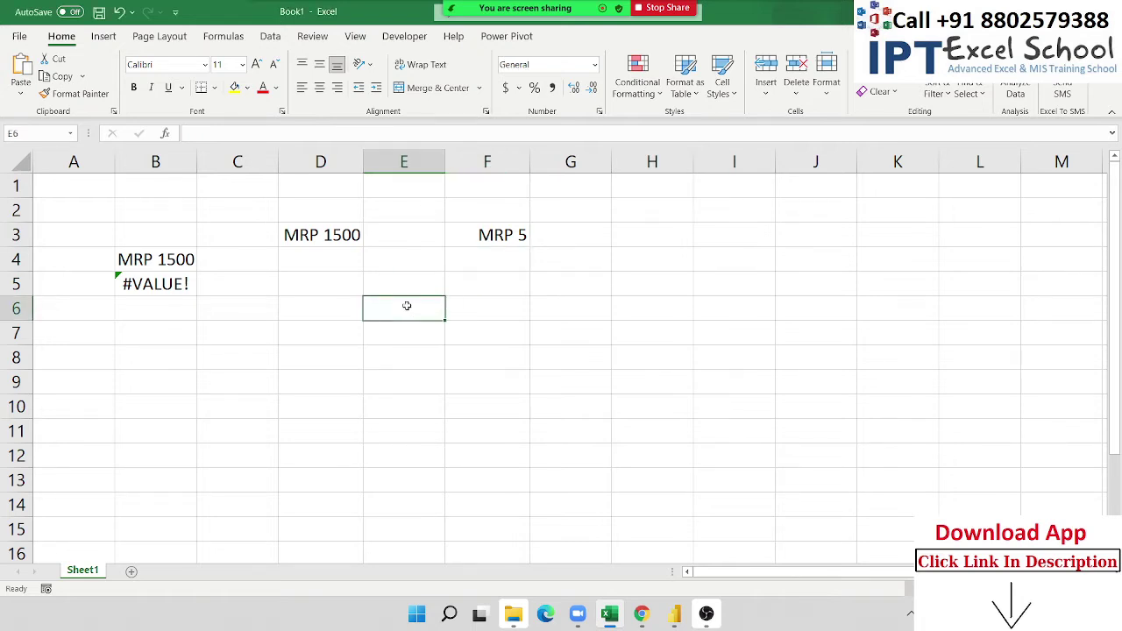
{"action": "type", "text": "15.20"}
{"action": "key", "text": "Return"}
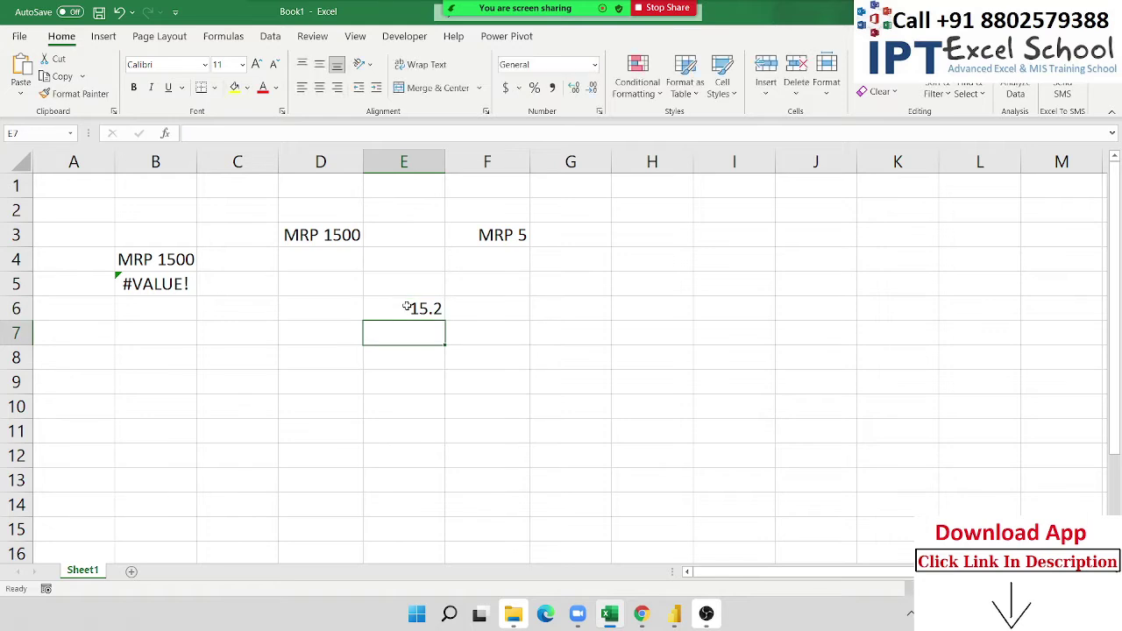
{"action": "left_click", "coordinate": [407, 306]}
{"action": "type", "text": "15"}
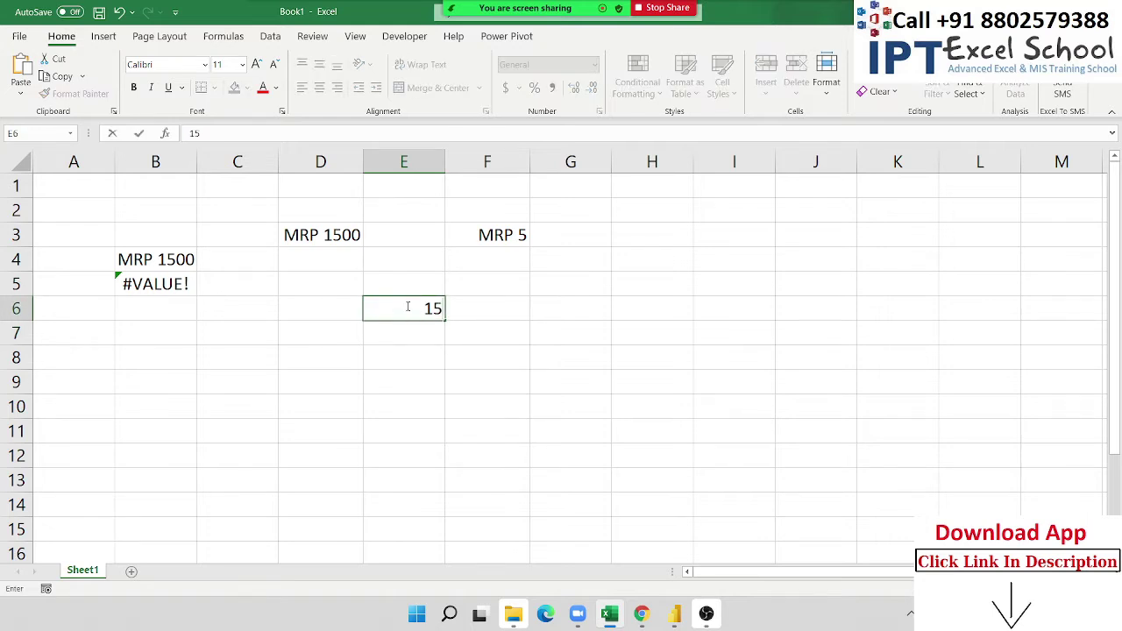
{"action": "type", "text": ".25"}
{"action": "key", "text": "Return"}
{"action": "left_click", "coordinate": [406, 308]}
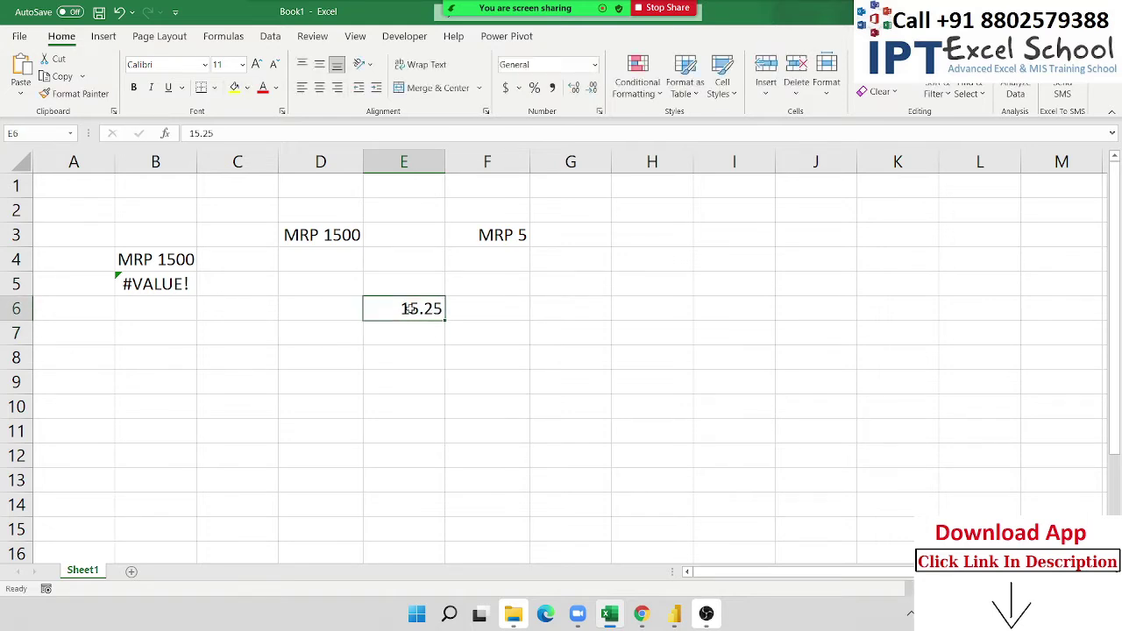
Give E6 the custom format 0# "Rupees" .00 "Paise" to read 15 Rupees .25 Paise
{"action": "left_click", "coordinate": [600, 111]}
{"action": "left_click", "coordinate": [633, 268]}
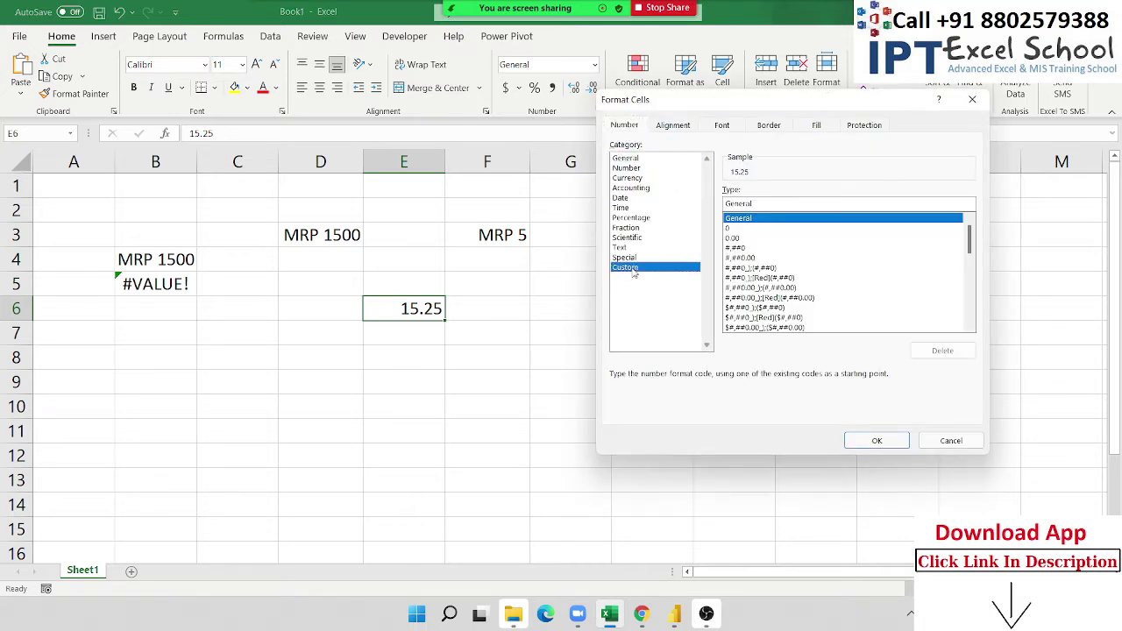
{"action": "double_click", "coordinate": [749, 203]}
{"action": "type", "text": "0"}
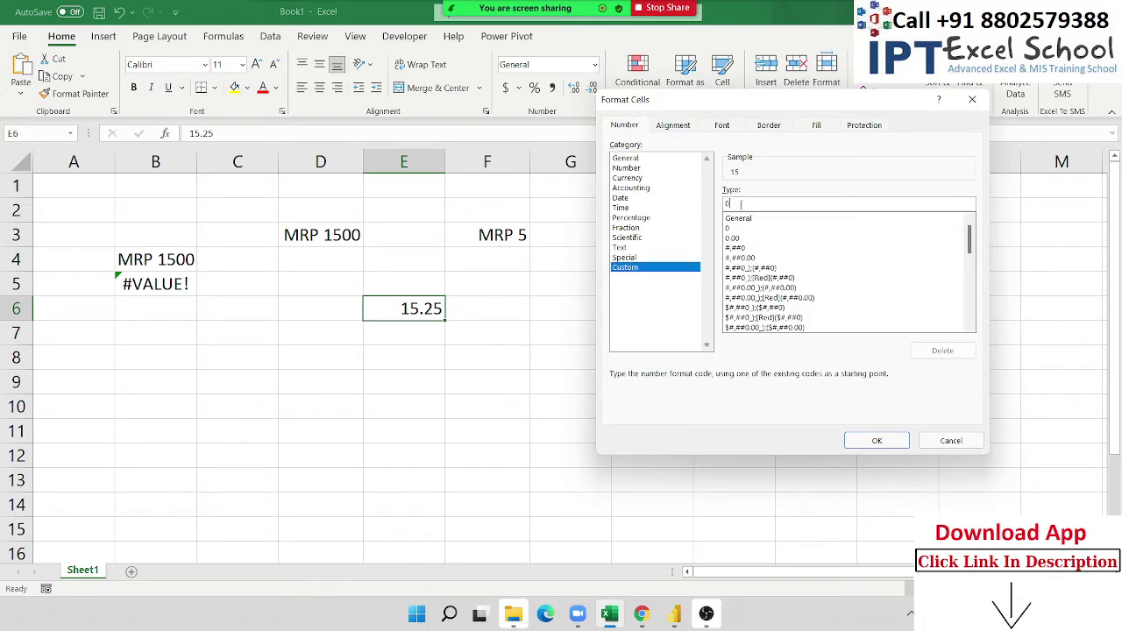
{"action": "type", "text": "# \""}
{"action": "type", "text": "R"}
{"action": "type", "text": "upees"}
{"action": "type", "text": "\" ."}
{"action": "type", "text": "00 \""}
{"action": "type", "text": "Paise"}
{"action": "key", "text": "Return"}
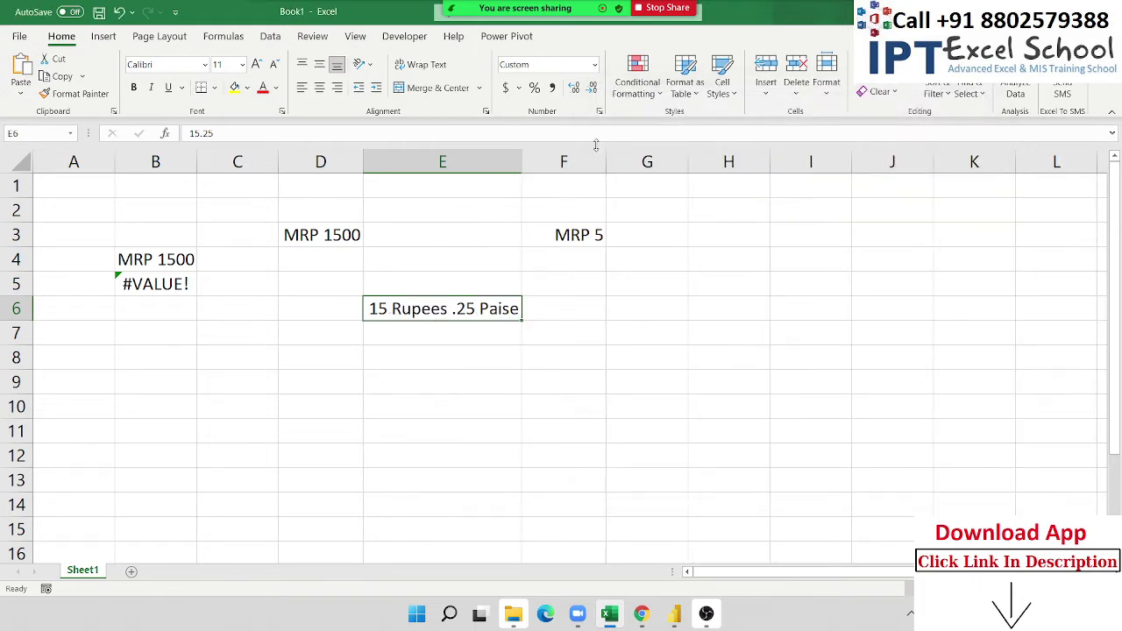
Remove the space after 0# in E6's Rupees format code
{"action": "left_click", "coordinate": [598, 111]}
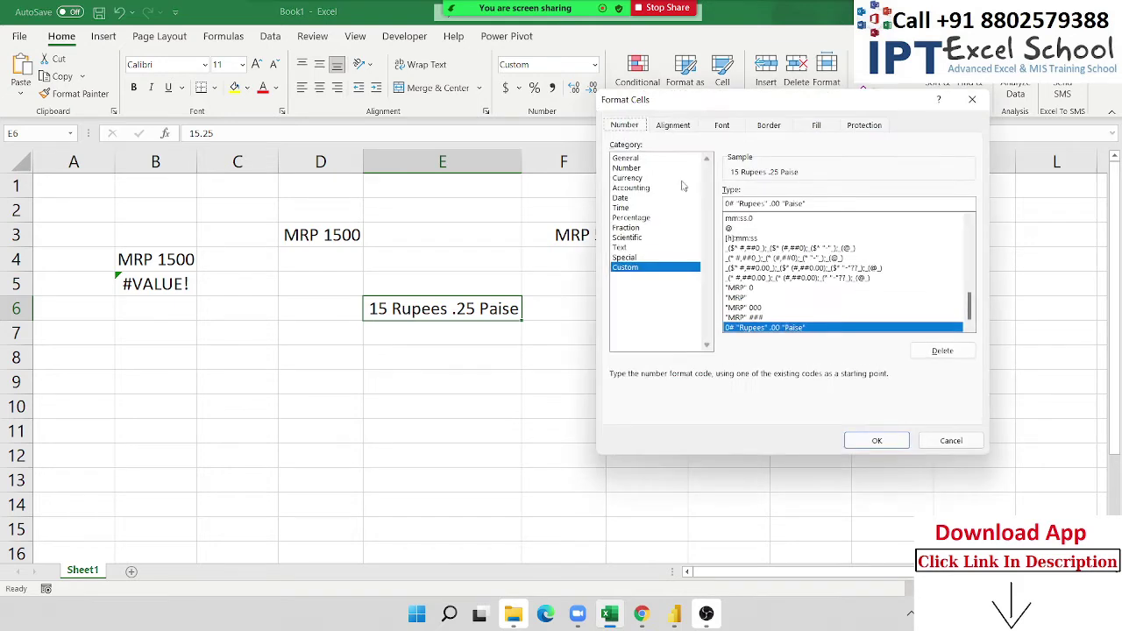
{"action": "left_click", "coordinate": [735, 203]}
{"action": "key", "text": "BackSpace"}
{"action": "type", "text": "0"}
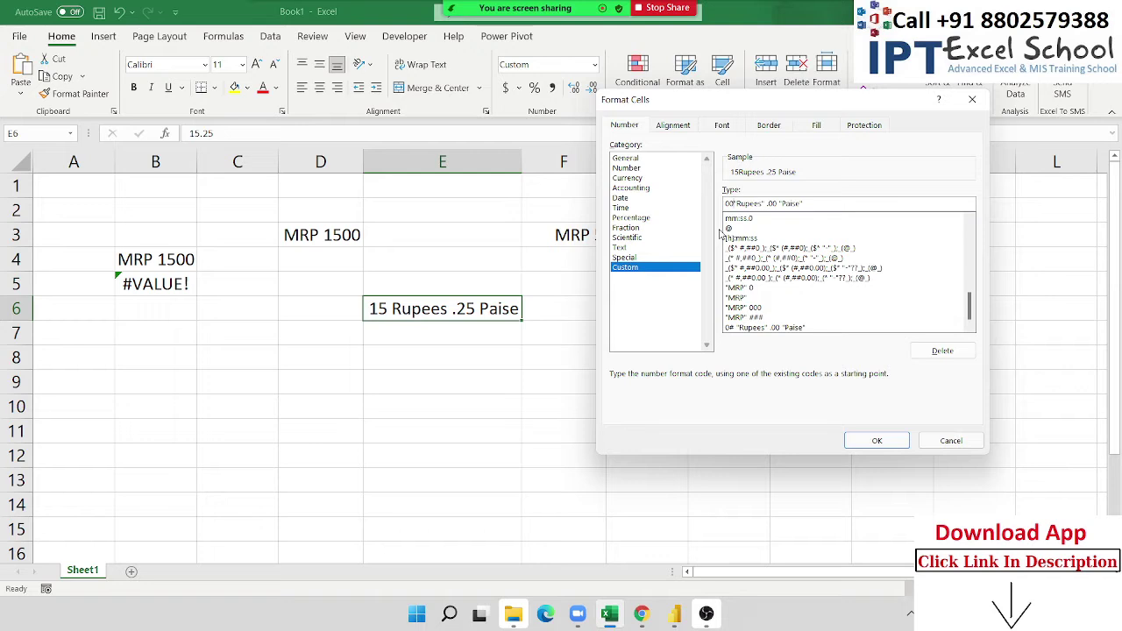
{"action": "key", "text": "Return"}
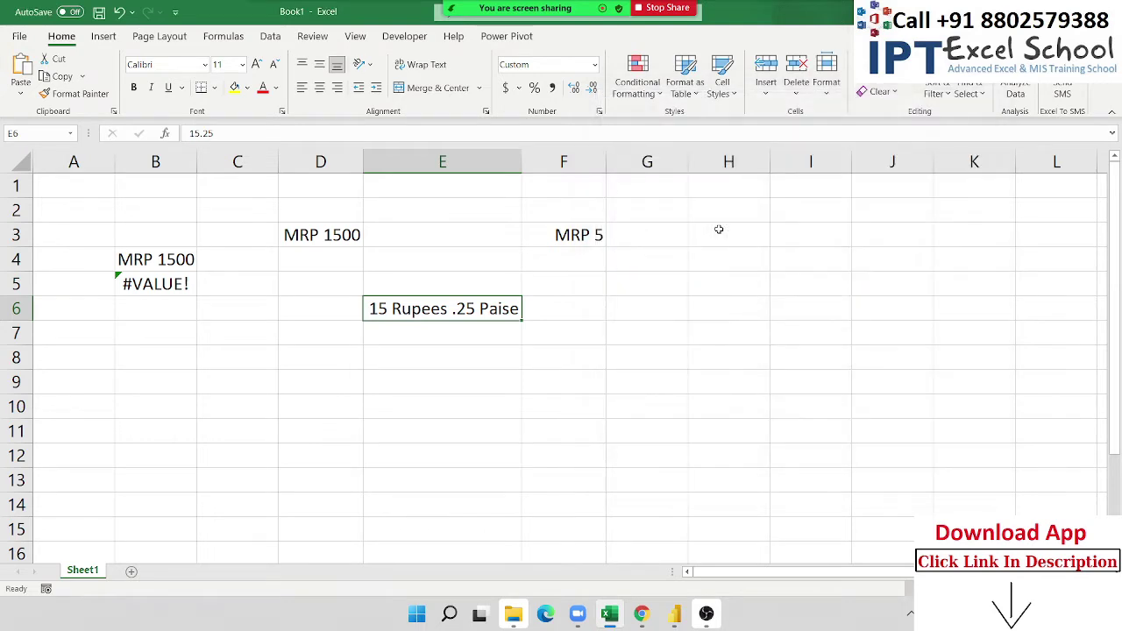
Replace E6's value with 5, then with .60
{"action": "key", "text": "Delete"}
{"action": "type", "text": "5"}
{"action": "key", "text": "Return"}
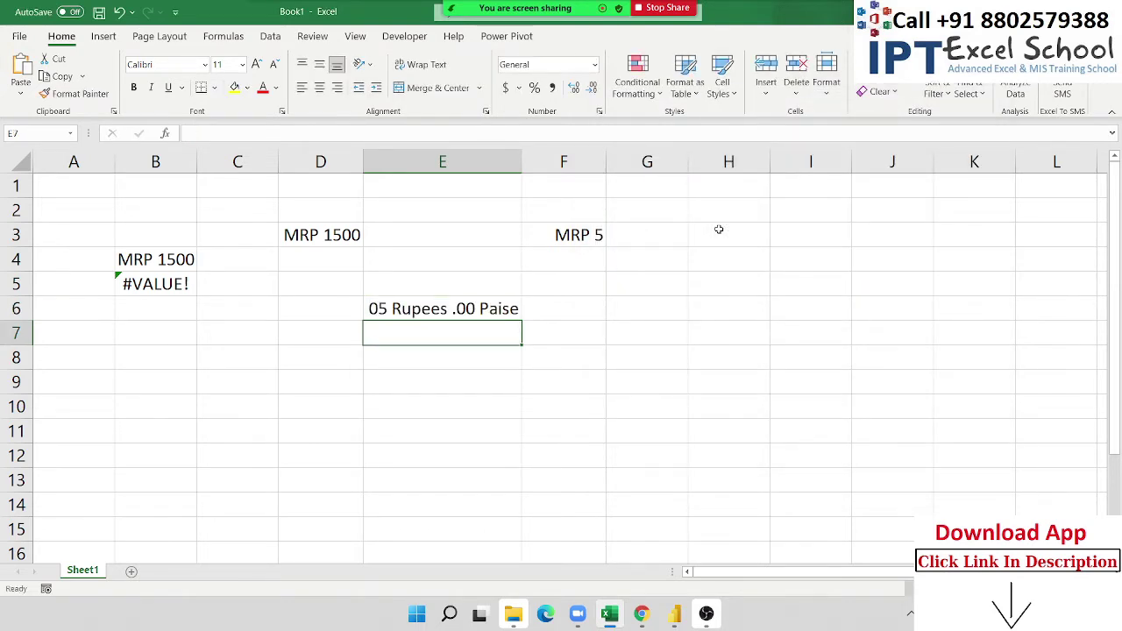
{"action": "key", "text": "Up"}
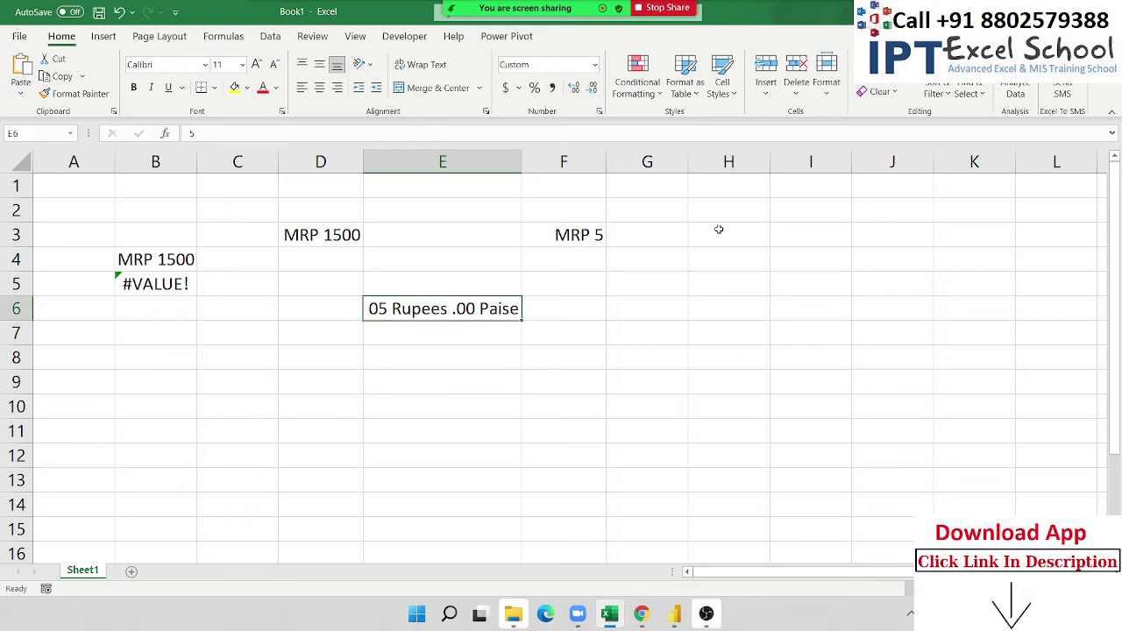
{"action": "type", "text": ".60"}
{"action": "key", "text": "Return"}
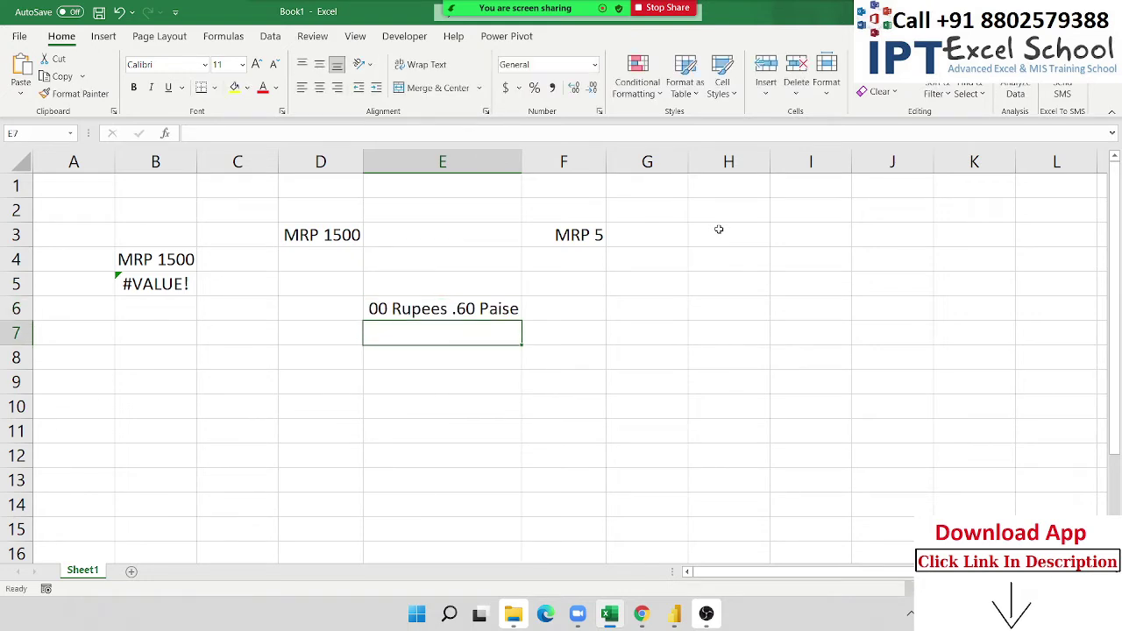
{"action": "key", "text": "Up"}
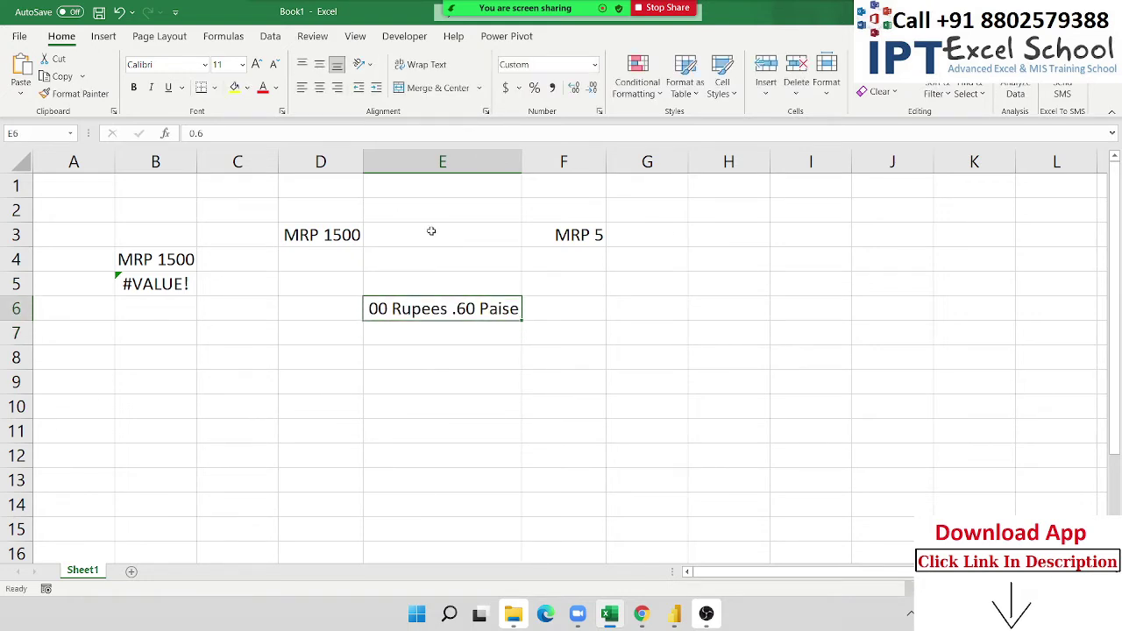
Drop the leading 00 from E6's format code, then add a single leading 0
{"action": "left_click", "coordinate": [599, 112]}
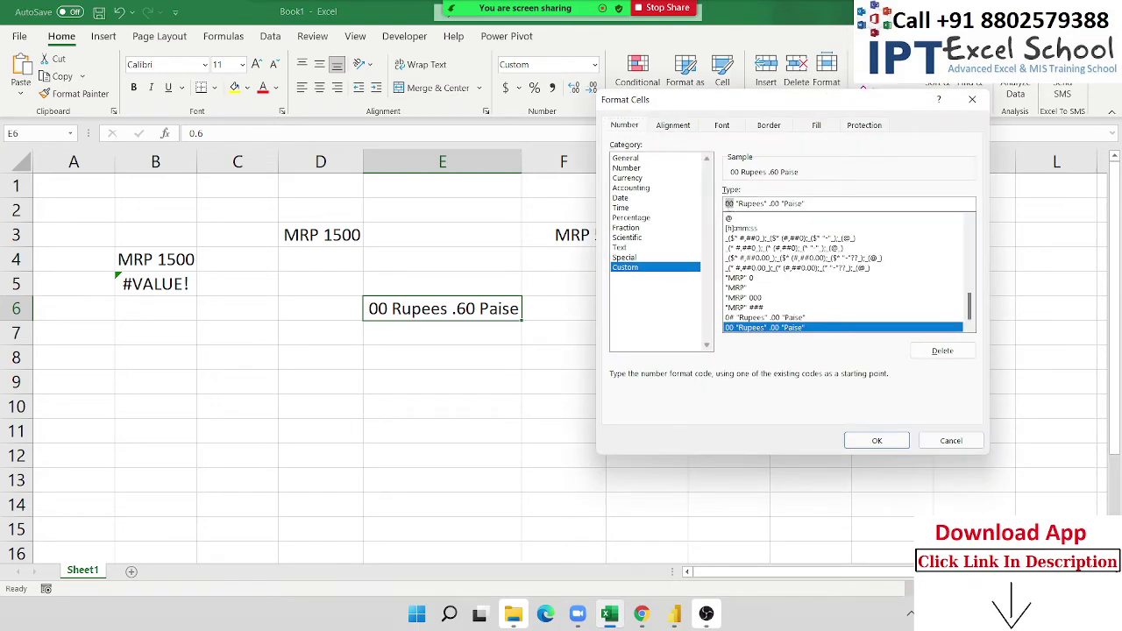
{"action": "key", "text": "BackSpace"}
{"action": "type", "text": "##"}
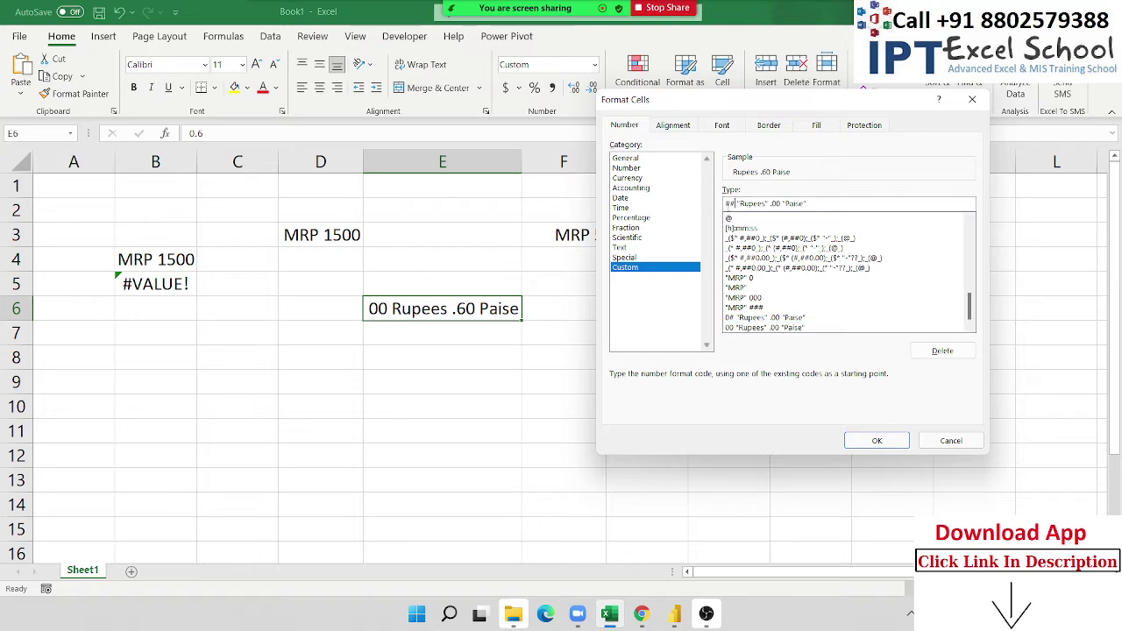
{"action": "key", "text": "Return"}
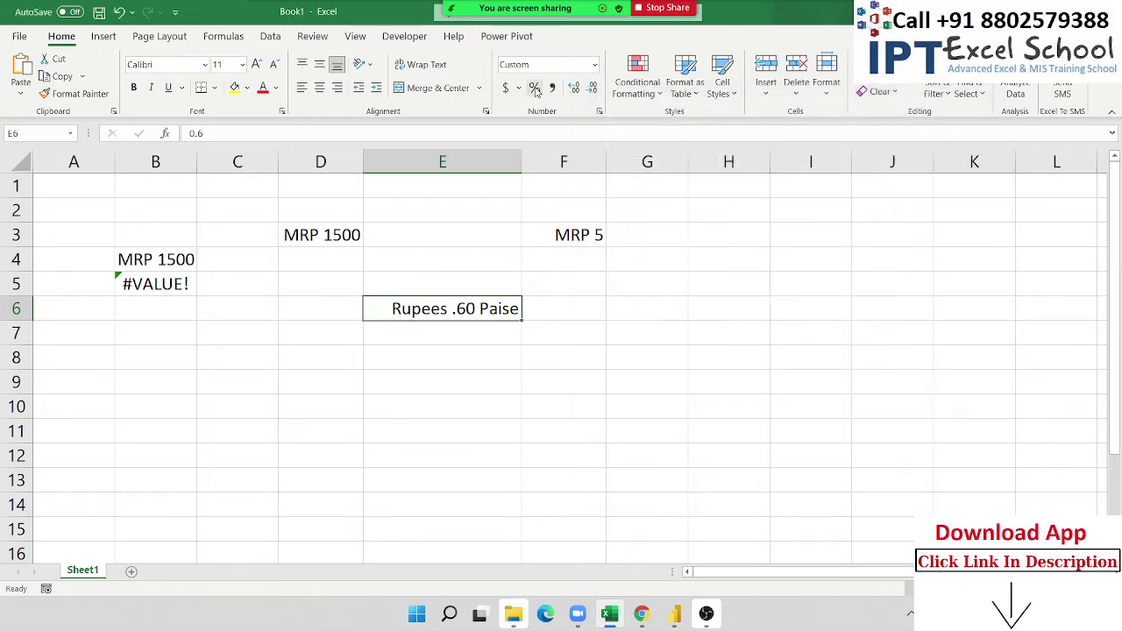
{"action": "left_click", "coordinate": [600, 111]}
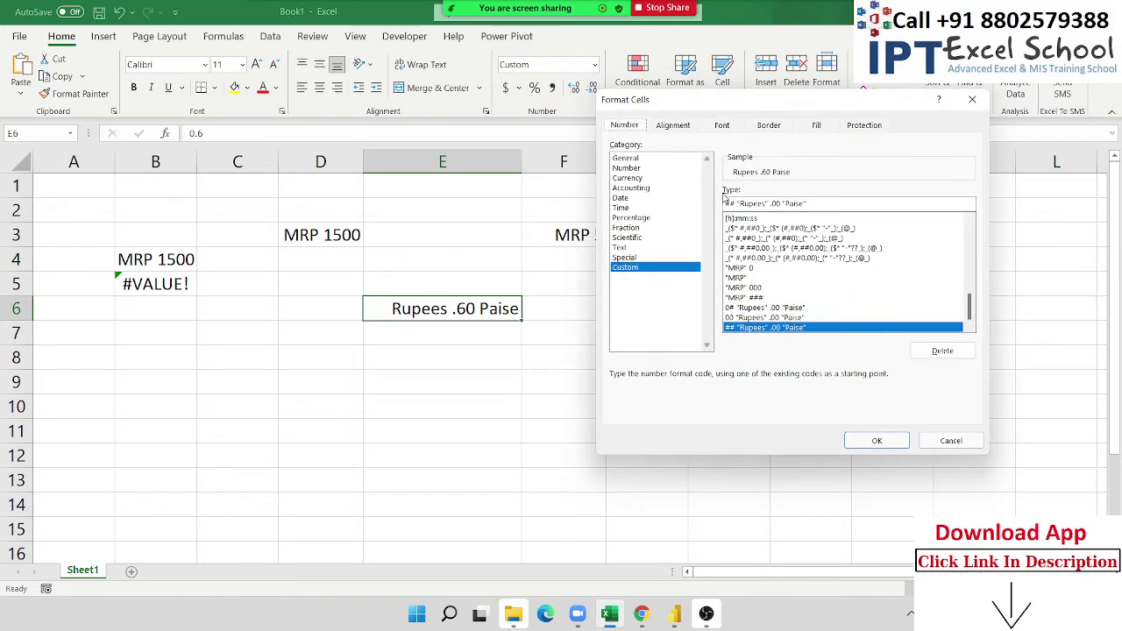
{"action": "type", "text": "0"}
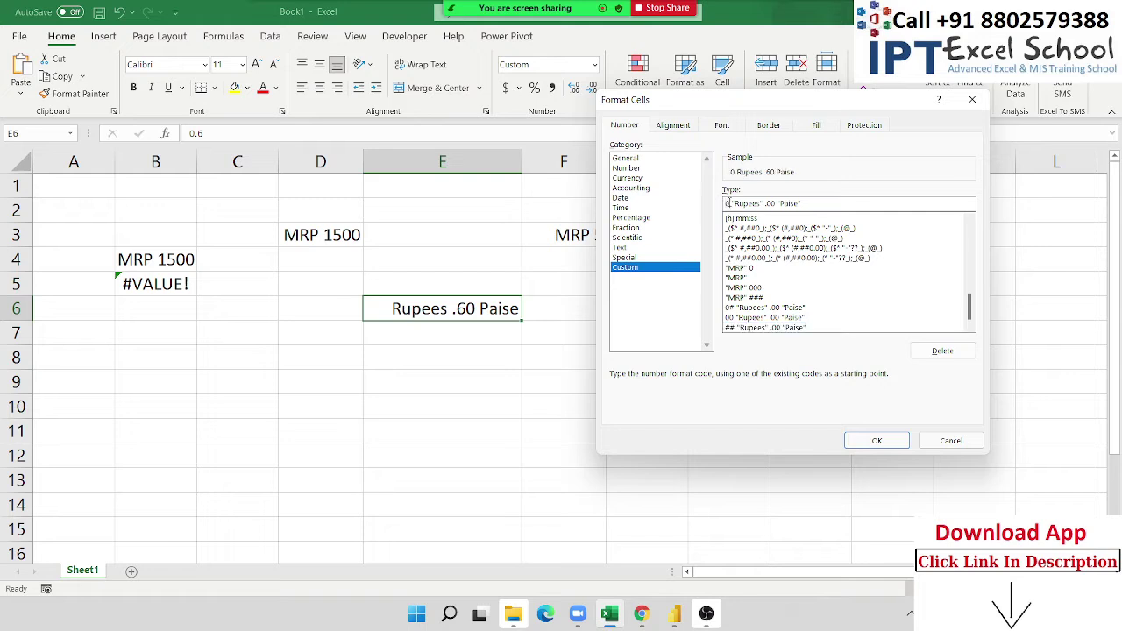
{"action": "key", "text": "Return"}
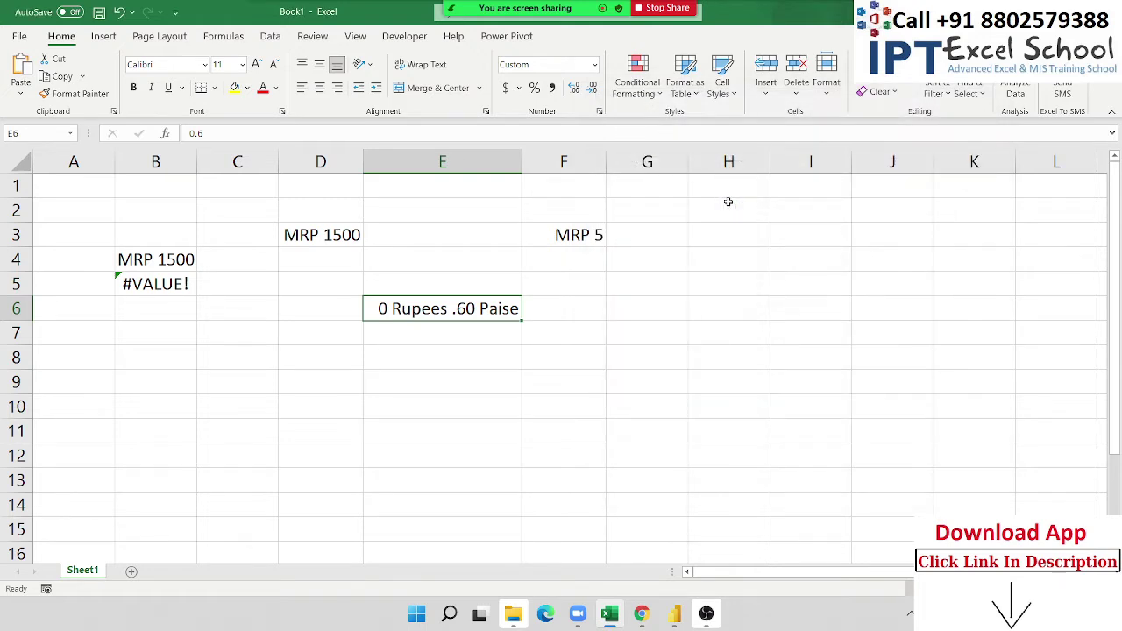
Enter 5.6 in E6 and use a 0# prefix so it reads 05 Rupees .60 Paise
{"action": "key", "text": "F2"}
{"action": "key", "text": "BackSpace"}
{"action": "key", "text": "BackSpace"}
{"action": "key", "text": "BackSpace"}
{"action": "type", "text": "5.6"}
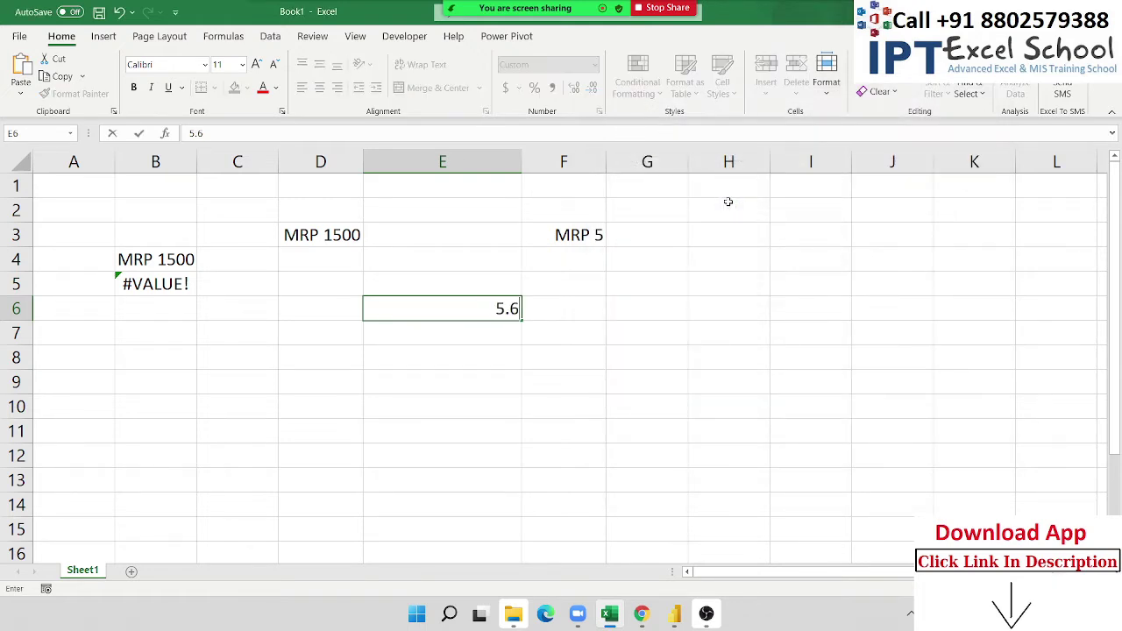
{"action": "key", "text": "Return"}
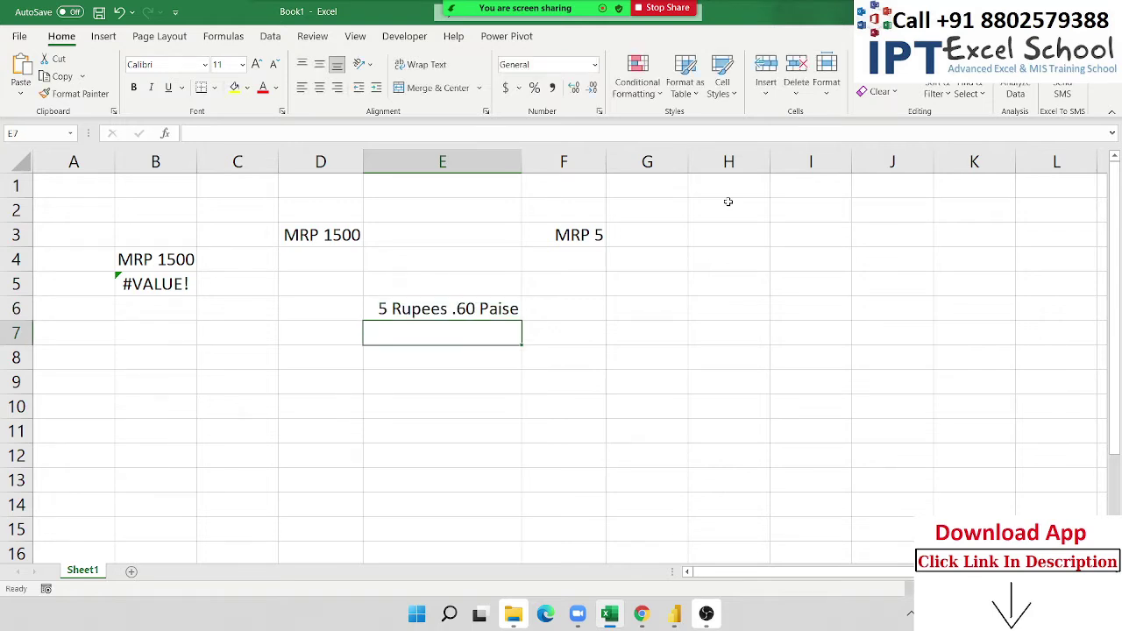
{"action": "key", "text": "Up"}
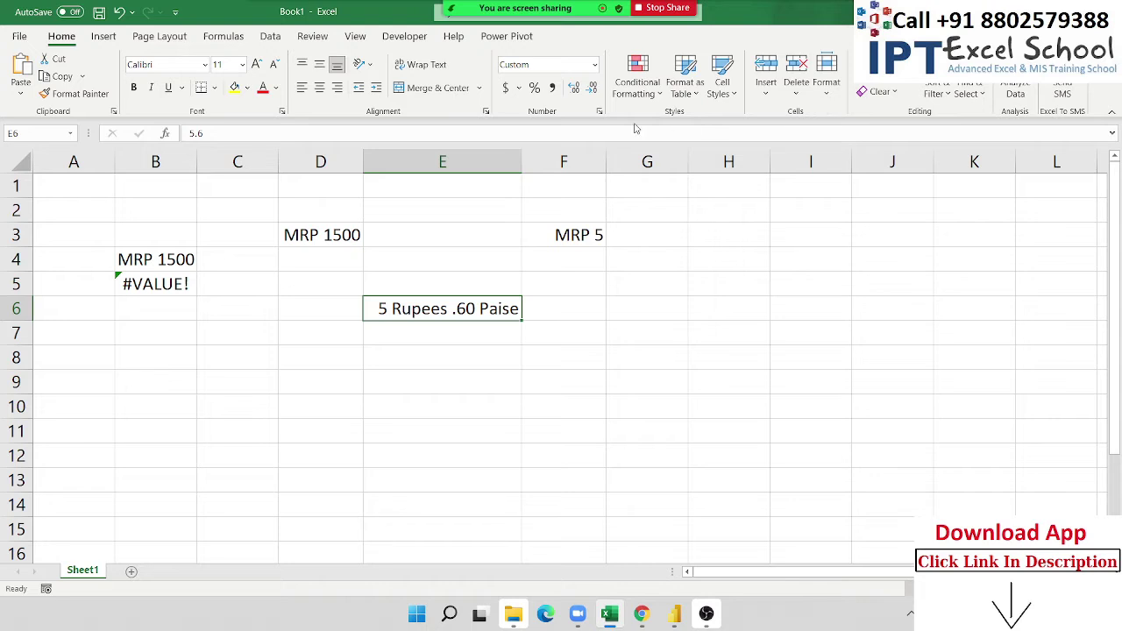
{"action": "left_click", "coordinate": [599, 113]}
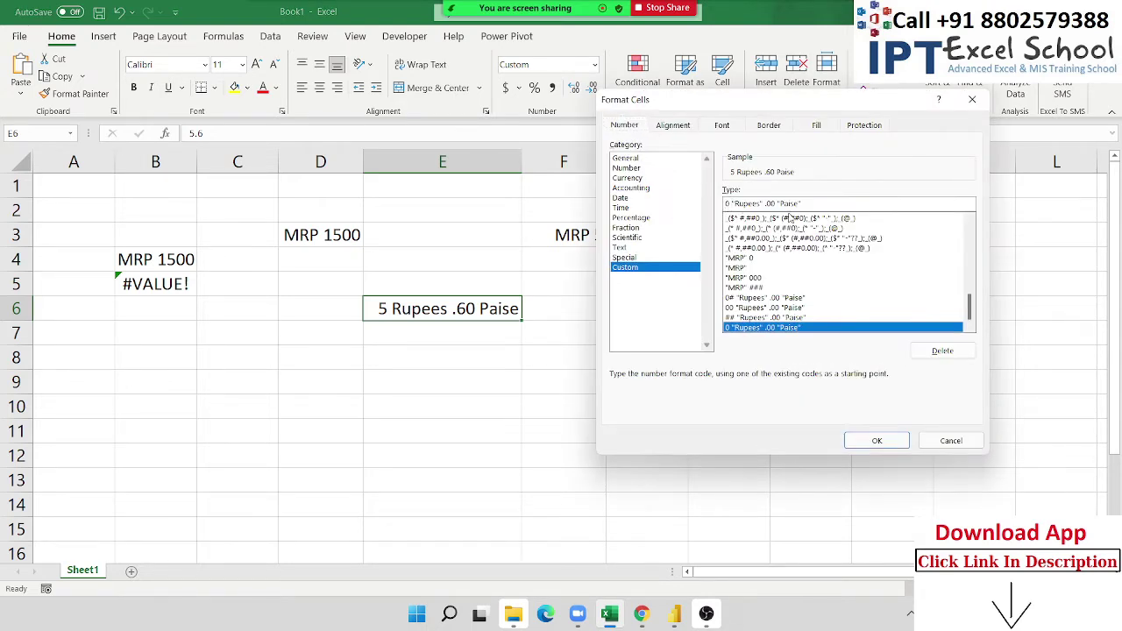
{"action": "type", "text": "#"}
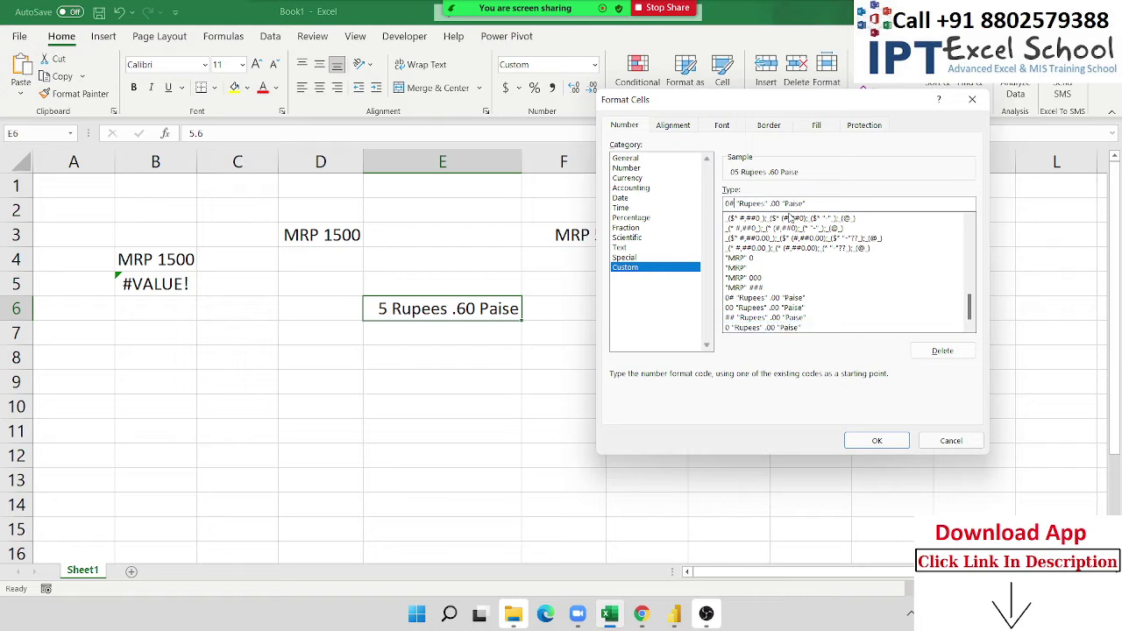
{"action": "key", "text": "Return"}
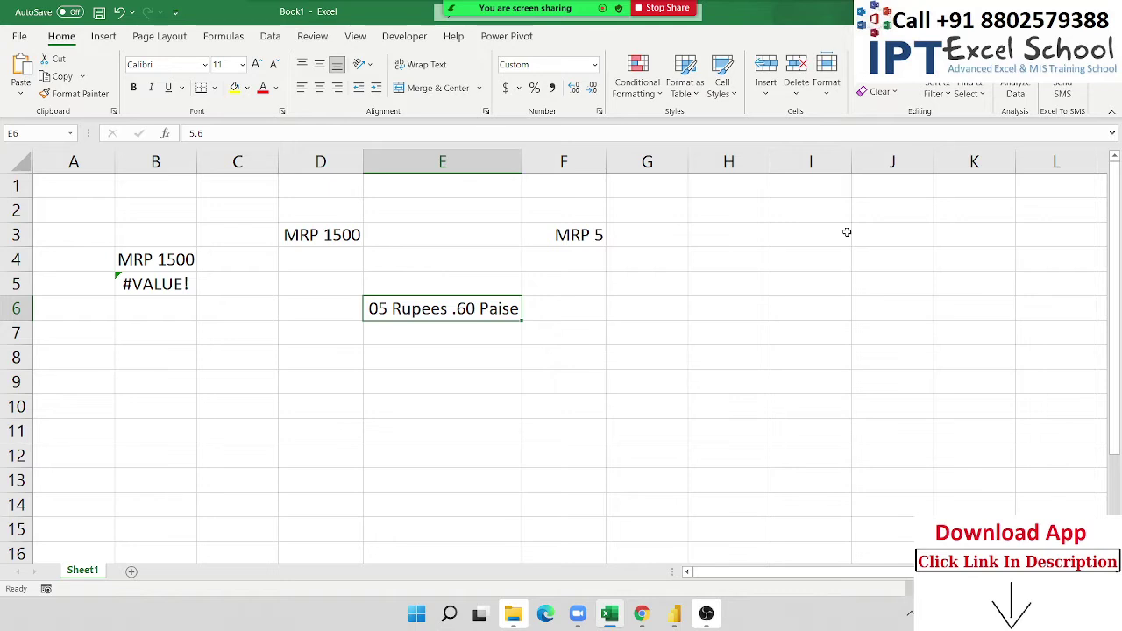
{"action": "scroll", "coordinate": [672, 273], "scroll_direction": "down", "scroll_amount": 2}
Put the label 'C C' in cell G1
{"action": "scroll", "coordinate": [673, 273], "scroll_direction": "up", "scroll_amount": 2}
{"action": "left_click", "coordinate": [653, 191]}
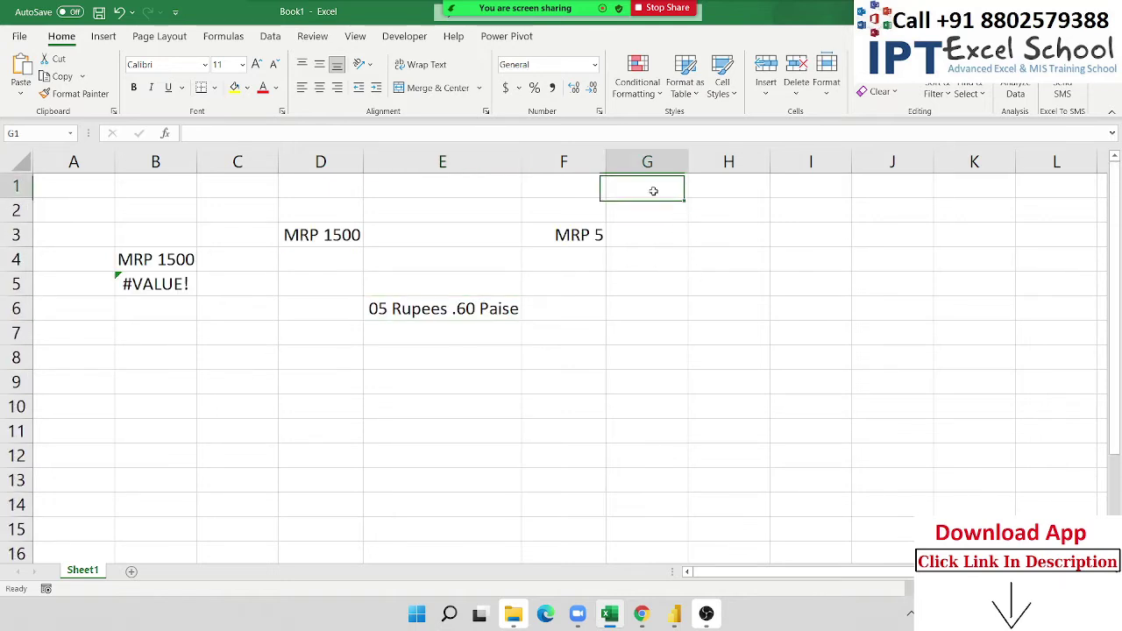
{"action": "type", "text": "C"}
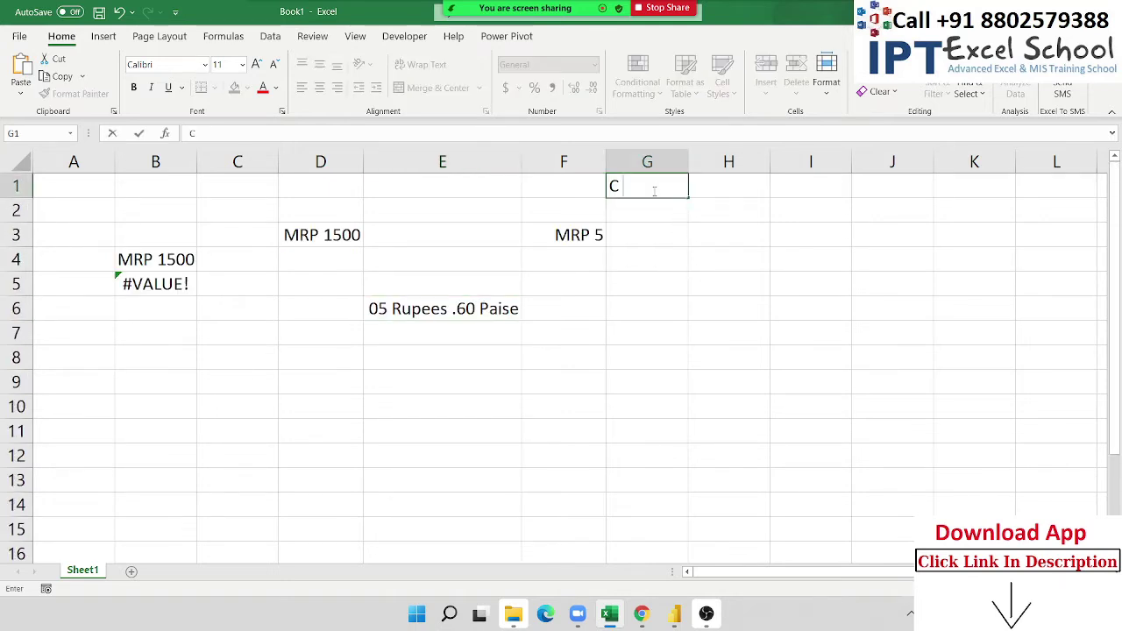
{"action": "type", "text": " C"}
{"action": "key", "text": "Return"}
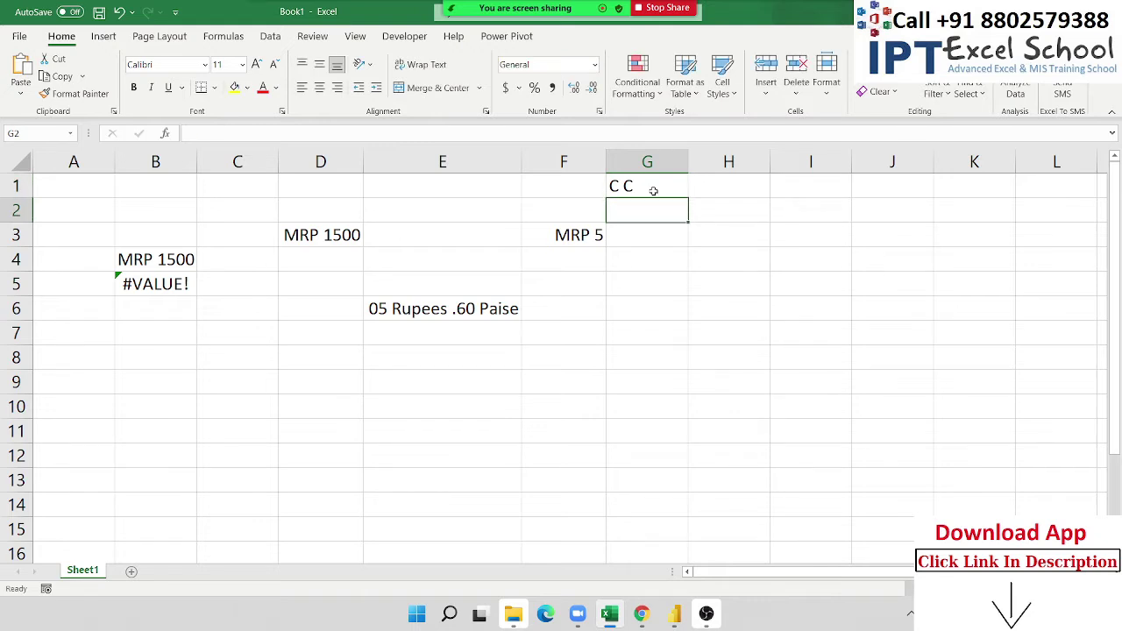
Type a card number with XXXX XXXX masking its middle as text in G2
{"action": "type", "text": "7895"}
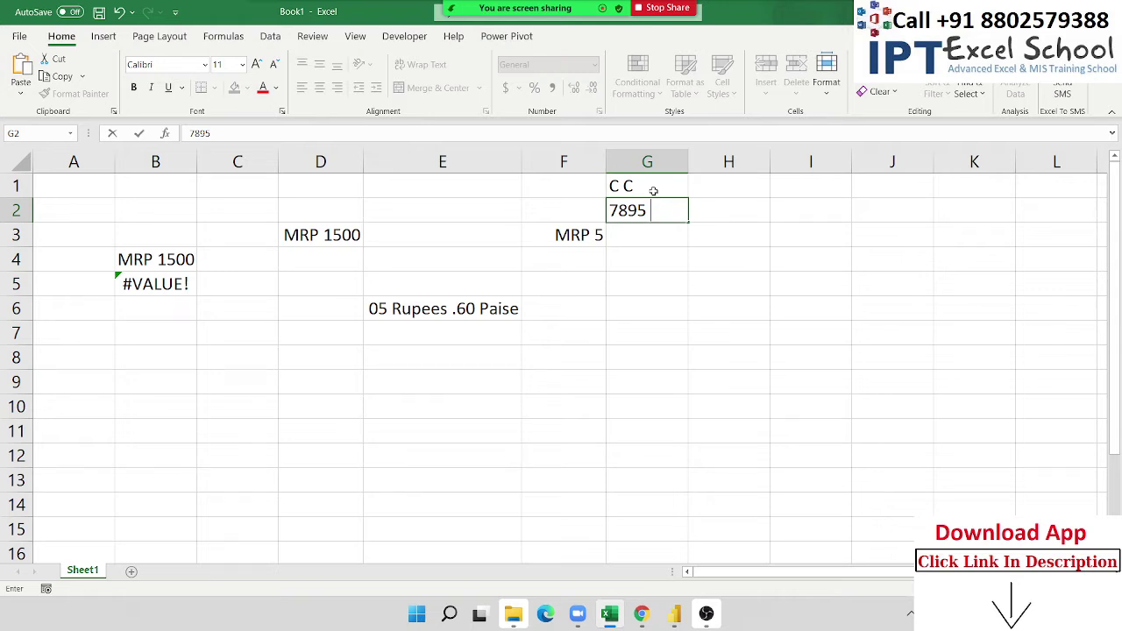
{"action": "type", "text": " XX"}
{"action": "type", "text": "XX XX"}
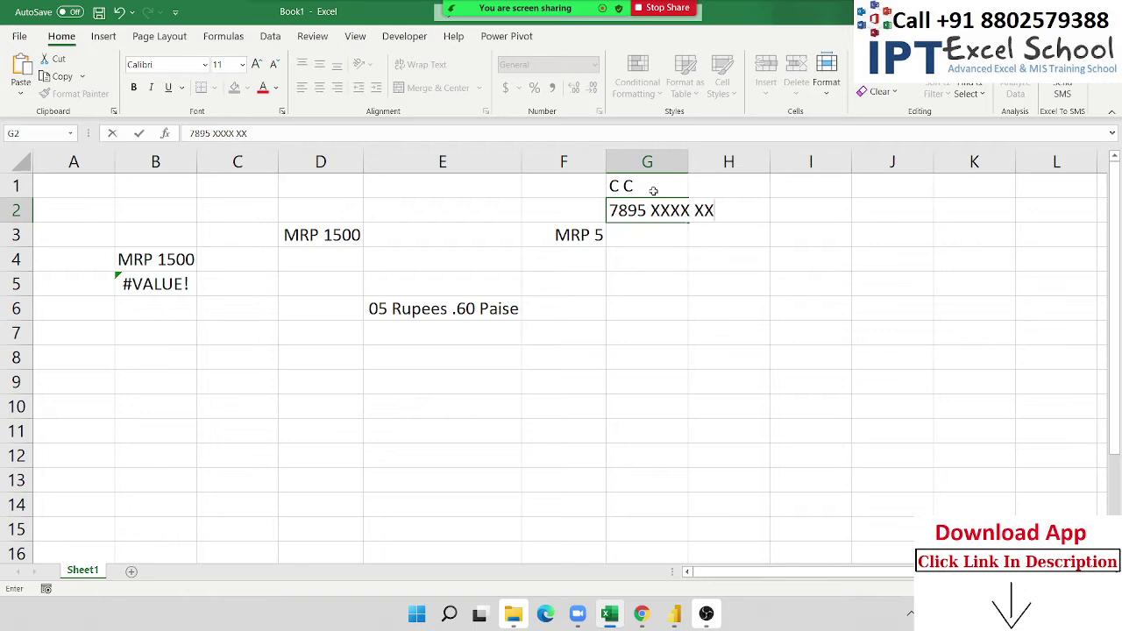
{"action": "type", "text": "XX "}
{"action": "type", "text": "7896"}
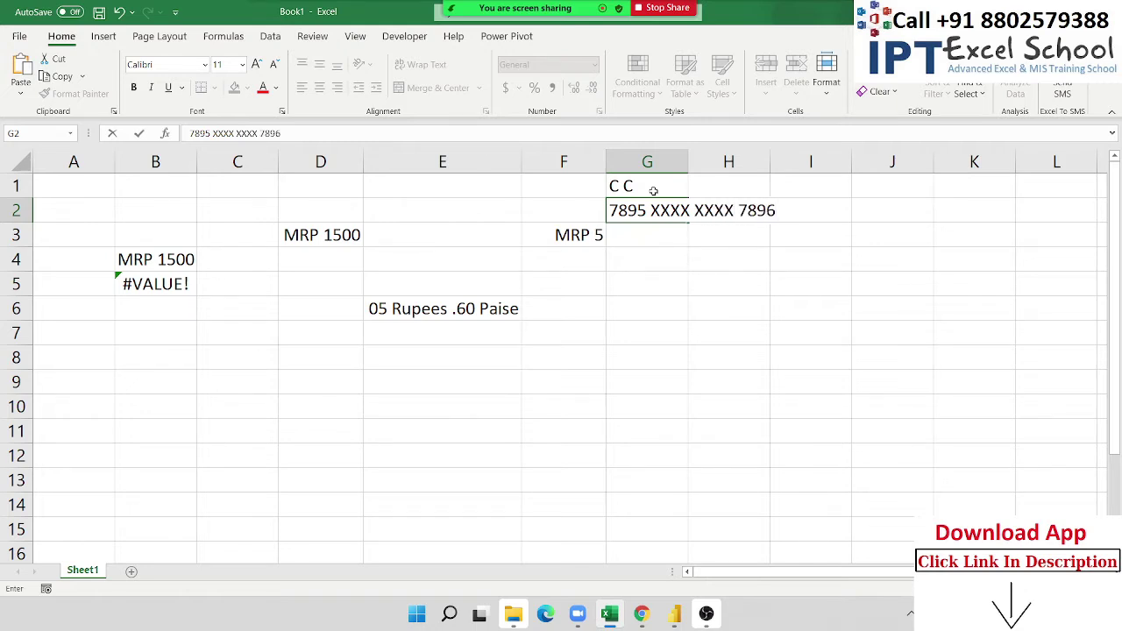
{"action": "key", "text": "Return"}
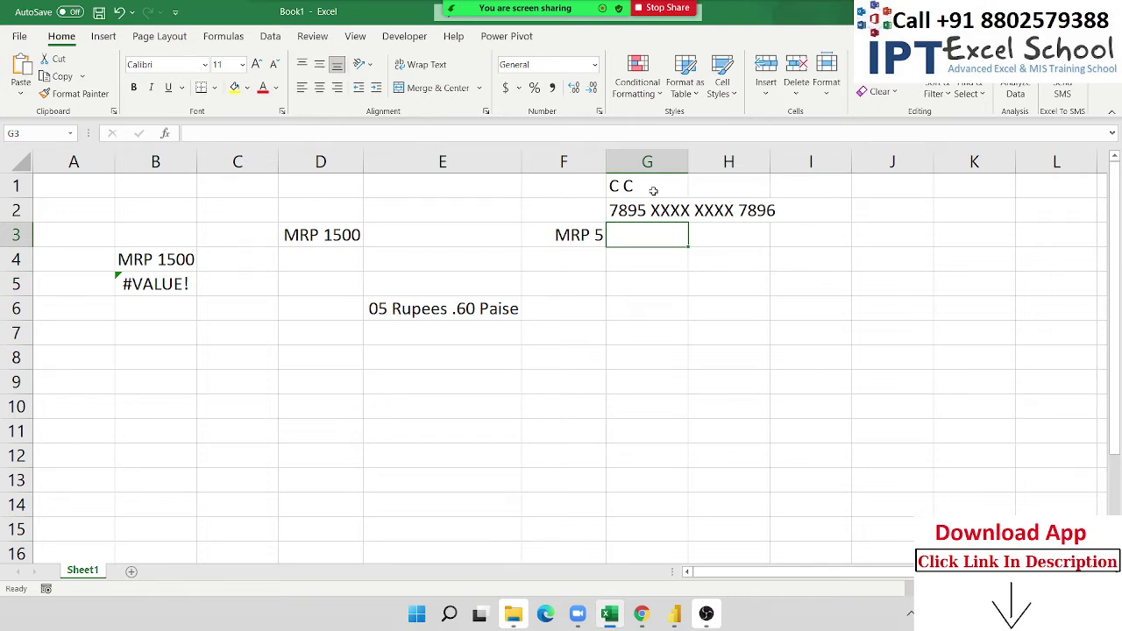
{"action": "key", "text": "Up"}
{"action": "key", "text": "Down"}
{"action": "key", "text": "Up"}
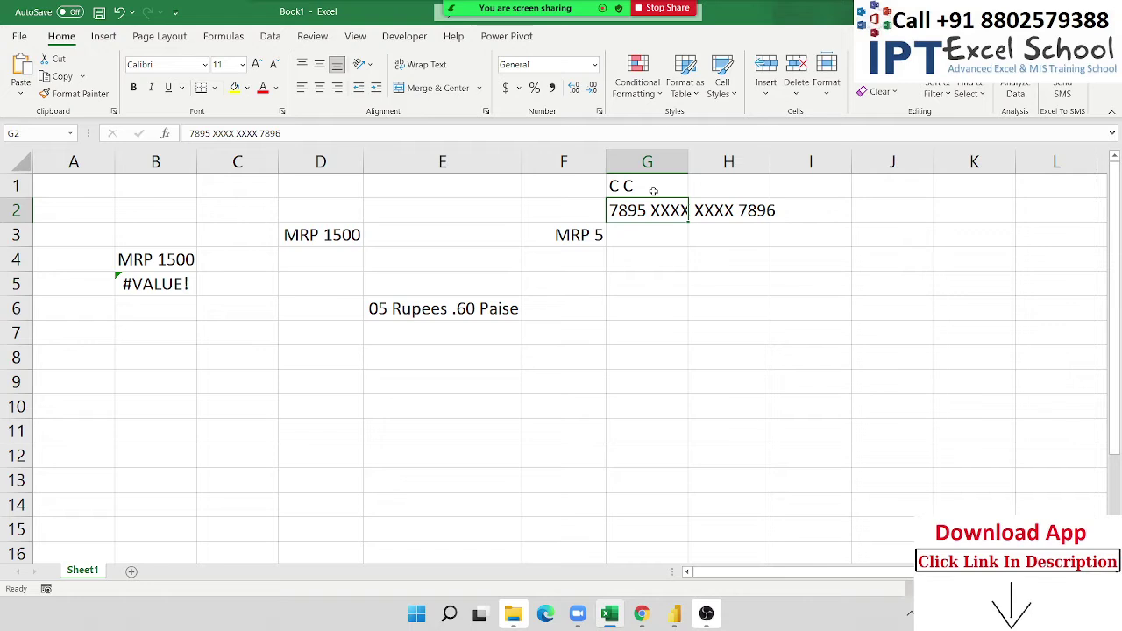
{"action": "key", "text": "Down"}
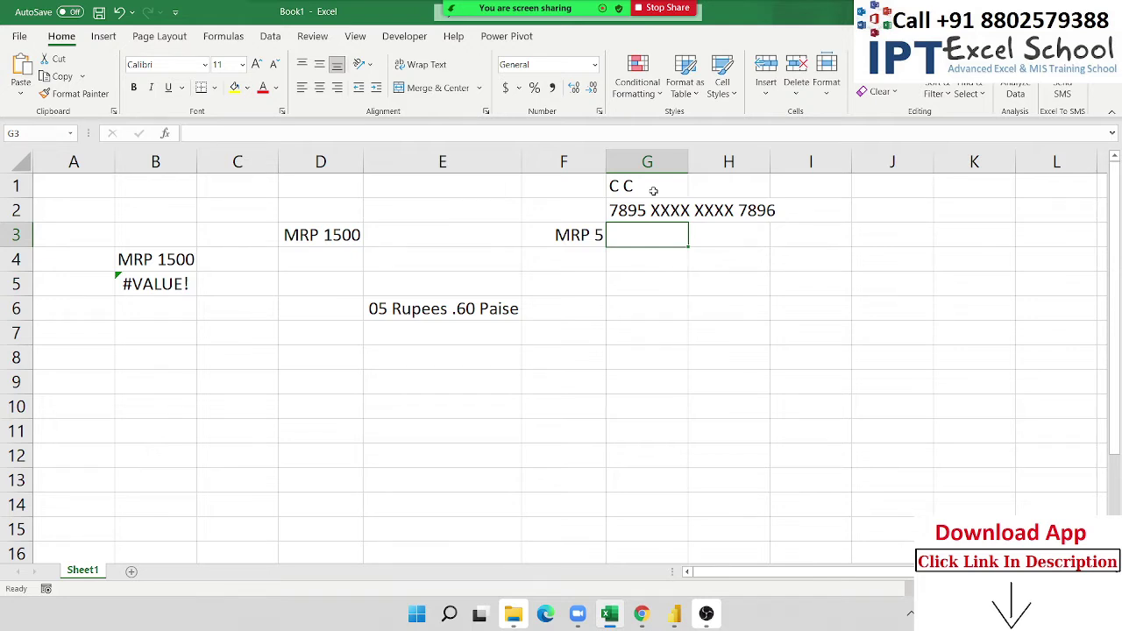
Give G3 the custom format 0000 "XXXX XXXX" 0000
{"action": "left_click", "coordinate": [600, 111]}
{"action": "left_click_drag", "start_coordinate": [707, 107], "coordinate": [291, 117]}
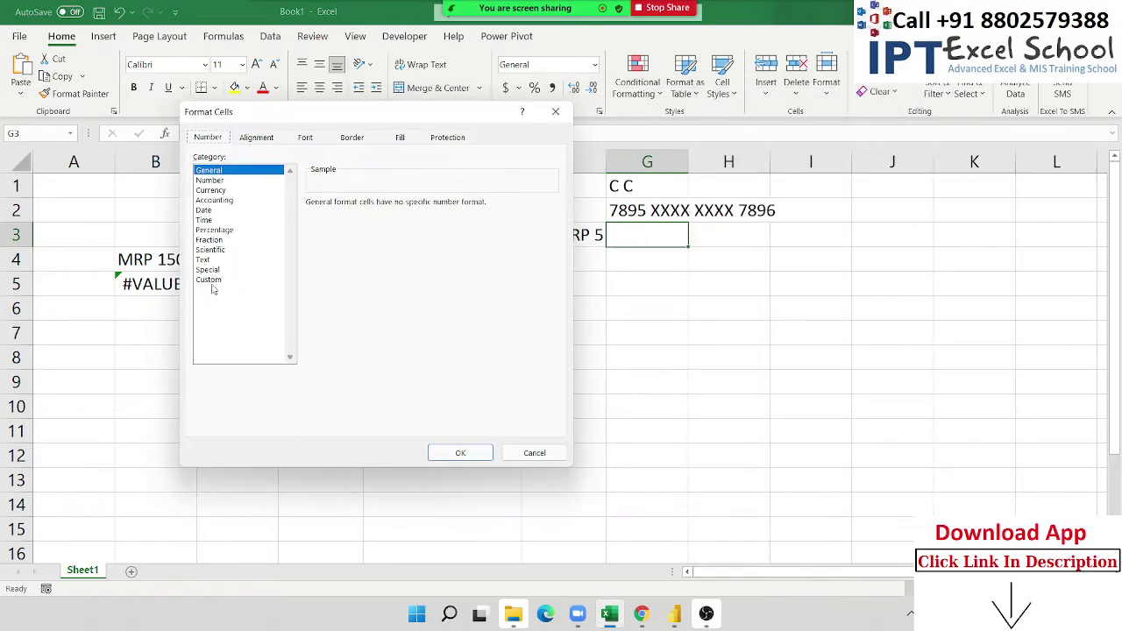
{"action": "left_click", "coordinate": [219, 280]}
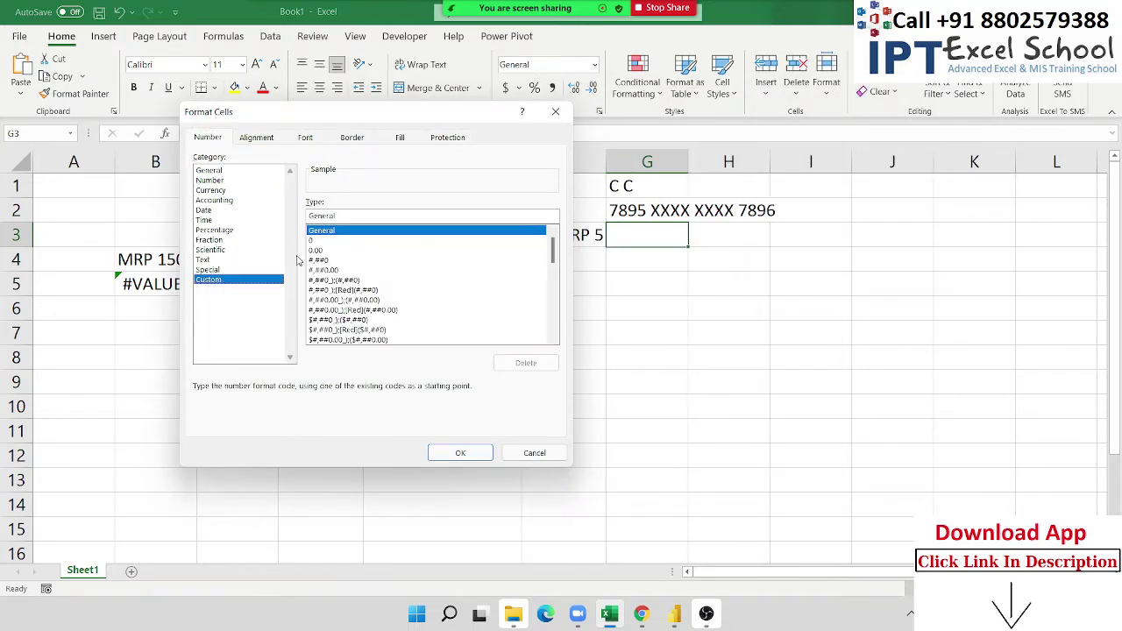
{"action": "double_click", "coordinate": [338, 216]}
{"action": "type", "text": "##"}
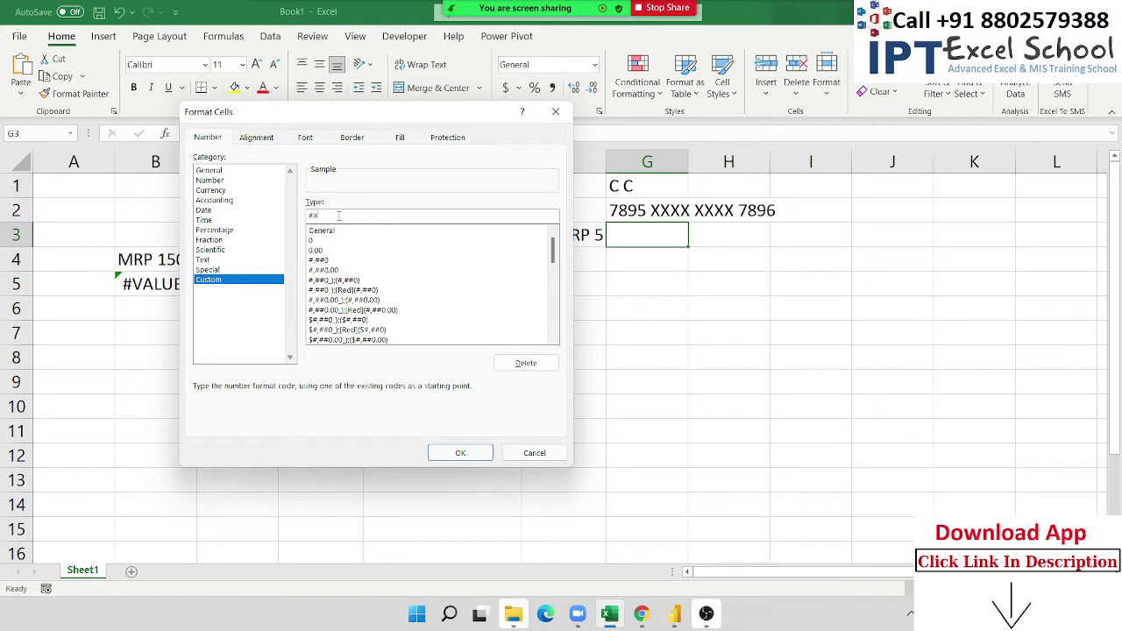
{"action": "key", "text": "BackSpace"}
{"action": "key", "text": "BackSpace"}
{"action": "type", "text": "0000 "}
{"action": "type", "text": "\""}
{"action": "type", "text": "XXXX "}
{"action": "type", "text": "XXXX\" "}
{"action": "type", "text": "000"}
{"action": "type", "text": "0"}
{"action": "key", "text": "Return"}
Enter an eight-digit number in G3 so it displays with XXXX XXXX in the middle
{"action": "type", "text": "852"}
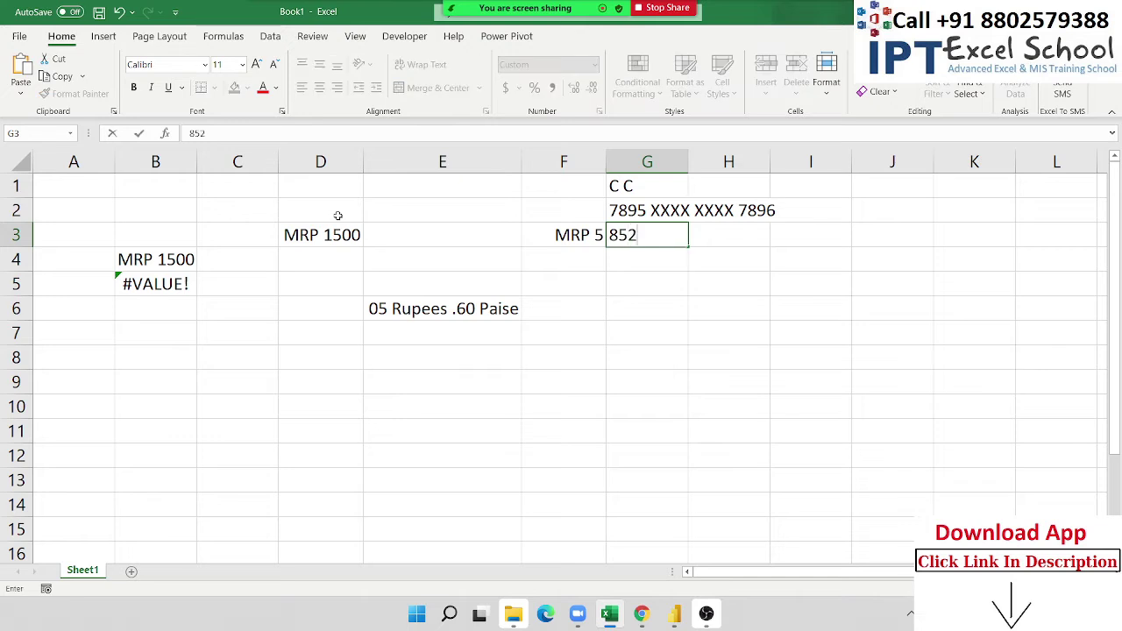
{"action": "type", "text": "1369"}
{"action": "type", "text": "8"}
{"action": "key", "text": "Return"}
{"action": "key", "text": "Up"}
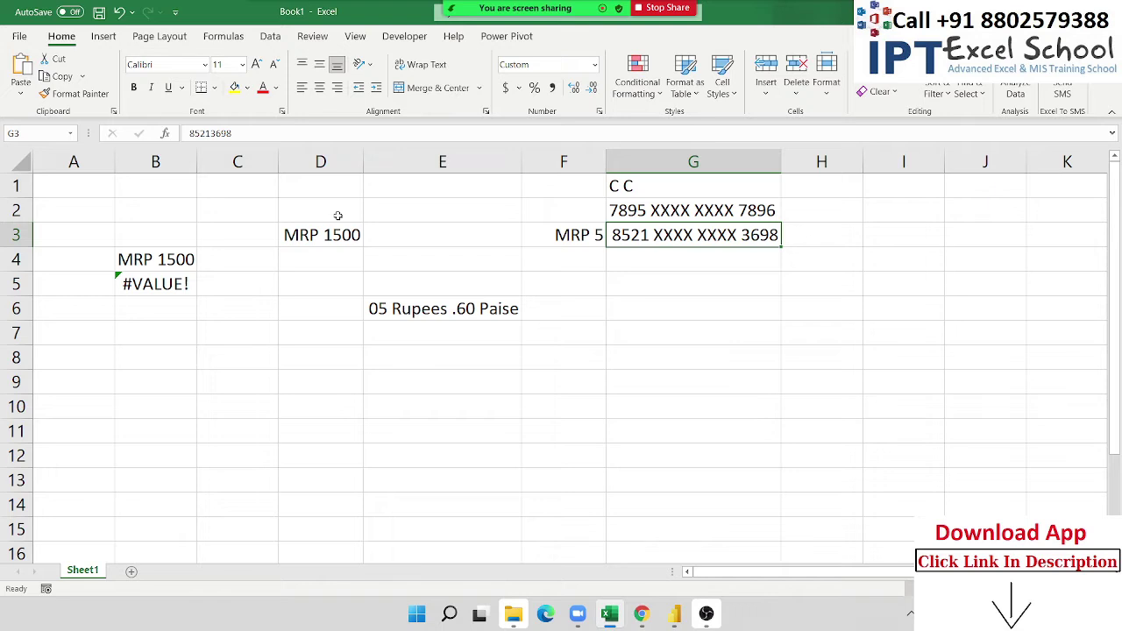
Enter 25000 in D9, then try Comma Style on it and undo it
{"action": "scroll", "coordinate": [119, 305], "scroll_direction": "down", "scroll_amount": 1}
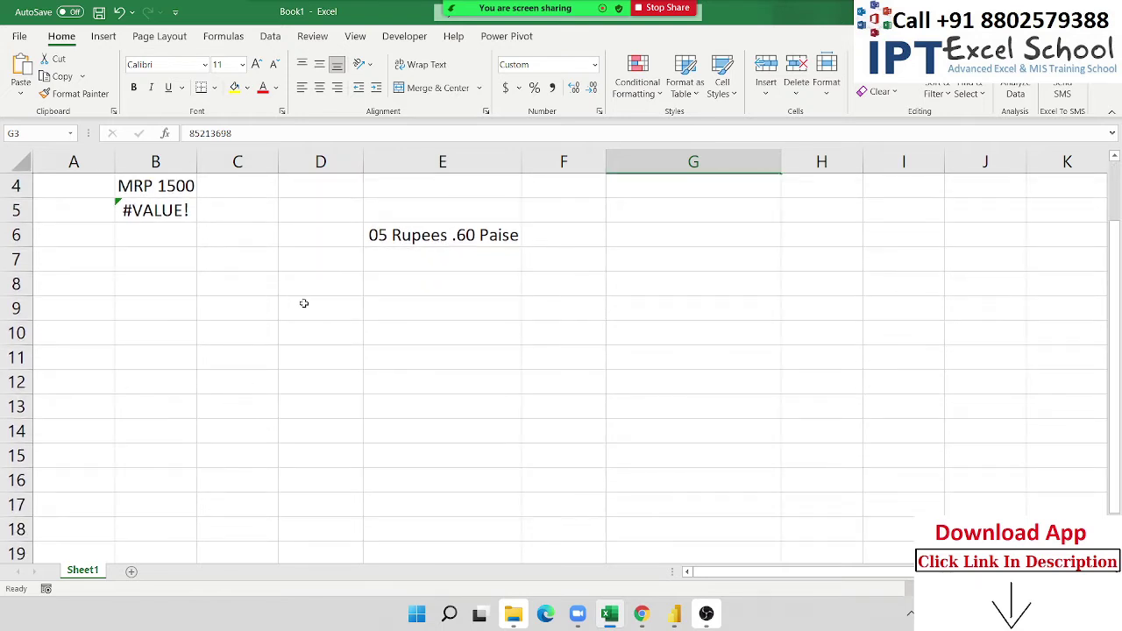
{"action": "left_click", "coordinate": [303, 304]}
{"action": "type", "text": "25"}
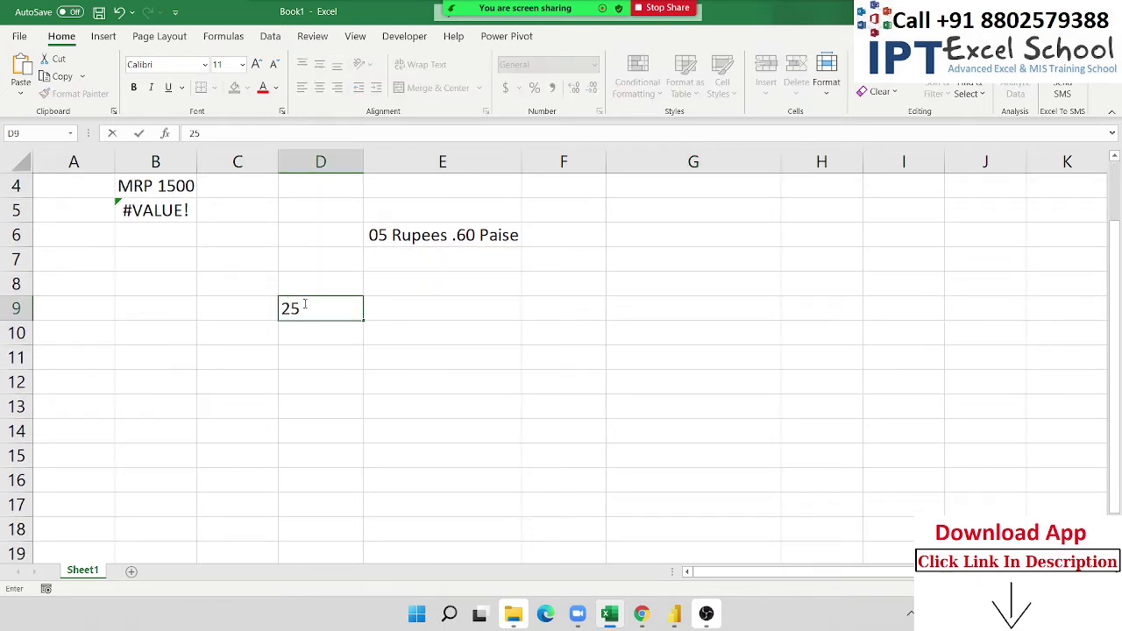
{"action": "type", "text": "000"}
{"action": "left_click", "coordinate": [304, 305]}
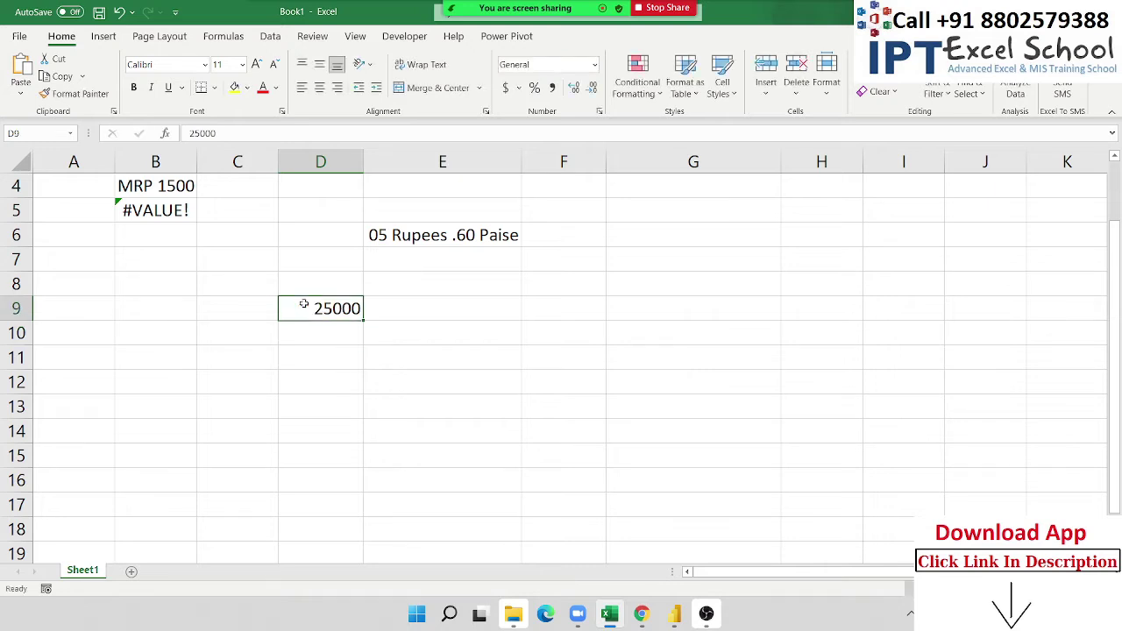
{"action": "left_click", "coordinate": [554, 95]}
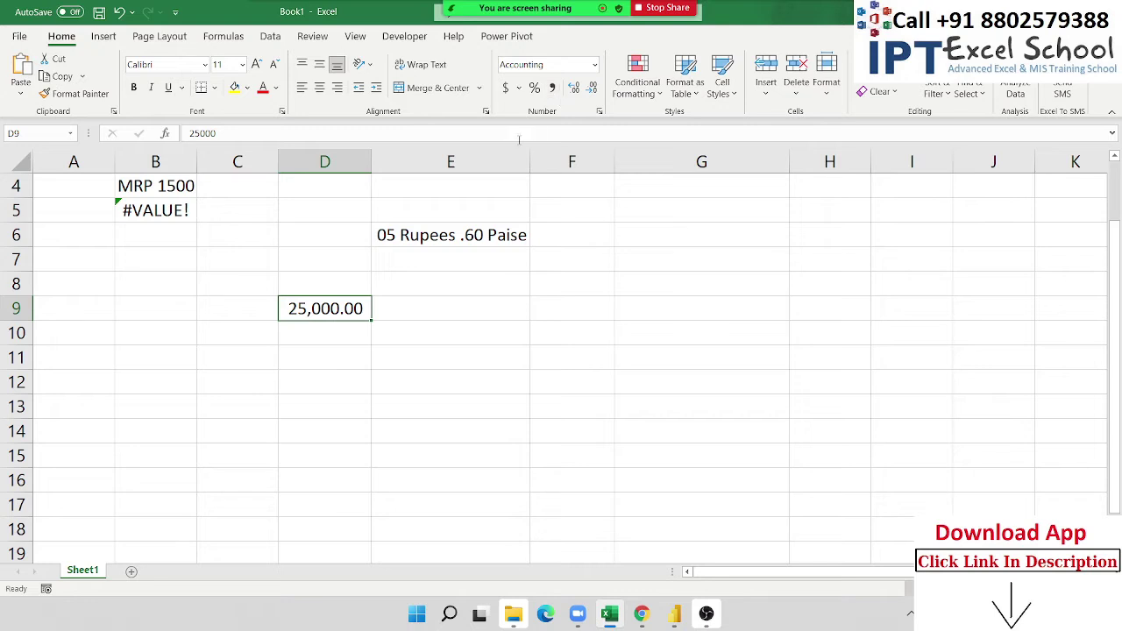
{"action": "key", "text": "ctrl+z"}
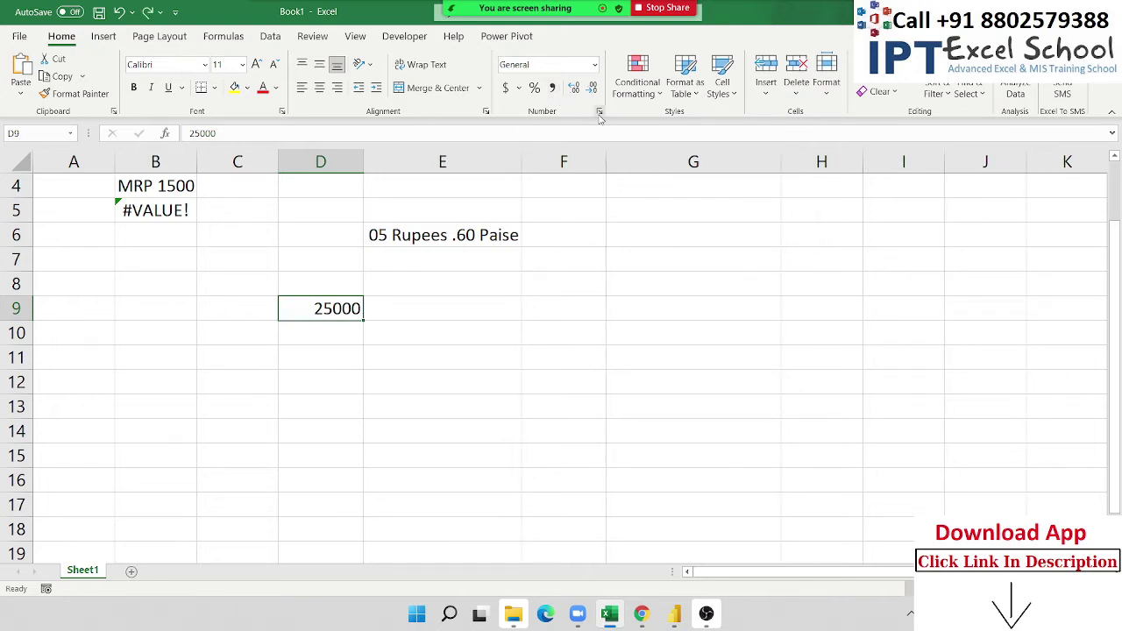
Apply the custom format #, to D9 so 25000 displays as 25
{"action": "left_click", "coordinate": [599, 114]}
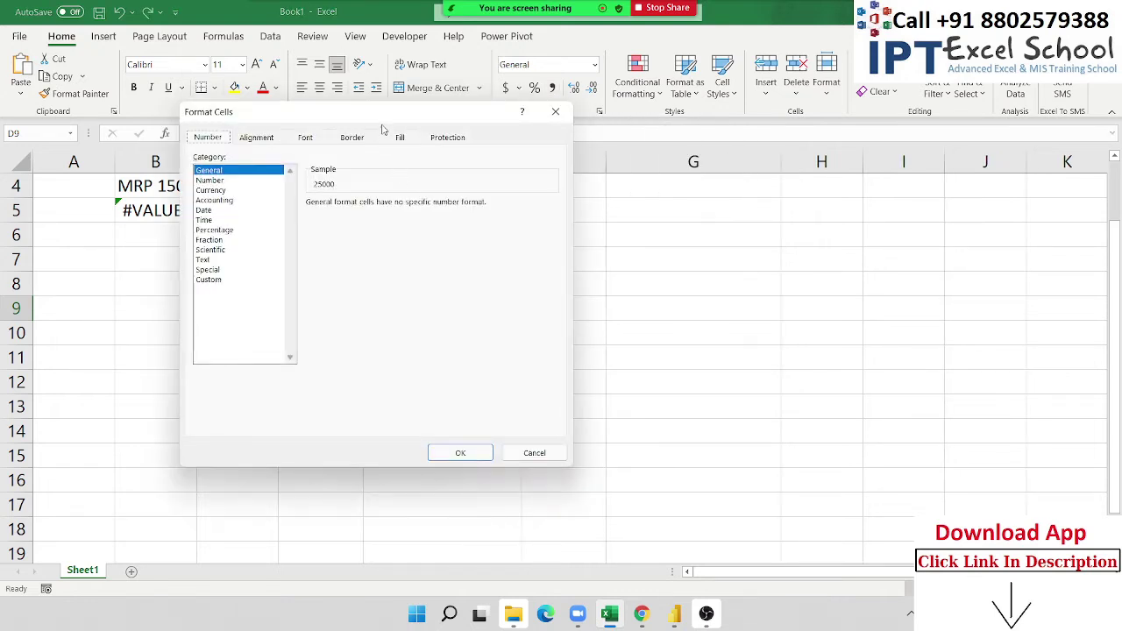
{"action": "left_click_drag", "start_coordinate": [383, 118], "coordinate": [738, 160]}
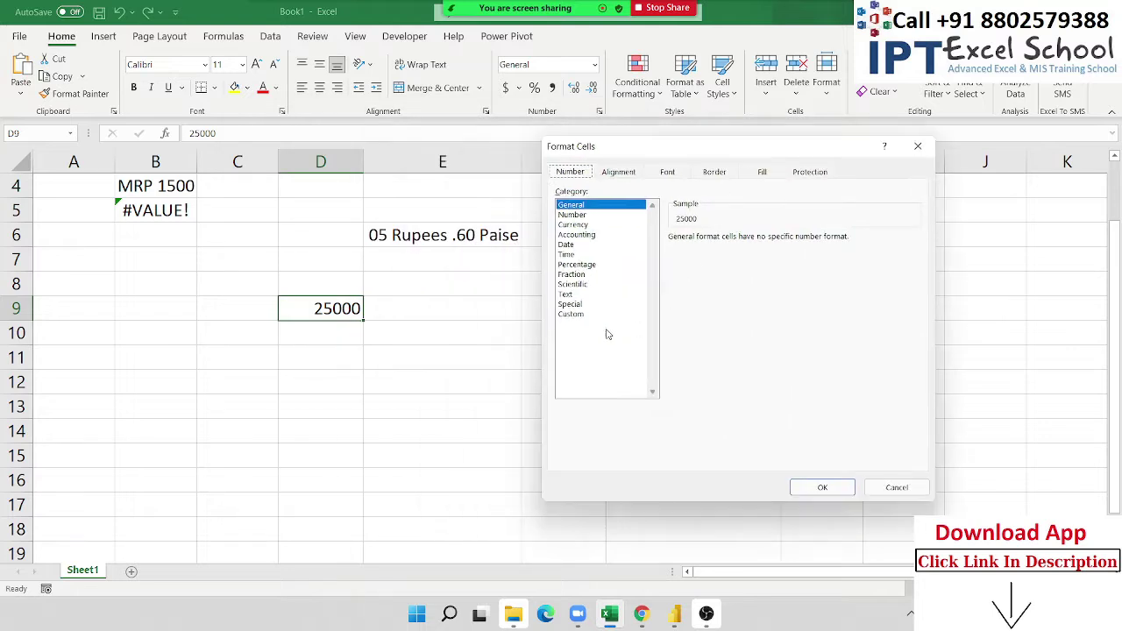
{"action": "left_click", "coordinate": [580, 314]}
{"action": "double_click", "coordinate": [713, 250]}
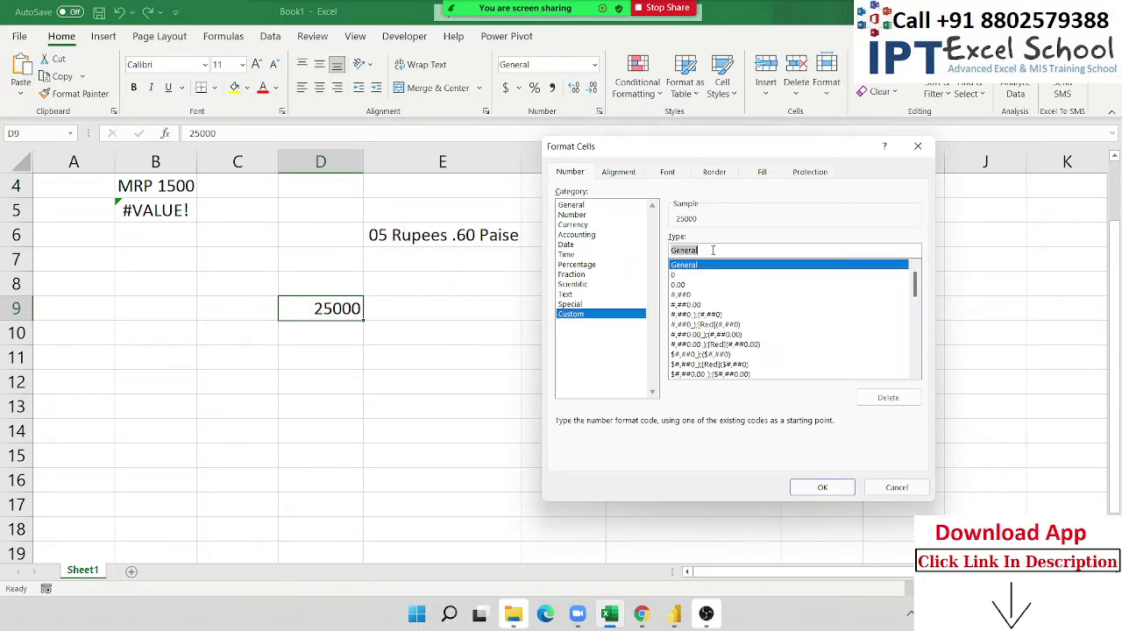
{"action": "type", "text": "#"}
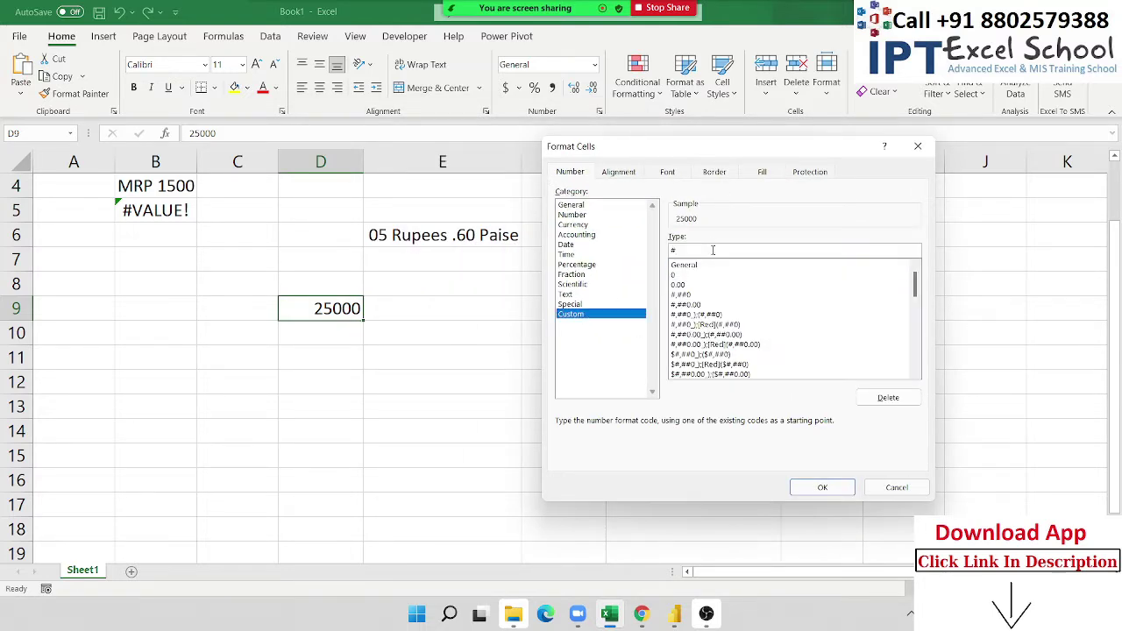
{"action": "type", "text": ","}
{"action": "key", "text": "Return"}
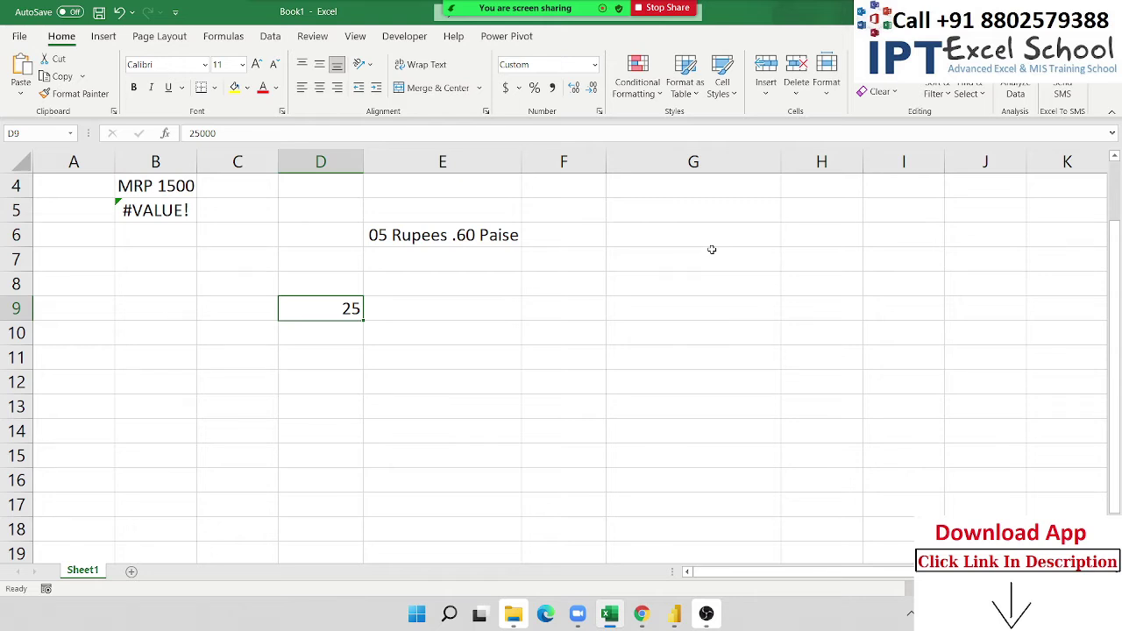
Enter 1000 in E9 and the formula =D9+E9 in E10, giving 26
{"action": "key", "text": "Right"}
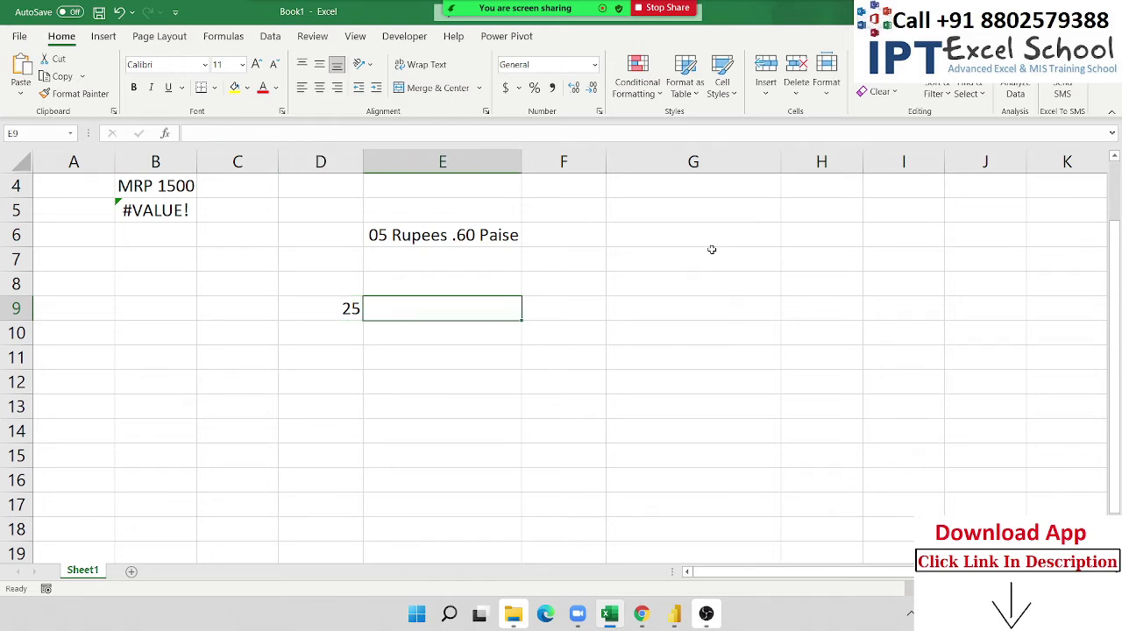
{"action": "type", "text": "100"}
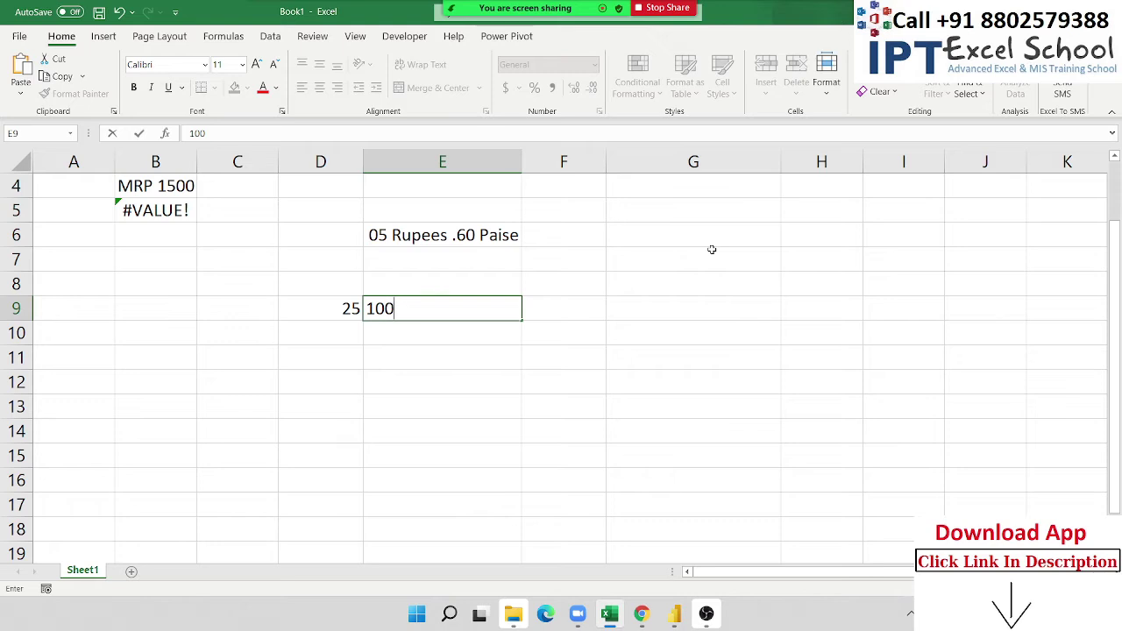
{"action": "type", "text": "0"}
{"action": "key", "text": "Return"}
{"action": "type", "text": "="}
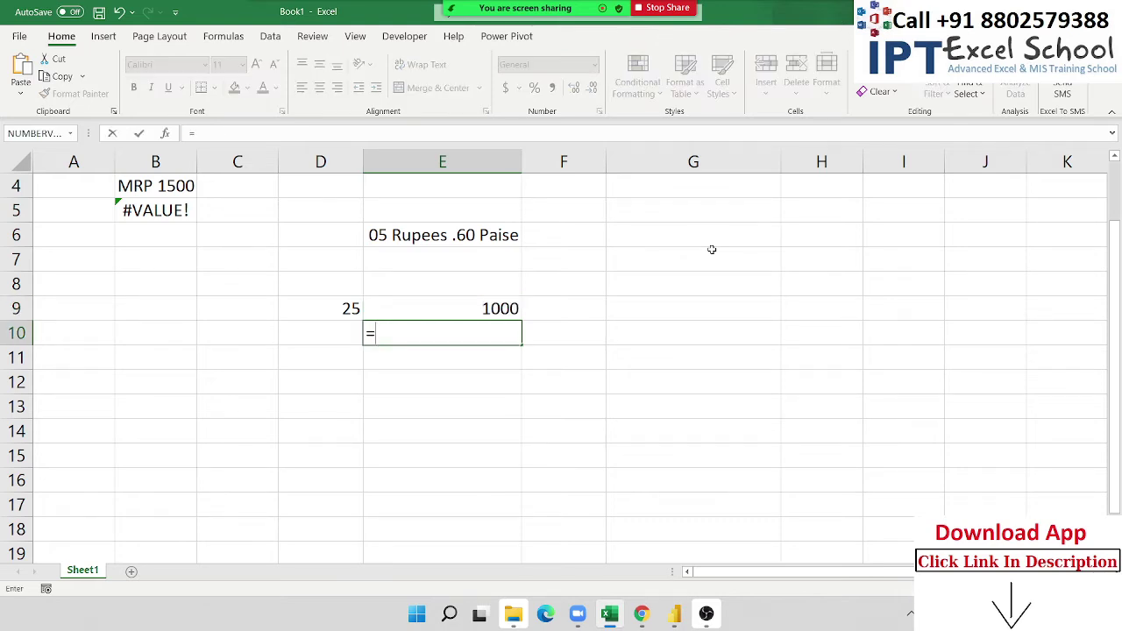
{"action": "key", "text": "Up"}
{"action": "key", "text": "Left"}
{"action": "type", "text": "+"}
{"action": "key", "text": "Up"}
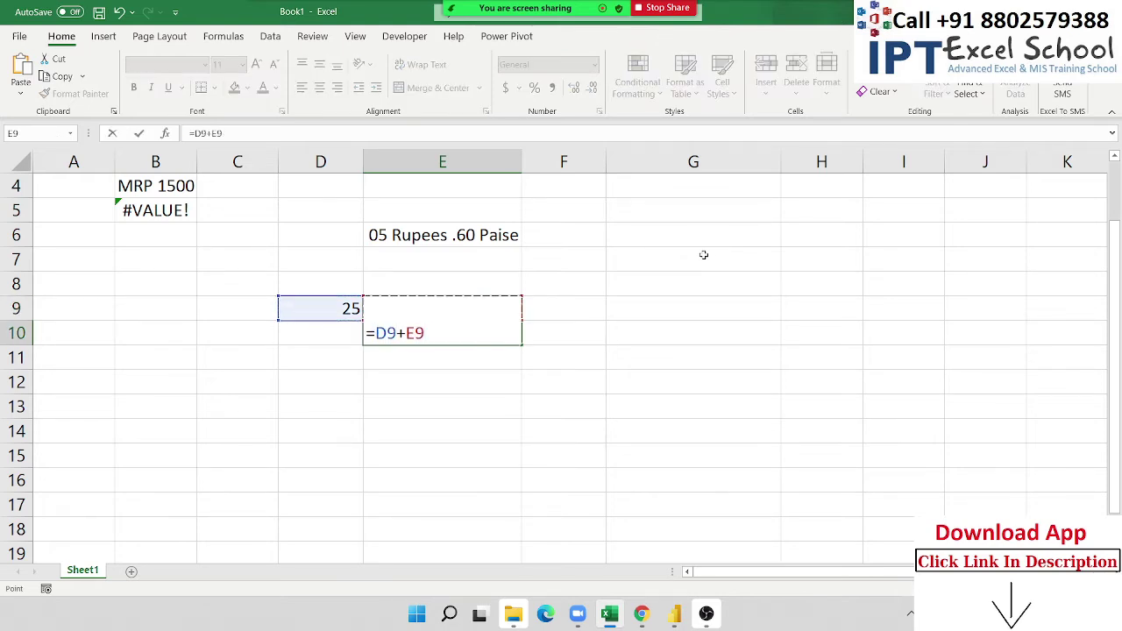
{"action": "key", "text": "Return"}
Change D9's custom format to #,"K" so 25000 reads 25 K
{"action": "key", "text": "Up"}
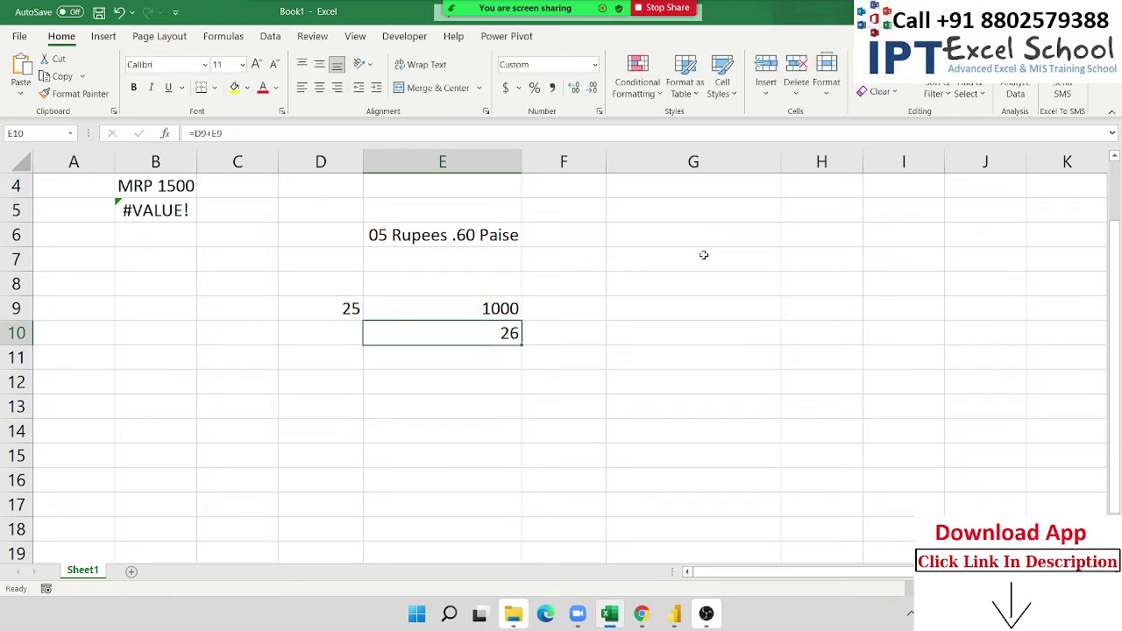
{"action": "key", "text": "Up"}
{"action": "key", "text": "Left"}
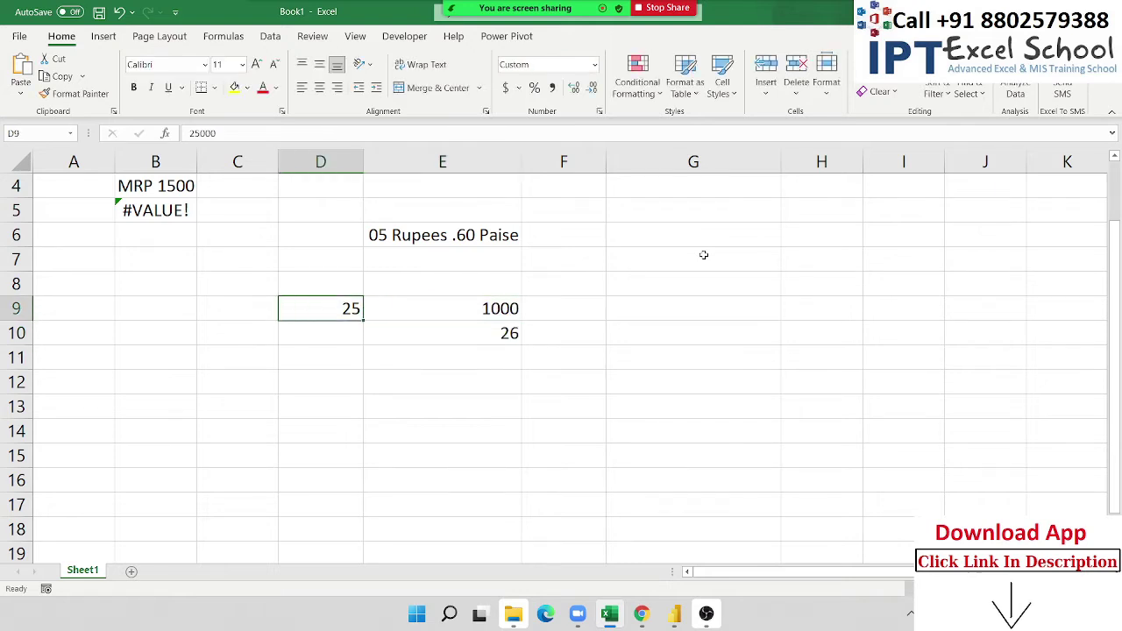
{"action": "left_click", "coordinate": [600, 110]}
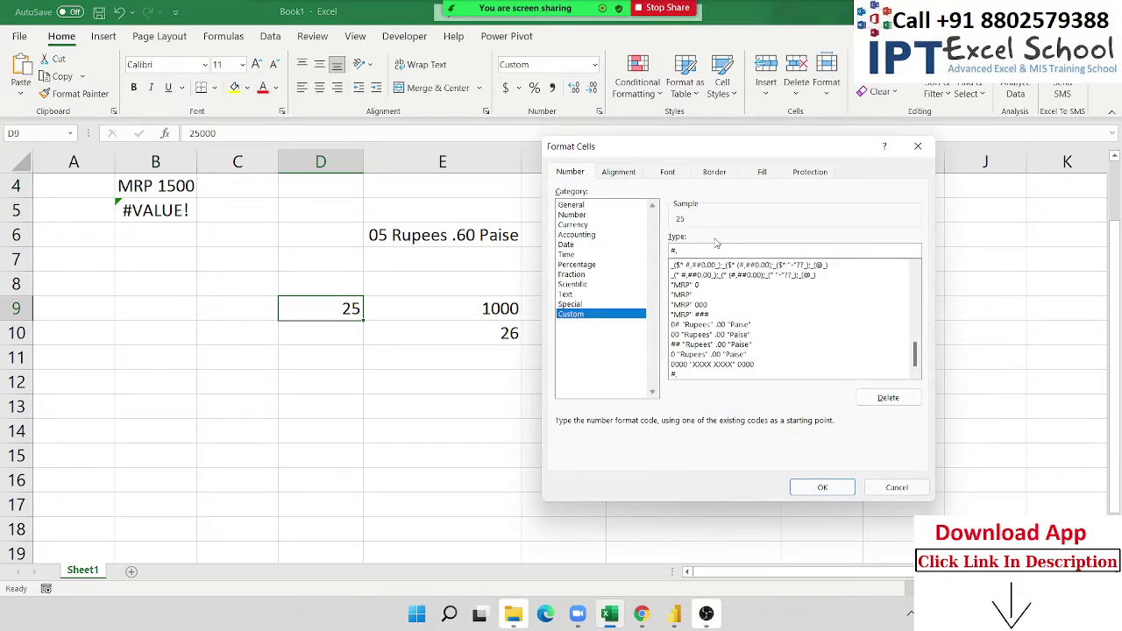
{"action": "type", "text": "K\""}
{"action": "key", "text": "Return"}
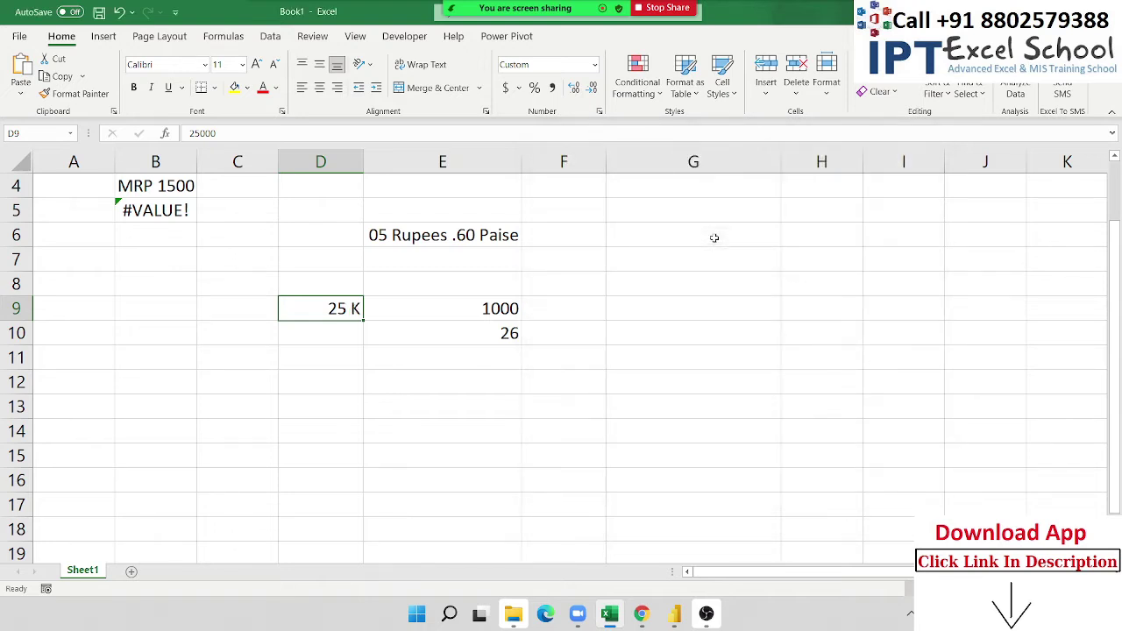
{"action": "left_click", "coordinate": [338, 394]}
Enter 4522136 in cell D12
{"action": "type", "text": "45"}
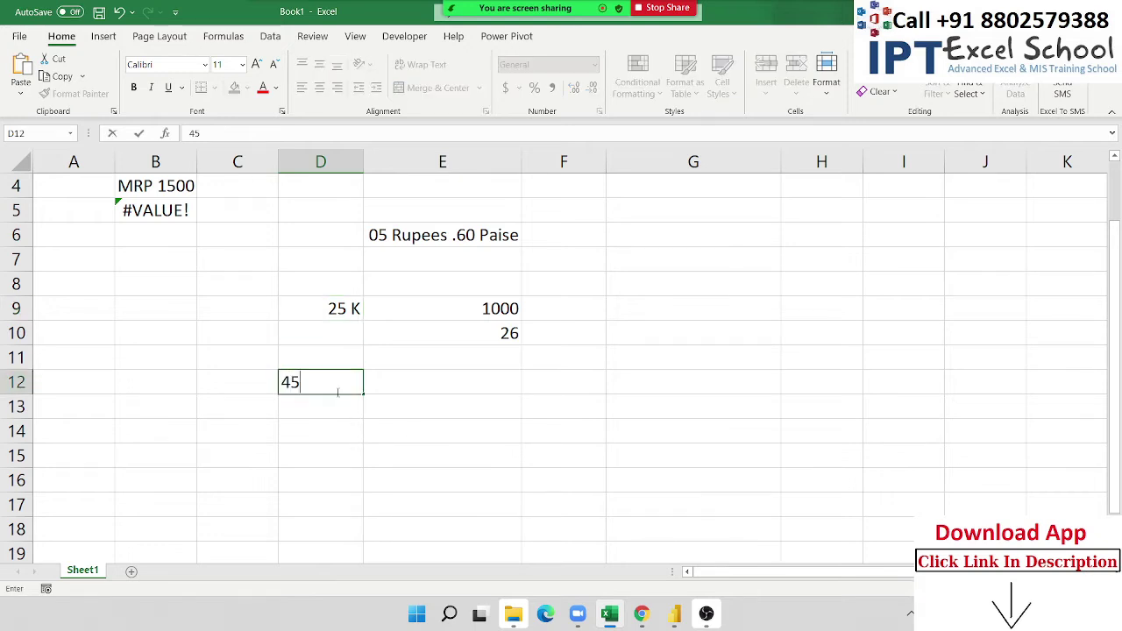
{"action": "type", "text": "22136"}
{"action": "key", "text": "Return"}
{"action": "key", "text": "Return"}
{"action": "key", "text": "Up"}
{"action": "left_click", "coordinate": [337, 393]}
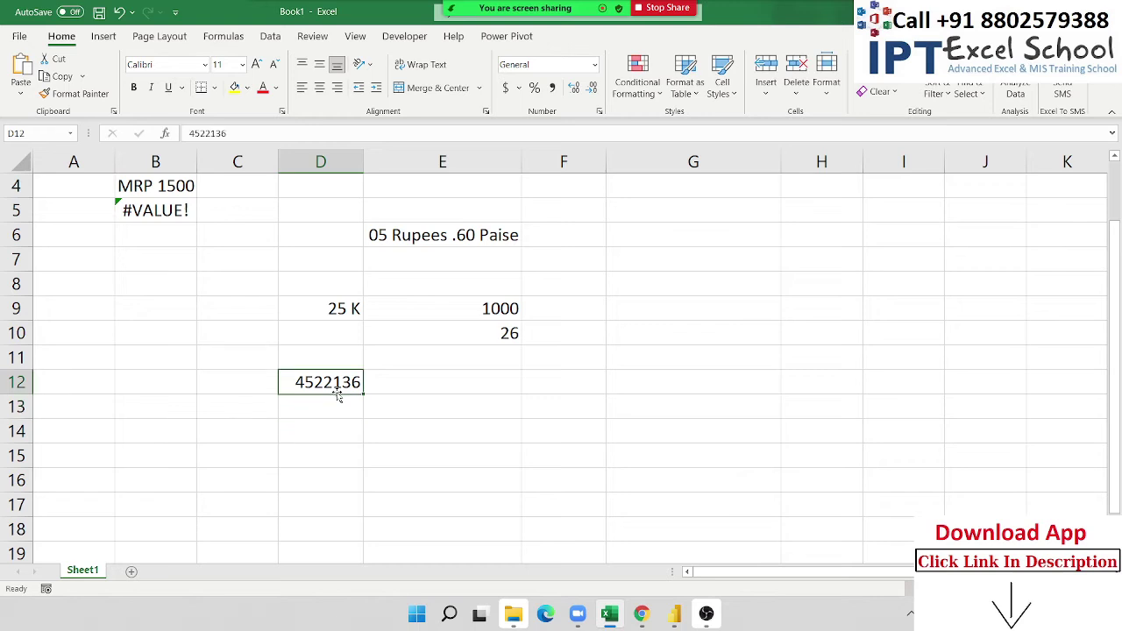
Replace D12's General format with custom 0.00,, so it displays 4.52 millions
{"action": "left_click", "coordinate": [602, 110]}
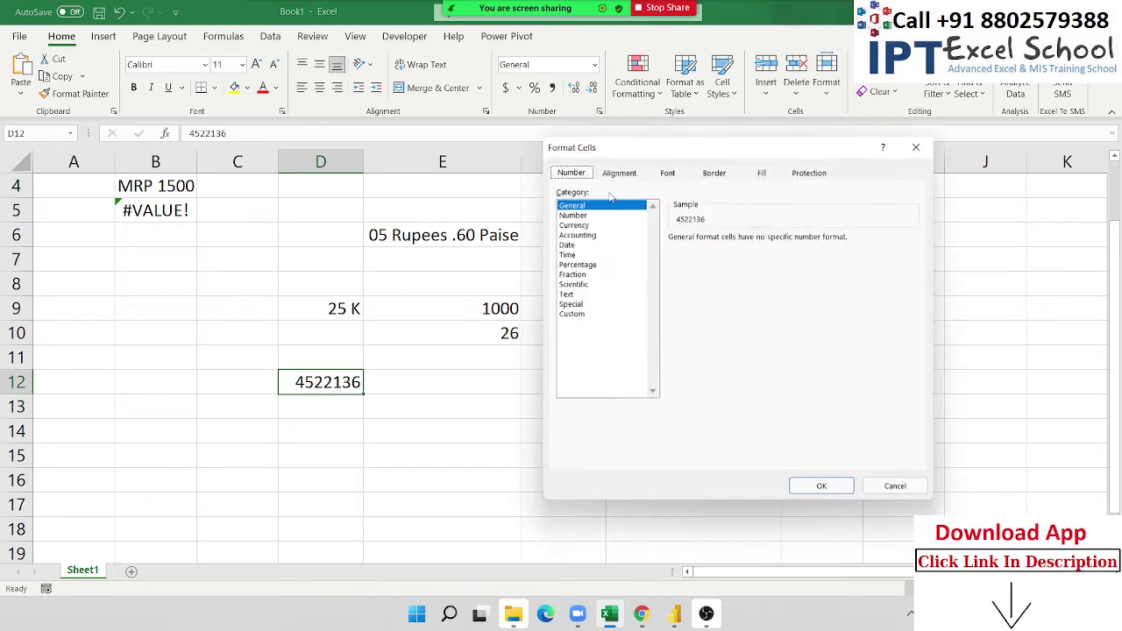
{"action": "left_click", "coordinate": [586, 314]}
{"action": "double_click", "coordinate": [692, 253]}
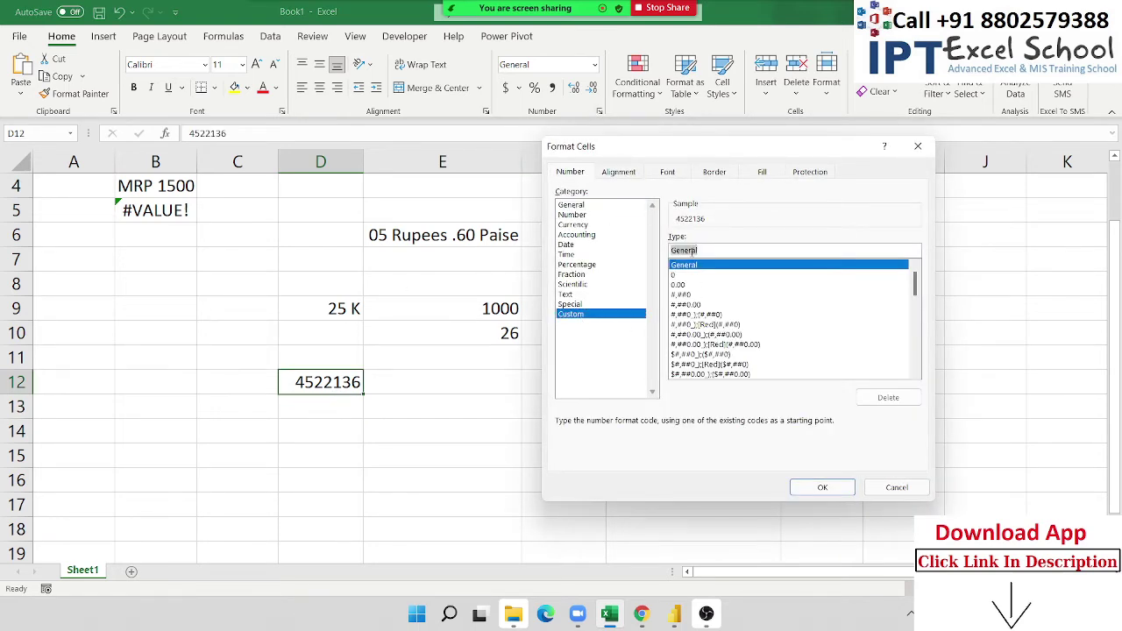
{"action": "type", "text": "0.0"}
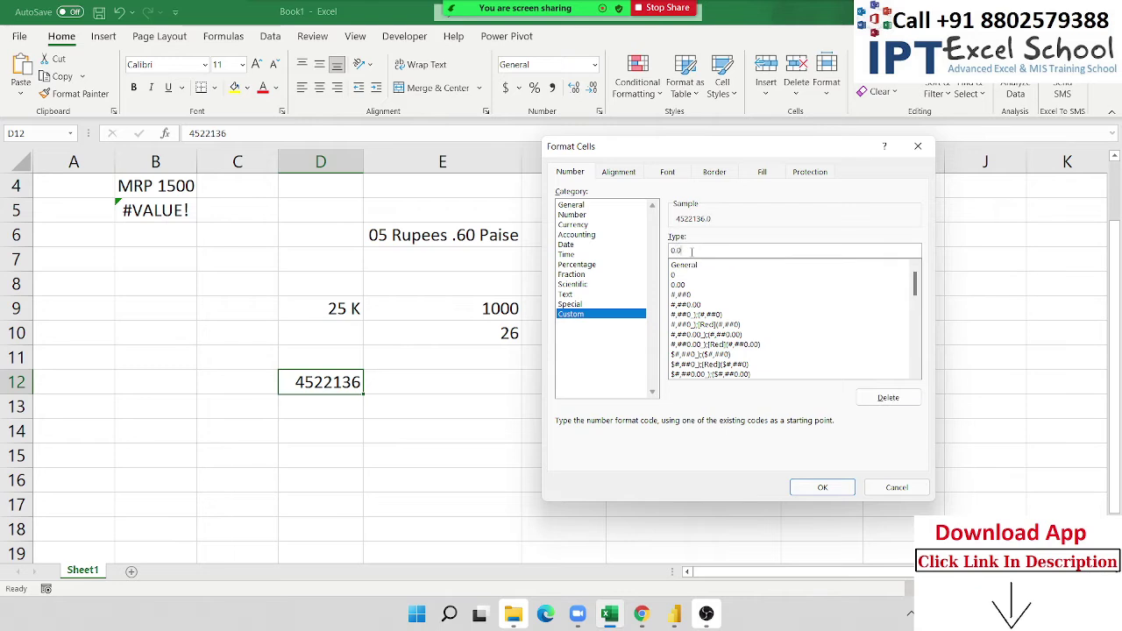
{"action": "type", "text": "0,,"}
{"action": "key", "text": "Return"}
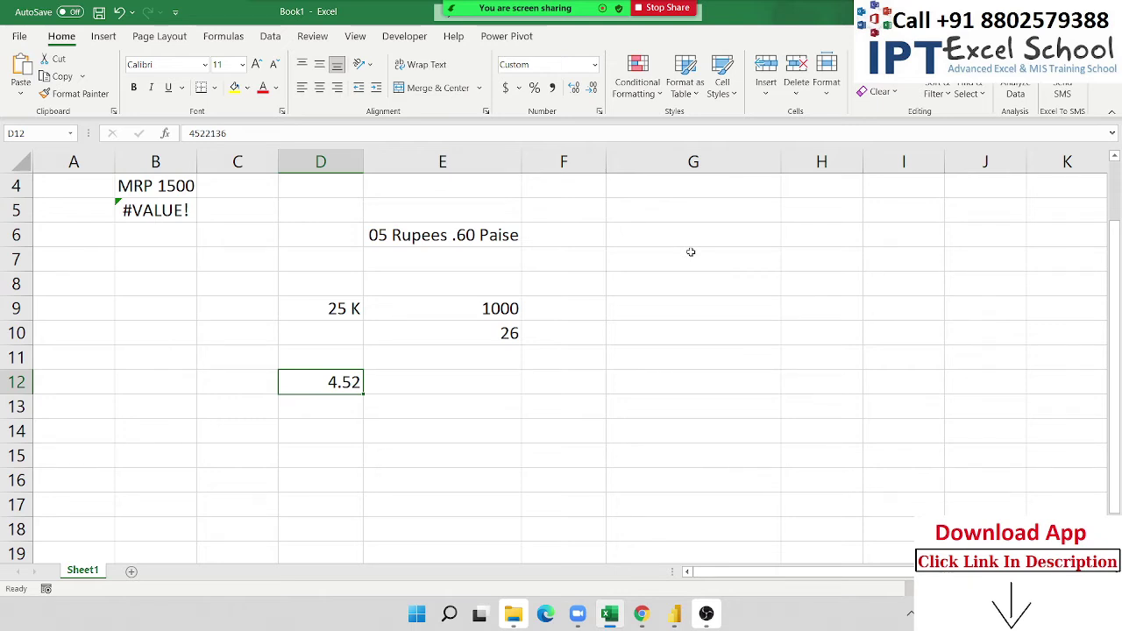
{"action": "left_click", "coordinate": [308, 407]}
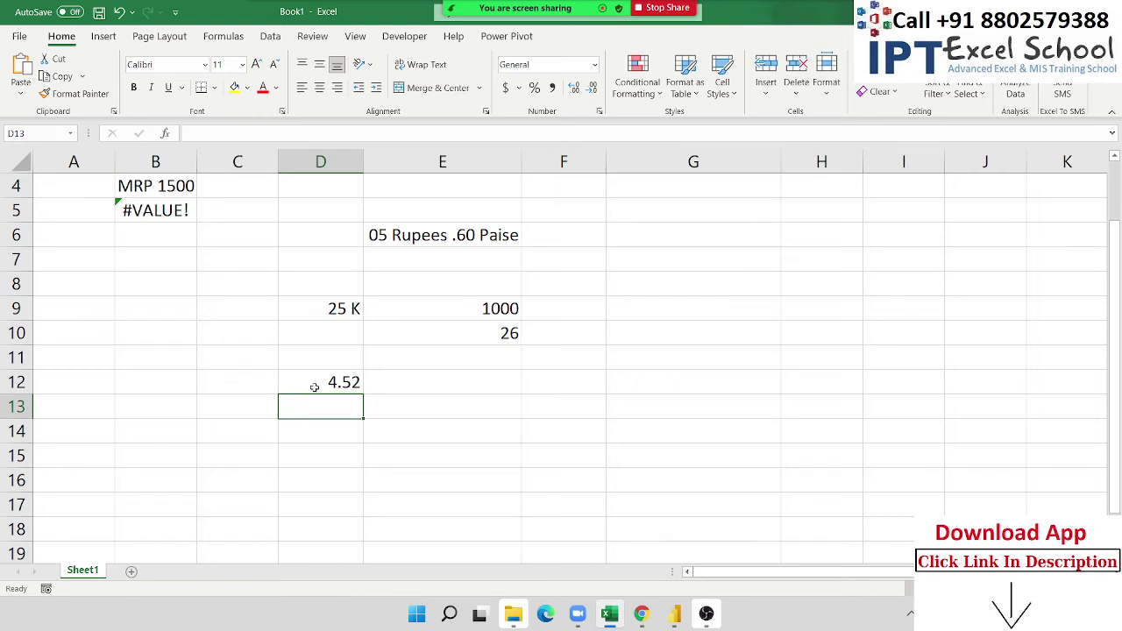
Recheck D12's stored value of 4522136 behind the 4.52 display
{"action": "left_click", "coordinate": [314, 386]}
{"action": "left_click", "coordinate": [125, 400]}
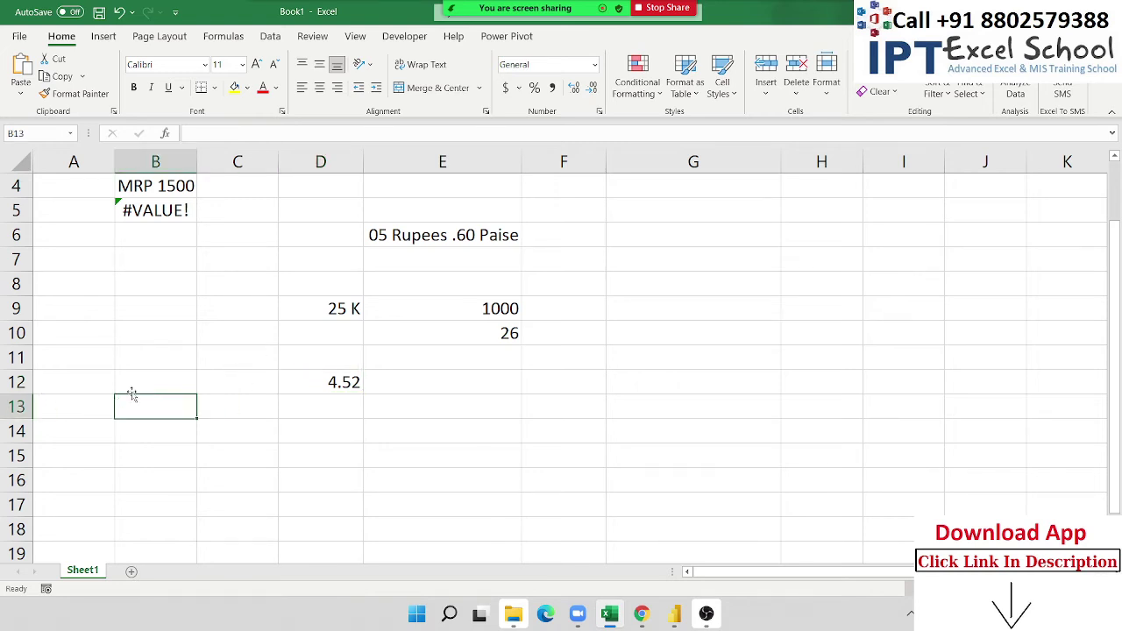
{"action": "left_click", "coordinate": [349, 391]}
{"action": "scroll", "coordinate": [288, 404], "scroll_direction": "down", "scroll_amount": 4}
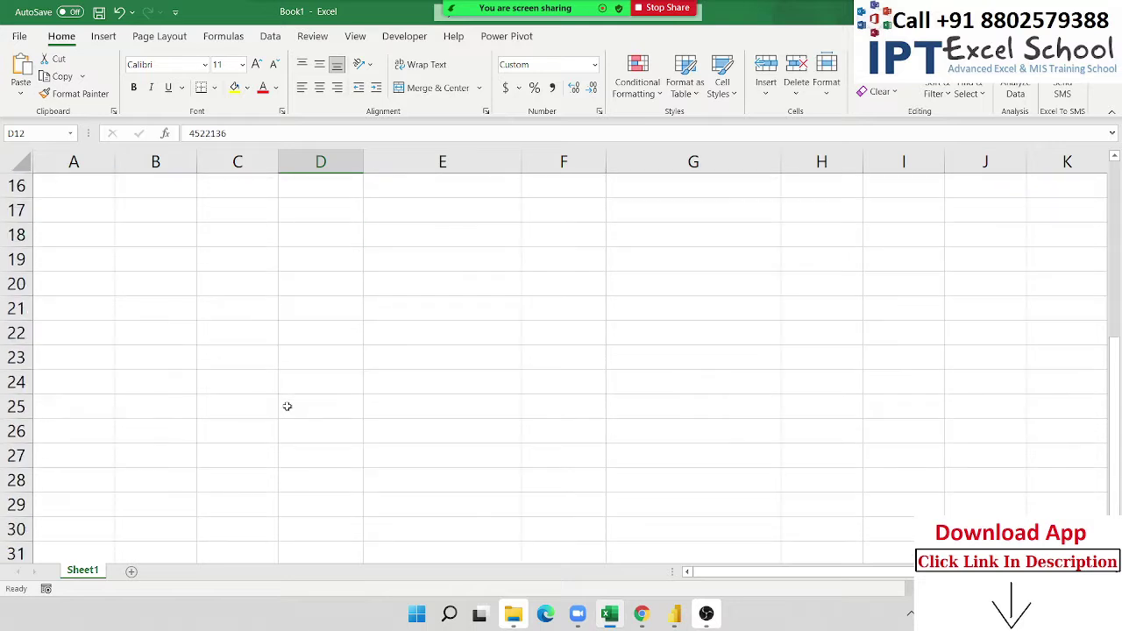
{"action": "scroll", "coordinate": [287, 406], "scroll_direction": "up", "scroll_amount": 2}
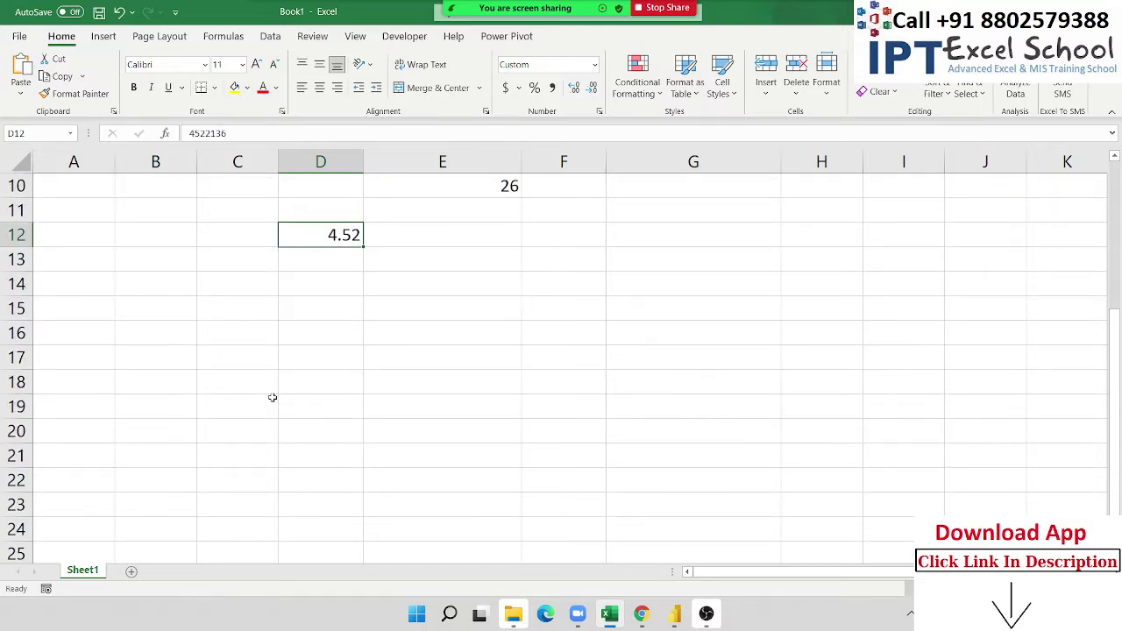
Insert today's date, 7/12/2021, into B14 with Ctrl+;
{"action": "left_click", "coordinate": [191, 293]}
{"action": "key", "text": "ctrl+semicolon"}
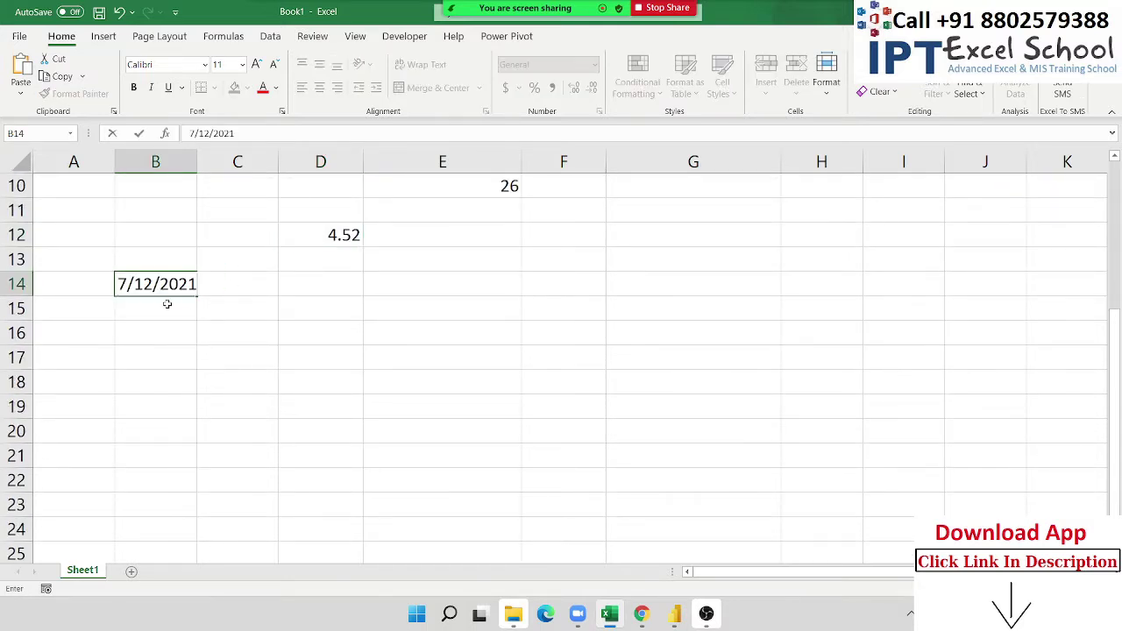
{"action": "key", "text": "Return"}
{"action": "key", "text": "Up"}
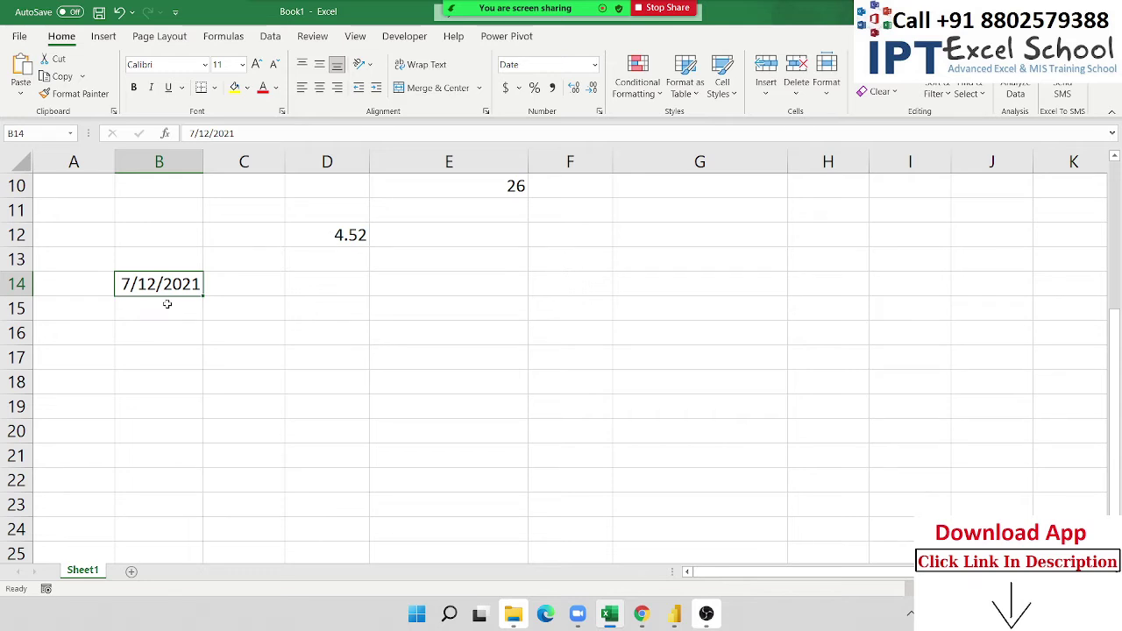
In B14's Custom format, replace m/d/yyyy with dd, previewing 12
{"action": "left_click", "coordinate": [600, 112]}
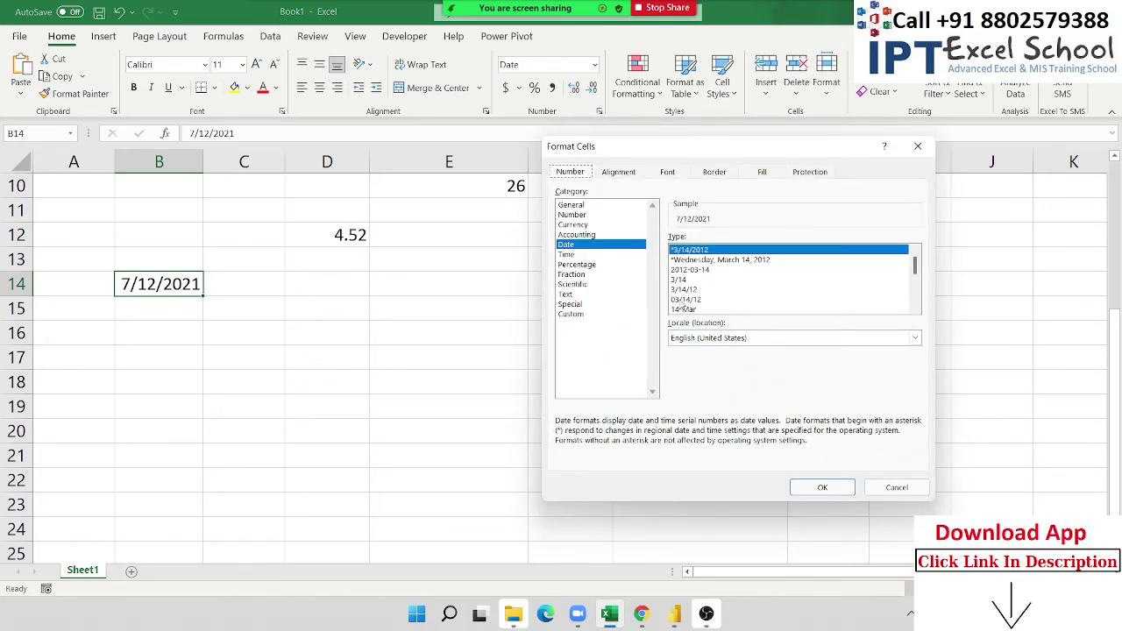
{"action": "scroll", "coordinate": [711, 289], "scroll_direction": "down", "scroll_amount": 4}
{"action": "scroll", "coordinate": [711, 311], "scroll_direction": "up", "scroll_amount": 4}
{"action": "left_click", "coordinate": [569, 315]}
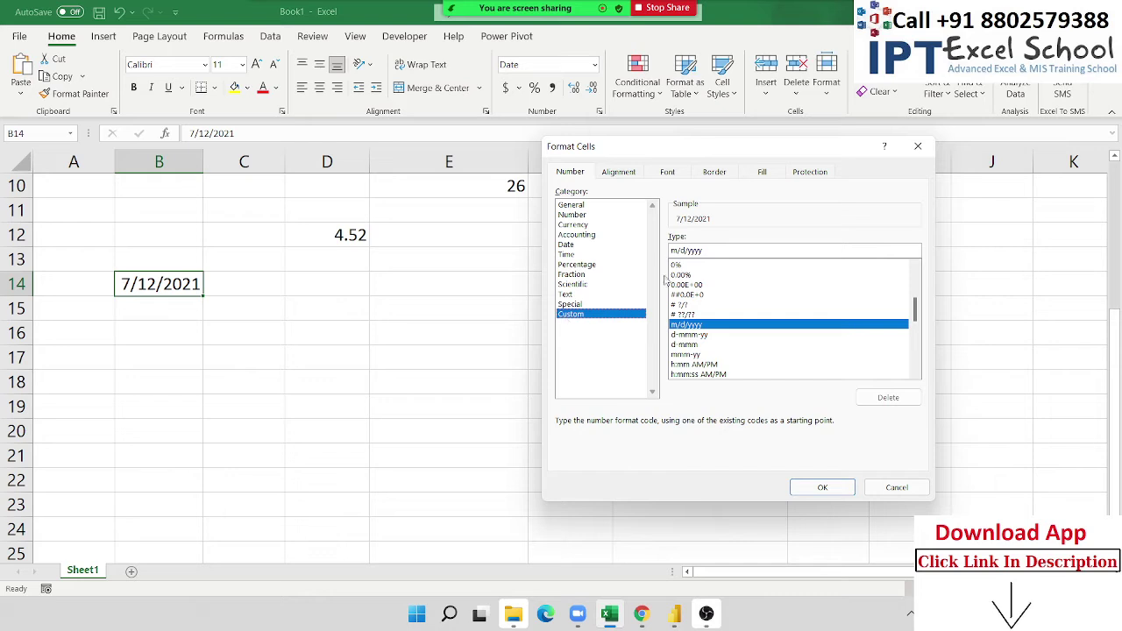
{"action": "double_click", "coordinate": [717, 252]}
{"action": "type", "text": "d"}
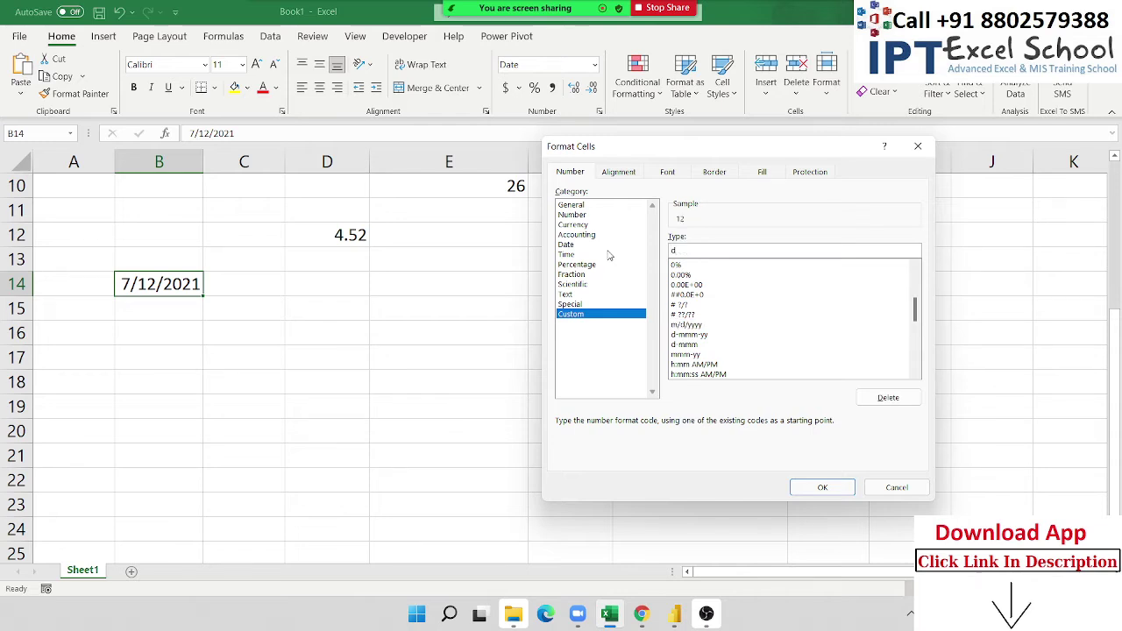
{"action": "type", "text": "d"}
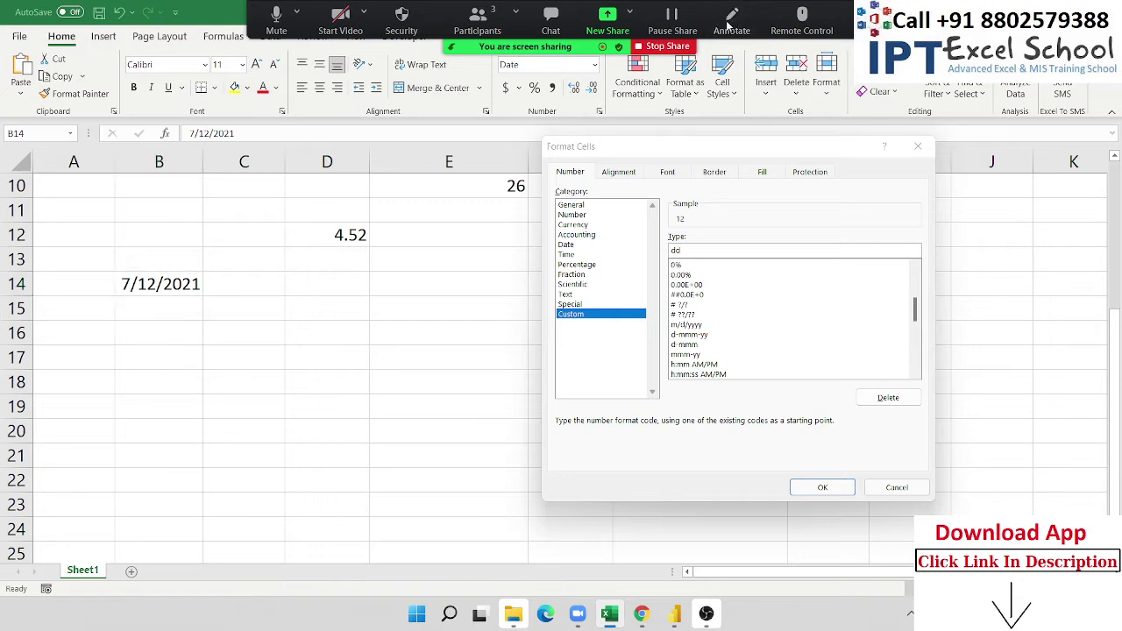
Circle the format Sample preview with the screen annotation tool
{"action": "left_click", "coordinate": [729, 12]}
{"action": "left_click_drag", "start_coordinate": [677, 226], "coordinate": [689, 200]}
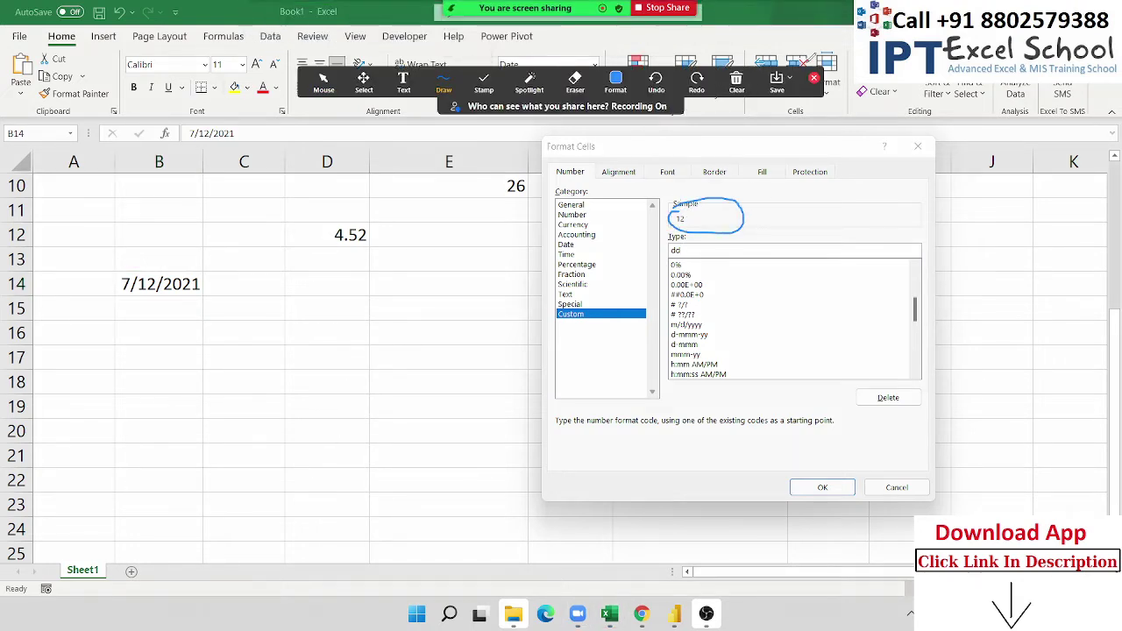
{"action": "left_click", "coordinate": [815, 78]}
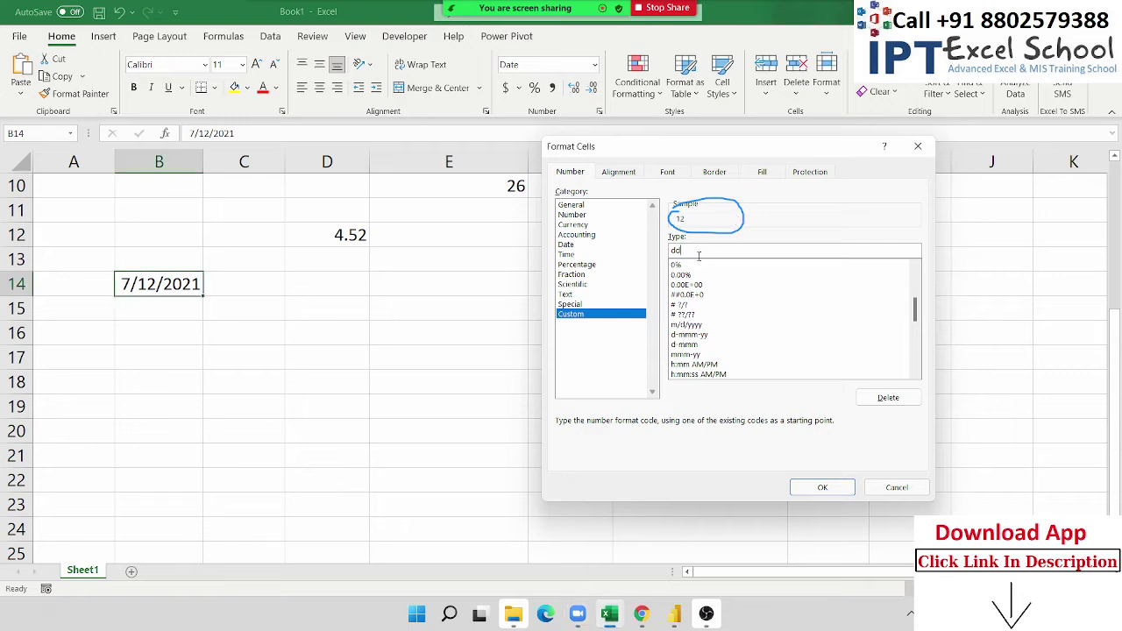
Build the date code dddd , mmmm-dd / yyyy, showing Monday , July-12 / 2021
{"action": "type", "text": "d"}
{"action": "type", "text": "d"}
{"action": "type", "text": ","}
{"action": "type", "text": "mmm"}
{"action": "key", "text": "BackSpace"}
{"action": "key", "text": "BackSpace"}
{"action": "type", "text": "mm"}
{"action": "type", "text": "m"}
{"action": "type", "text": "m"}
{"action": "key", "text": "BackSpace"}
{"action": "type", "text": "-d"}
{"action": "type", "text": "d"}
{"action": "type", "text": " y"}
{"action": "key", "text": "BackSpace"}
{"action": "type", "text": "yy"}
{"action": "type", "text": "y"}
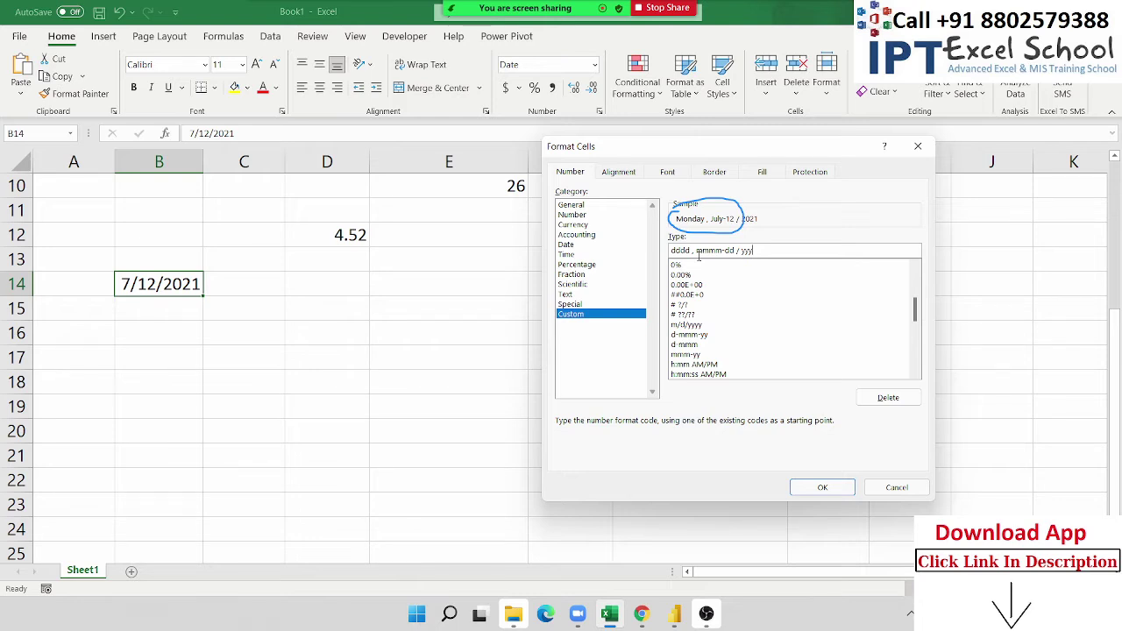
{"action": "key", "text": "Return"}
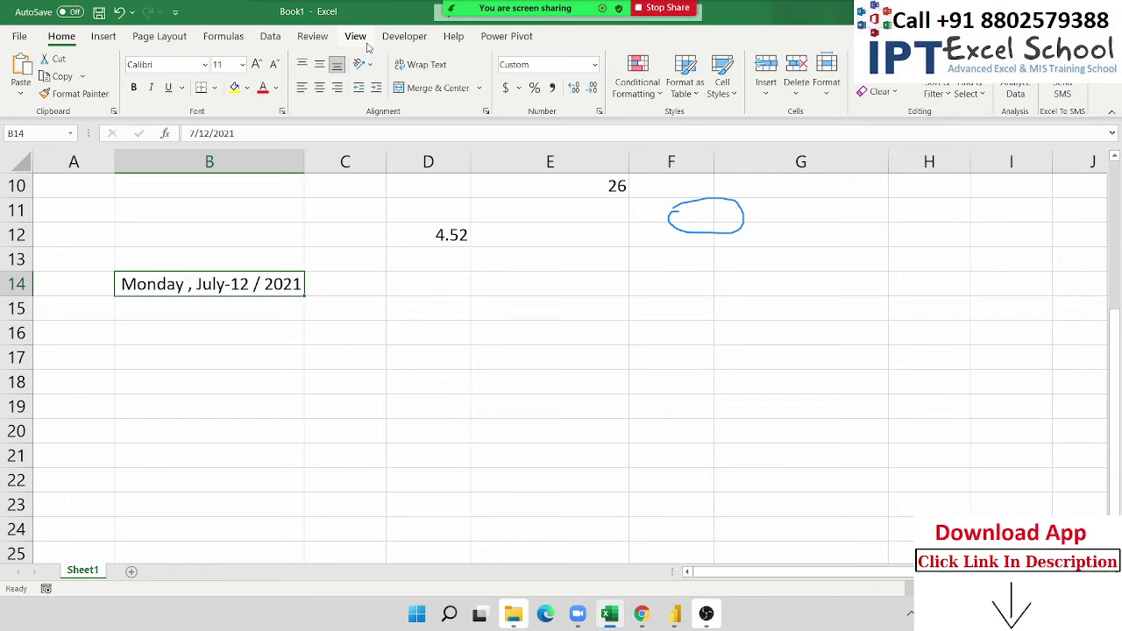
Enter the time 10:20 in B16 and view its custom h:mm format settings
{"action": "key", "text": "Down"}
{"action": "key", "text": "Down"}
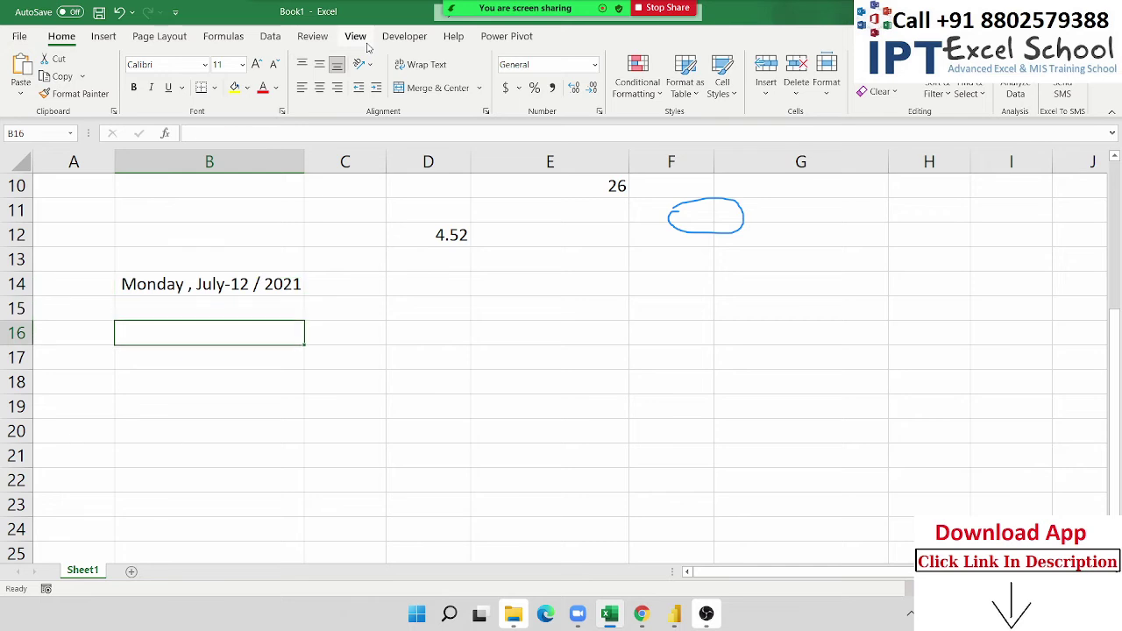
{"action": "type", "text": "10:"}
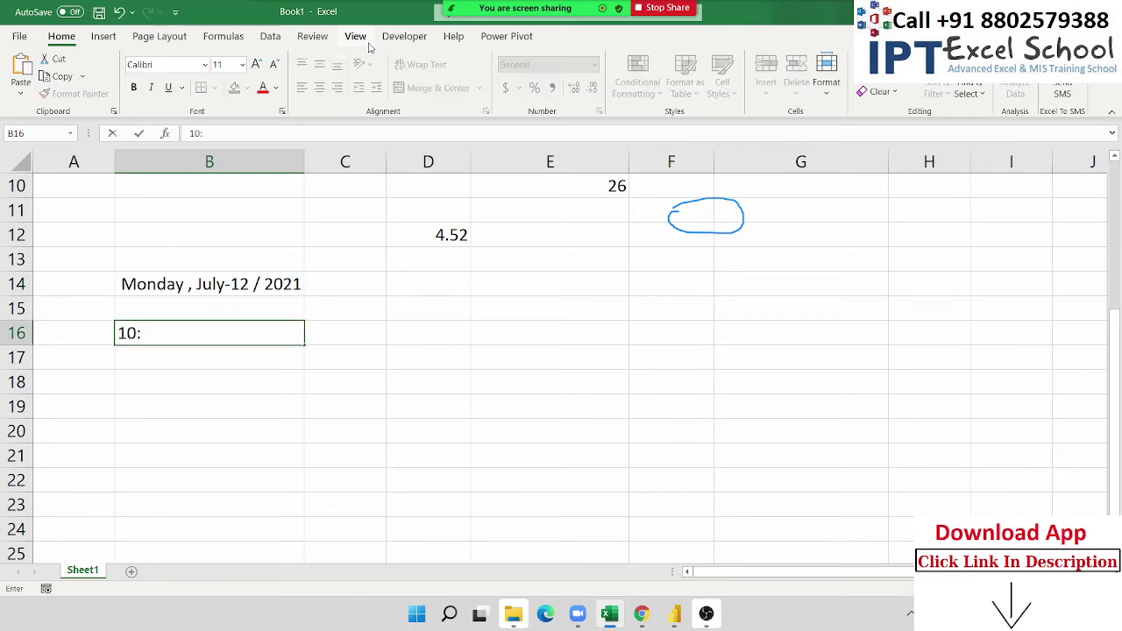
{"action": "type", "text": "20"}
{"action": "key", "text": "Return"}
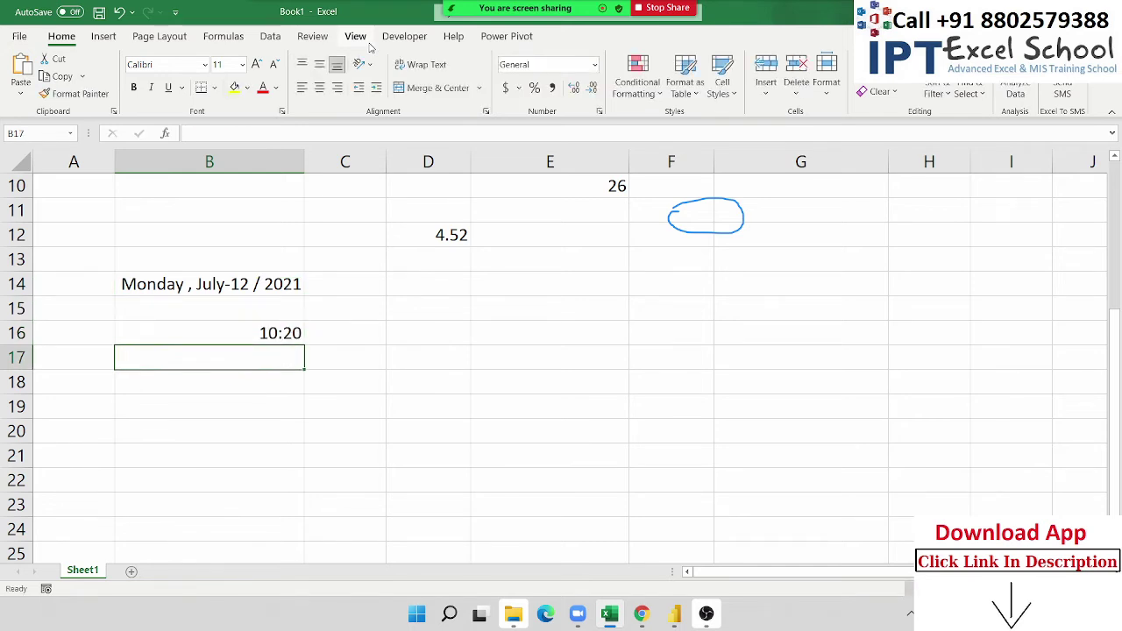
{"action": "key", "text": "Up"}
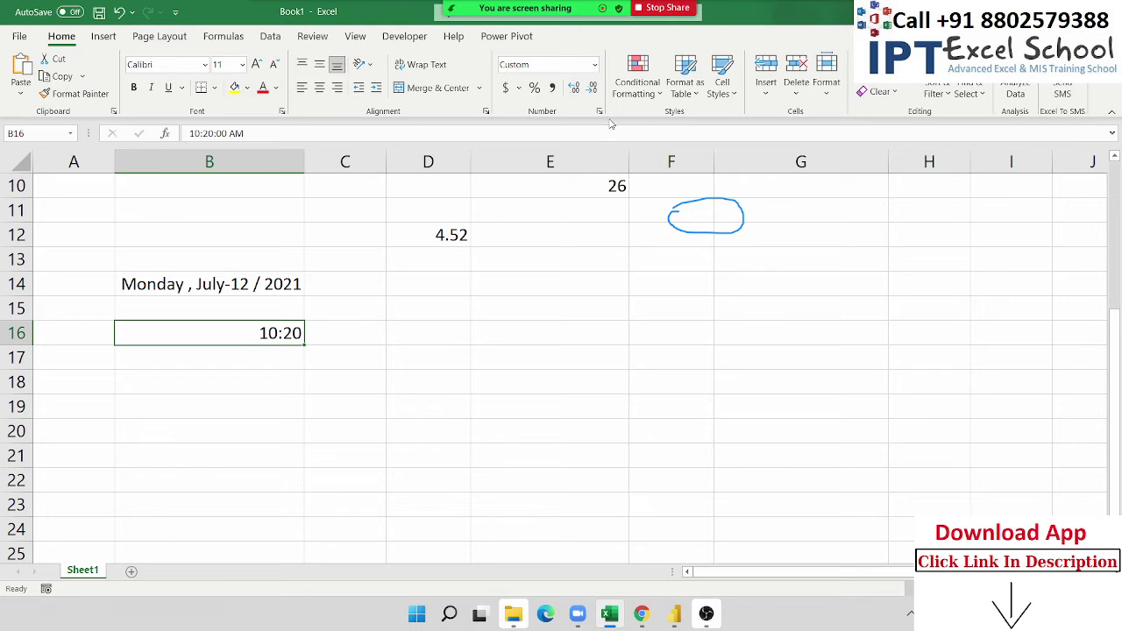
{"action": "left_click", "coordinate": [600, 112]}
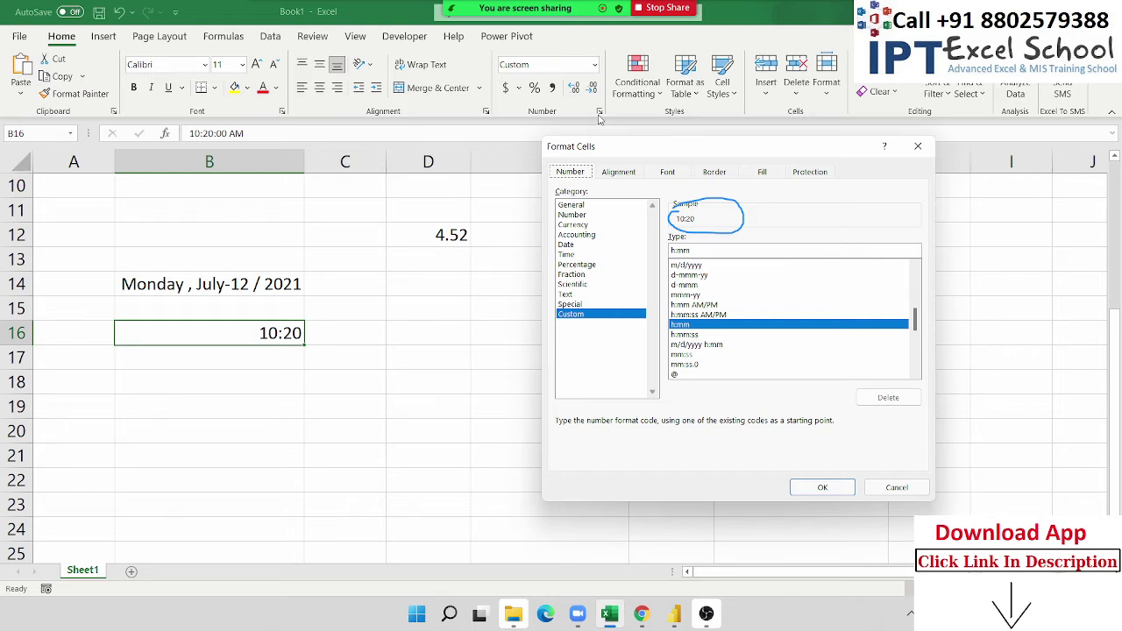
Change B16's format code from h:mm to [mm], displaying 620 minutes
{"action": "left_click_drag", "start_coordinate": [702, 251], "coordinate": [668, 252]}
{"action": "key", "text": "BackSpace"}
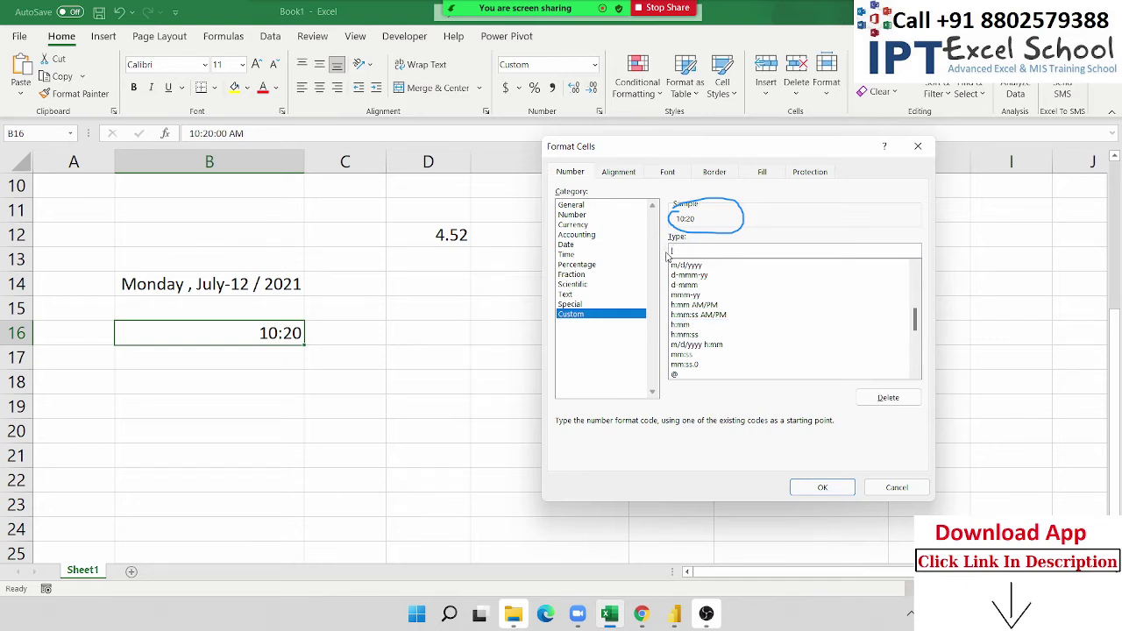
{"action": "type", "text": "mm"}
{"action": "type", "text": "]"}
{"action": "key", "text": "Return"}
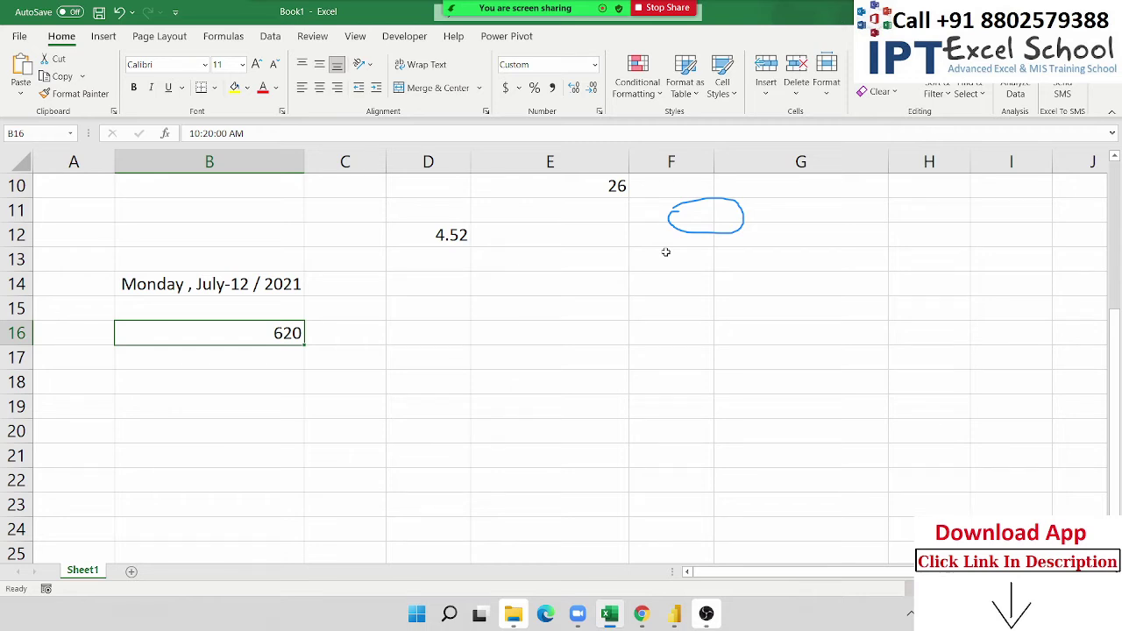
Compare the time with and without the [mm] format, then undo it to 10:20
{"action": "key", "text": "ctrl+z"}
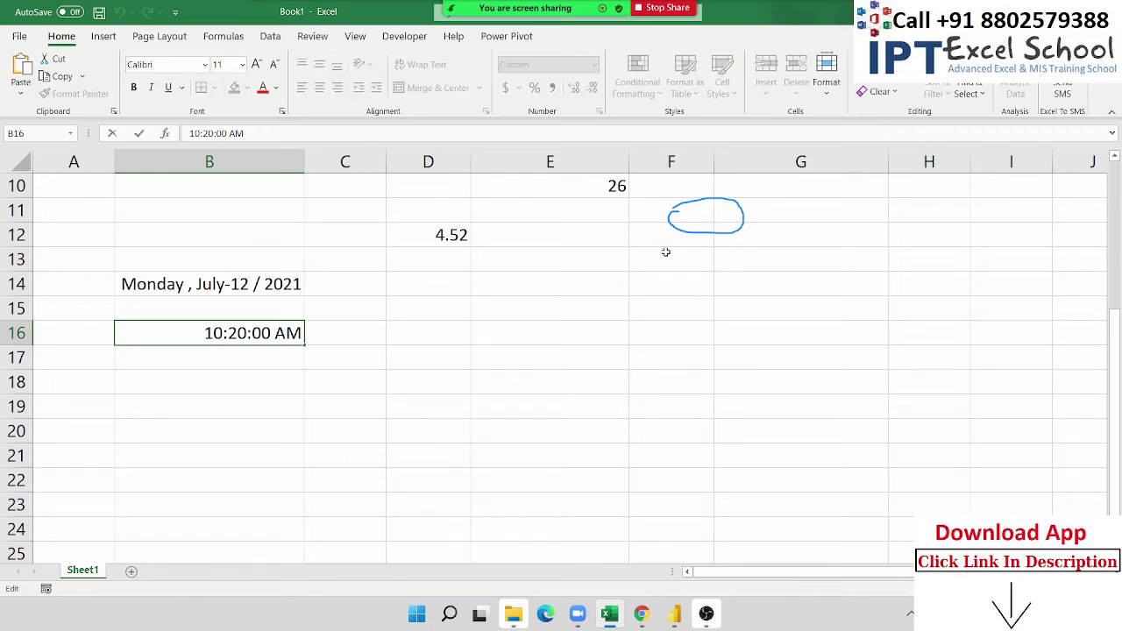
{"action": "key", "text": "ctrl+y"}
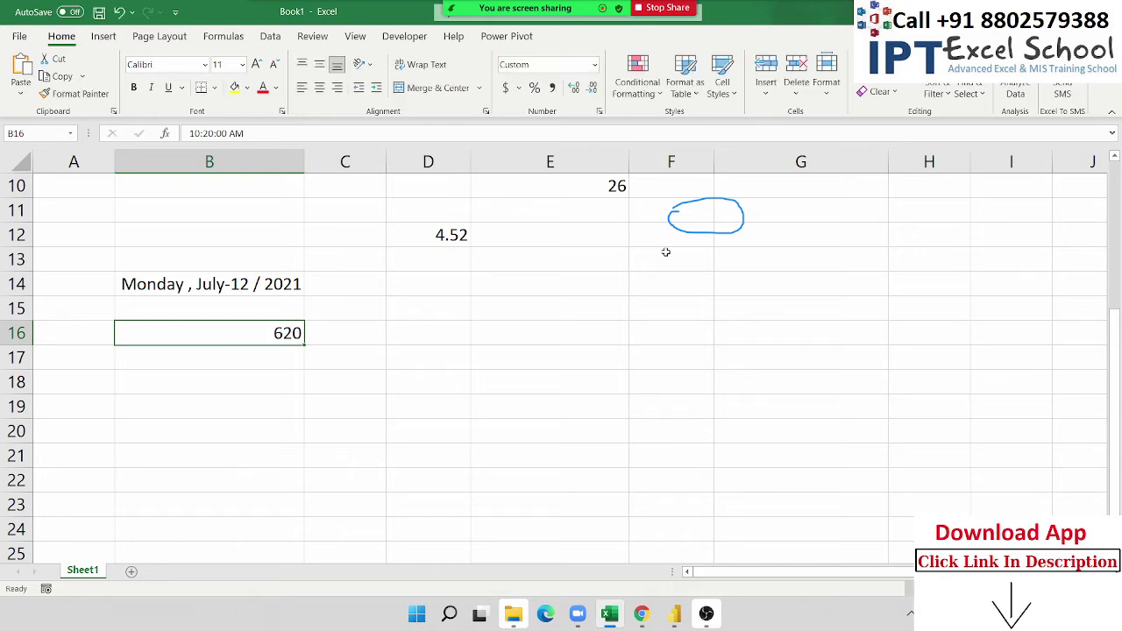
{"action": "key", "text": "ctrl+z"}
{"action": "key", "text": "Right"}
Enter =TEXT(B16,"[m]") in C16, returning 620 total minutes
{"action": "type", "text": "=te"}
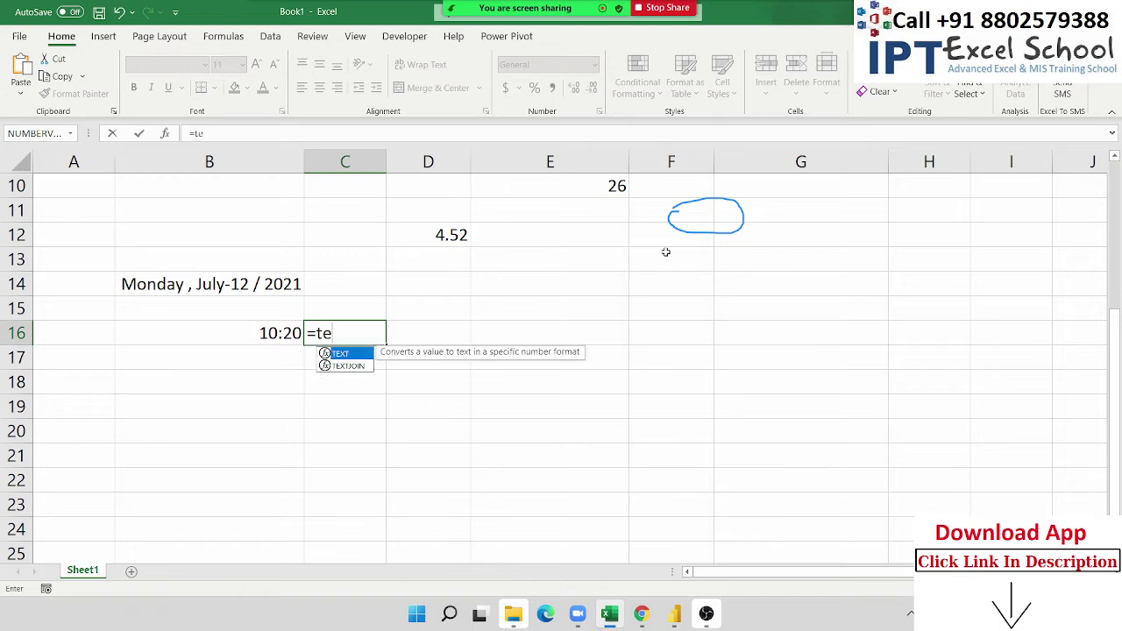
{"action": "key", "text": "Tab"}
{"action": "key", "text": "Left"}
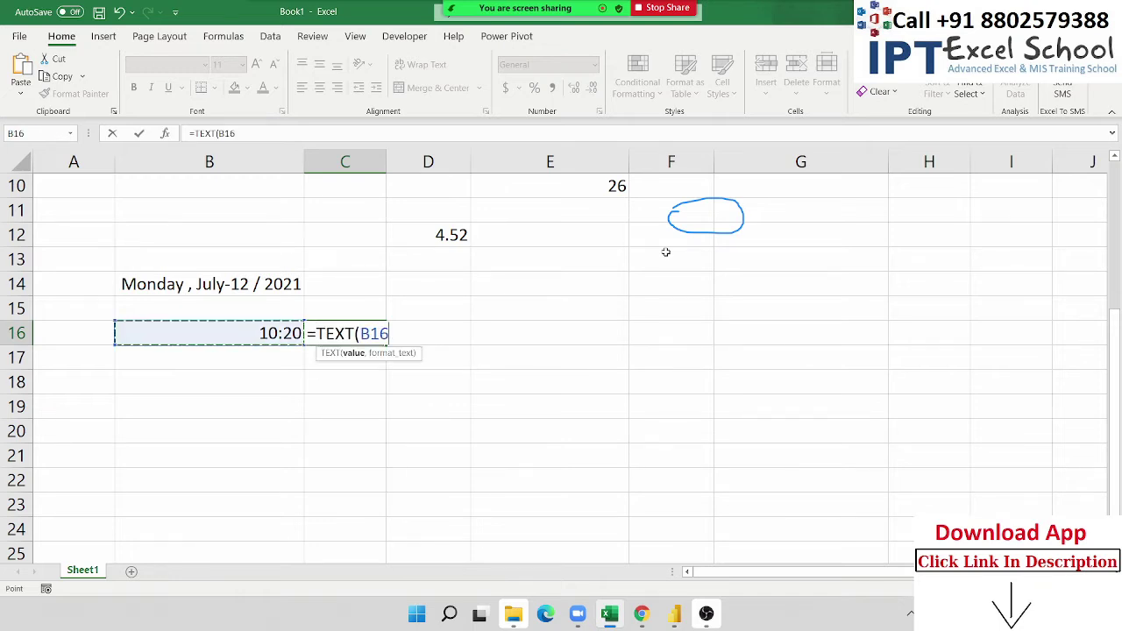
{"action": "type", "text": ",\""}
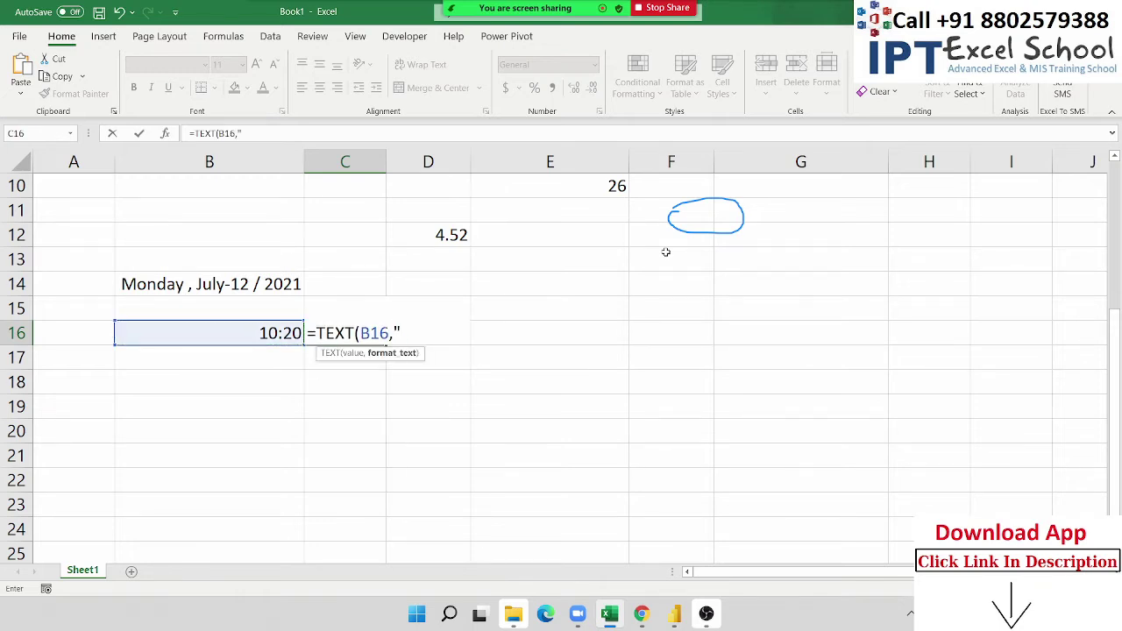
{"action": "type", "text": "["}
{"action": "type", "text": "m]"}
{"action": "type", "text": "\""}
{"action": "key", "text": "Return"}
{"action": "key", "text": "Up"}
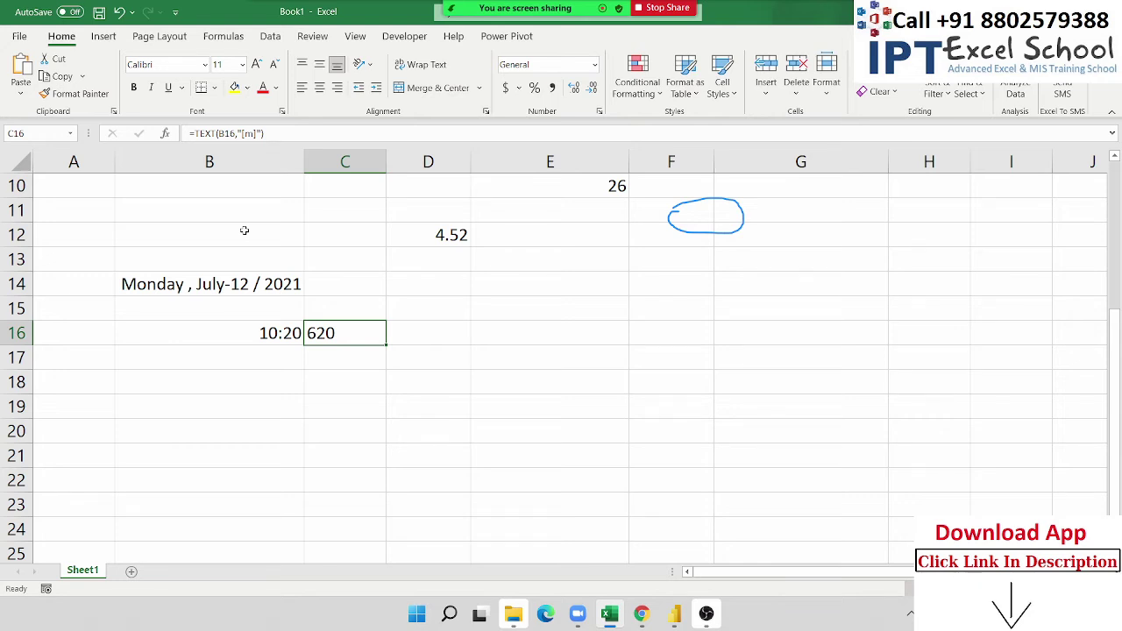
{"action": "key", "text": "Right"}
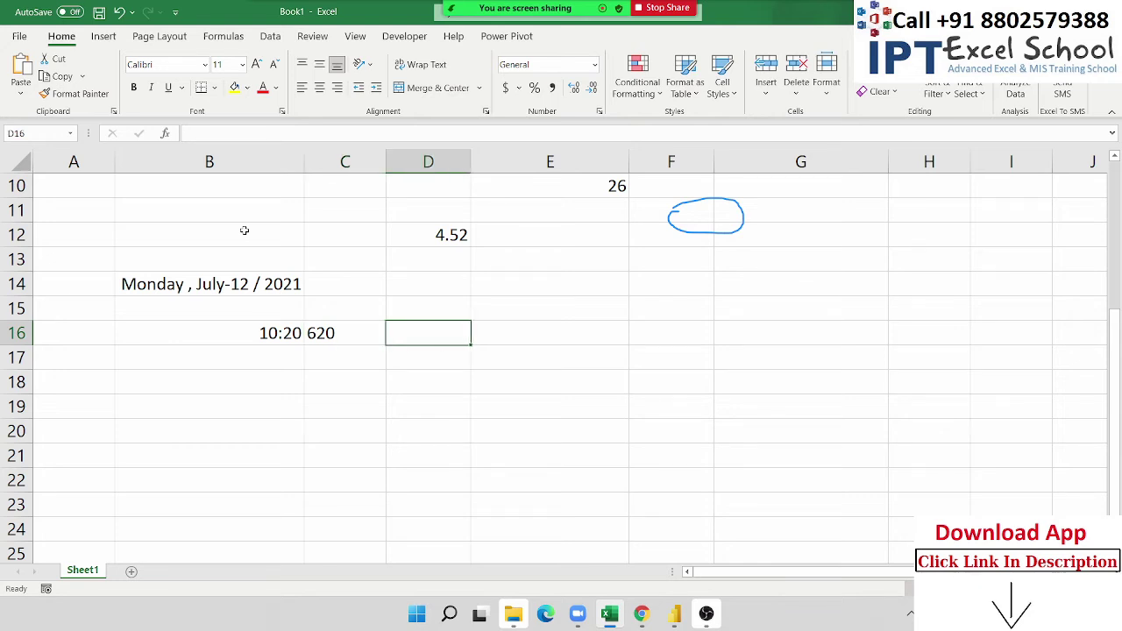
Test the formula =C16*20 in D16, then clear it
{"action": "type", "text": "="}
{"action": "key", "text": "Left"}
{"action": "type", "text": "*"}
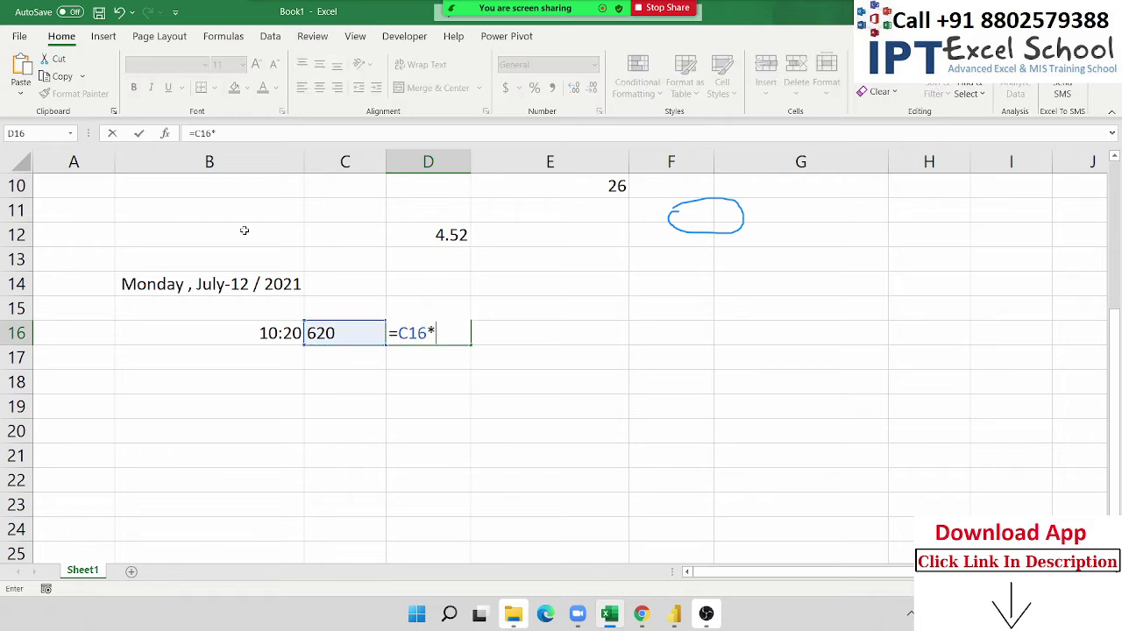
{"action": "type", "text": "20"}
{"action": "key", "text": "Return"}
{"action": "key", "text": "Up"}
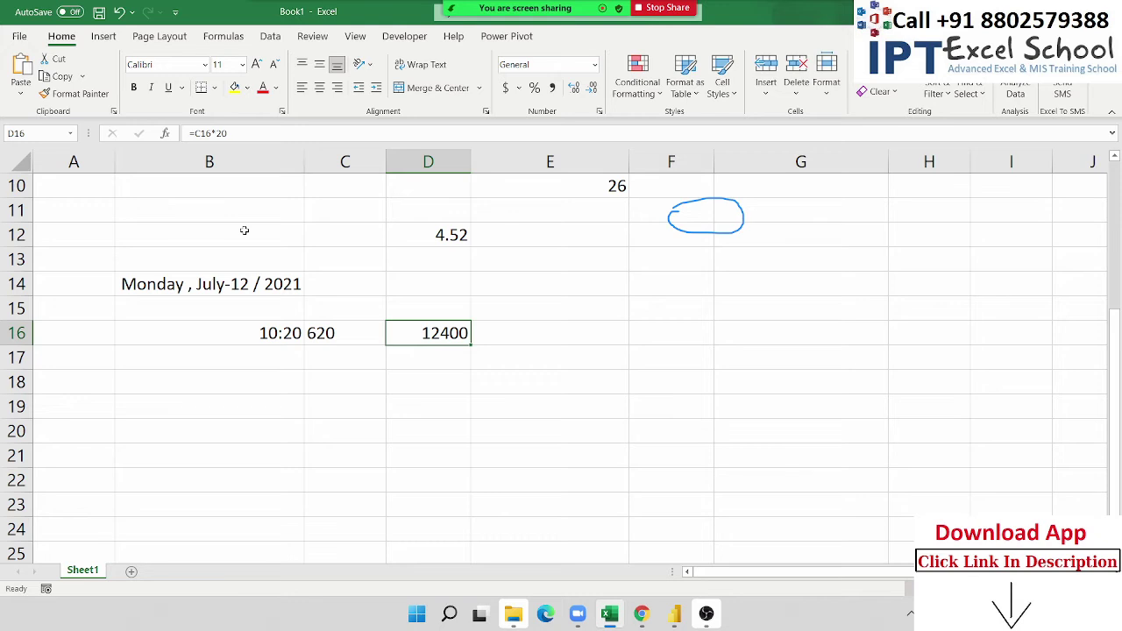
{"action": "key", "text": "Delete"}
Edit C16 to =TEXT(B16,"[m]")+0 with General format, then bring Chrome to the front
{"action": "key", "text": "Left"}
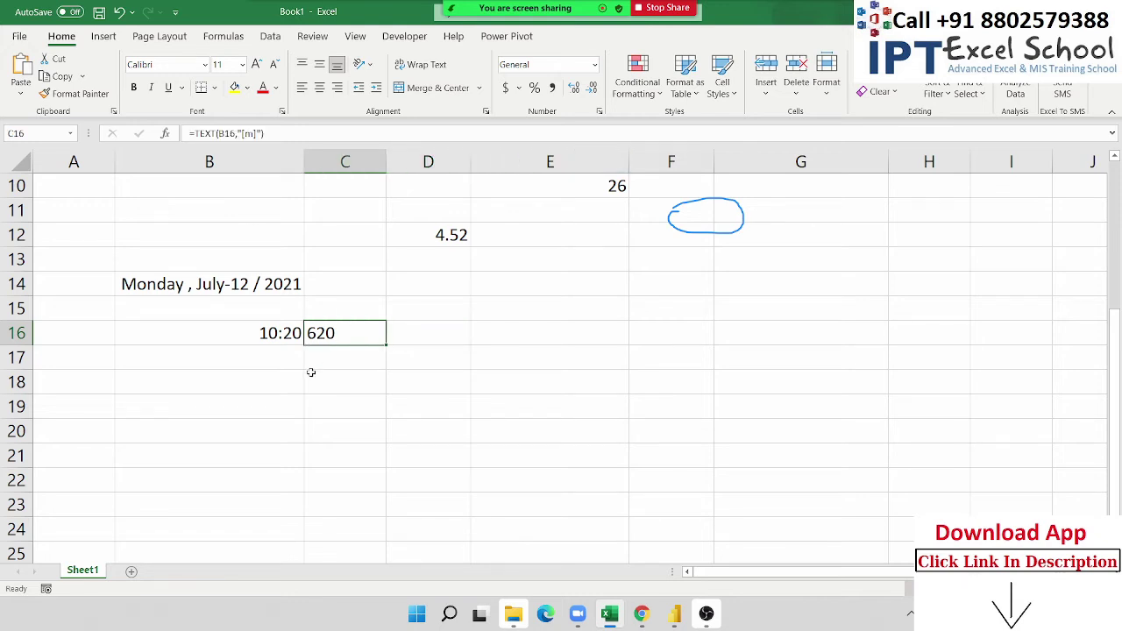
{"action": "double_click", "coordinate": [324, 333]}
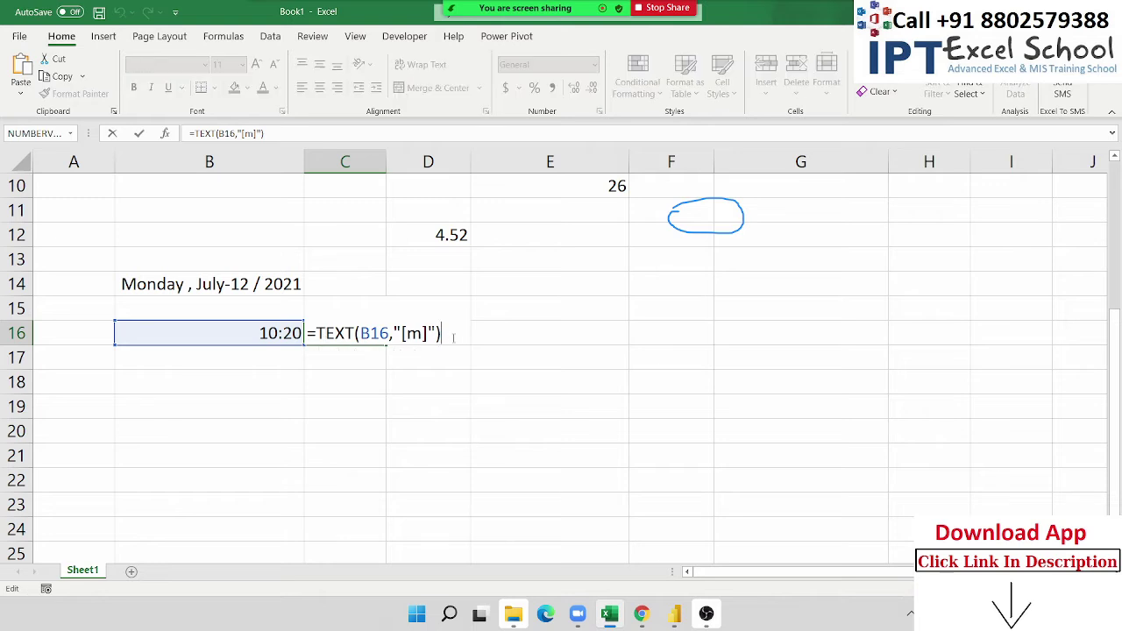
{"action": "type", "text": "+0"}
{"action": "key", "text": "Return"}
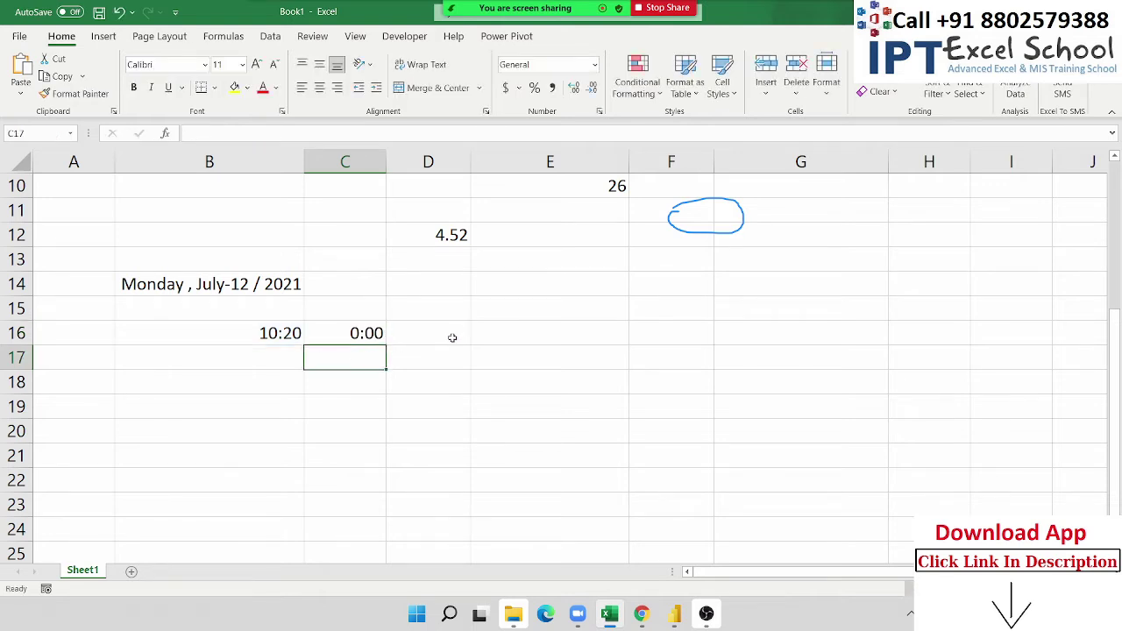
{"action": "key", "text": "Up"}
{"action": "key", "text": "ctrl+shift+grave"}
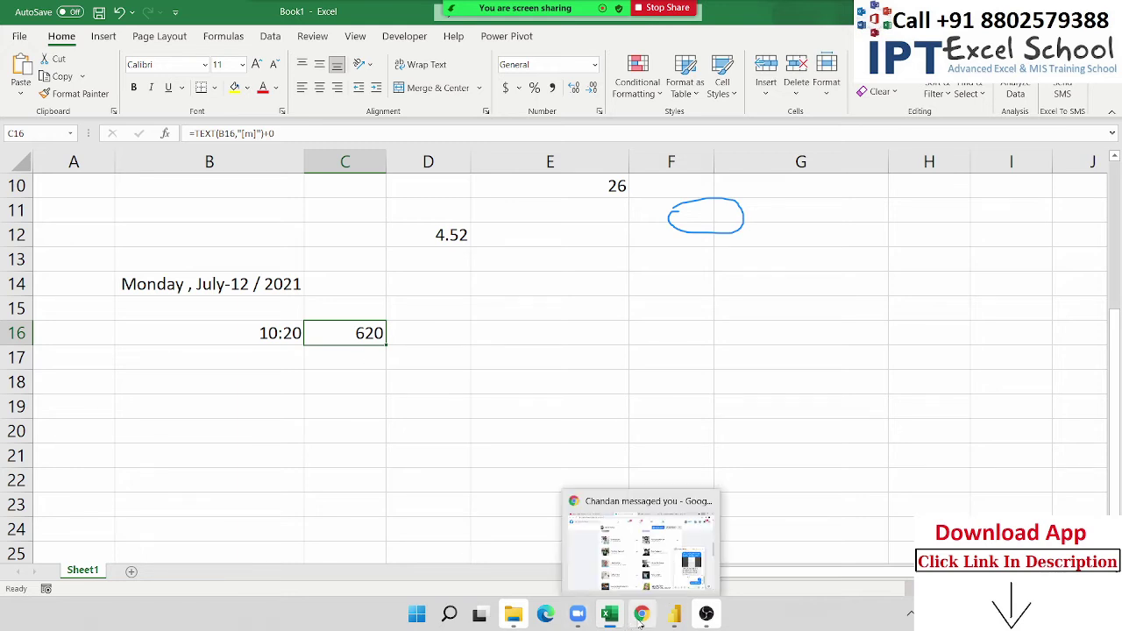
{"action": "left_click", "coordinate": [641, 616]}
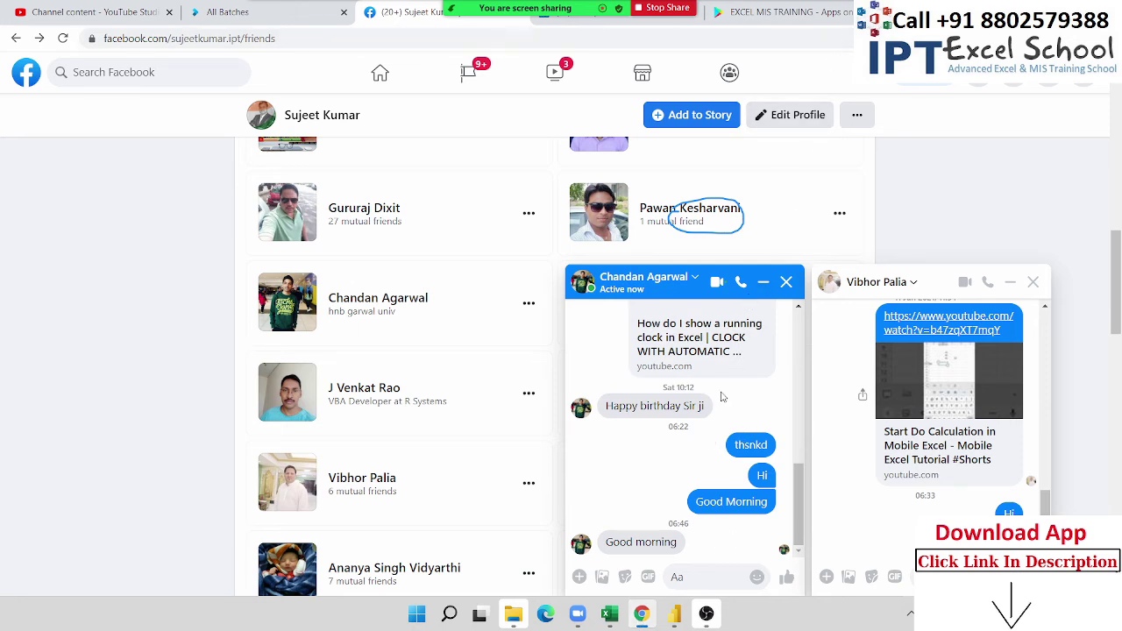
Send the chat message 'do you download my app', close the chat, and open a new tab
{"action": "left_click", "coordinate": [713, 575]}
{"action": "type", "text": "do yo"}
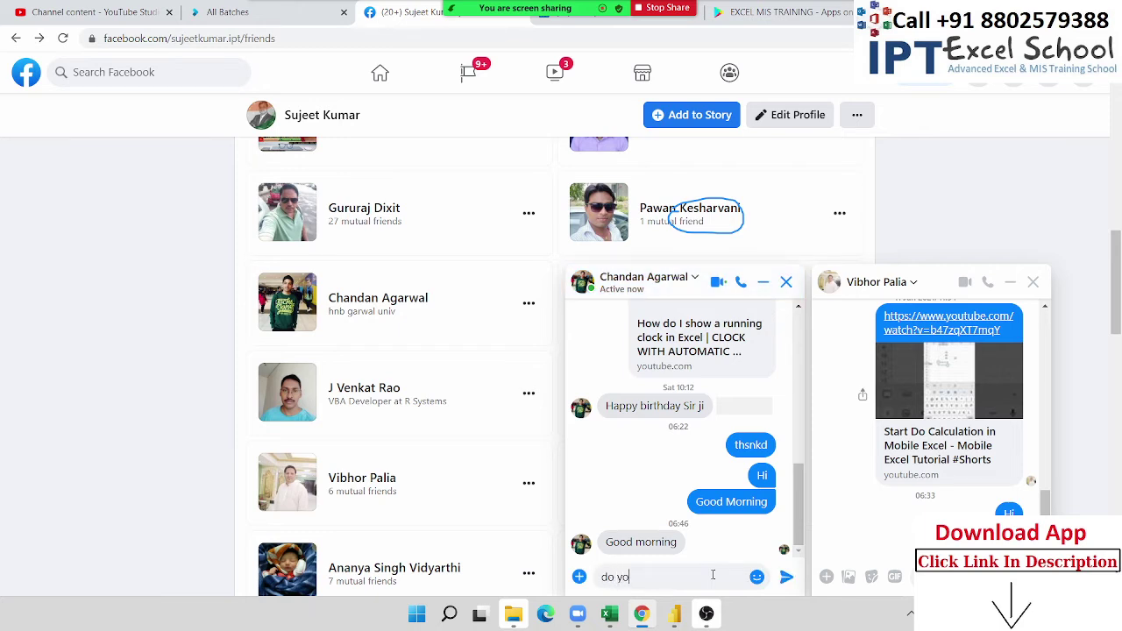
{"action": "type", "text": "u do"}
{"action": "type", "text": "wnlo"}
{"action": "type", "text": "ad my a"}
{"action": "type", "text": "pp"}
{"action": "key", "text": "Return"}
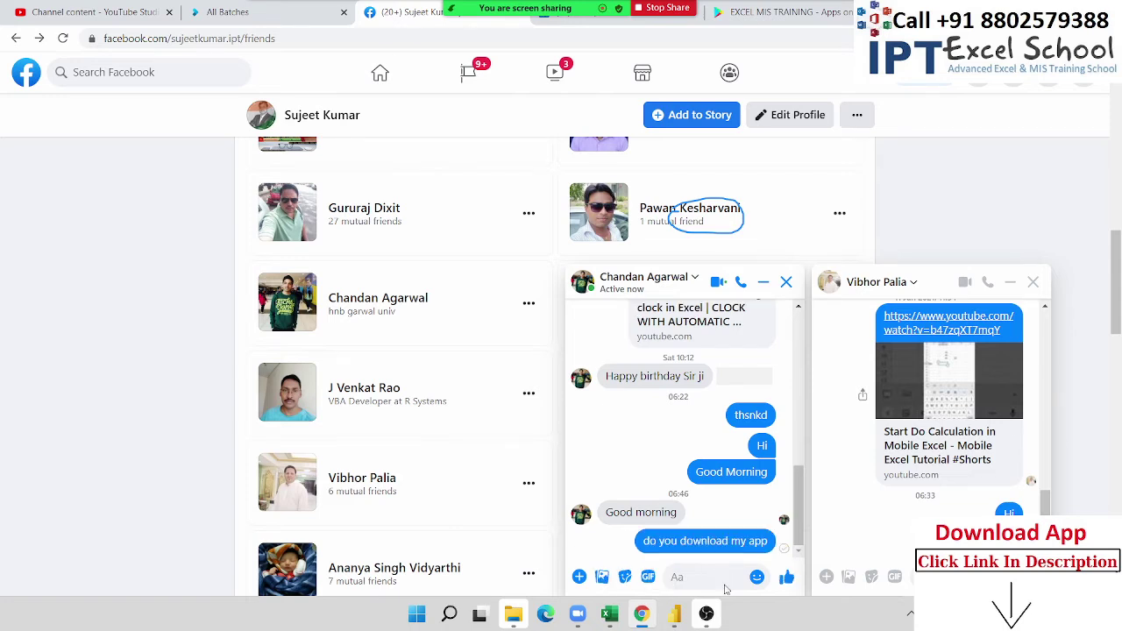
{"action": "left_click", "coordinate": [787, 281]}
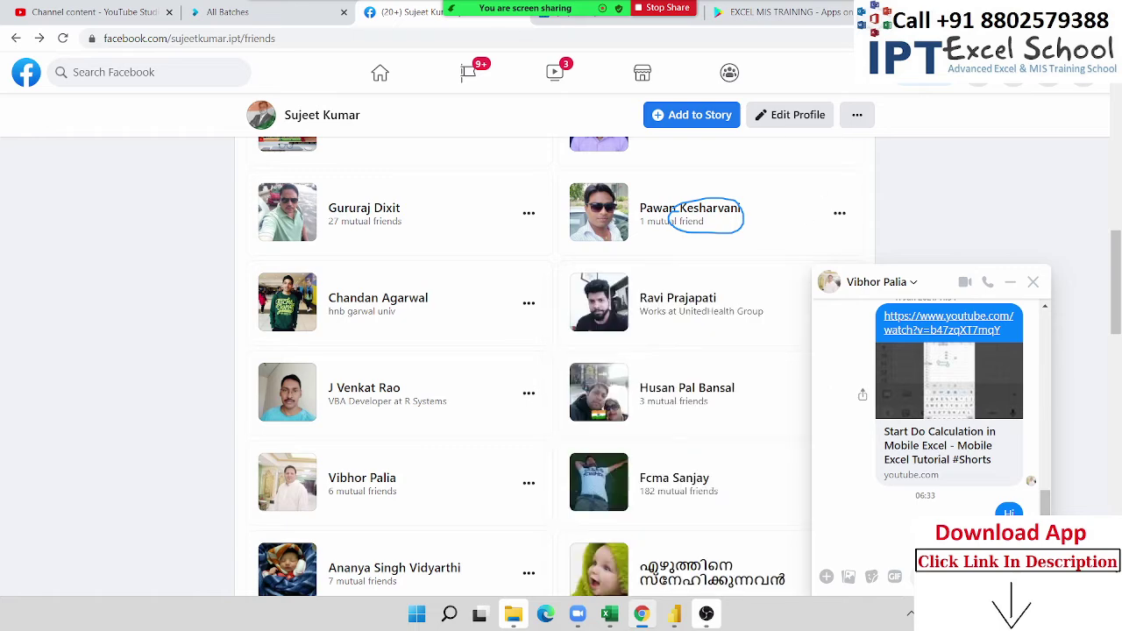
{"action": "key", "text": "ctrl+t"}
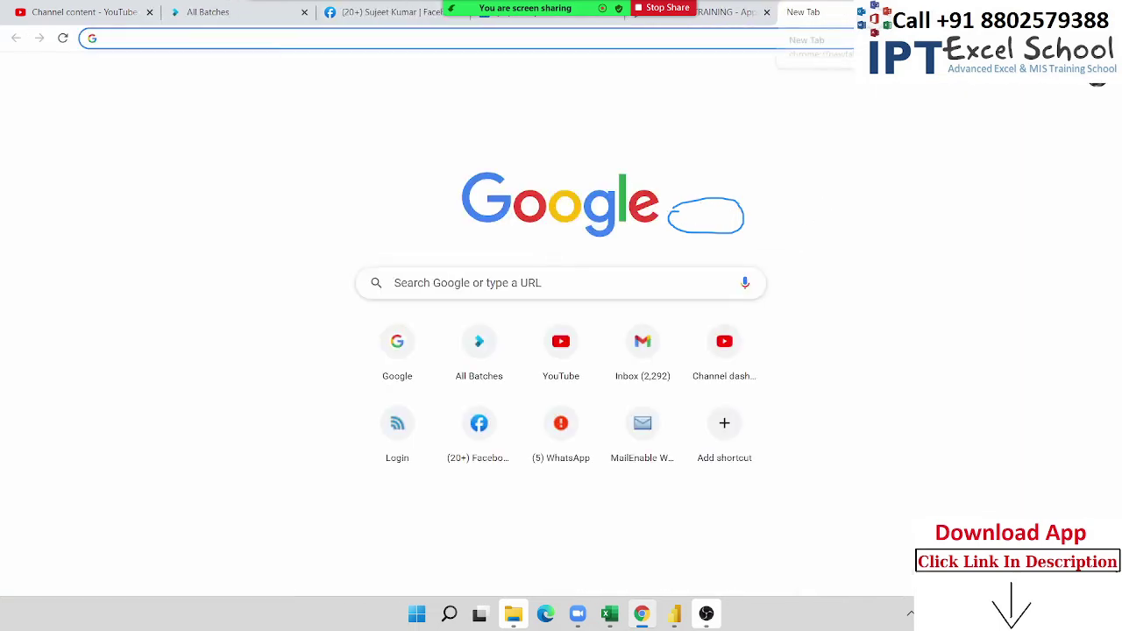
Go to Google and search for 'custom format cells in excel'
{"action": "type", "text": "exce"}
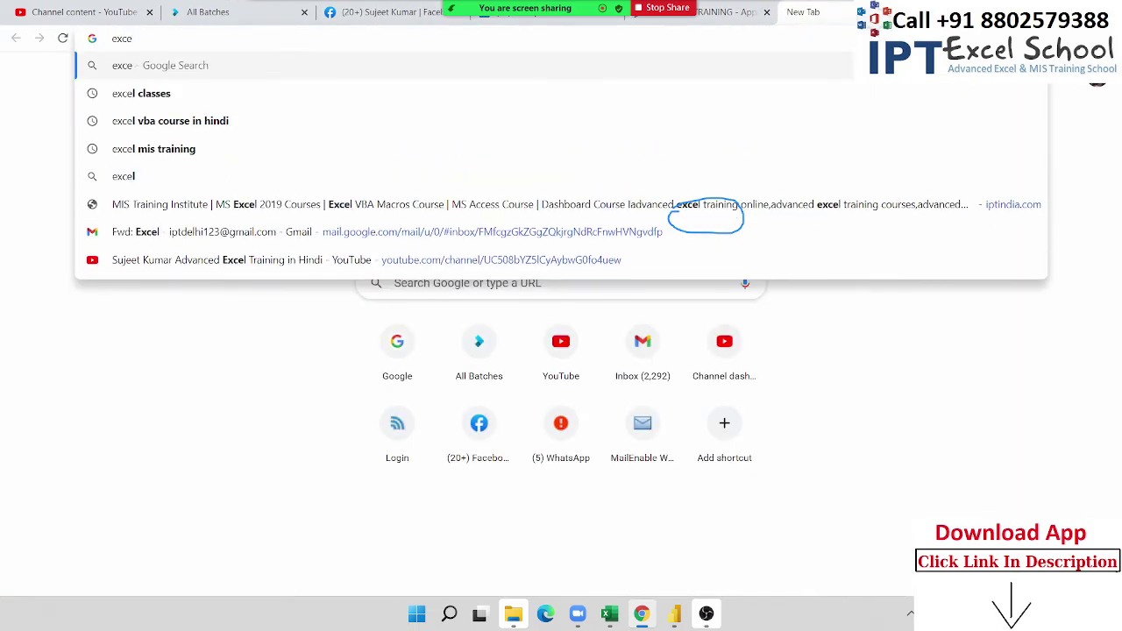
{"action": "key", "text": "BackSpace"}
{"action": "key", "text": "BackSpace"}
{"action": "key", "text": "BackSpace"}
{"action": "key", "text": "BackSpace"}
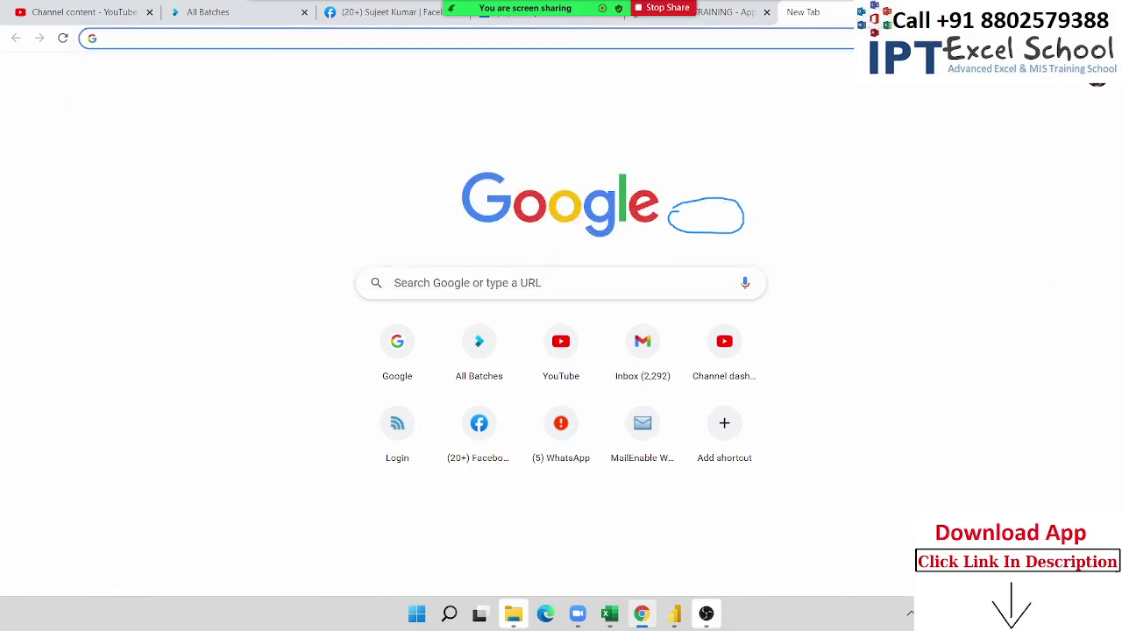
{"action": "type", "text": "goo"}
{"action": "key", "text": "Return"}
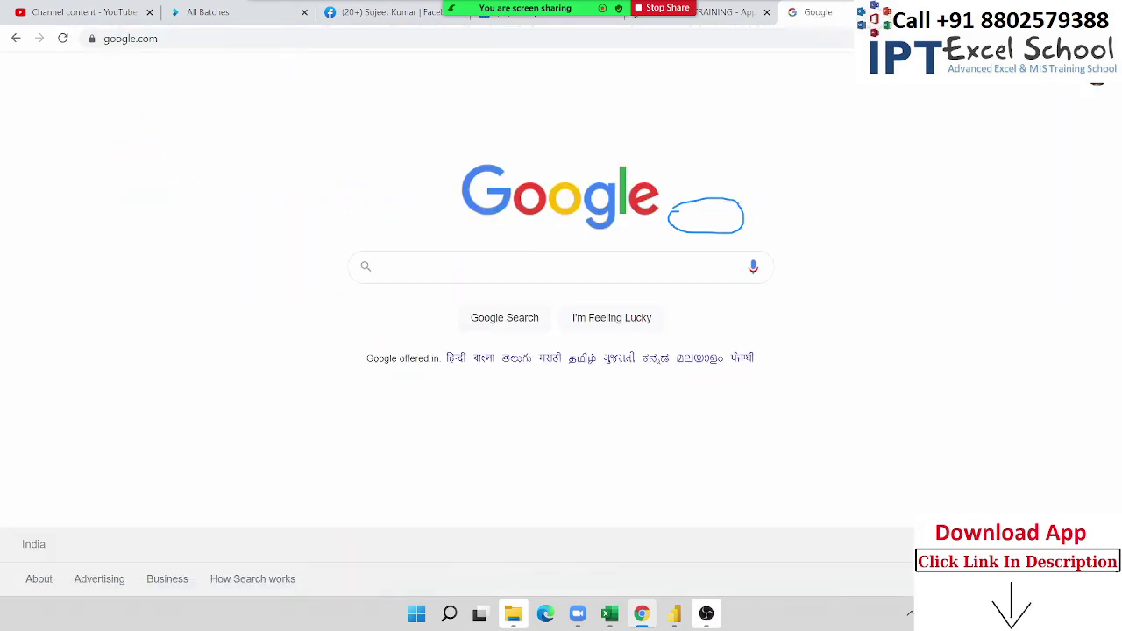
{"action": "type", "text": "e"}
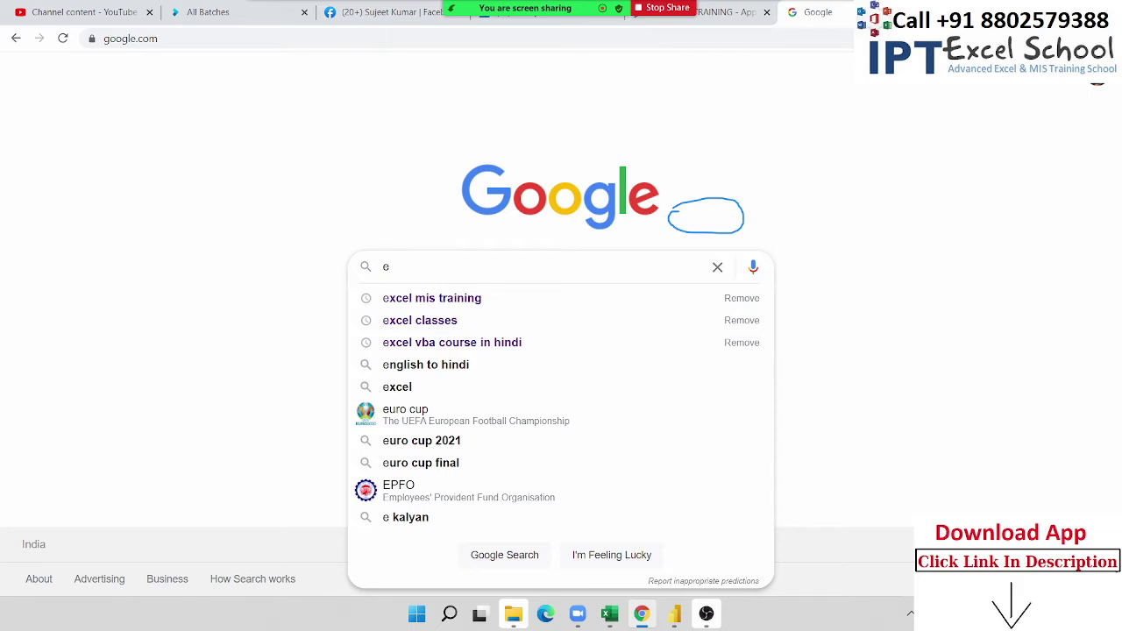
{"action": "key", "text": "BackSpace"}
{"action": "type", "text": "cus"}
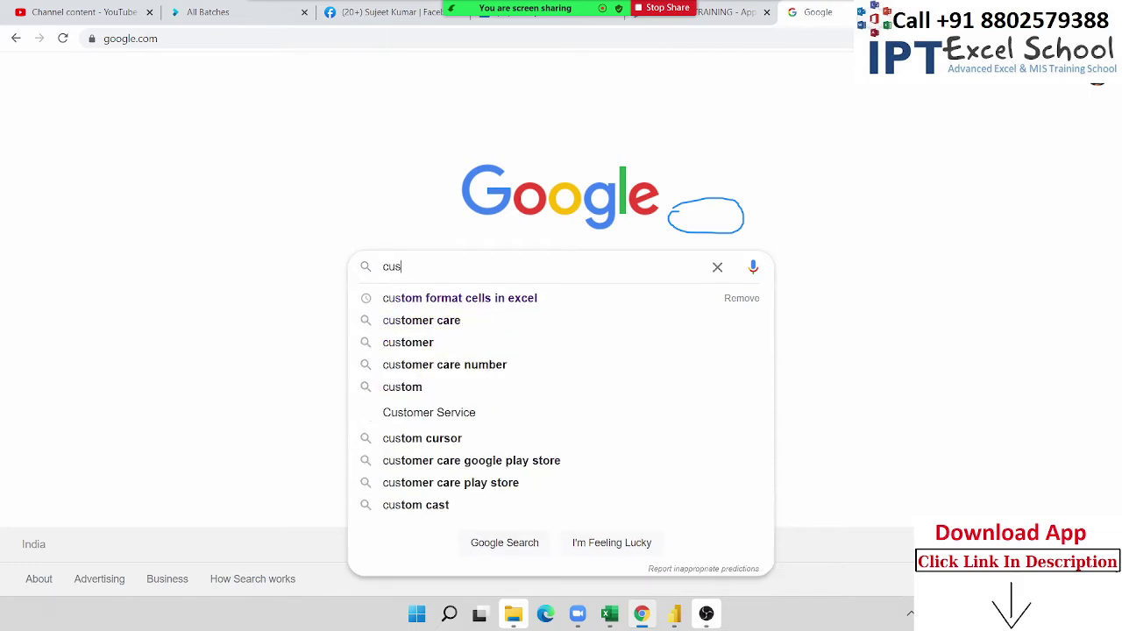
{"action": "key", "text": "Down"}
{"action": "key", "text": "Return"}
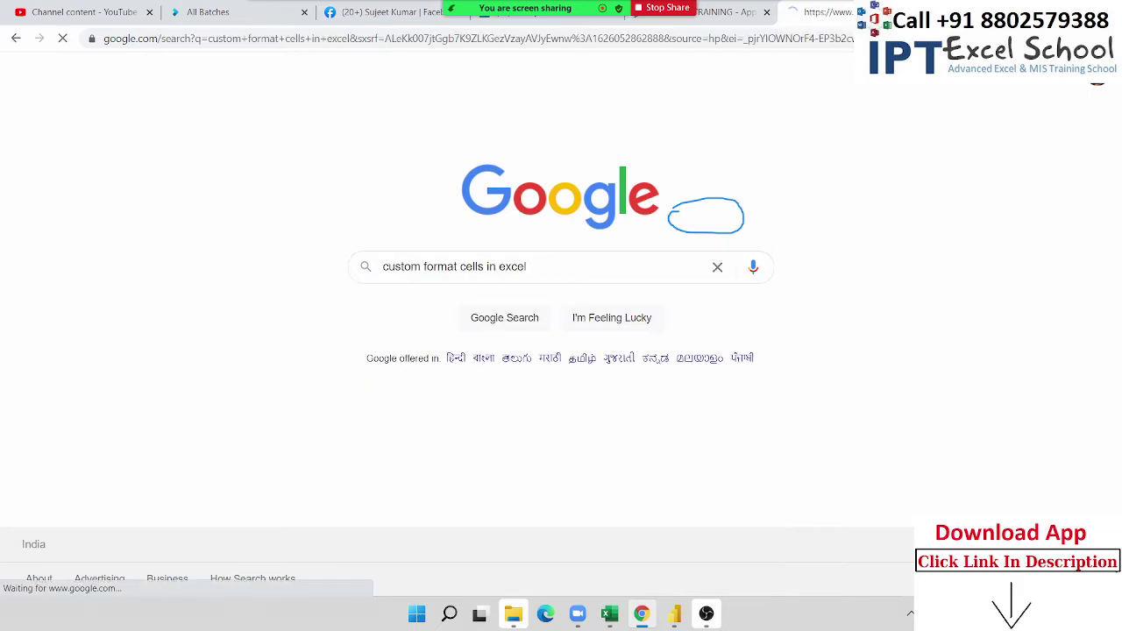
Open Microsoft Support's 'Create a custom number format' result in a new tab and switch to it
{"action": "scroll", "coordinate": [707, 173], "scroll_direction": "down", "scroll_amount": 1}
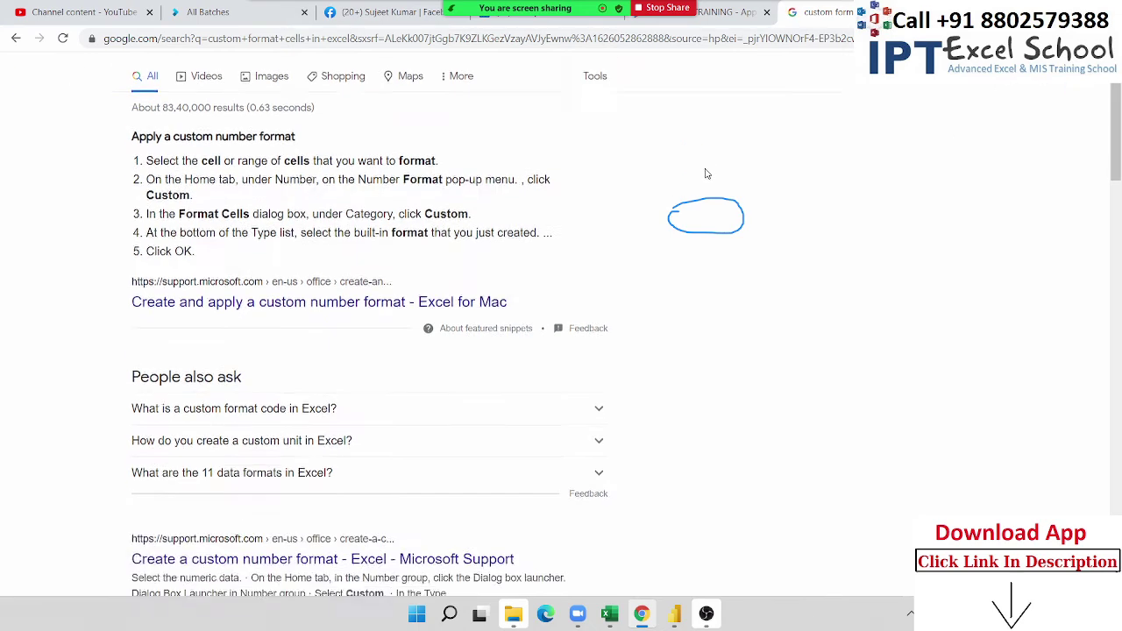
{"action": "scroll", "coordinate": [707, 173], "scroll_direction": "down", "scroll_amount": 2}
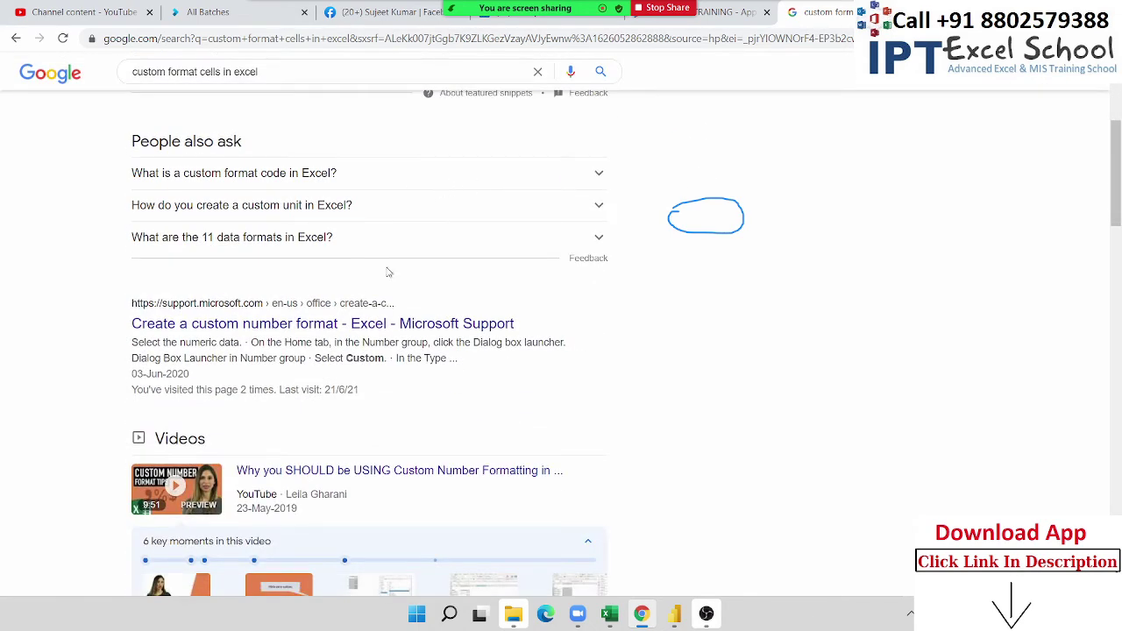
{"action": "right_click", "coordinate": [350, 326]}
{"action": "left_click", "coordinate": [371, 337]}
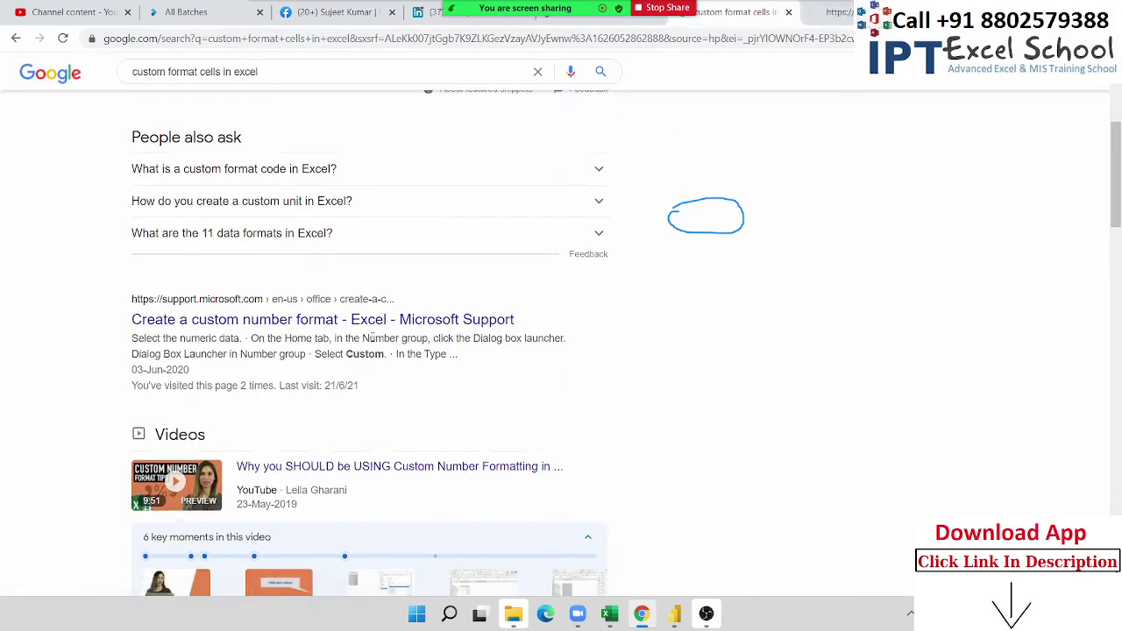
{"action": "scroll", "coordinate": [372, 338], "scroll_direction": "down", "scroll_amount": 3}
{"action": "scroll", "coordinate": [372, 338], "scroll_direction": "down", "scroll_amount": 3}
{"action": "scroll", "coordinate": [373, 343], "scroll_direction": "down", "scroll_amount": 3}
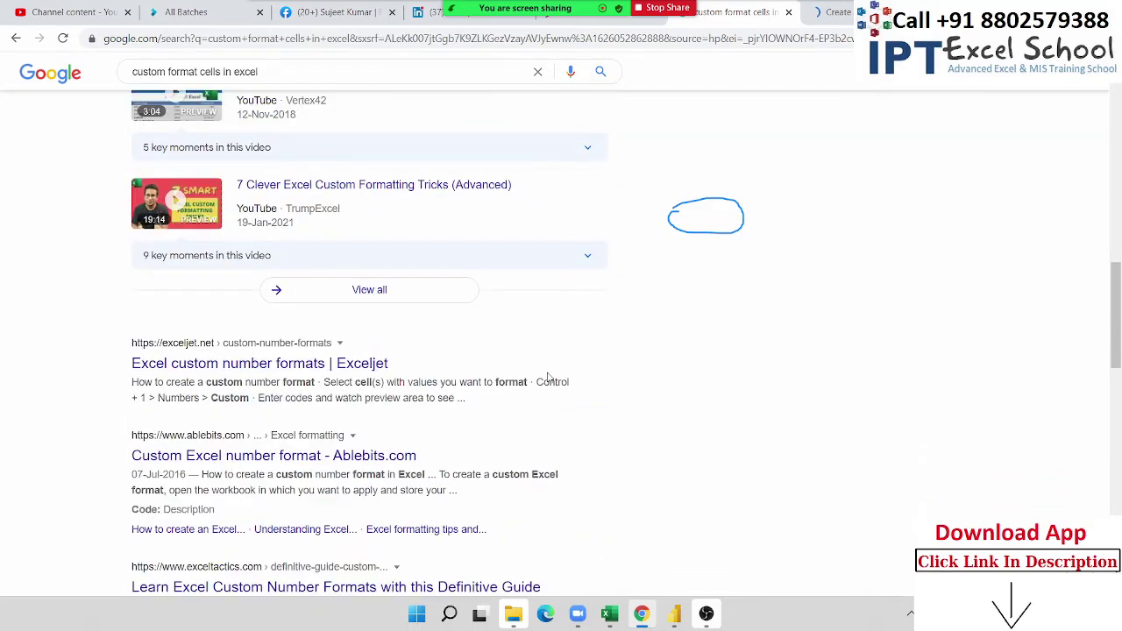
{"action": "scroll", "coordinate": [547, 377], "scroll_direction": "down", "scroll_amount": 2}
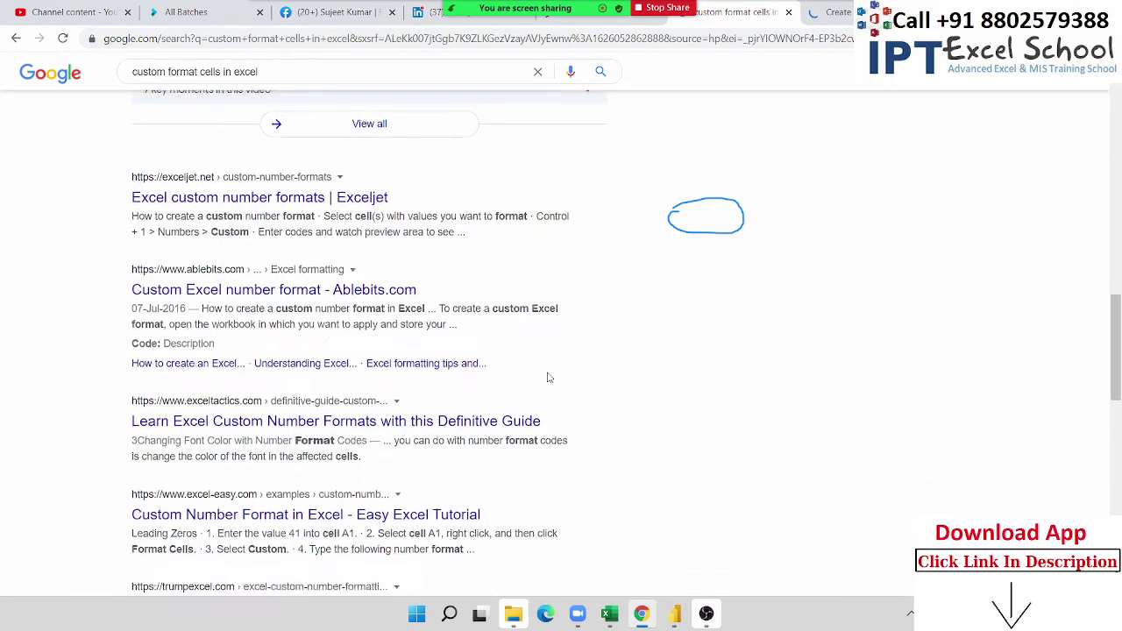
{"action": "scroll", "coordinate": [548, 377], "scroll_direction": "down", "scroll_amount": 2}
{"action": "scroll", "coordinate": [547, 377], "scroll_direction": "down", "scroll_amount": 2}
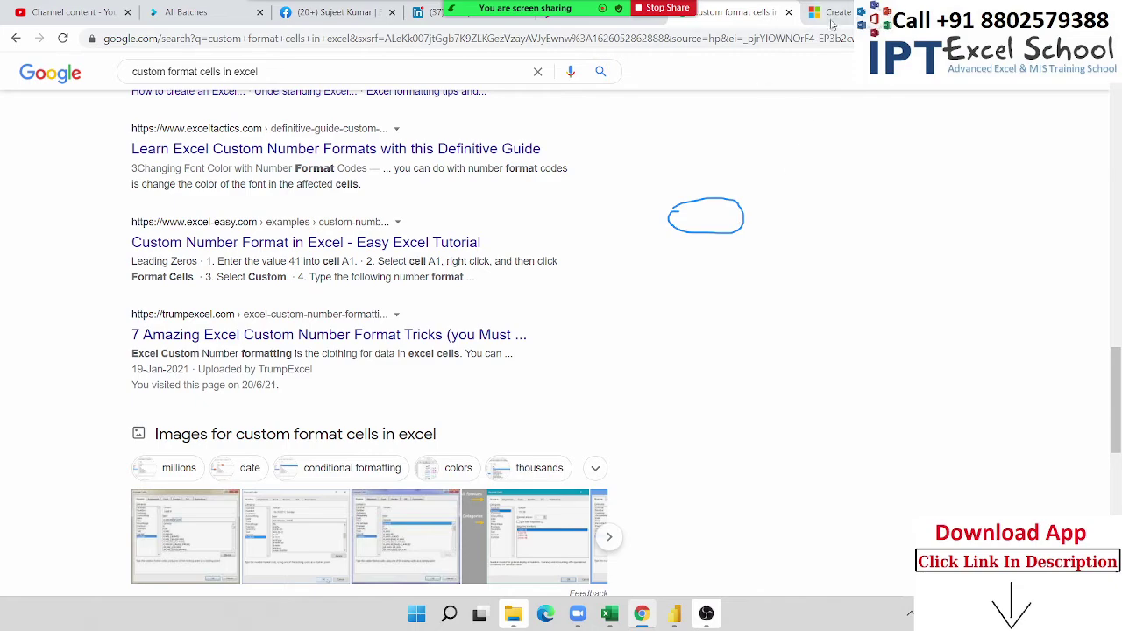
{"action": "left_click", "coordinate": [831, 14]}
Open the 'Review guidelines for customizing a number format' section of the article
{"action": "scroll", "coordinate": [403, 265], "scroll_direction": "down", "scroll_amount": 4}
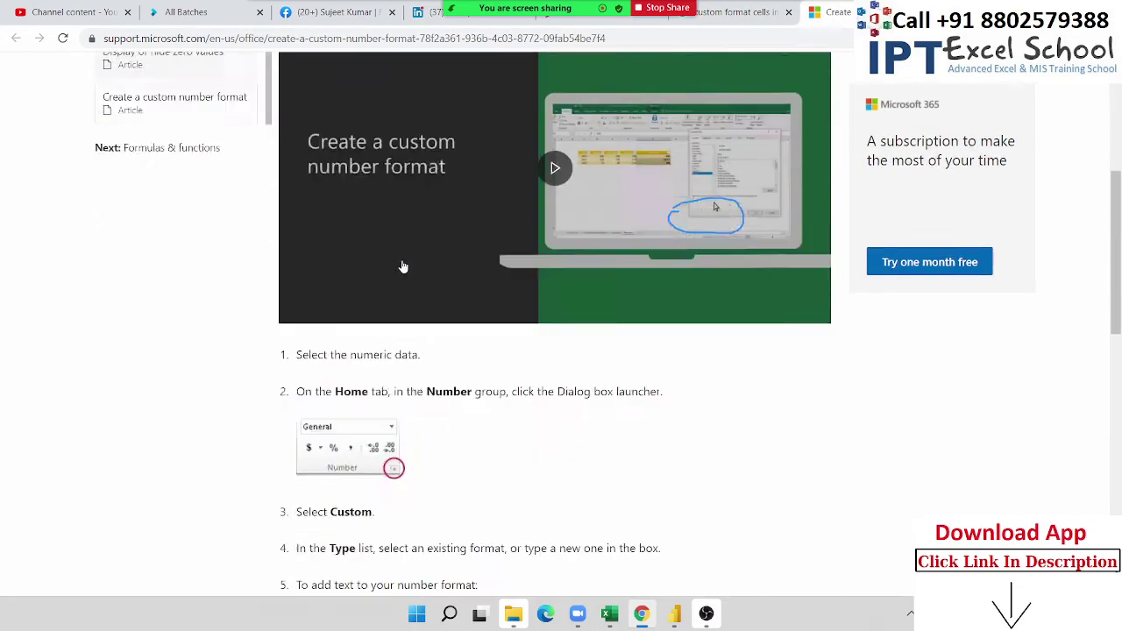
{"action": "scroll", "coordinate": [403, 265], "scroll_direction": "down", "scroll_amount": 6}
{"action": "scroll", "coordinate": [438, 272], "scroll_direction": "down", "scroll_amount": 1}
{"action": "scroll", "coordinate": [554, 260], "scroll_direction": "down", "scroll_amount": 1}
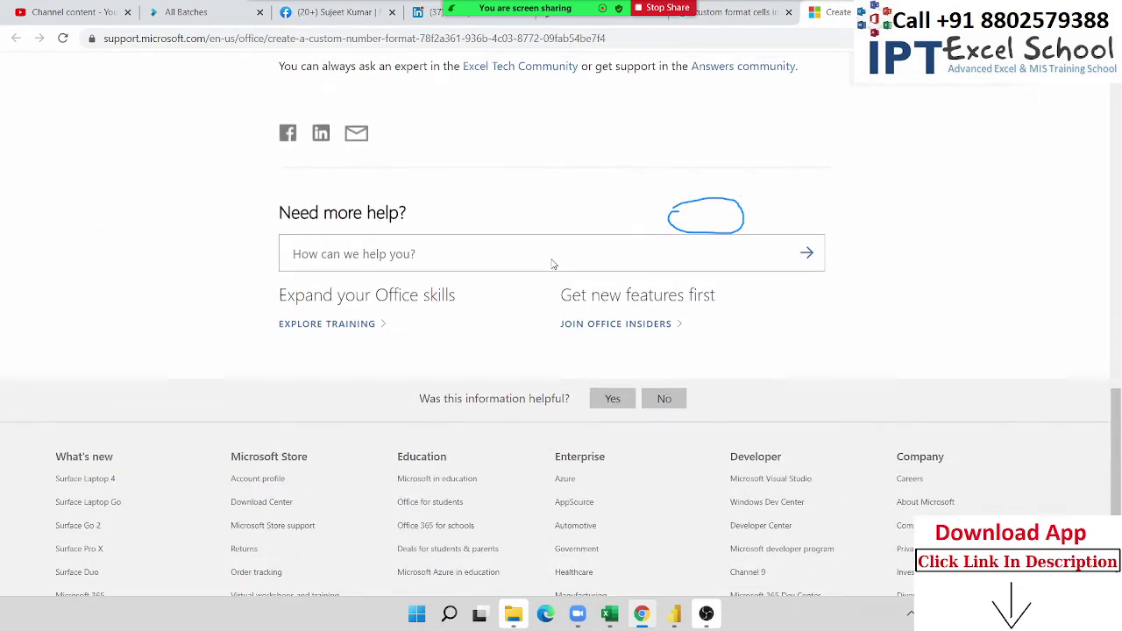
{"action": "scroll", "coordinate": [553, 263], "scroll_direction": "up", "scroll_amount": 3}
{"action": "scroll", "coordinate": [546, 273], "scroll_direction": "up", "scroll_amount": 2}
{"action": "scroll", "coordinate": [544, 273], "scroll_direction": "up", "scroll_amount": 3}
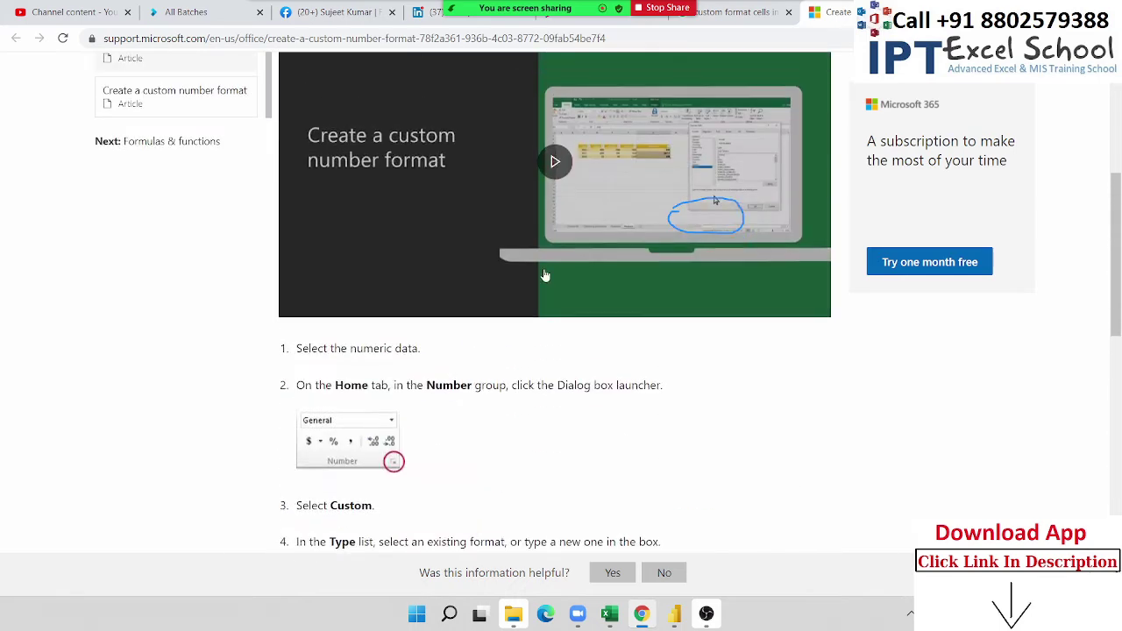
{"action": "scroll", "coordinate": [544, 272], "scroll_direction": "up", "scroll_amount": 4}
{"action": "left_click", "coordinate": [671, 346]}
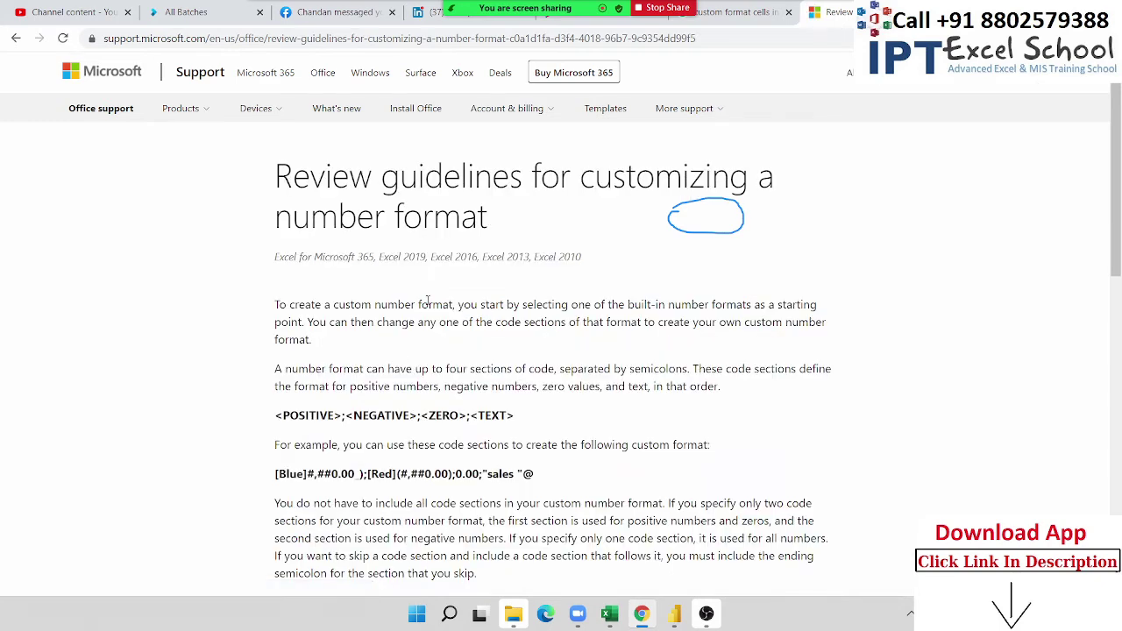
Highlight POSITIVE, NEGATIVE, ZERO and TEXT in the format-section syntax, then the two explanatory lines
{"action": "double_click", "coordinate": [309, 415]}
{"action": "double_click", "coordinate": [360, 417]}
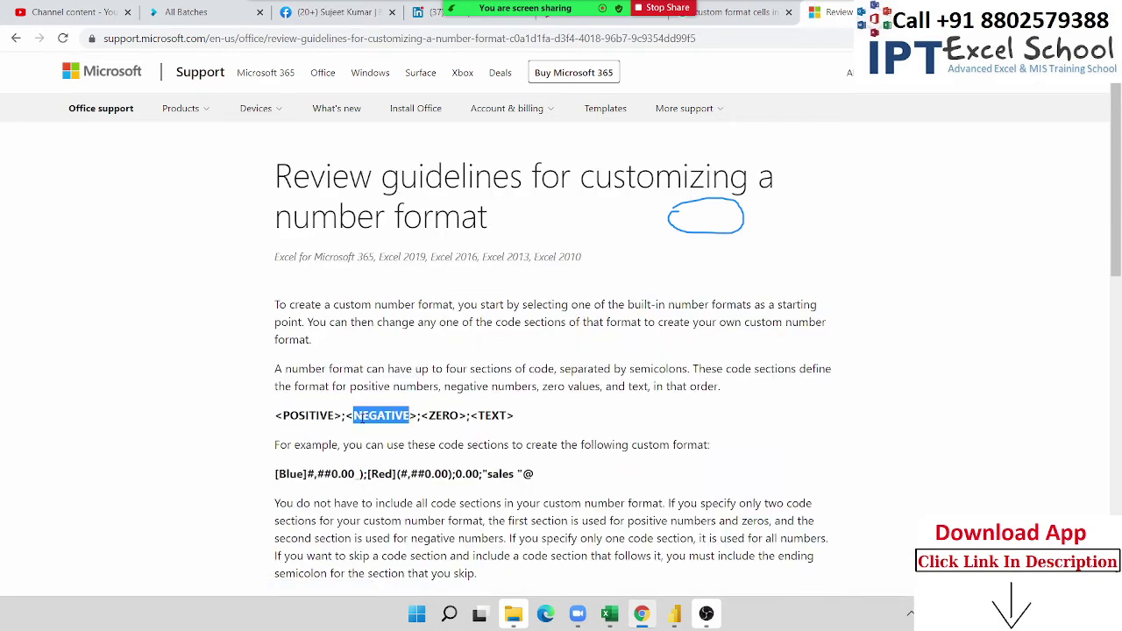
{"action": "double_click", "coordinate": [442, 416]}
{"action": "double_click", "coordinate": [491, 415]}
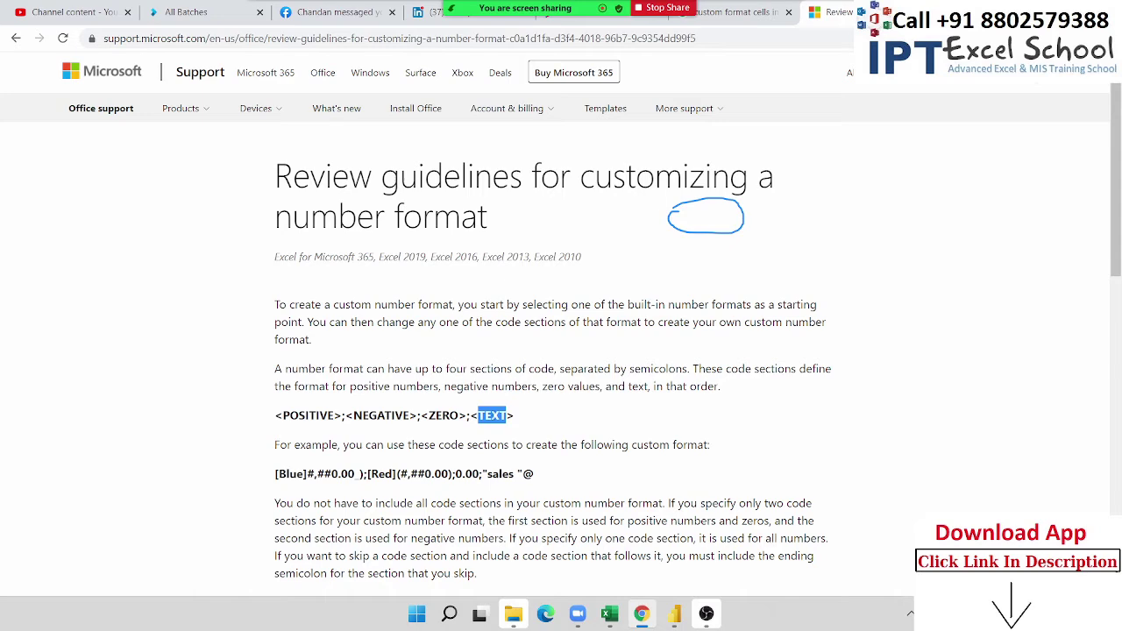
{"action": "left_click", "coordinate": [545, 414]}
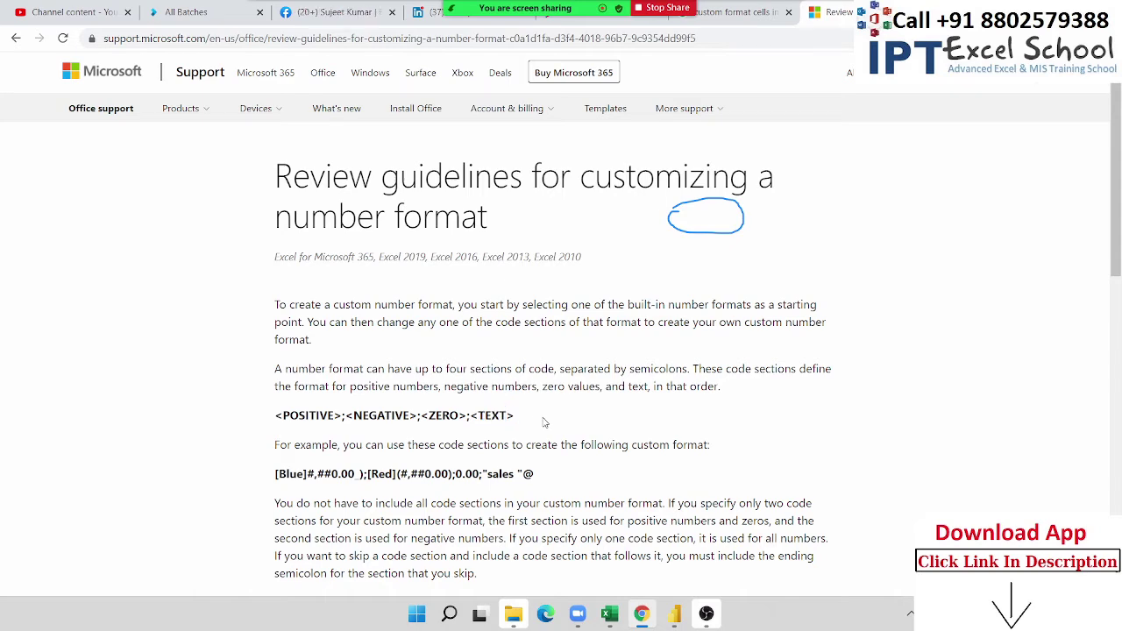
{"action": "left_click_drag", "start_coordinate": [543, 423], "coordinate": [226, 390]}
{"action": "left_click", "coordinate": [225, 390]}
Back in Excel, enter 512 in cell C23
{"action": "key", "text": "alt+Tab"}
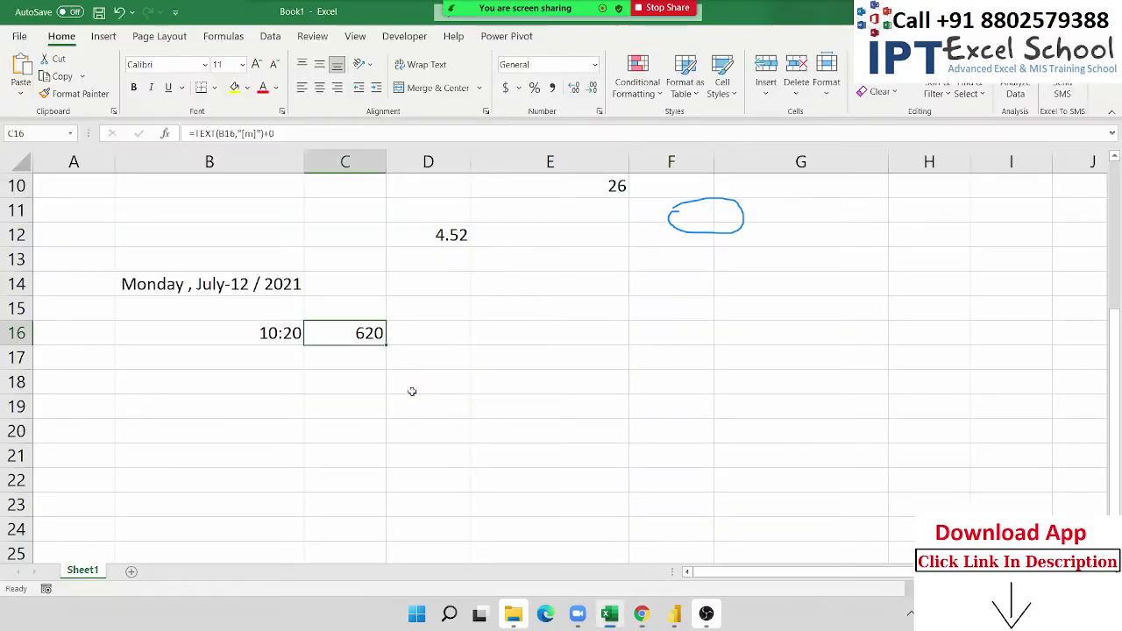
{"action": "scroll", "coordinate": [228, 414], "scroll_direction": "down", "scroll_amount": 3}
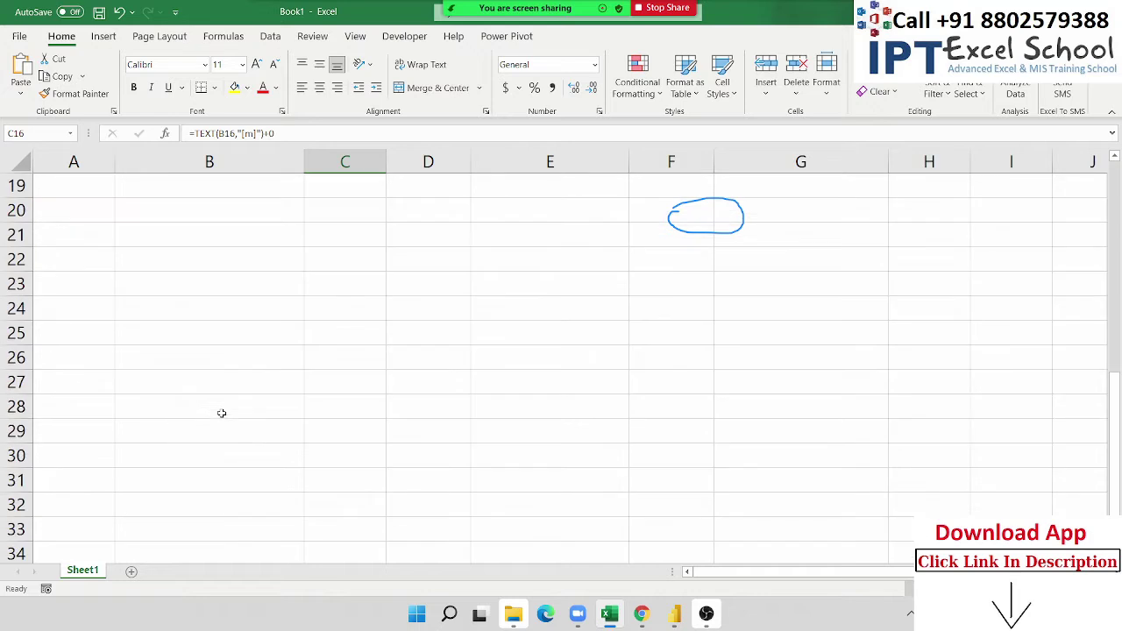
{"action": "left_click", "coordinate": [357, 288]}
{"action": "type", "text": "5"}
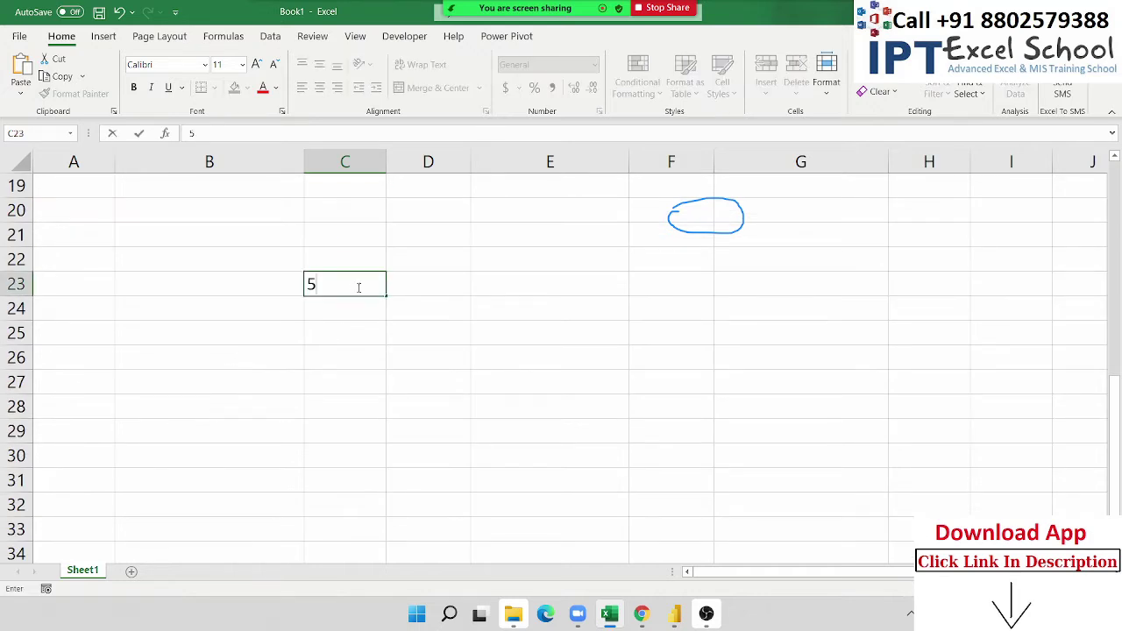
{"action": "type", "text": "12"}
{"action": "key", "text": "Return"}
Give C23 the custom number format "MRP" in place of General
{"action": "left_click", "coordinate": [358, 286]}
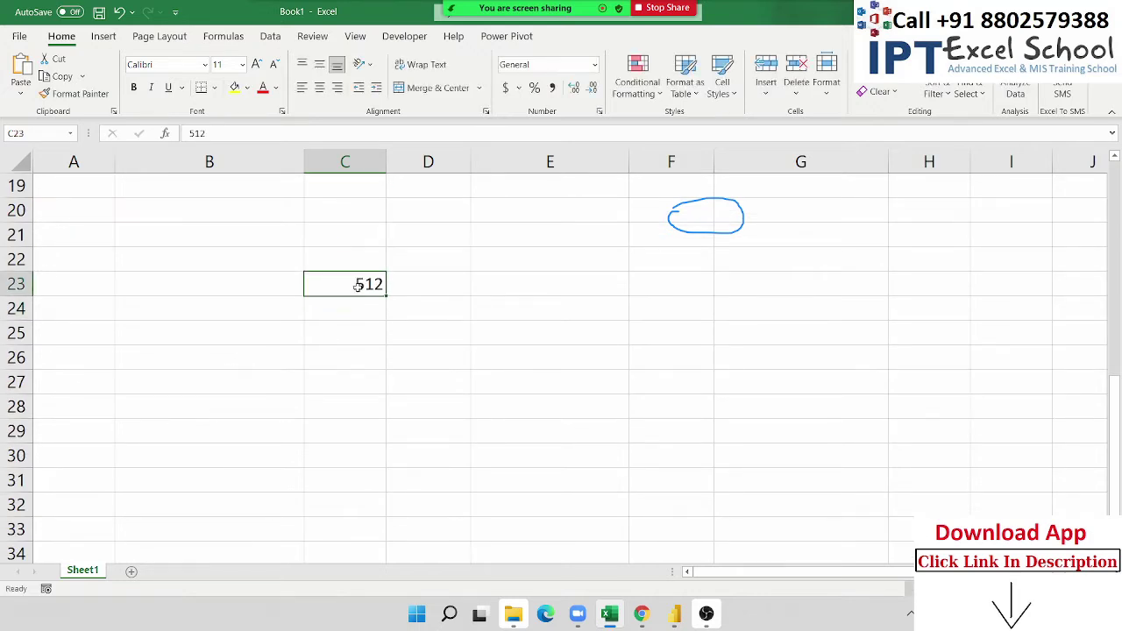
{"action": "left_click", "coordinate": [600, 111]}
{"action": "left_click", "coordinate": [586, 315]}
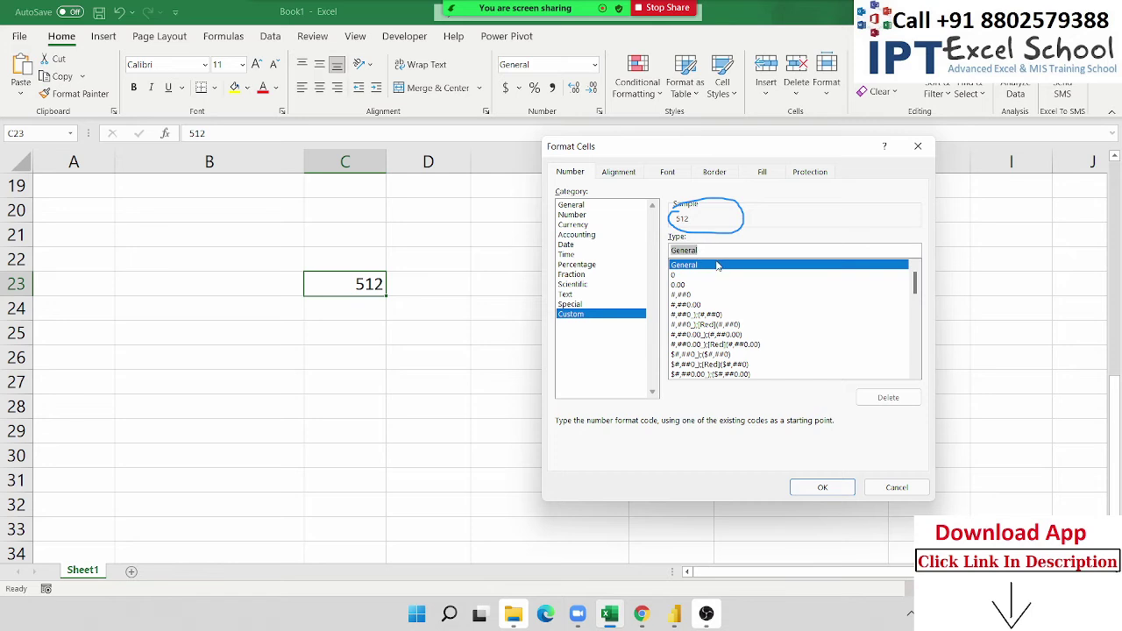
{"action": "key", "text": "BackSpace"}
{"action": "type", "text": "\""}
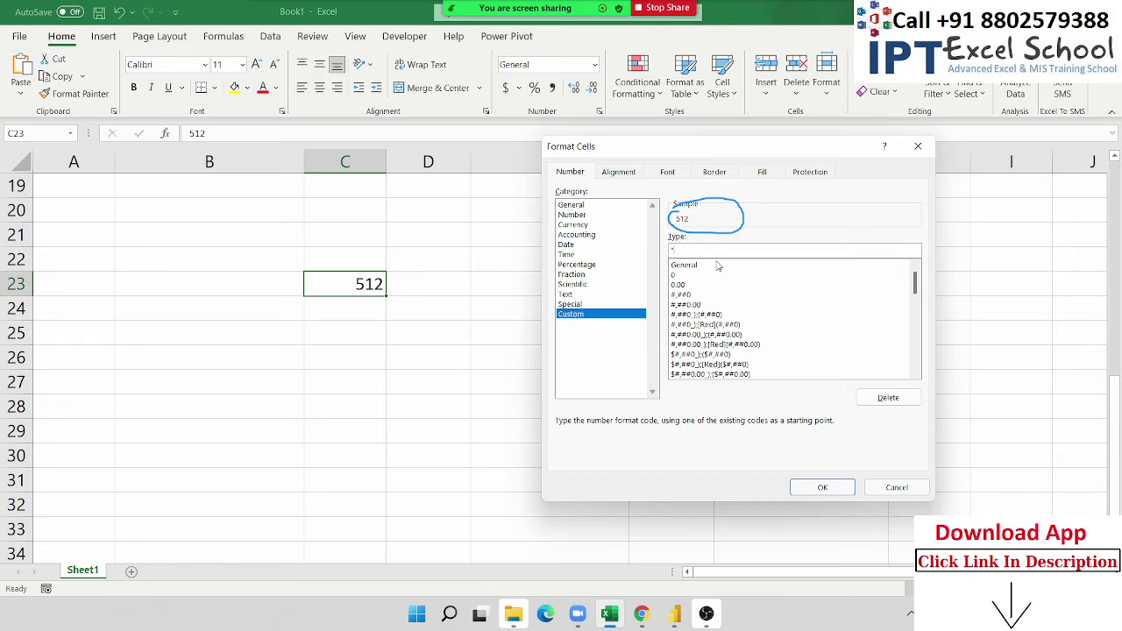
{"action": "type", "text": "M"}
{"action": "type", "text": "RP\""}
{"action": "key", "text": "Return"}
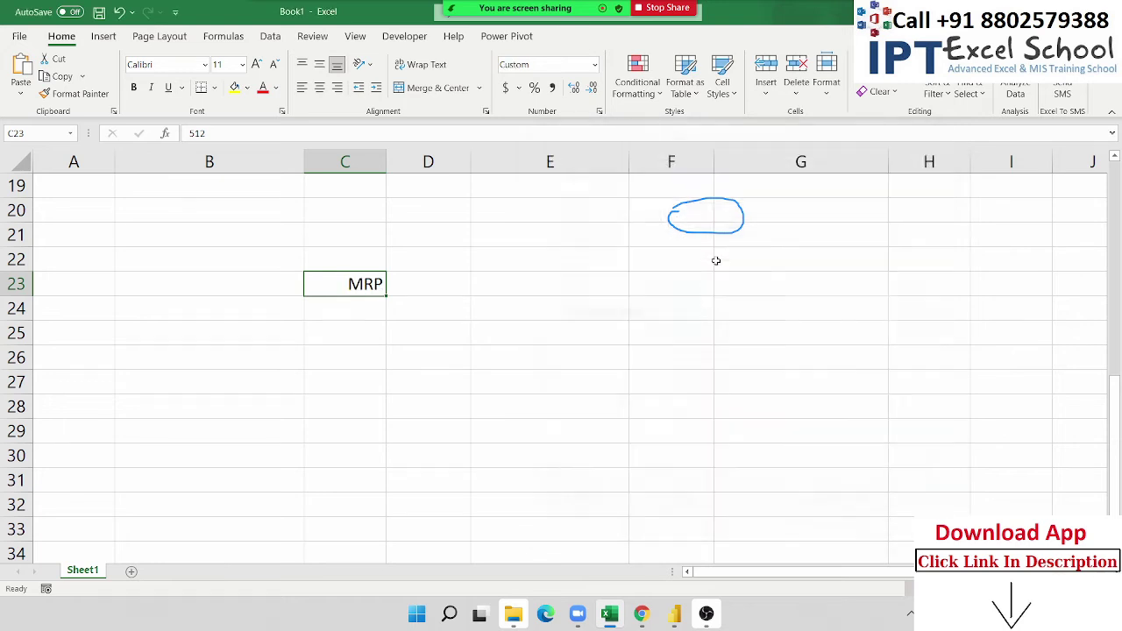
Enter -852 in C23, which now displays -MRP
{"action": "type", "text": "-852"}
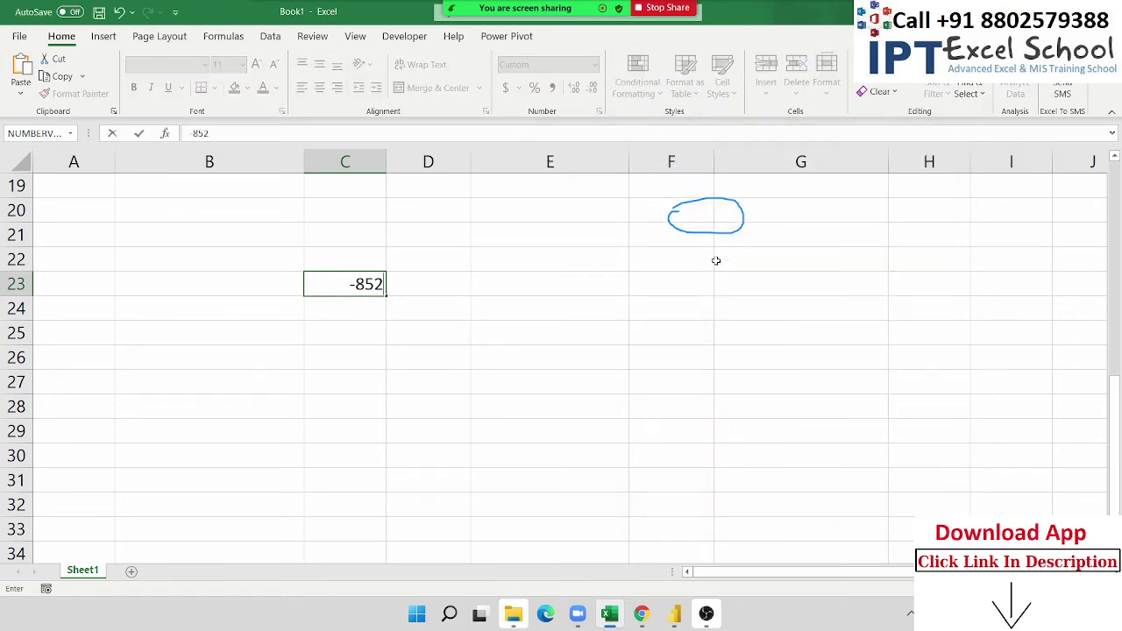
{"action": "key", "text": "Return"}
{"action": "key", "text": "Up"}
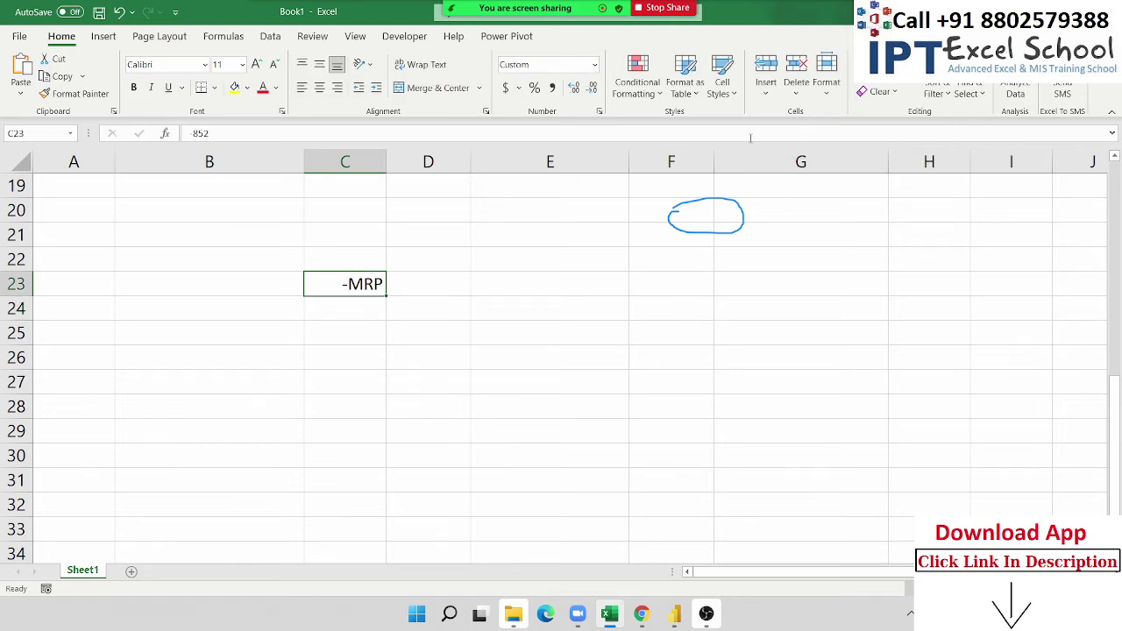
Change C23's format to "MRP" 0 so it shows -MRP 852, then append a semicolon
{"action": "left_click", "coordinate": [600, 114]}
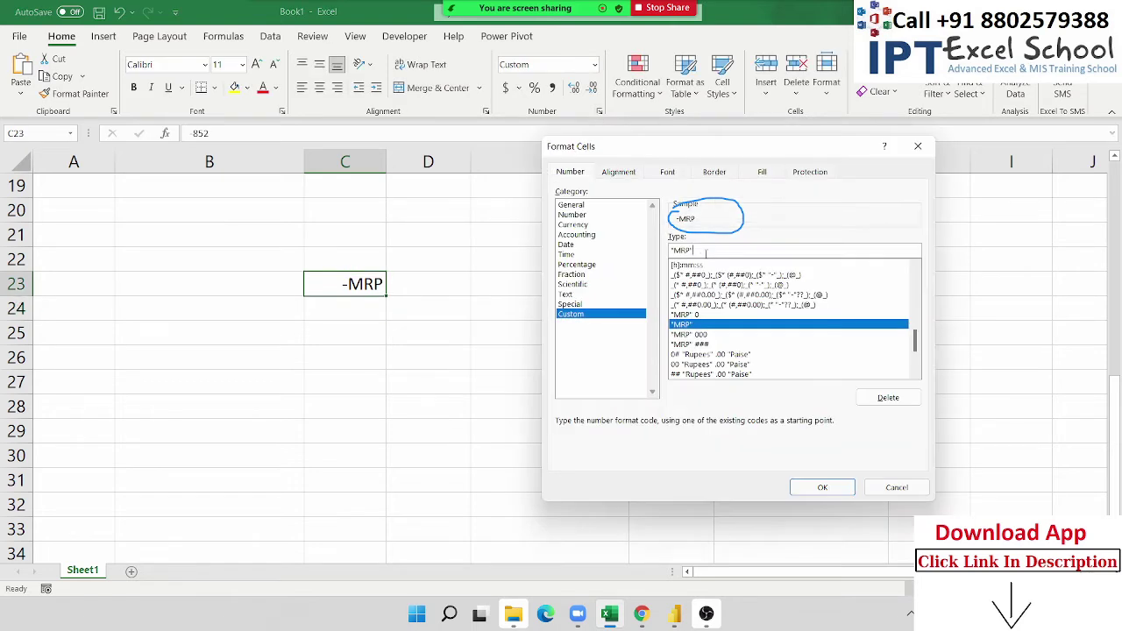
{"action": "type", "text": "0"}
{"action": "key", "text": "Return"}
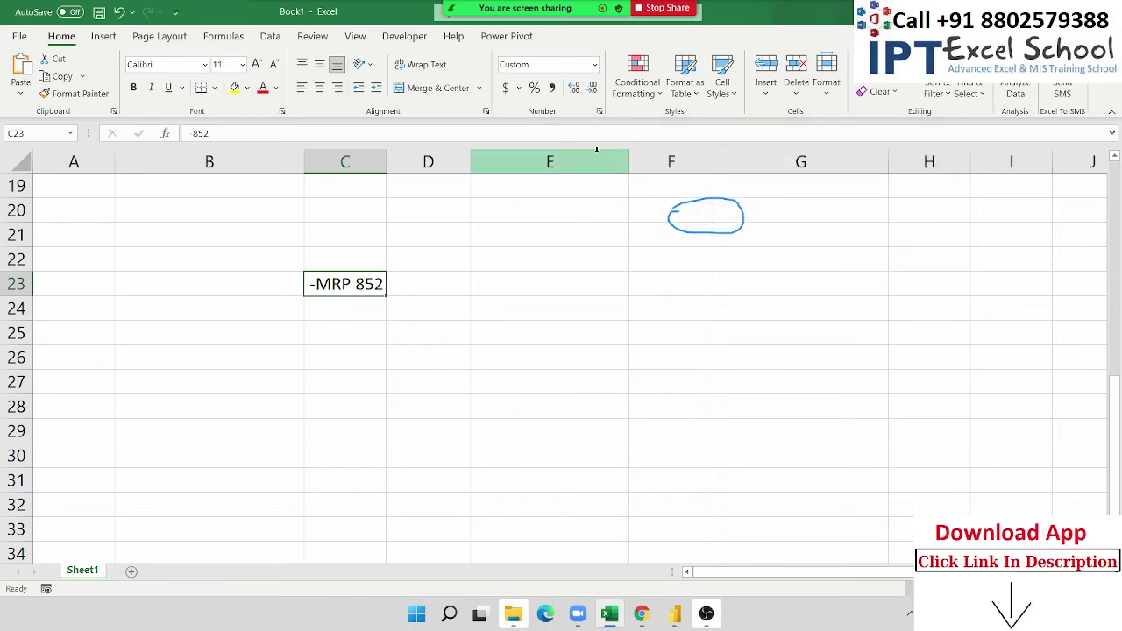
{"action": "left_click", "coordinate": [600, 112]}
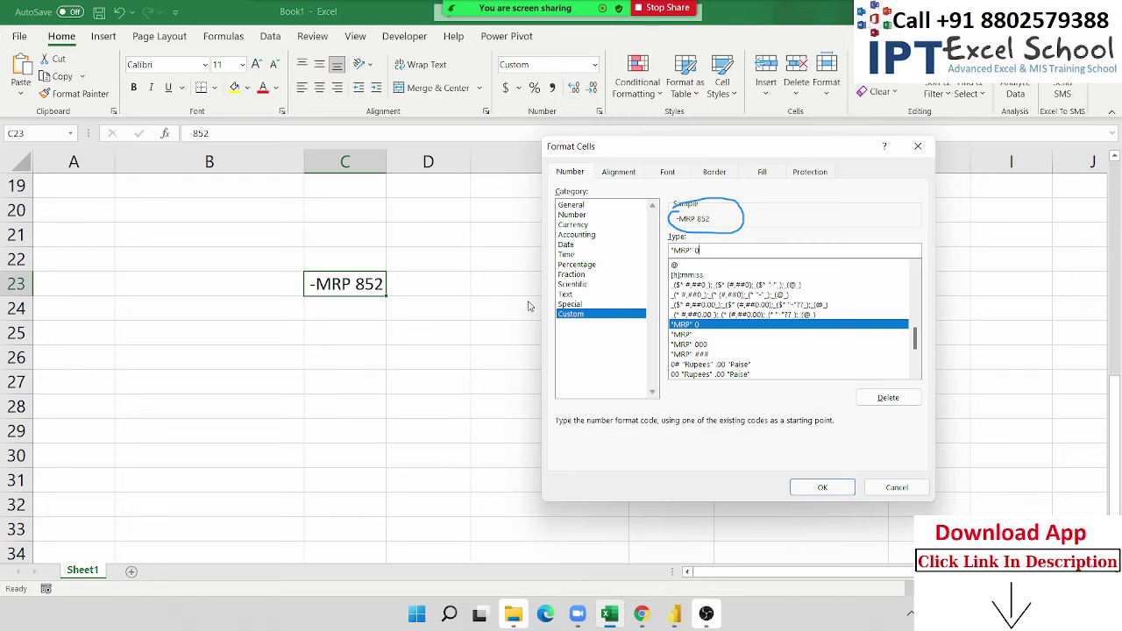
{"action": "type", "text": ";"}
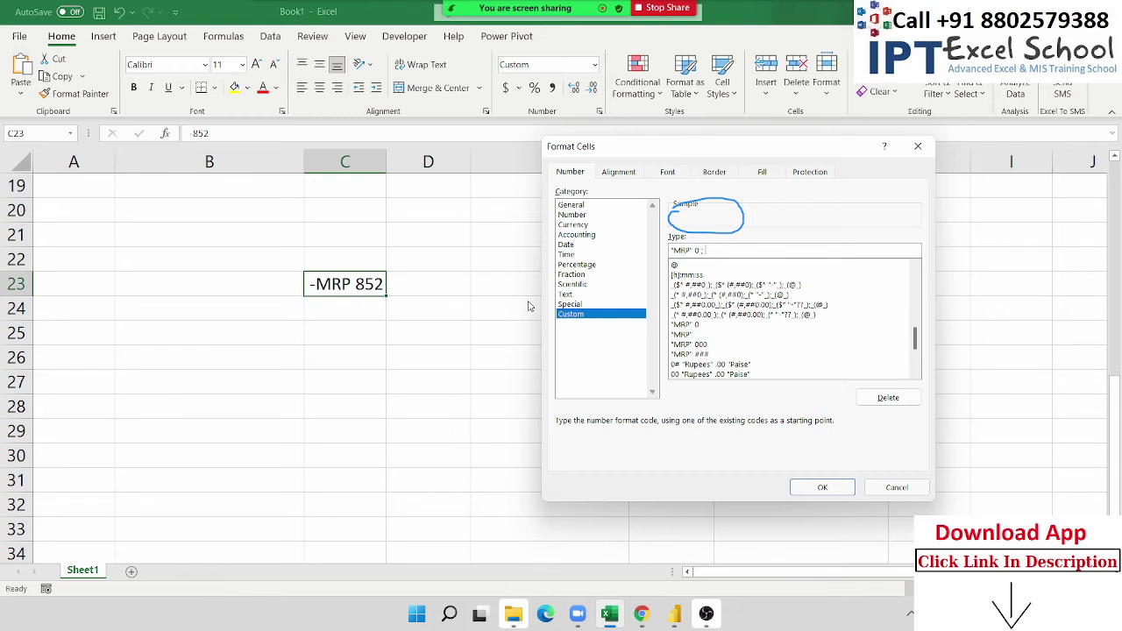
Add the negative section "Diss" -0 to C23's custom format so -852 shows as Diss -852
{"action": "type", "text": "\"Diss"}
{"action": "type", "text": "\" -"}
{"action": "type", "text": "0"}
{"action": "key", "text": "Return"}
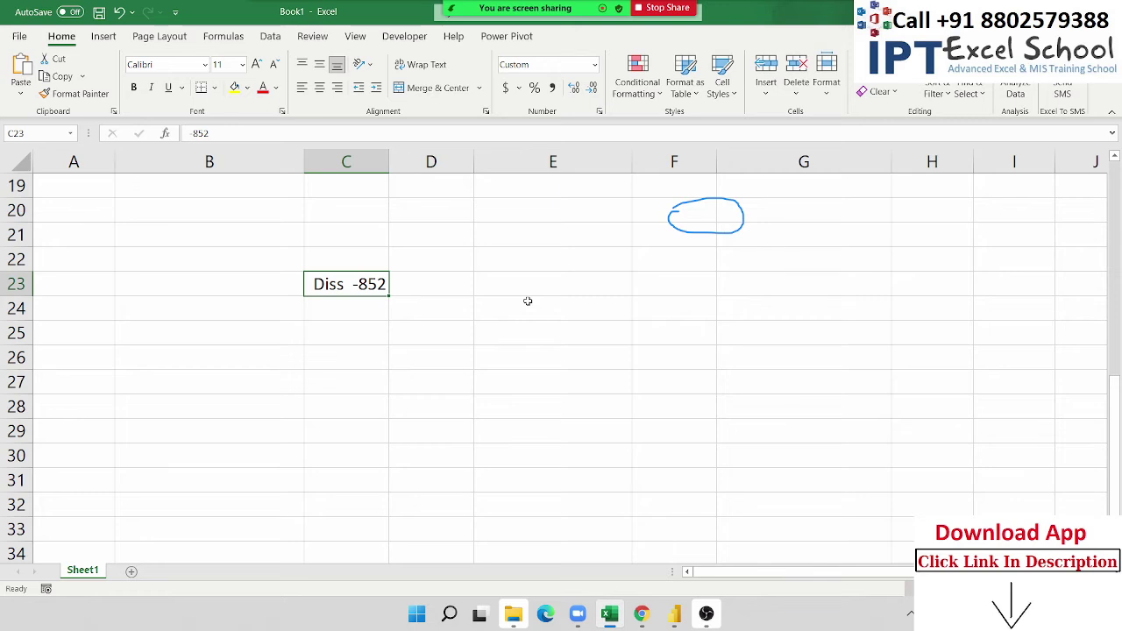
Test C23's format by entering 7854, then -965
{"action": "type", "text": "7854"}
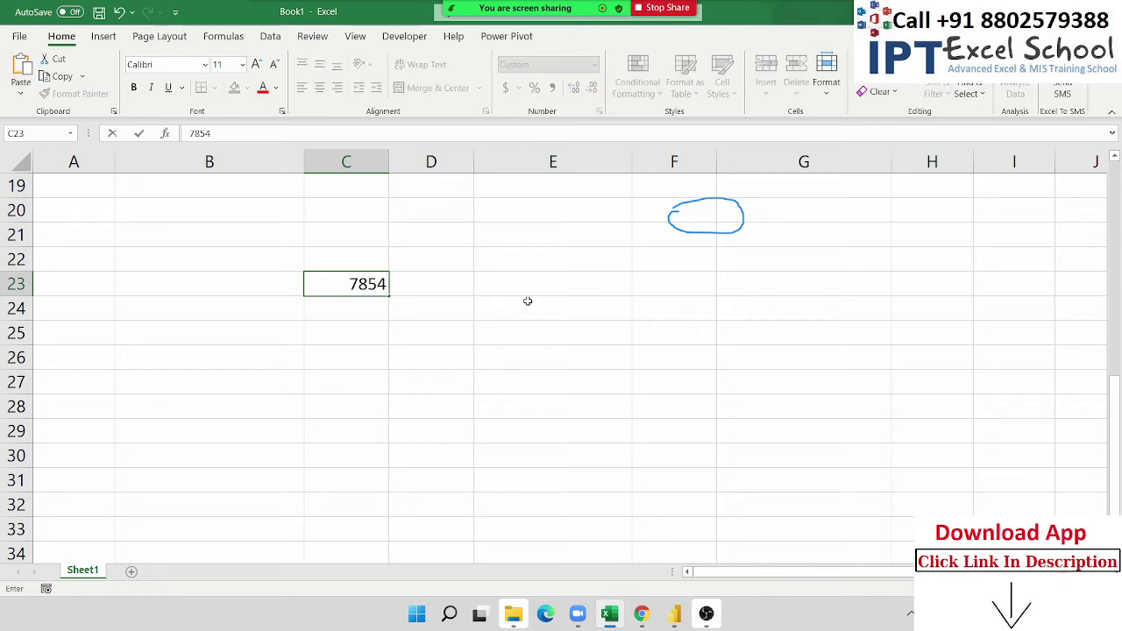
{"action": "key", "text": "Return"}
{"action": "key", "text": "Up"}
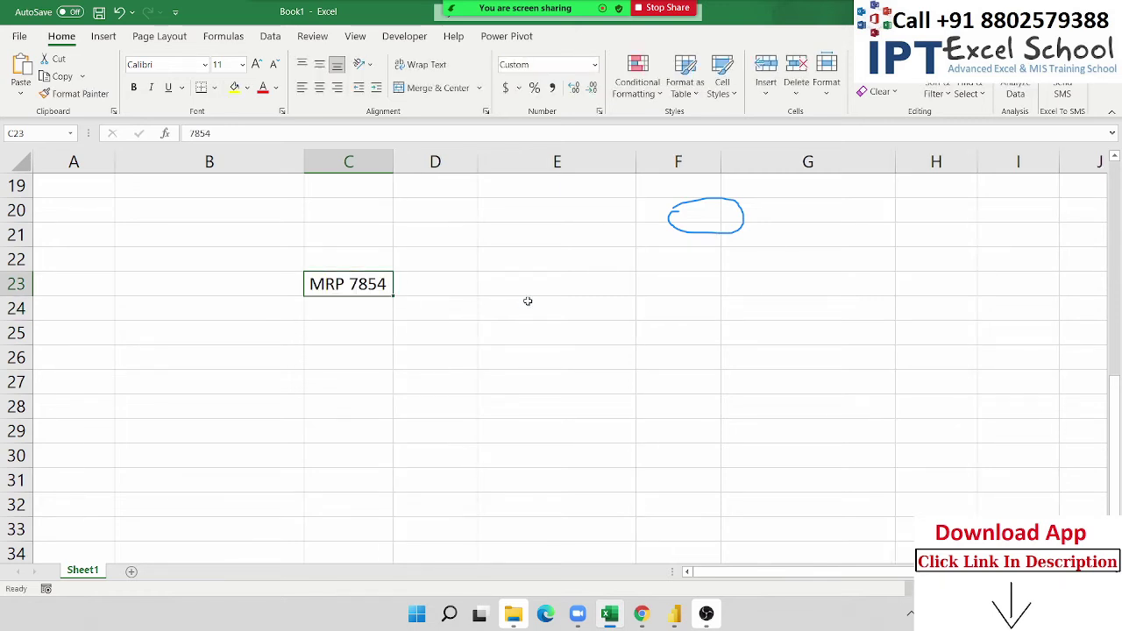
{"action": "type", "text": "-965"}
{"action": "key", "text": "Return"}
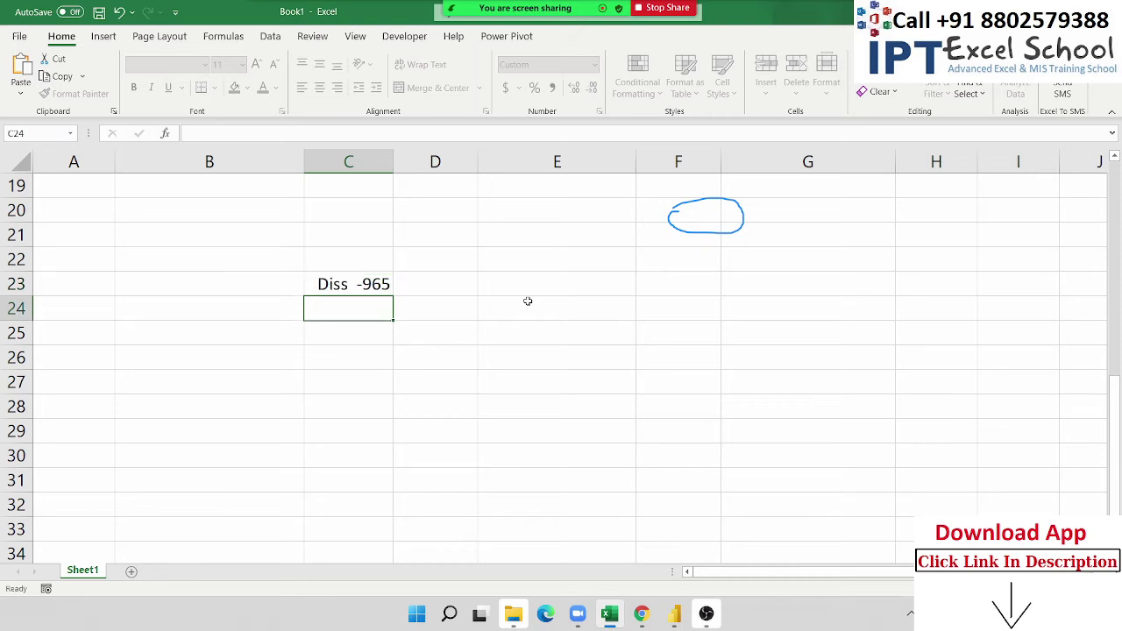
{"action": "key", "text": "Up"}
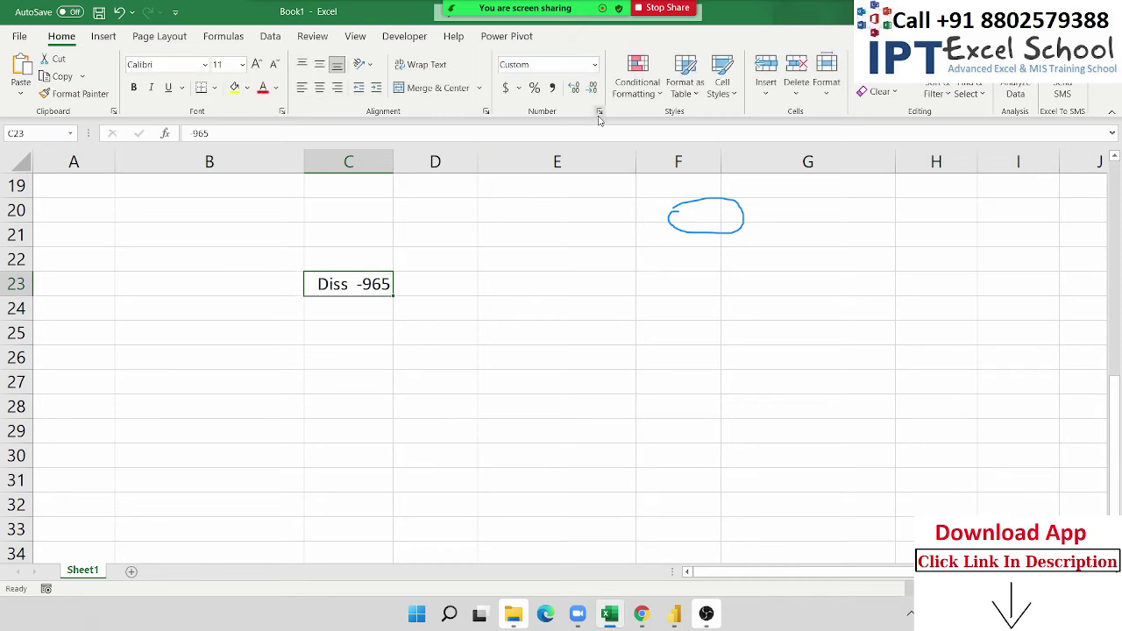
Reopen C23's custom format and append a zero section ; "Free" to the code
{"action": "left_click", "coordinate": [599, 112]}
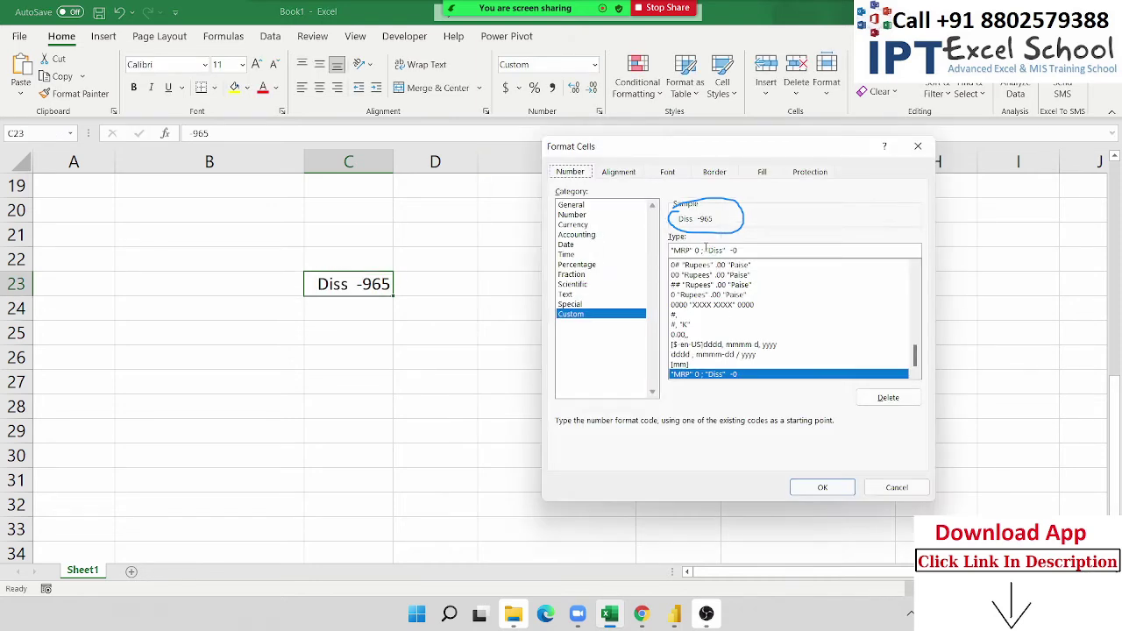
{"action": "left_click_drag", "start_coordinate": [705, 249], "coordinate": [747, 249]}
{"action": "left_click", "coordinate": [750, 250]}
{"action": "type", "text": "; \""}
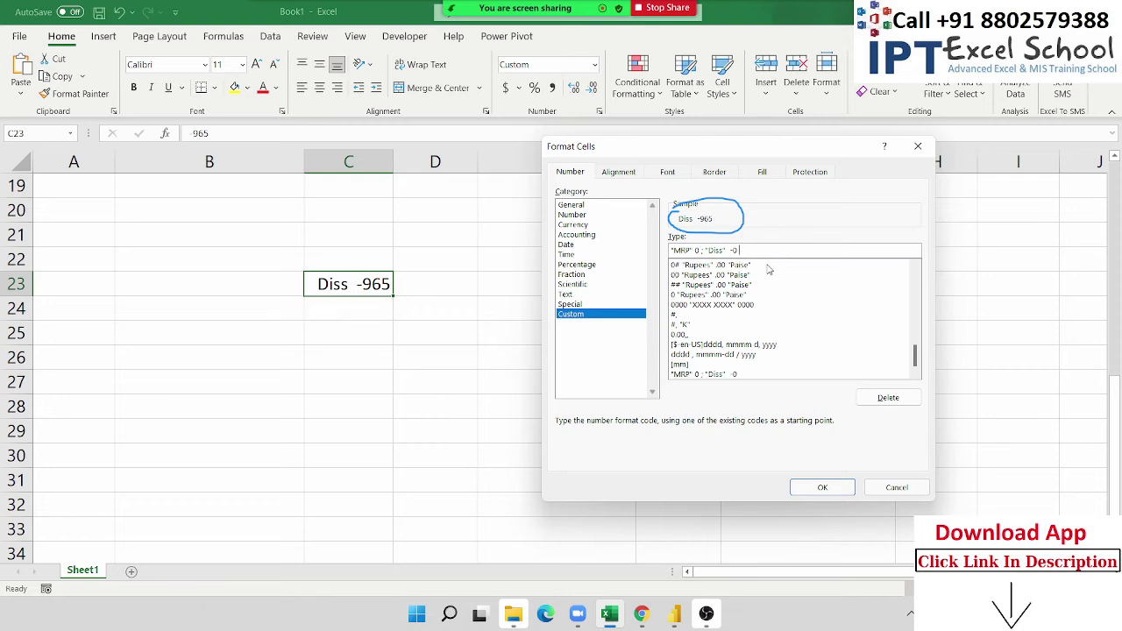
{"action": "type", "text": "F"}
{"action": "type", "text": "ree"}
Apply the format and enter 0 in C23 so it shows Free
{"action": "key", "text": "Return"}
{"action": "type", "text": "0"}
{"action": "key", "text": "Return"}
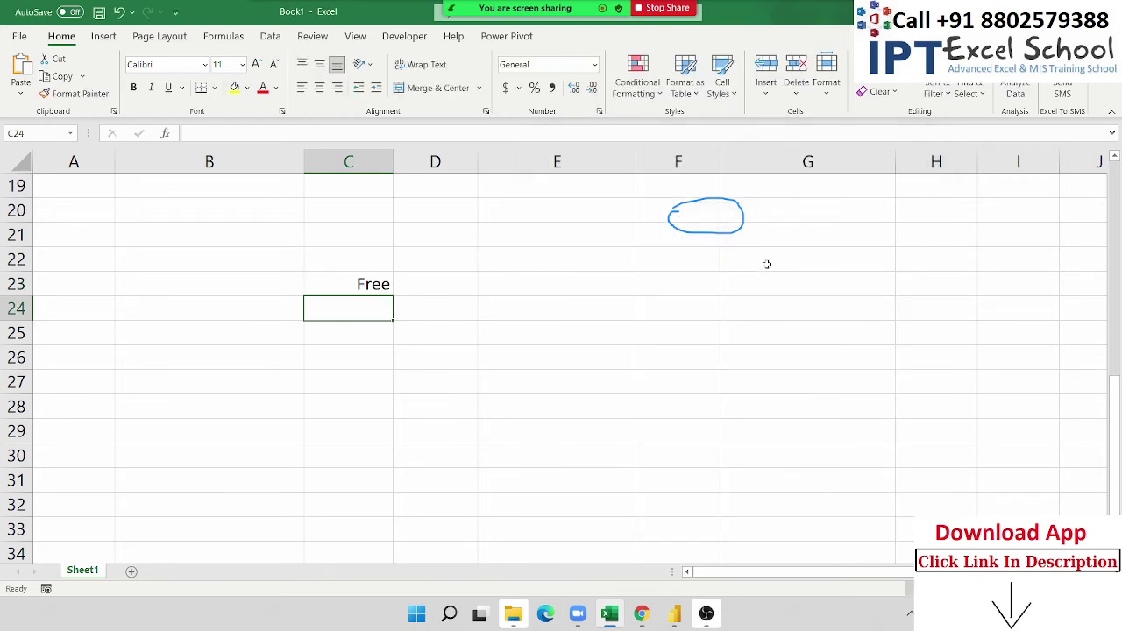
{"action": "key", "text": "Up"}
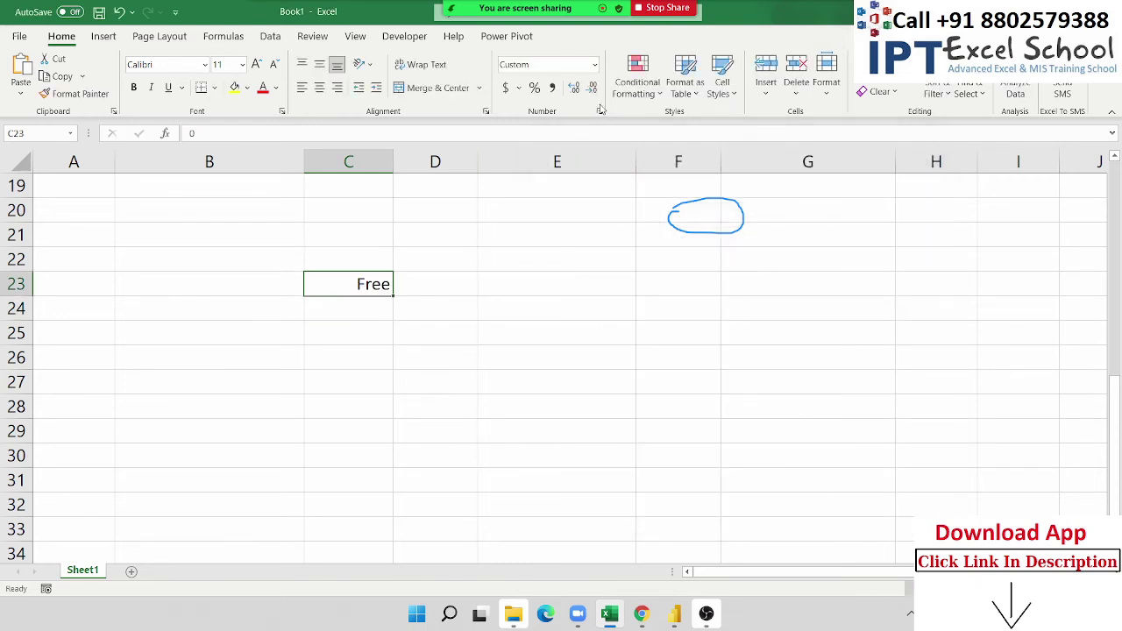
Append a text section ; "DNF" to C23's custom format code
{"action": "left_click", "coordinate": [598, 112]}
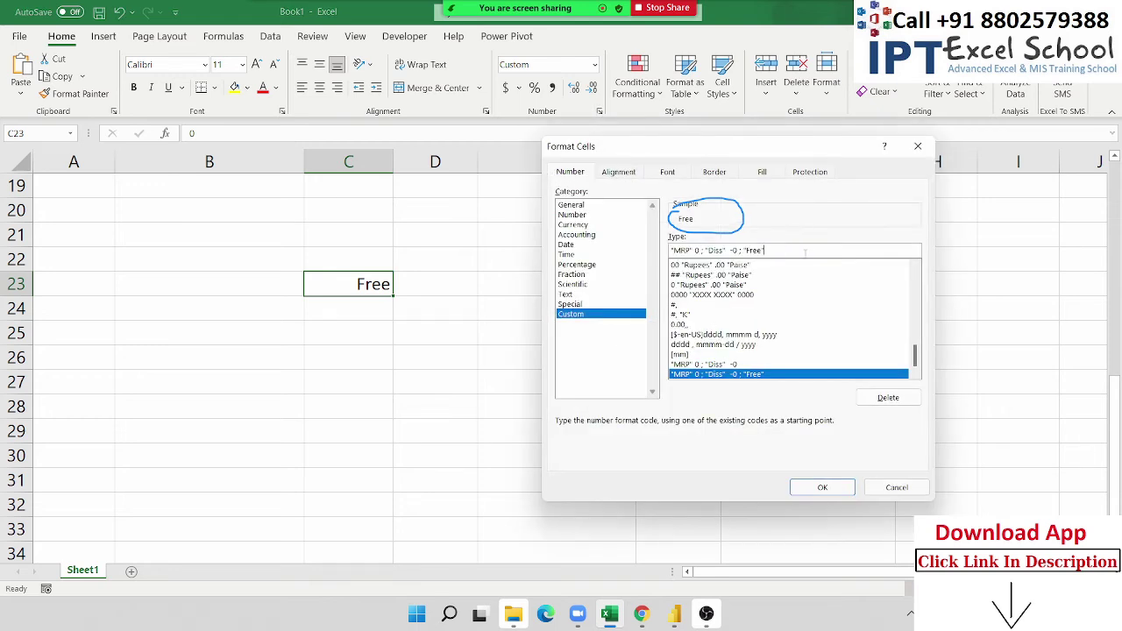
{"action": "left_click", "coordinate": [810, 253]}
{"action": "type", "text": "; \""}
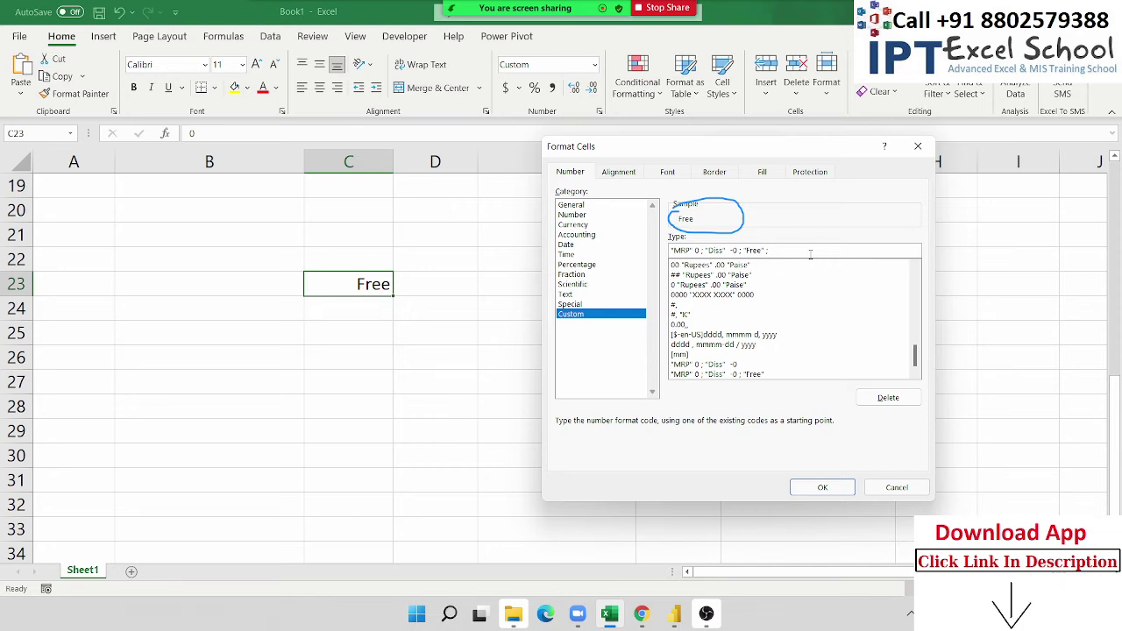
{"action": "type", "text": "DNF"}
{"action": "key", "text": "Return"}
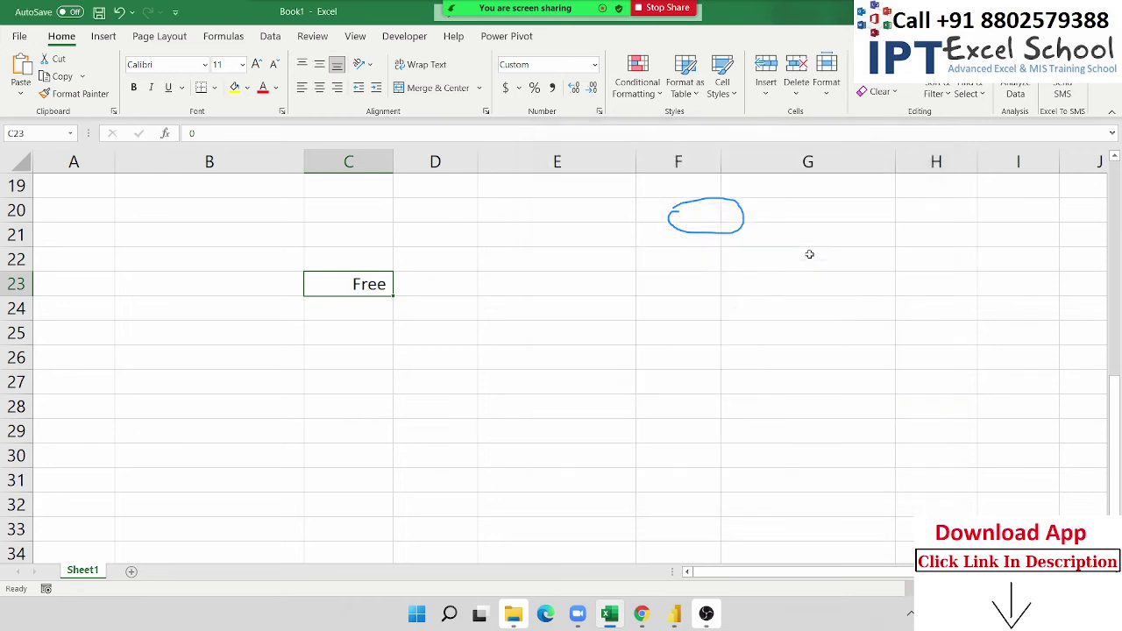
Enter the text sdf in C23 so it displays as DNF
{"action": "type", "text": "sdf"}
{"action": "key", "text": "Return"}
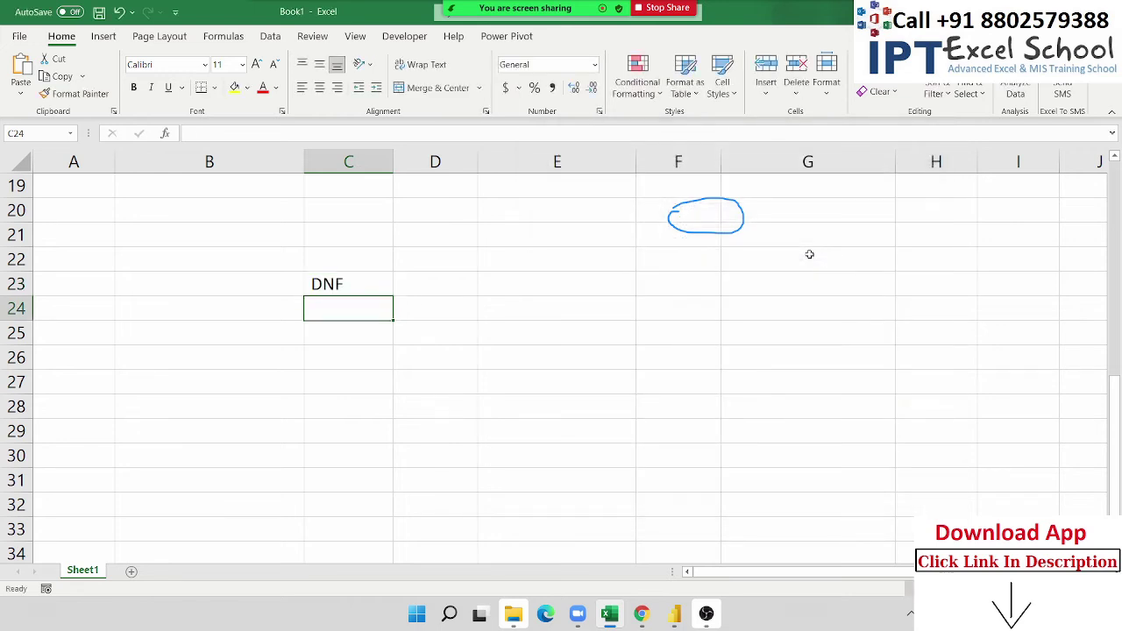
{"action": "key", "text": "Up"}
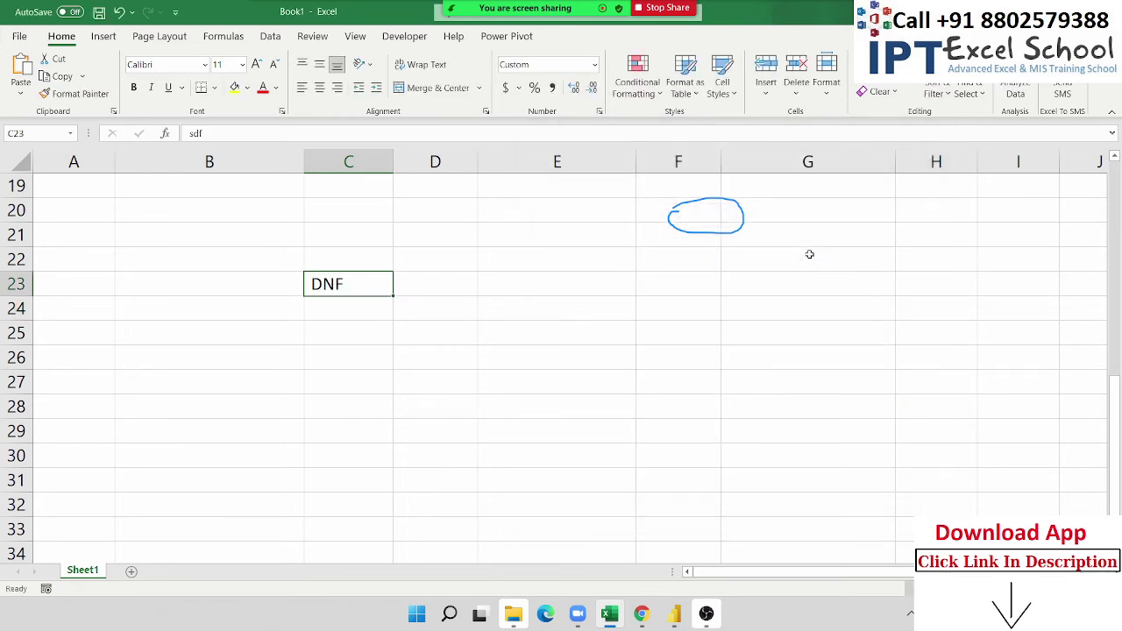
Review the four sections of C23's custom format code, then close it unchanged
{"action": "left_click", "coordinate": [601, 112]}
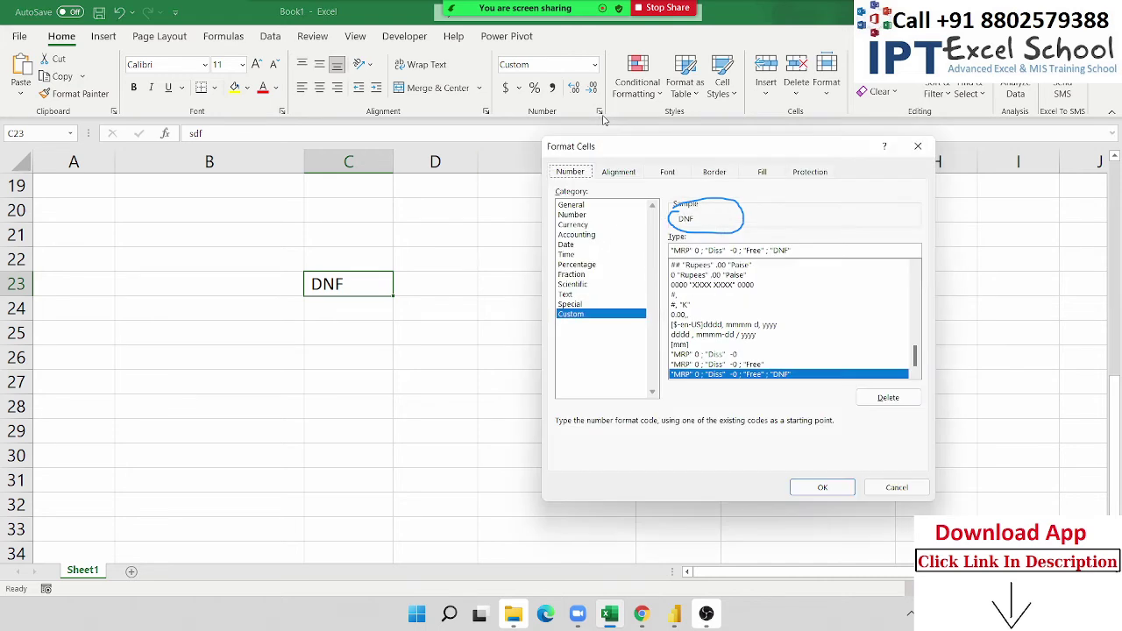
{"action": "mouse_move", "coordinate": [695, 250]}
{"action": "left_mouse_down"}
{"action": "mouse_move", "coordinate": [674, 250]}
{"action": "mouse_move", "coordinate": [793, 251]}
{"action": "left_mouse_up"}
{"action": "left_click_drag", "start_coordinate": [702, 251], "coordinate": [658, 253]}
{"action": "left_click_drag", "start_coordinate": [706, 251], "coordinate": [791, 251]}
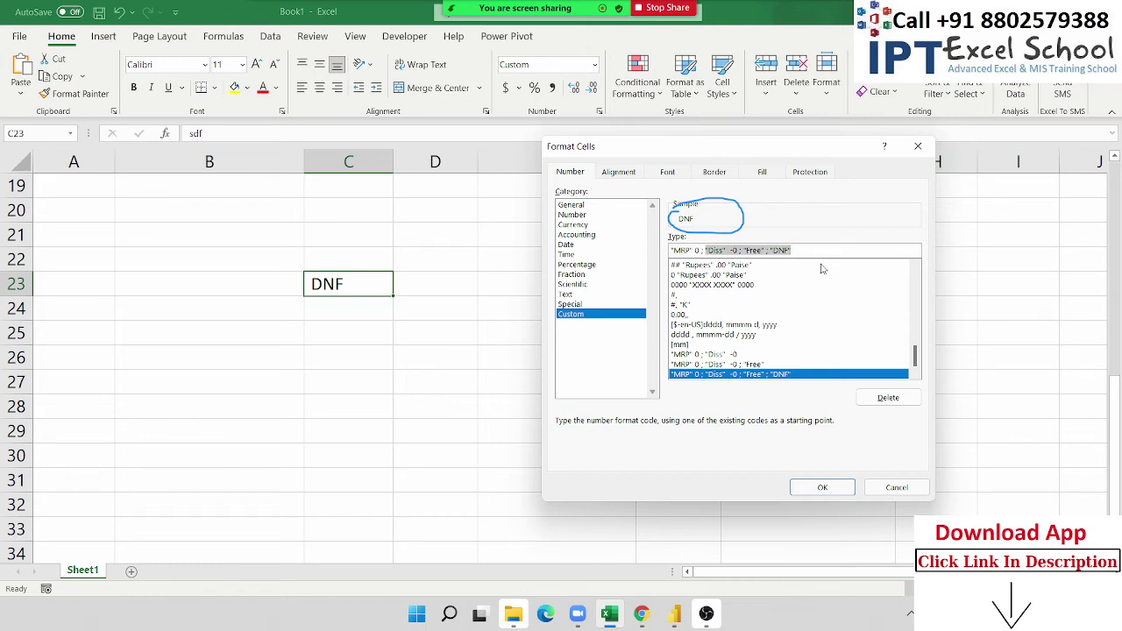
{"action": "key", "text": "Return"}
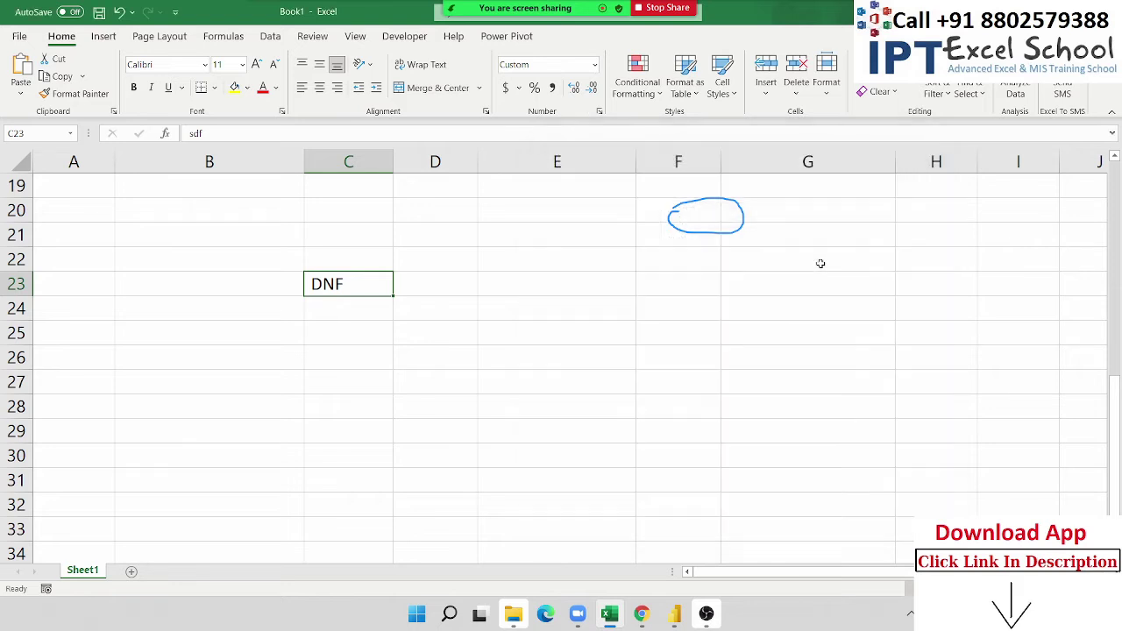
Add Sheet2 with the heading Name in A1 and four names in A2:A5
{"action": "left_click", "coordinate": [131, 571]}
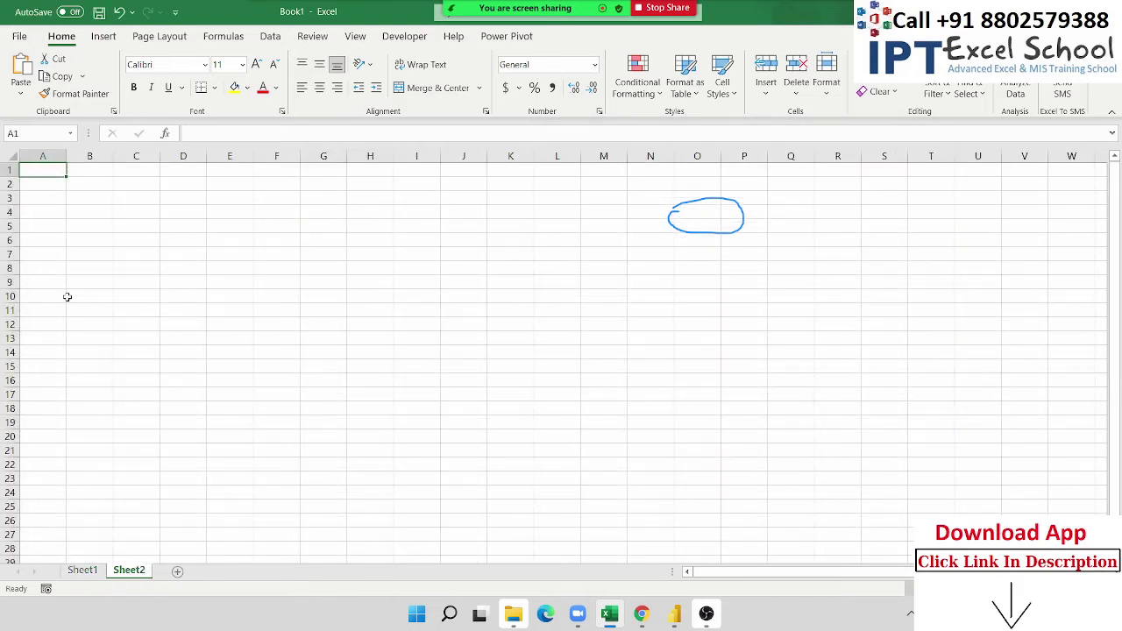
{"action": "type", "text": "Name"}
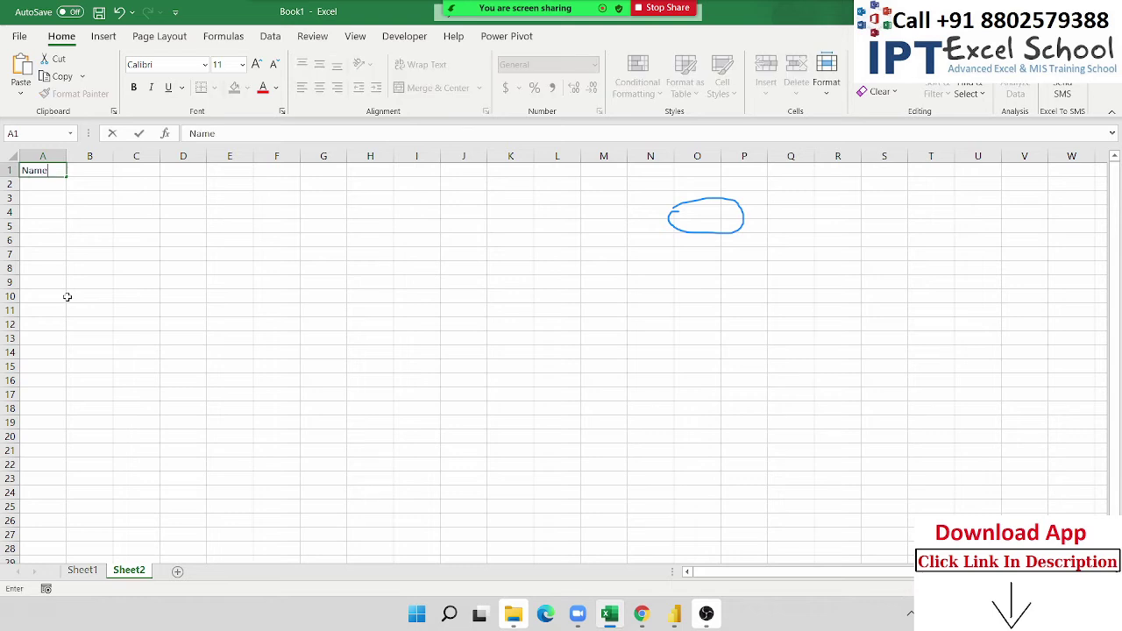
{"action": "key", "text": "Return"}
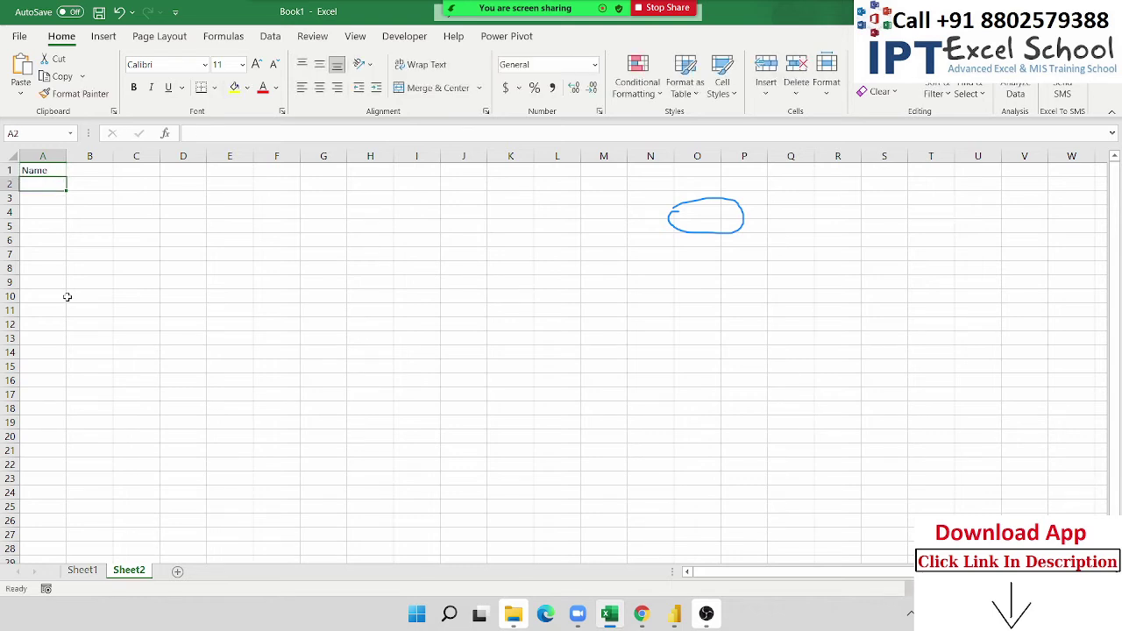
{"action": "type", "text": "Puja"}
{"action": "key", "text": "Return"}
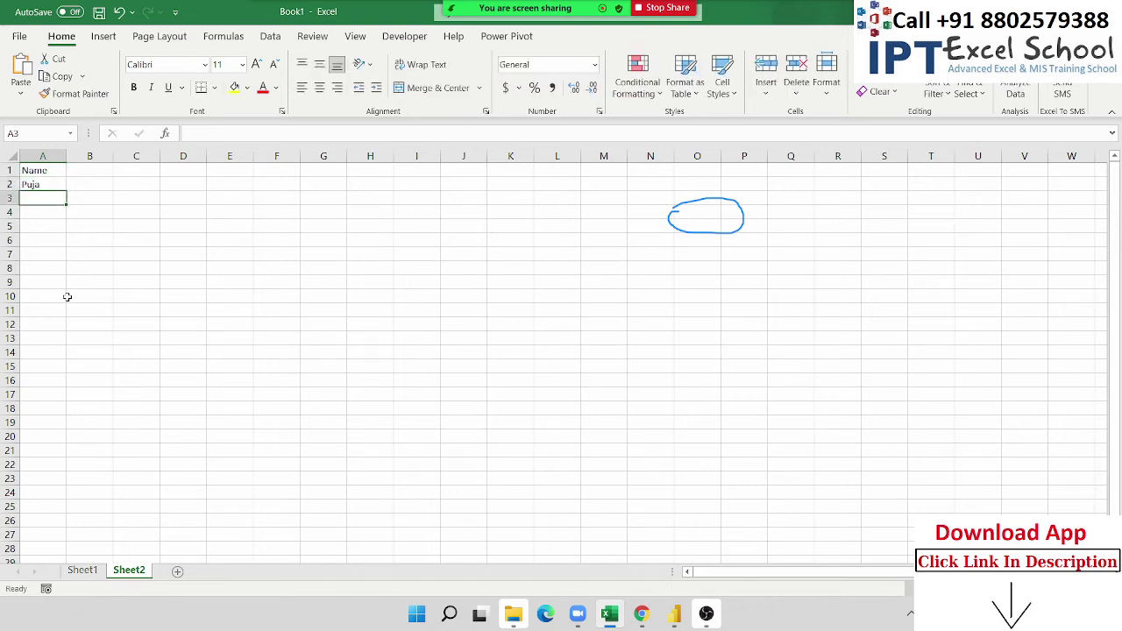
{"action": "type", "text": "Neetaj"}
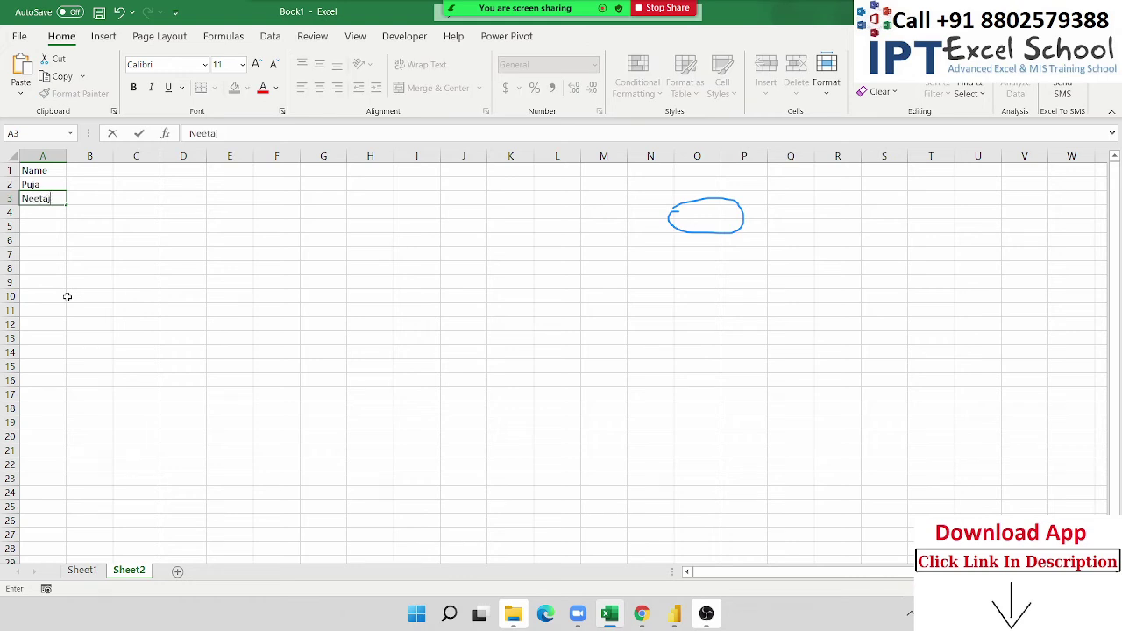
{"action": "key", "text": "Return"}
{"action": "type", "text": "U"}
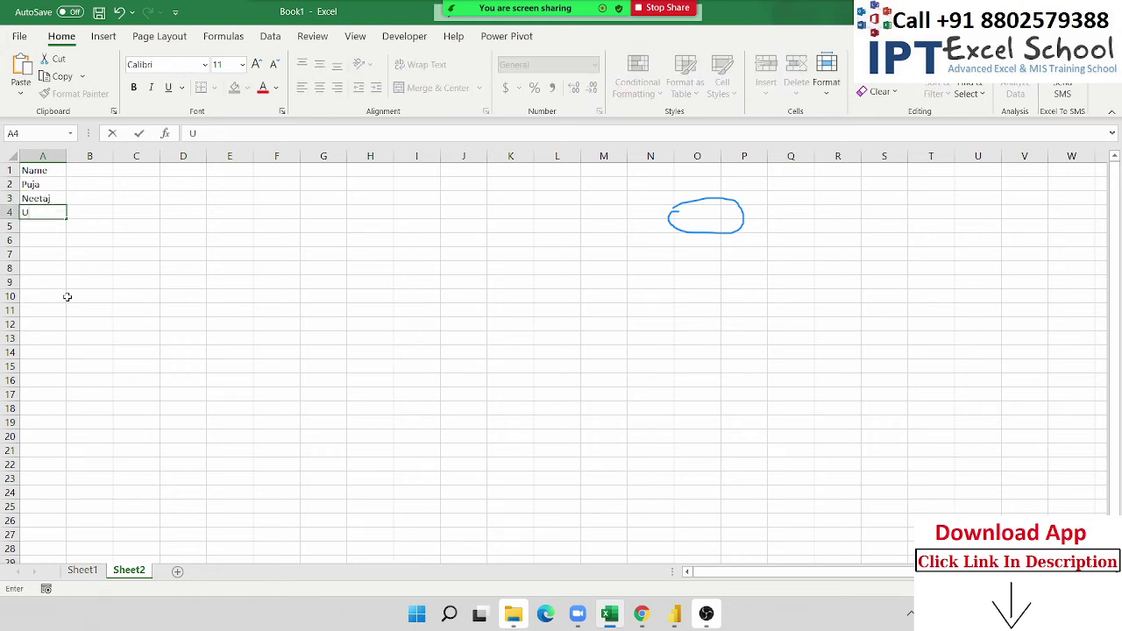
{"action": "type", "text": "day"}
{"action": "key", "text": "Return"}
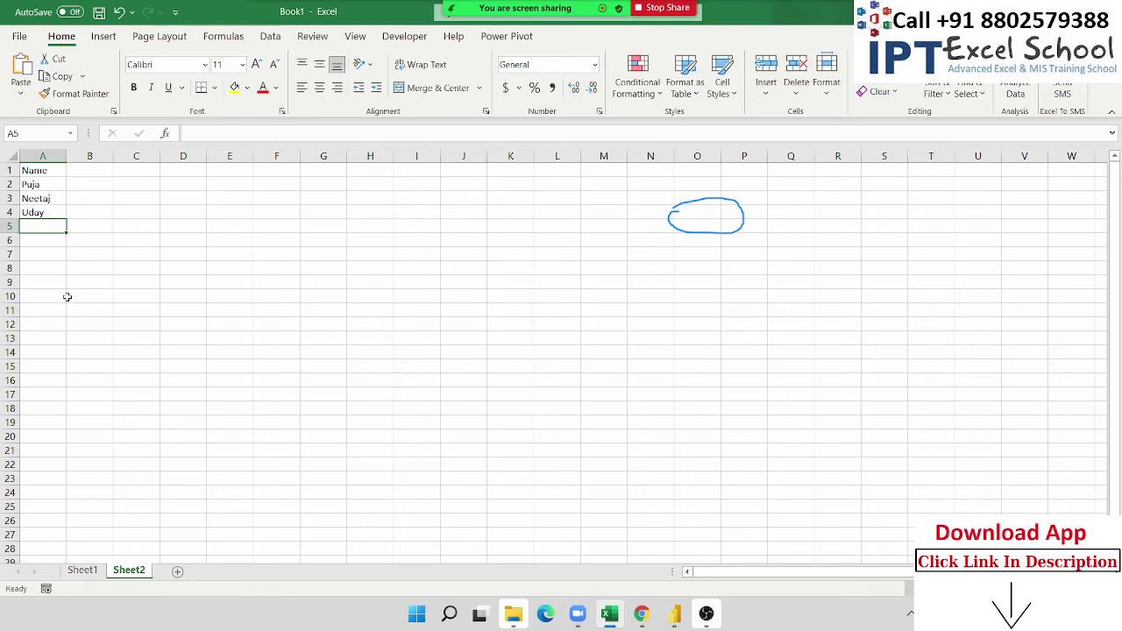
{"action": "type", "text": "Om"}
{"action": "key", "text": "Return"}
Fill dates from 1 Jul to 31 Jul across B1:AF1, removing the August dates
{"action": "key", "text": "ctrl+Home"}
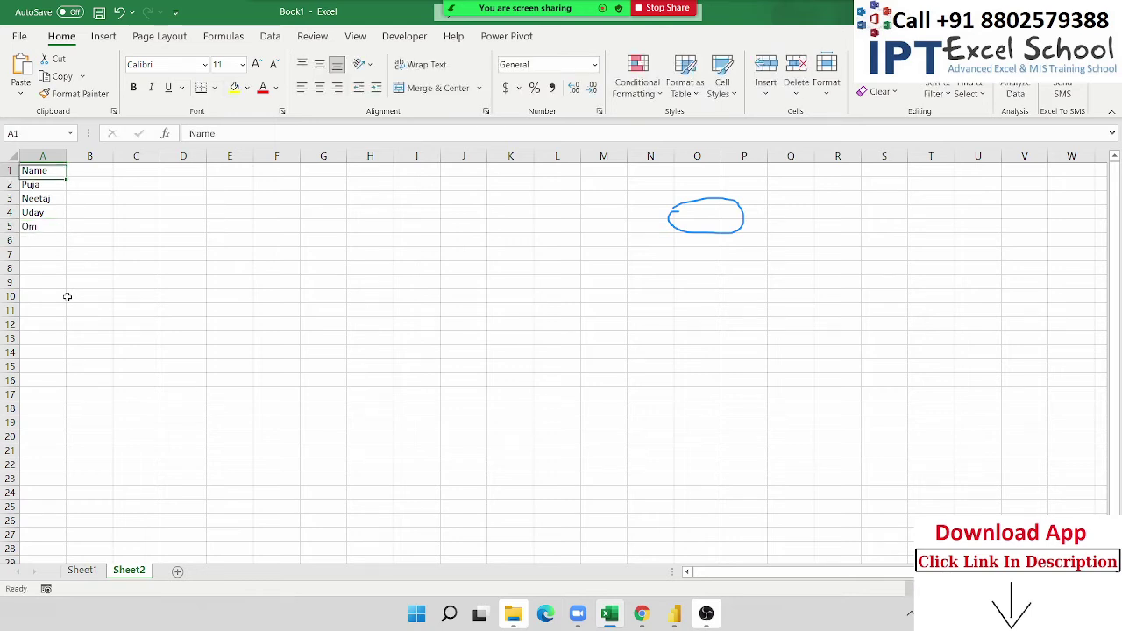
{"action": "key", "text": "Right"}
{"action": "type", "text": "//1"}
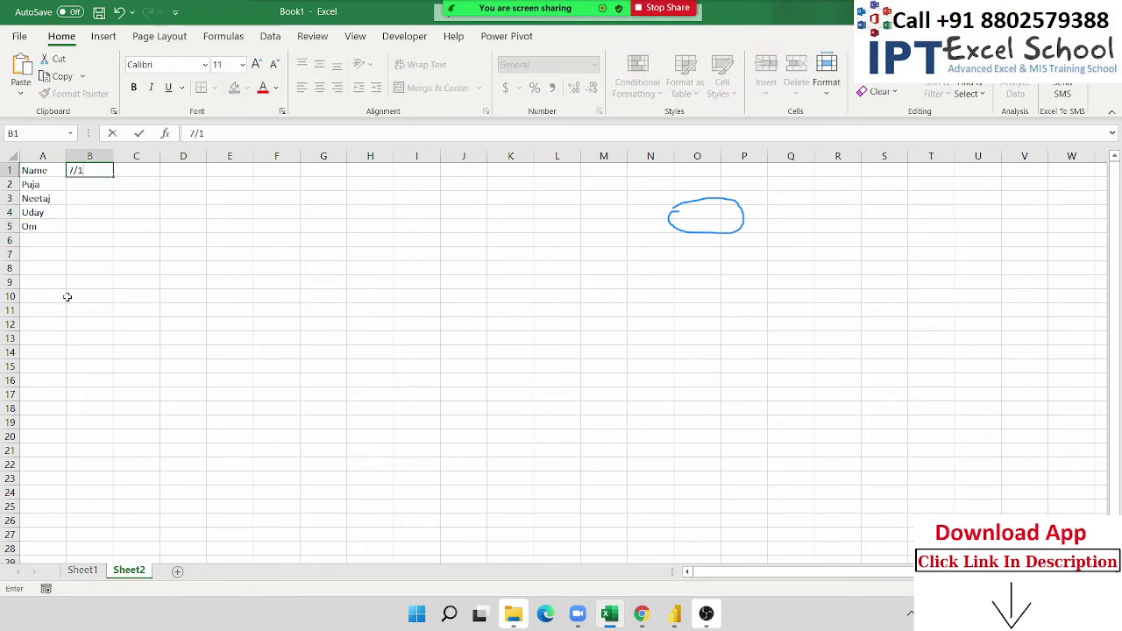
{"action": "type", "text": "3"}
{"action": "key", "text": "ctrl+Return"}
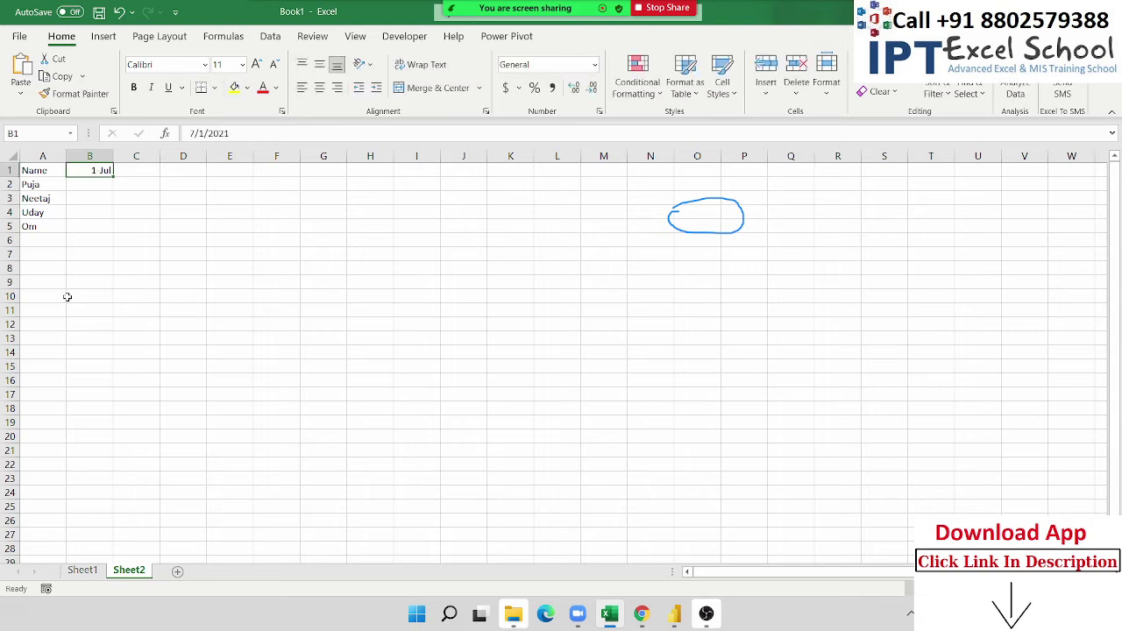
{"action": "left_click_drag", "start_coordinate": [114, 177], "coordinate": [1051, 237]}
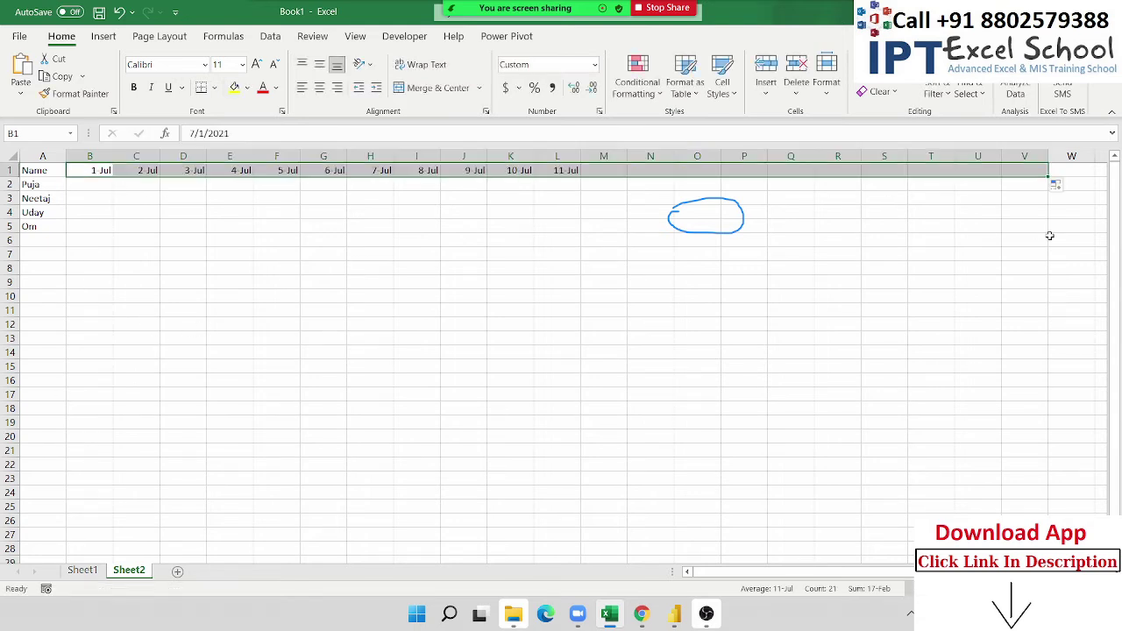
{"action": "left_click", "coordinate": [1017, 172]}
{"action": "mouse_move", "coordinate": [1049, 177]}
{"action": "left_mouse_down"}
{"action": "mouse_move", "coordinate": [1035, 178]}
{"action": "mouse_move", "coordinate": [1050, 180]}
{"action": "left_mouse_up"}
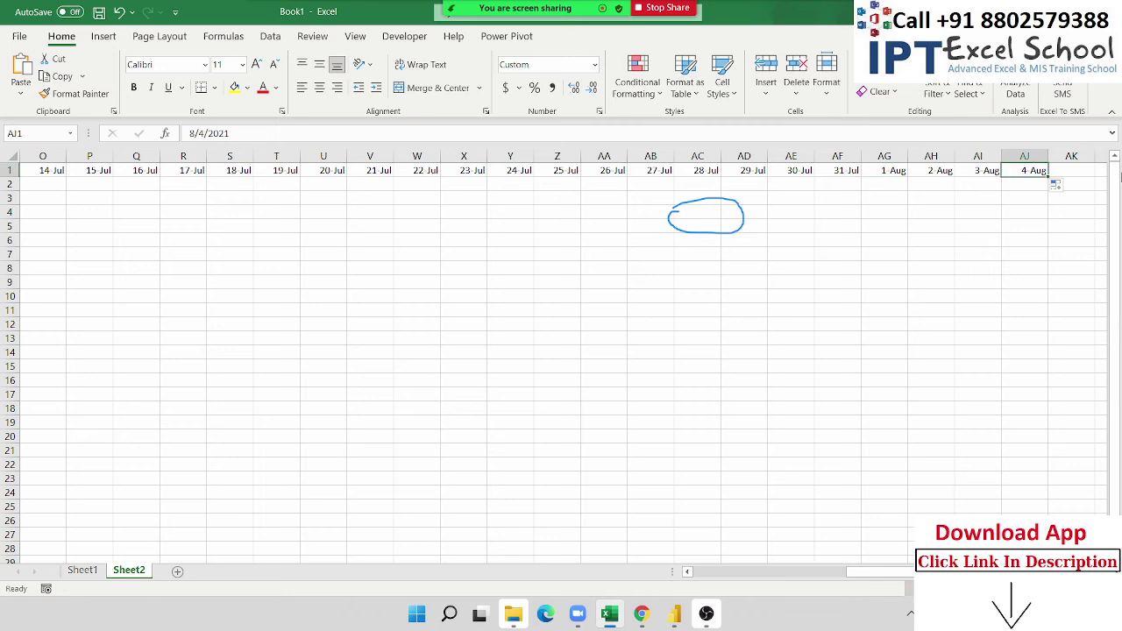
{"action": "left_click_drag", "start_coordinate": [1026, 171], "coordinate": [953, 172]}
{"action": "key", "text": "ctrl+Home"}
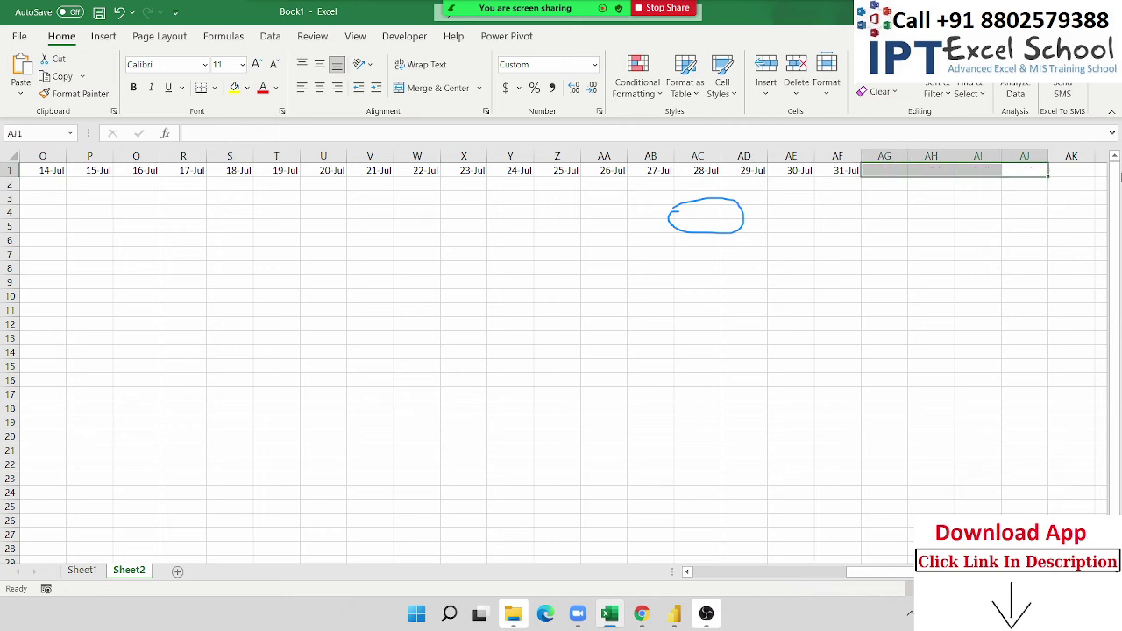
Enter a RANDBETWEEN(0,9) formula in B2
{"action": "left_click", "coordinate": [88, 184]}
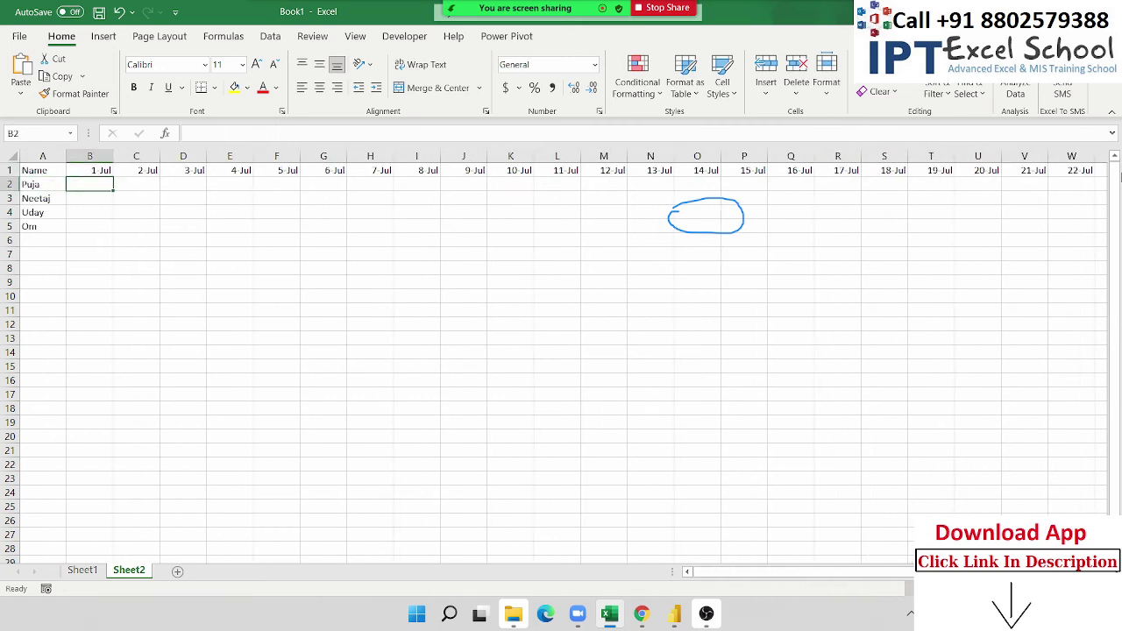
{"action": "type", "text": "=ra"}
{"action": "key", "text": "Down"}
{"action": "key", "text": "Down"}
{"action": "key", "text": "Down"}
{"action": "key", "text": "Tab"}
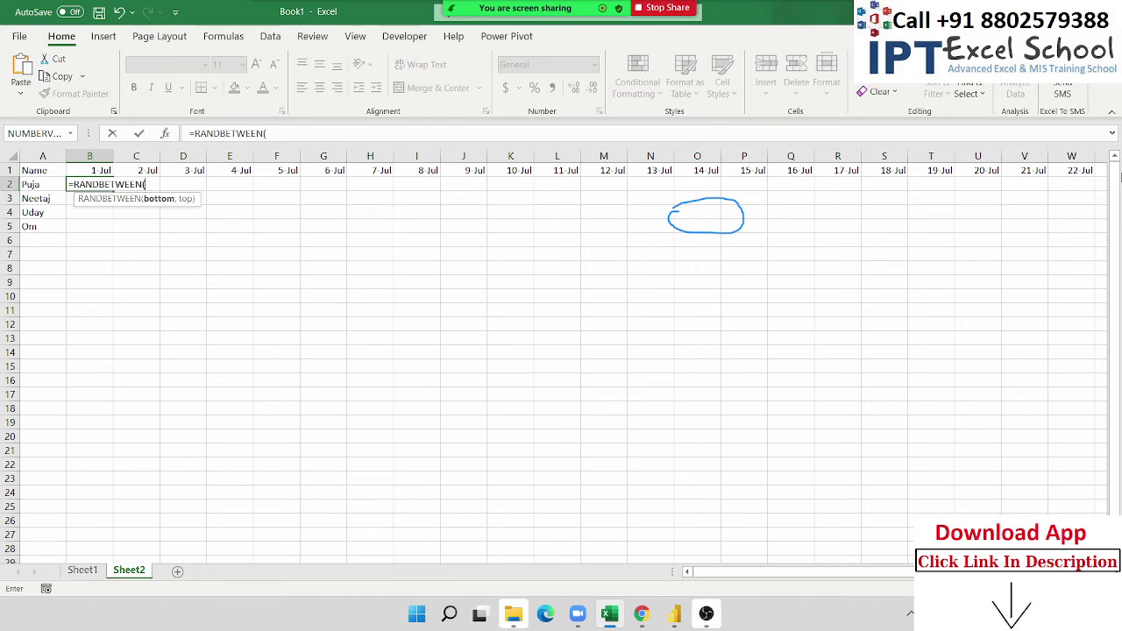
{"action": "type", "text": "0,1"}
{"action": "key", "text": "Return"}
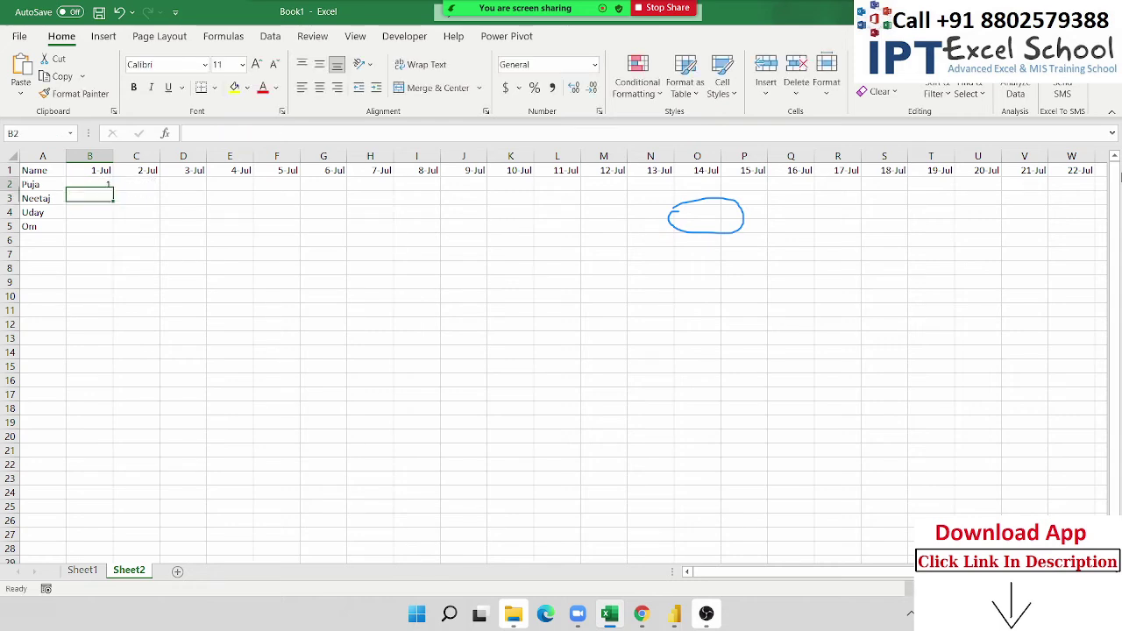
Fill the B2 formula across B2:AF5
{"action": "key", "text": "Up"}
{"action": "key", "text": "Up"}
{"action": "key", "text": "ctrl+Right"}
{"action": "key", "text": "Down"}
{"action": "key", "text": "ctrl+shift+Left"}
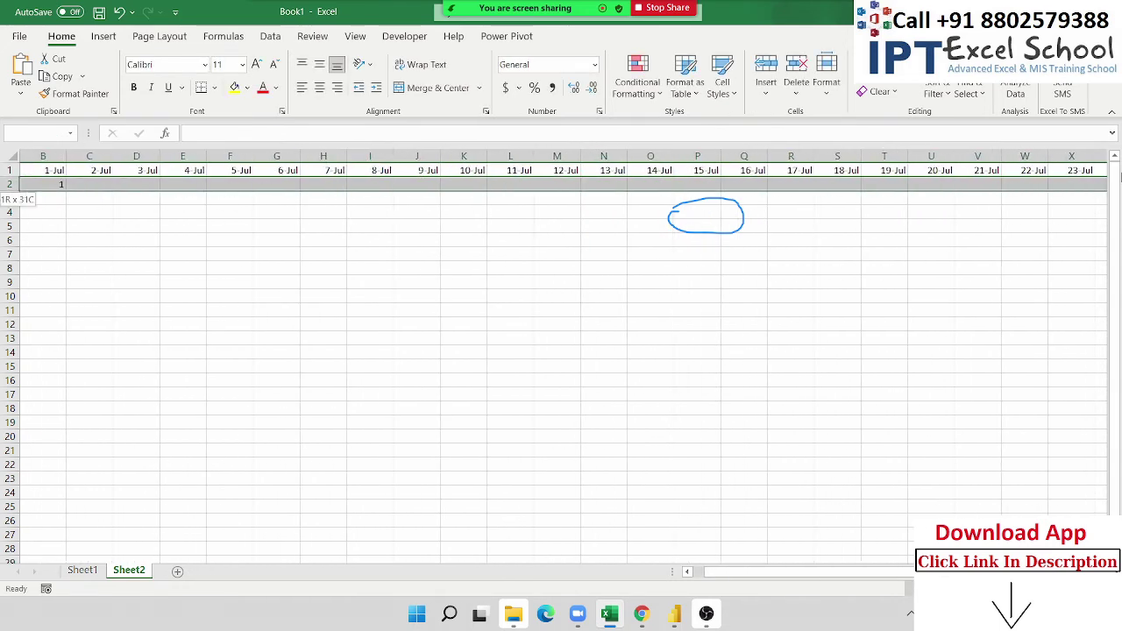
{"action": "key", "text": "shift+Down"}
{"action": "key", "text": "shift+Down"}
{"action": "key", "text": "shift+Down"}
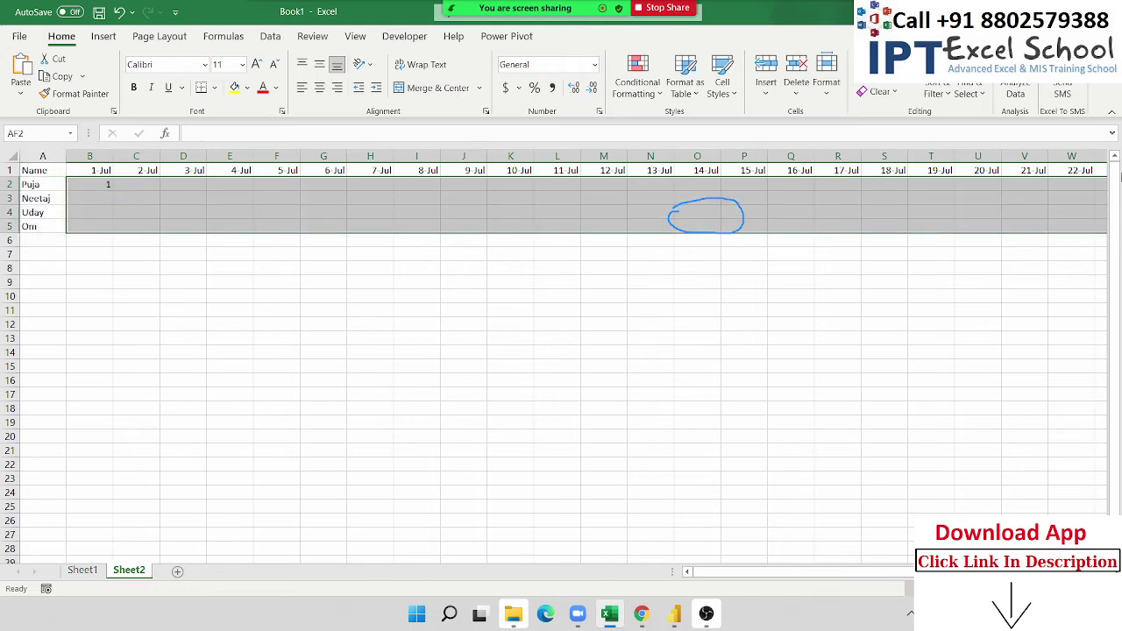
{"action": "key", "text": "ctrl+r"}
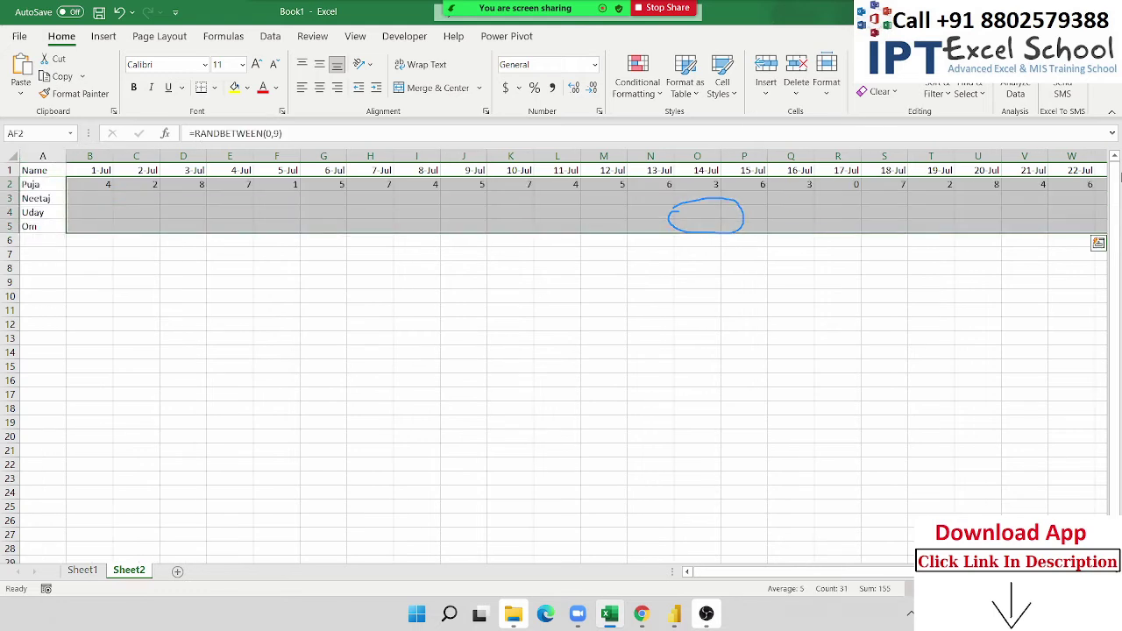
{"action": "key", "text": "ctrl+d"}
Copy B2:AF5 and paste it back as values, then check the digits
{"action": "key", "text": "ctrl+c"}
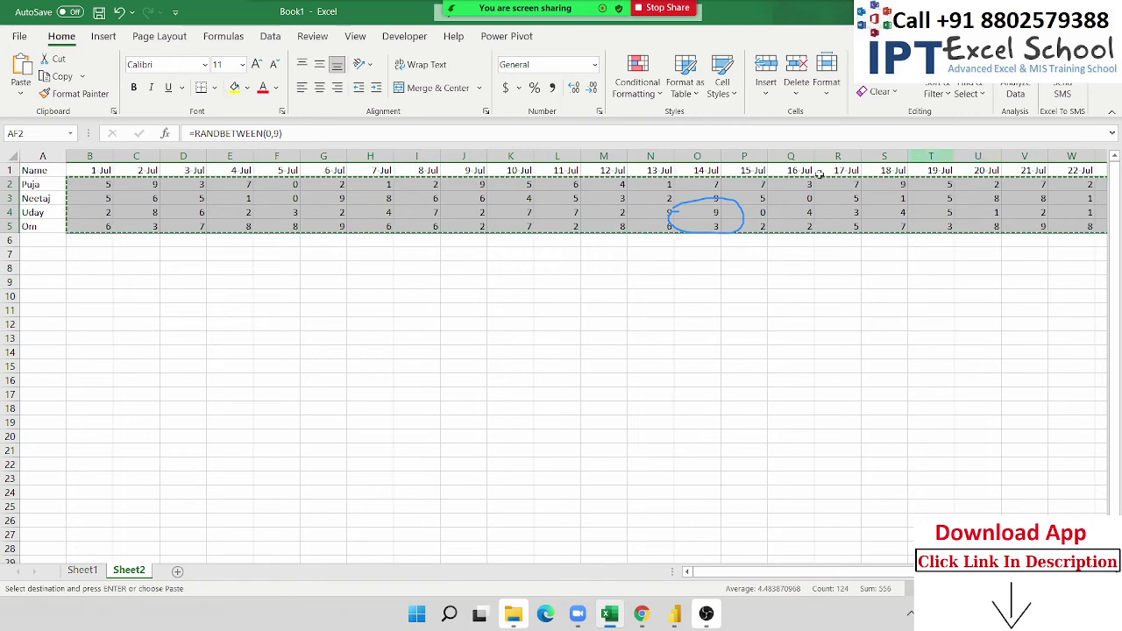
{"action": "left_click", "coordinate": [21, 93]}
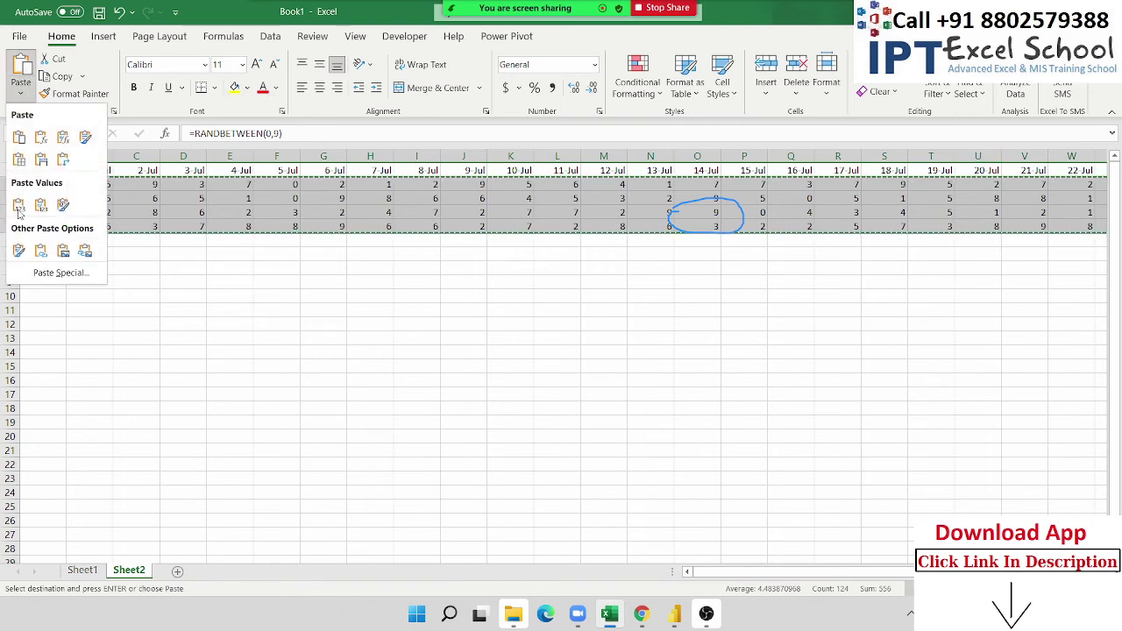
{"action": "left_click", "coordinate": [18, 207]}
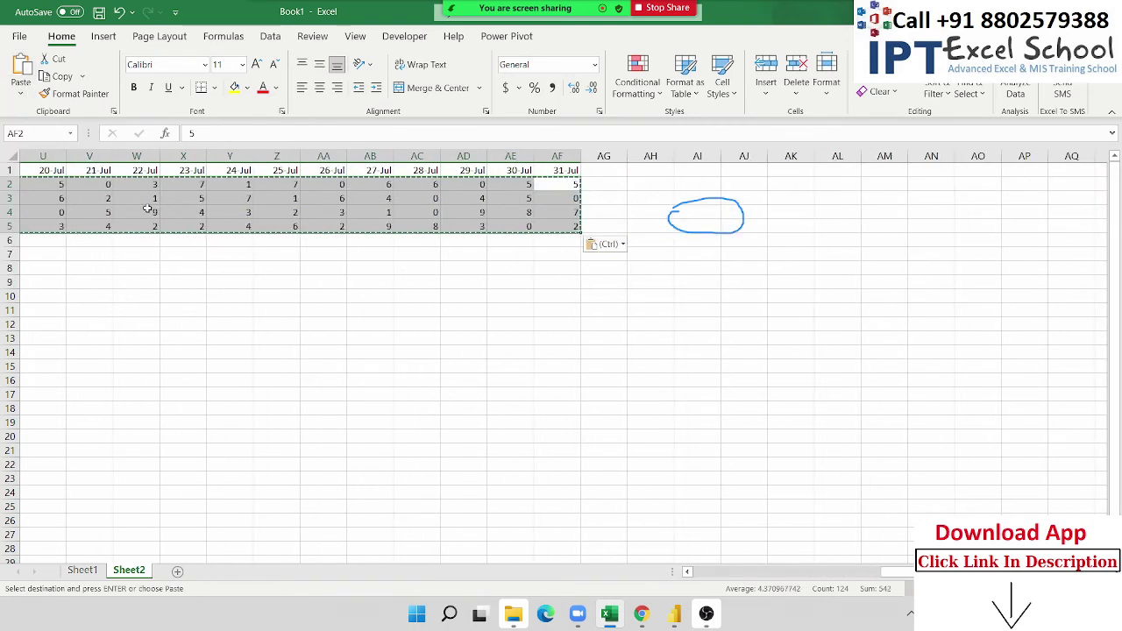
{"action": "key", "text": "Escape"}
{"action": "left_click", "coordinate": [151, 204]}
{"action": "key", "text": "Up"}
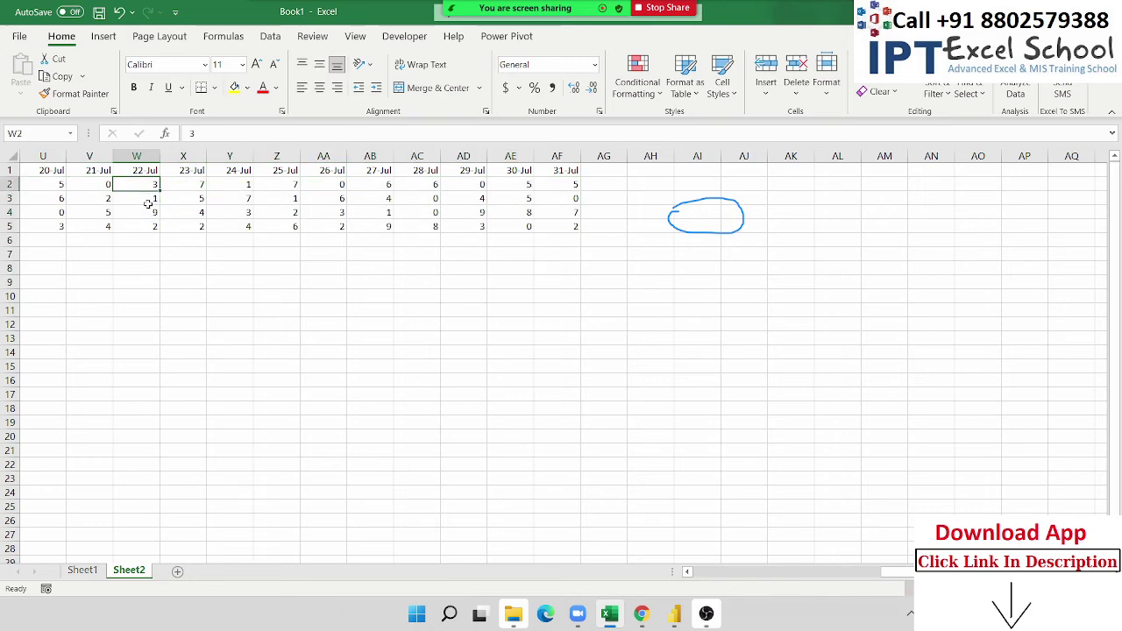
{"action": "key", "text": "Left"}
{"action": "key", "text": "ctrl+Left"}
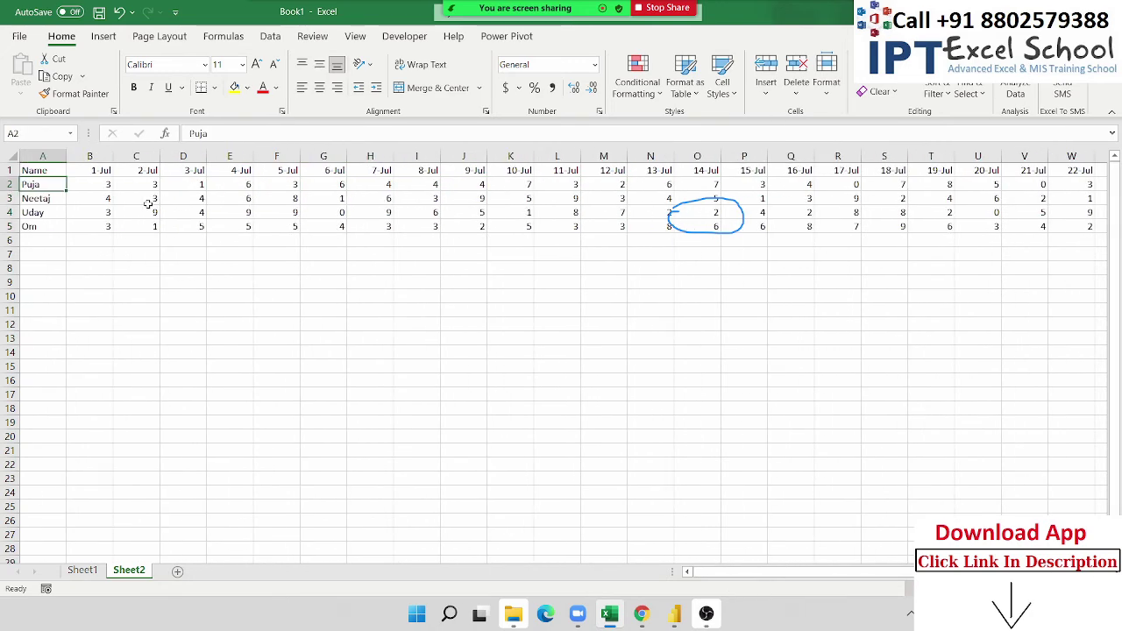
{"action": "key", "text": "Right"}
{"action": "key", "text": "Right"}
{"action": "key", "text": "Right"}
{"action": "key", "text": "Right"}
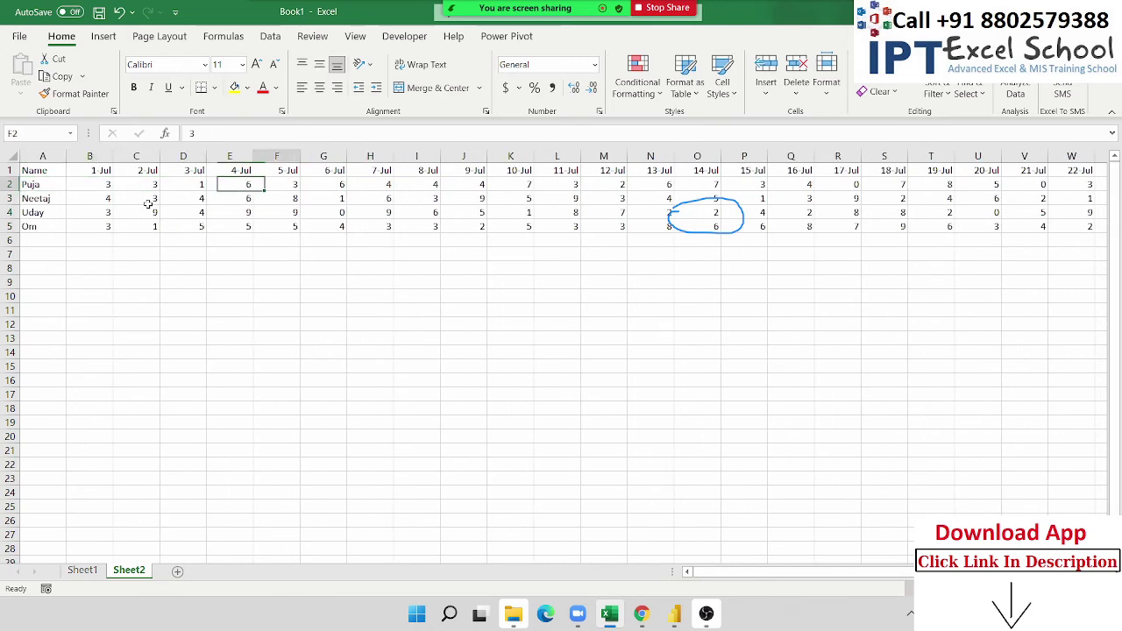
{"action": "key", "text": "Right"}
{"action": "key", "text": "Right"}
{"action": "key", "text": "Right"}
{"action": "key", "text": "Right"}
{"action": "key", "text": "Right"}
{"action": "key", "text": "Right"}
{"action": "key", "text": "Right"}
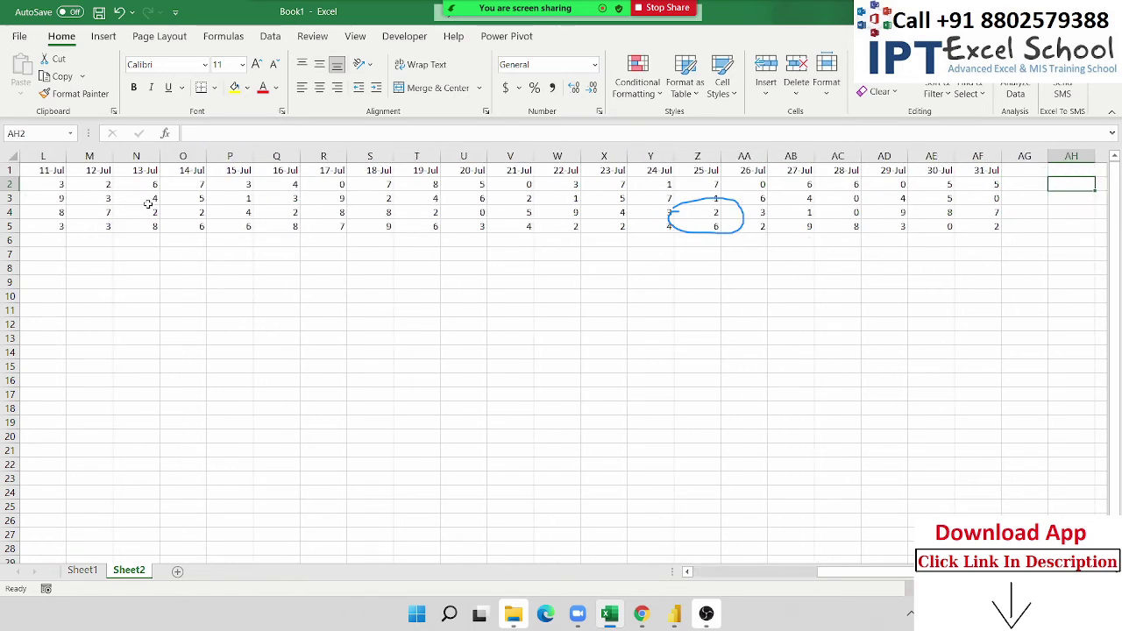
Check the random values and select the B2:AF5 grid
{"action": "key", "text": "Left"}
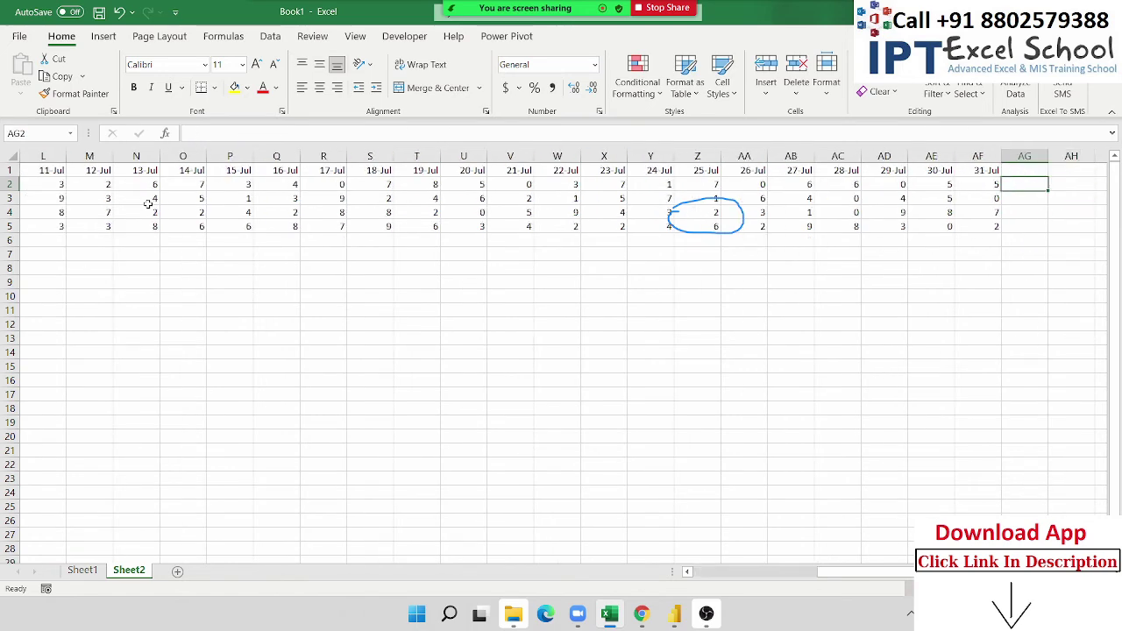
{"action": "key", "text": "Left"}
{"action": "key", "text": "Left"}
{"action": "key", "text": "Left"}
{"action": "key", "text": "ctrl+Left"}
{"action": "key", "text": "Right"}
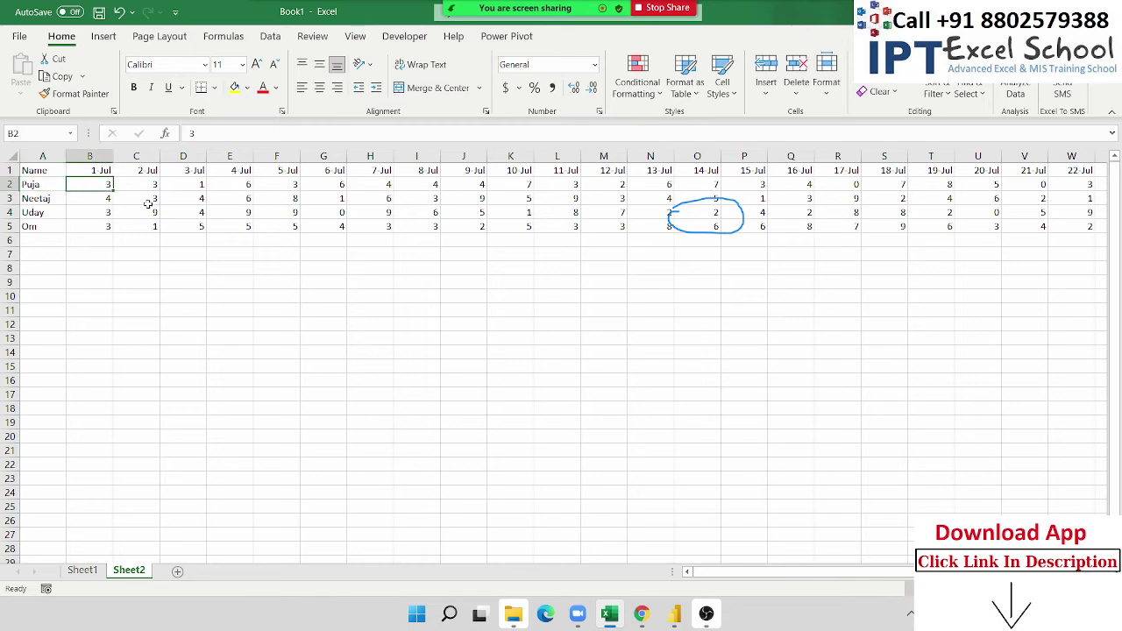
{"action": "key", "text": "Right"}
{"action": "key", "text": "Right"}
{"action": "key", "text": "Right"}
{"action": "key", "text": "Right"}
{"action": "key", "text": "Right"}
{"action": "key", "text": "Down"}
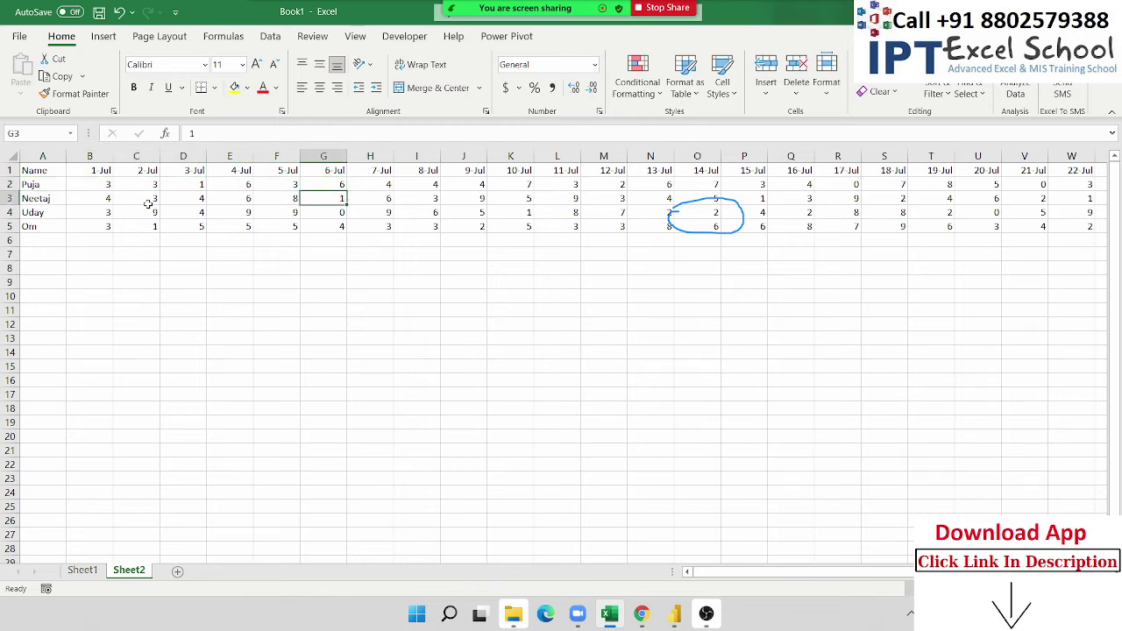
{"action": "key", "text": "Left"}
{"action": "key", "text": "Left"}
{"action": "key", "text": "Left"}
{"action": "key", "text": "Left"}
{"action": "key", "text": "Up"}
{"action": "key", "text": "Left"}
{"action": "key", "text": "ctrl+shift+Right"}
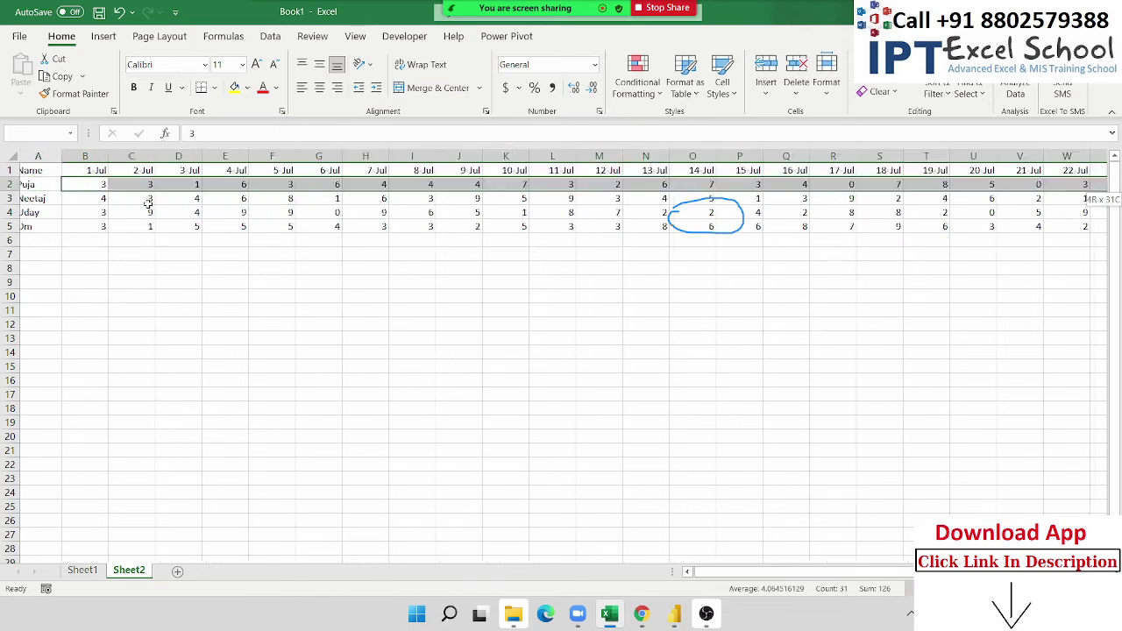
{"action": "key", "text": "shift+Down"}
{"action": "key", "text": "shift+Down"}
{"action": "key", "text": "shift+Down"}
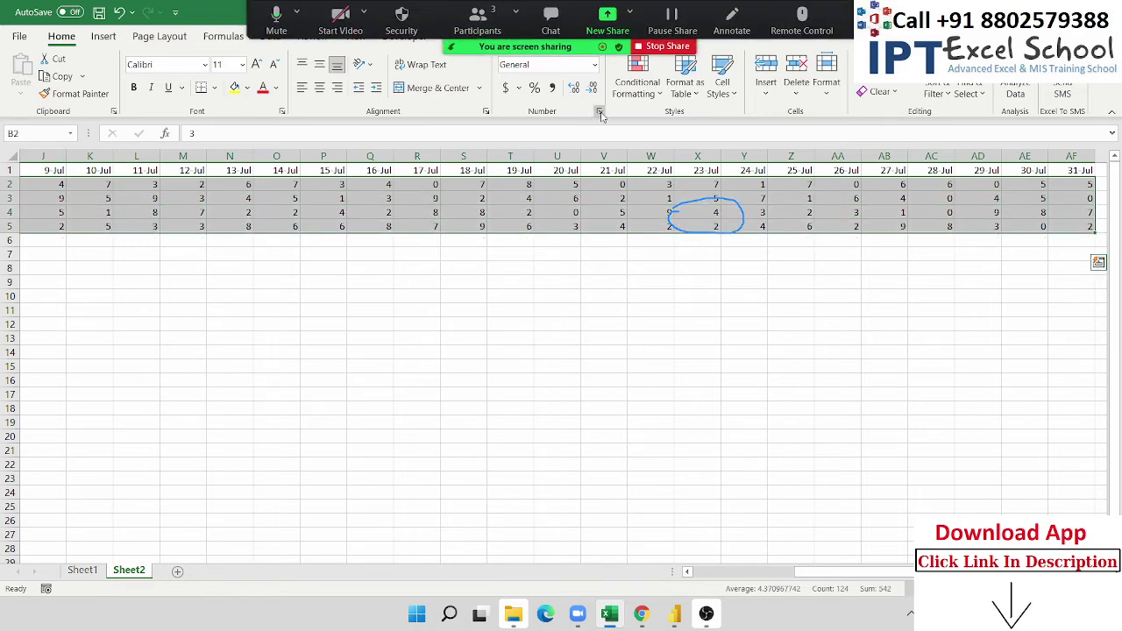
Apply the custom format "P";;"A" to the selected grid
{"action": "key", "text": "ctrl+1"}
{"action": "left_click", "coordinate": [574, 313]}
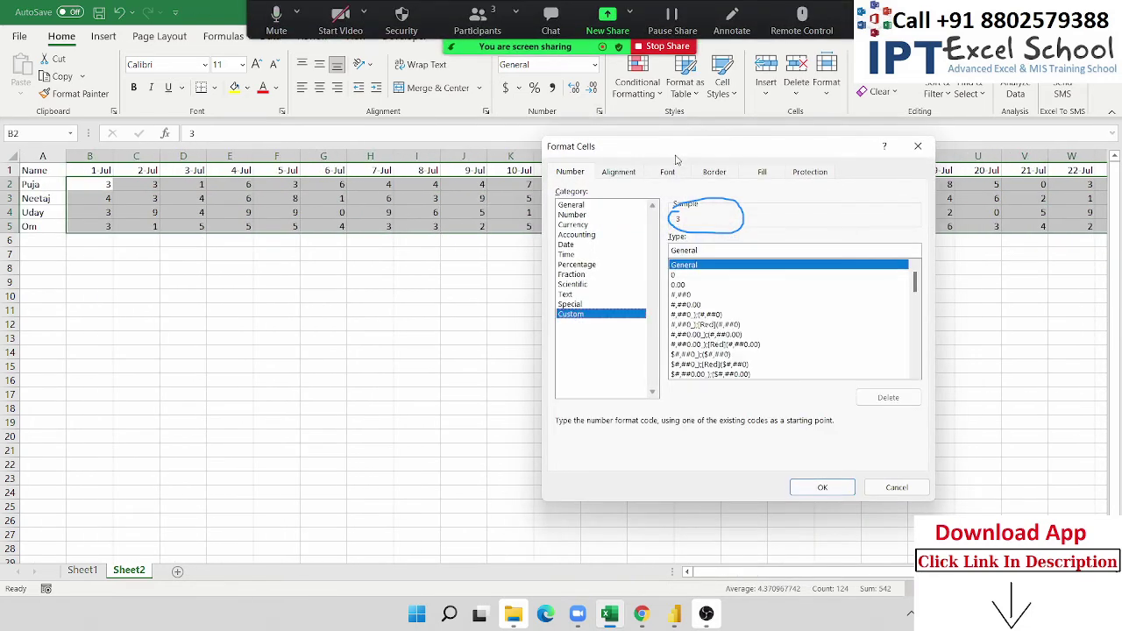
{"action": "double_click", "coordinate": [685, 249]}
{"action": "type", "text": "\"P"}
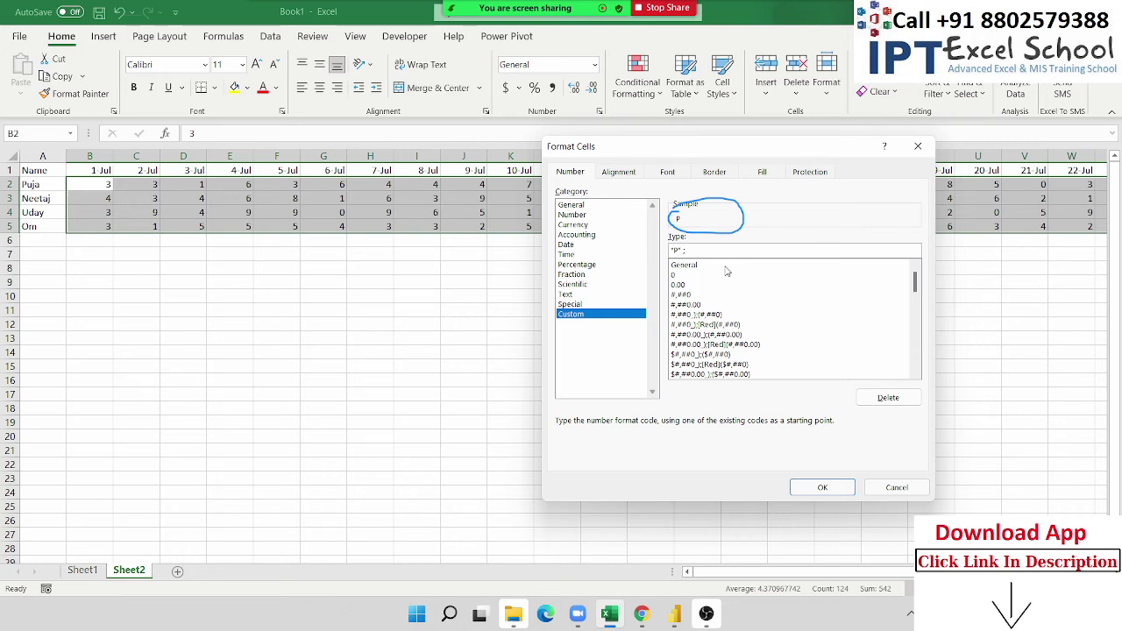
{"action": "type", "text": ";"}
{"action": "type", "text": "\"A"}
{"action": "key", "text": "Return"}
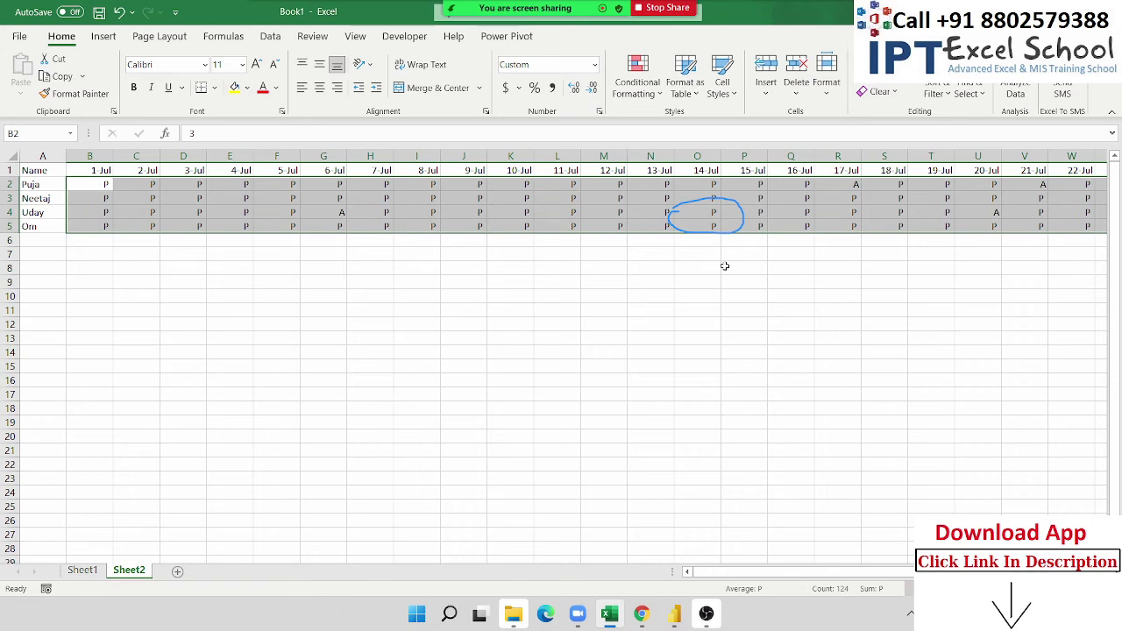
Insert [RED] before "A" so the format becomes "P";;[RED]"A"
{"action": "left_click", "coordinate": [598, 112]}
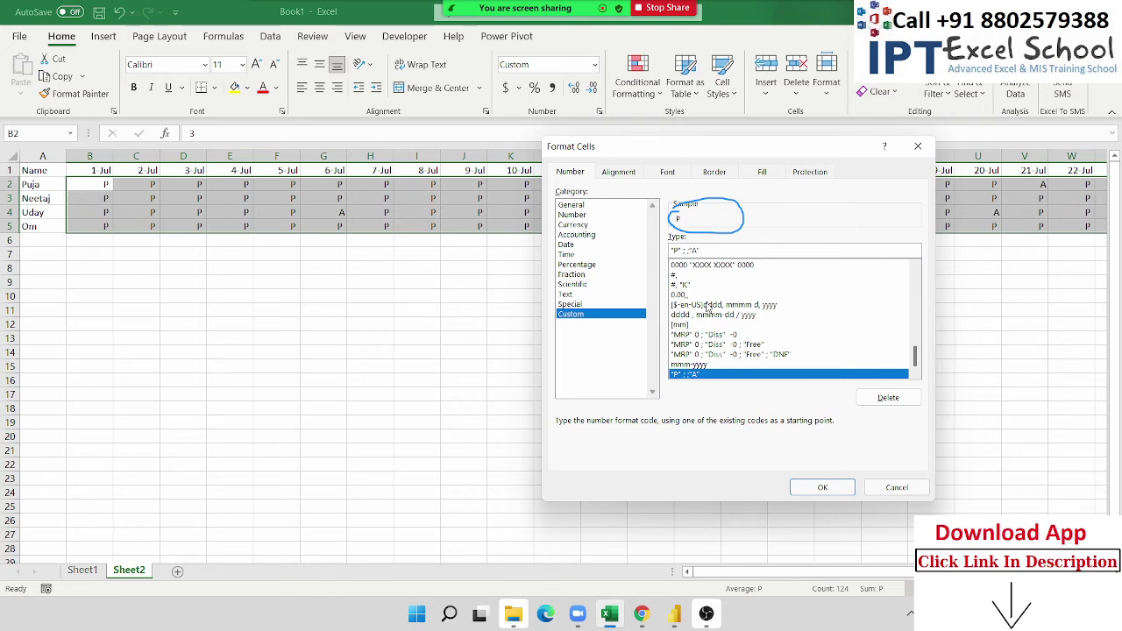
{"action": "type", "text": ";"}
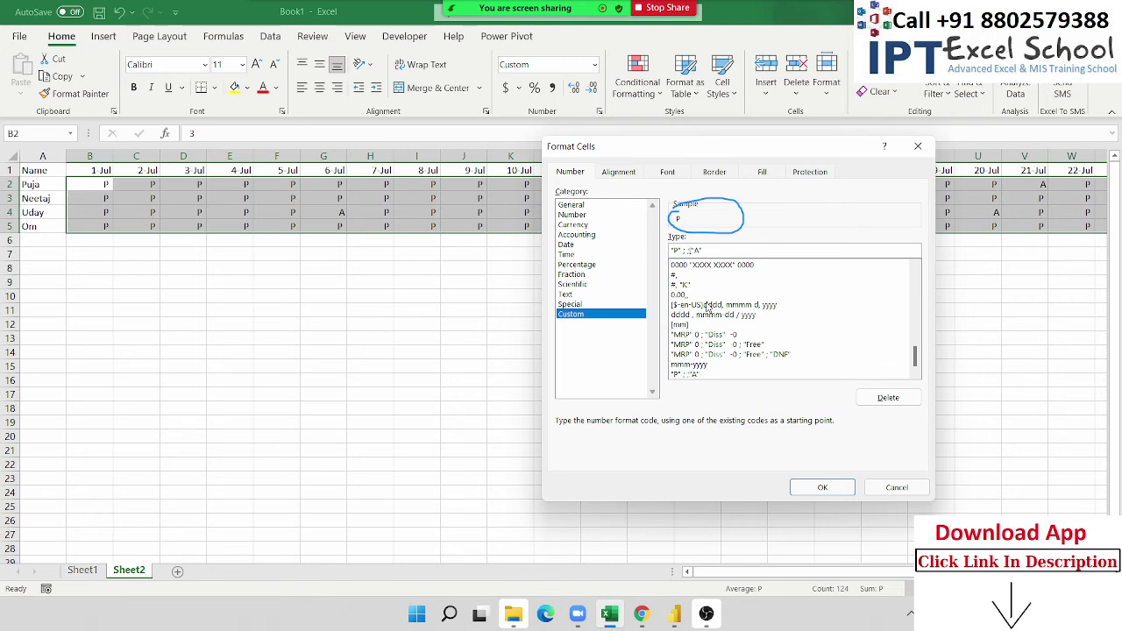
{"action": "type", "text": "[RED]"}
{"action": "key", "text": "Return"}
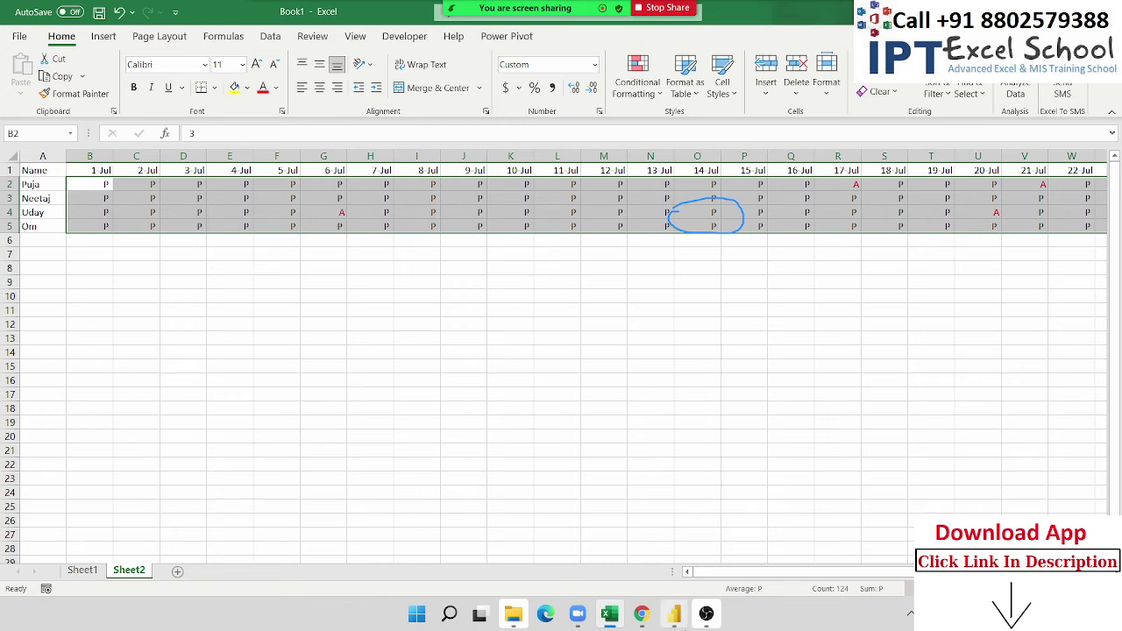
In Chrome's number-format guide, expand 'Guidelines for including text and adding spacing' and highlight examples
{"action": "left_click", "coordinate": [642, 614]}
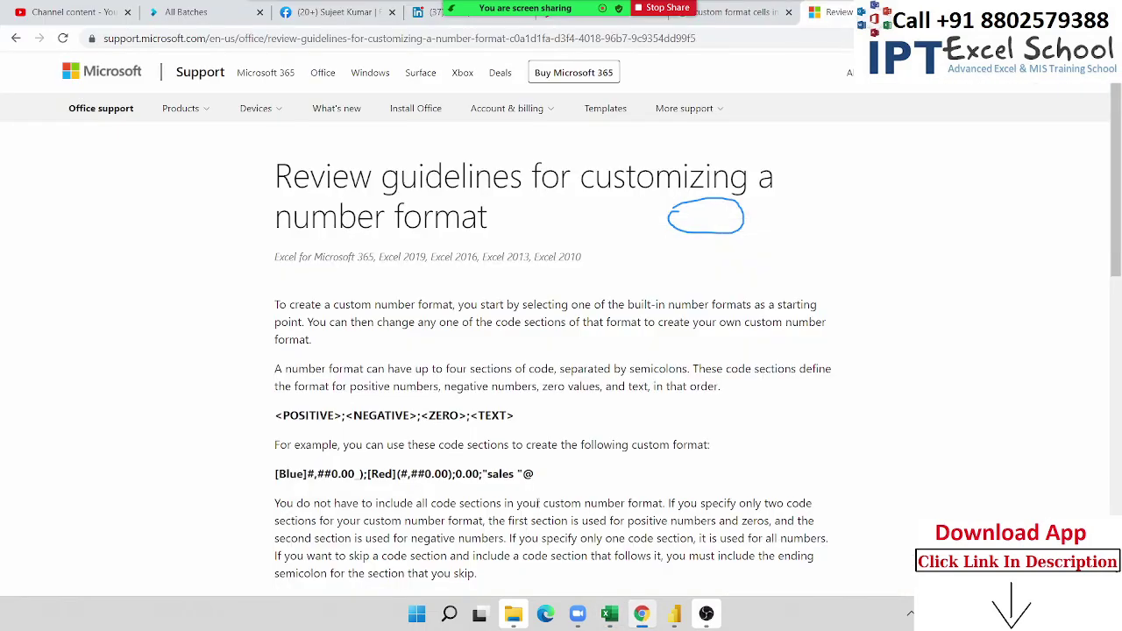
{"action": "scroll", "coordinate": [561, 351], "scroll_direction": "down", "scroll_amount": 2}
{"action": "left_click_drag", "start_coordinate": [367, 328], "coordinate": [378, 328]}
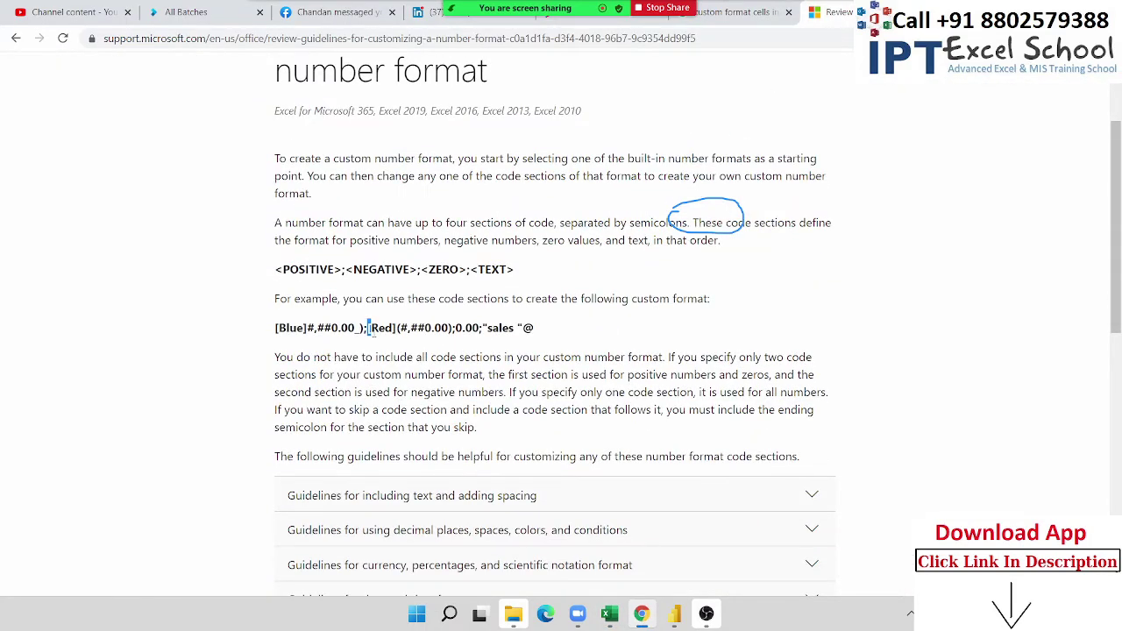
{"action": "scroll", "coordinate": [544, 446], "scroll_direction": "down", "scroll_amount": 3}
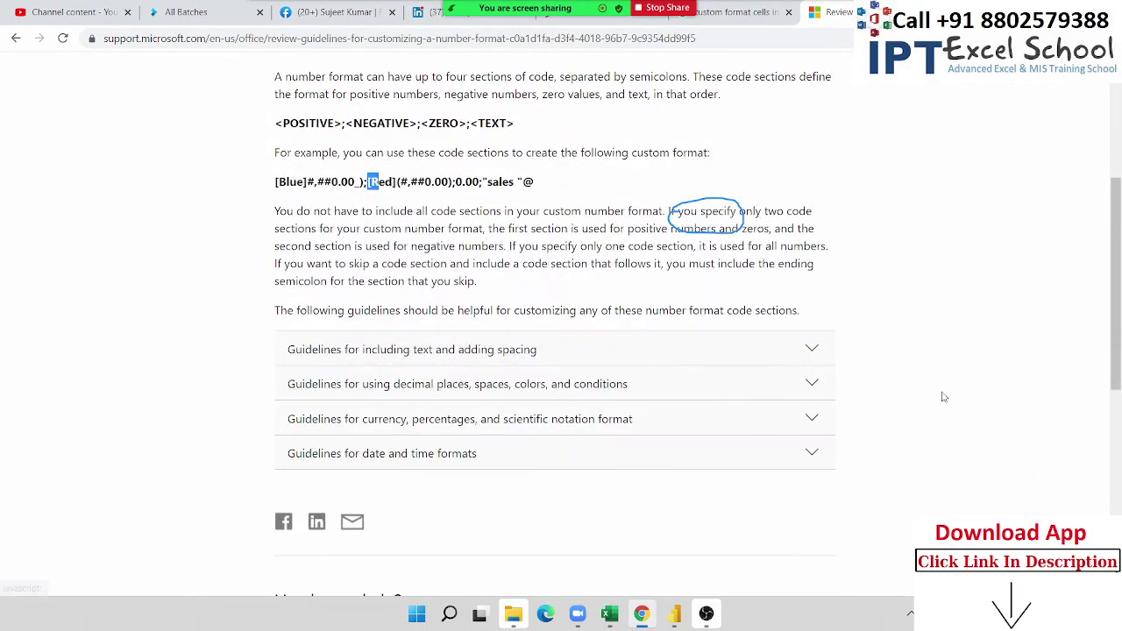
{"action": "left_click", "coordinate": [833, 359]}
{"action": "scroll", "coordinate": [831, 399], "scroll_direction": "down", "scroll_amount": 3}
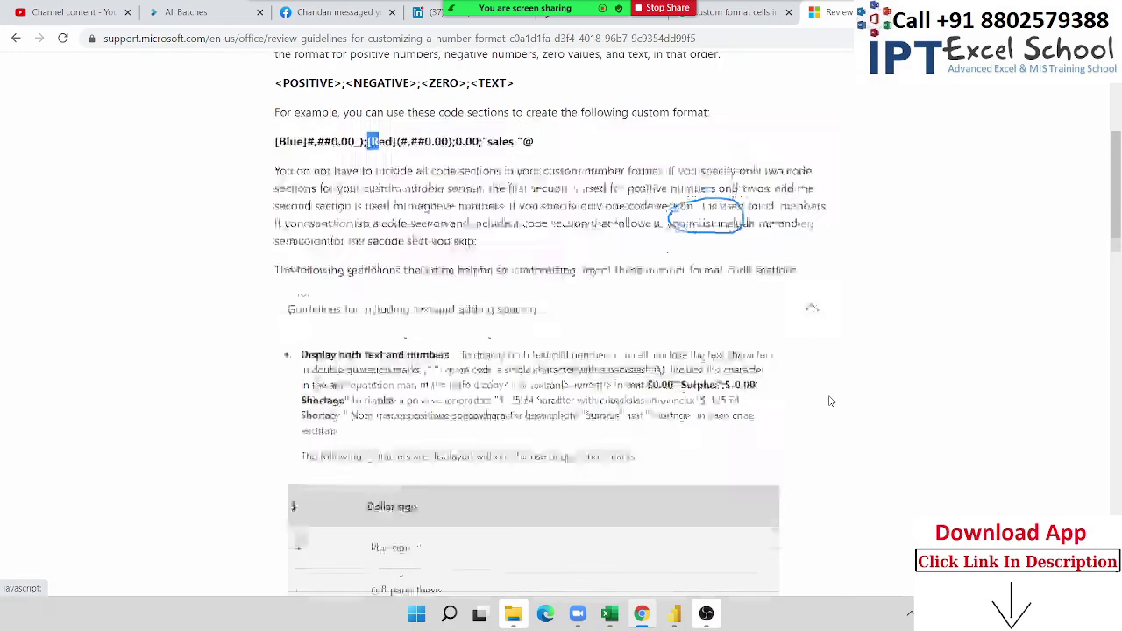
{"action": "scroll", "coordinate": [831, 400], "scroll_direction": "up", "scroll_amount": 3}
{"action": "scroll", "coordinate": [831, 399], "scroll_direction": "up", "scroll_amount": 5}
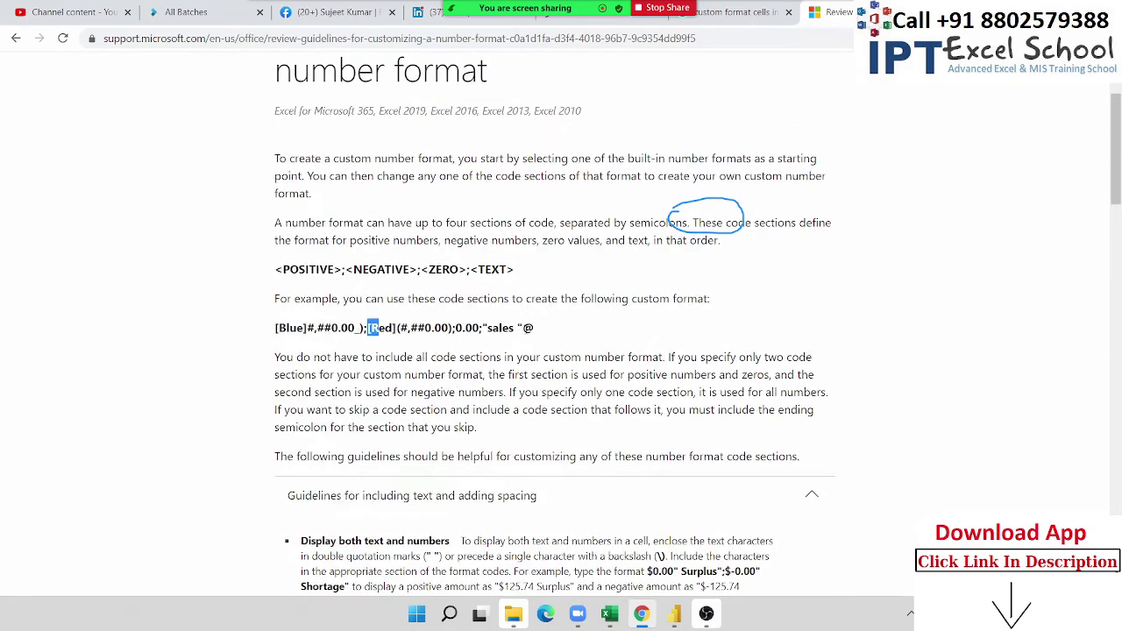
{"action": "double_click", "coordinate": [528, 327]}
Back in Excel, add Sheet3 and enter the header Name in A1
{"action": "key", "text": "alt+Tab"}
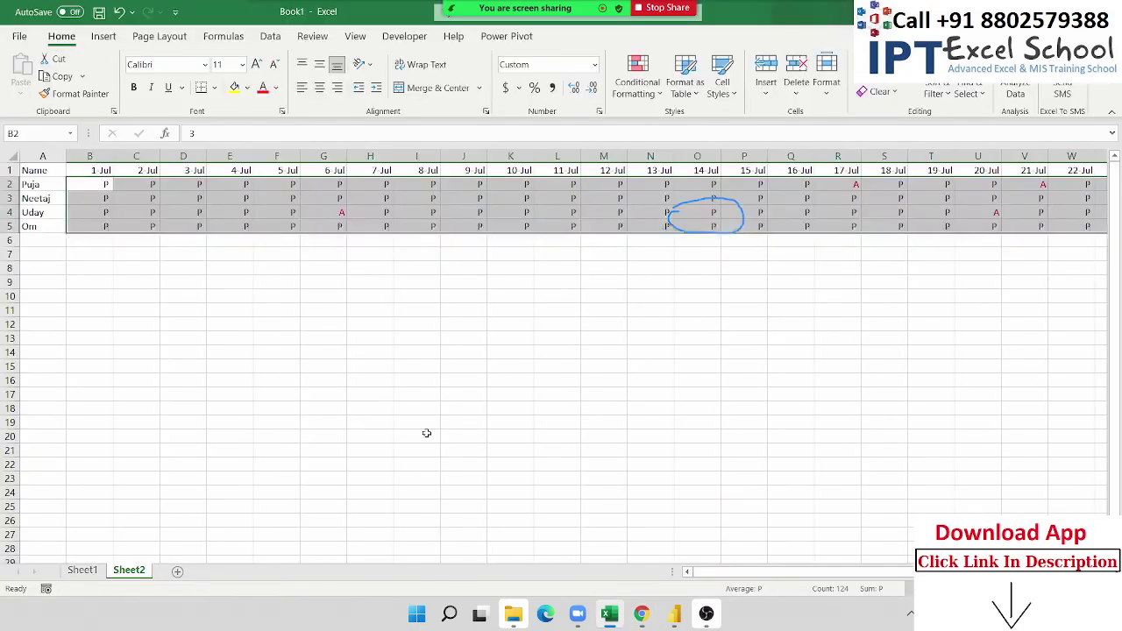
{"action": "key", "text": "ctrl+z"}
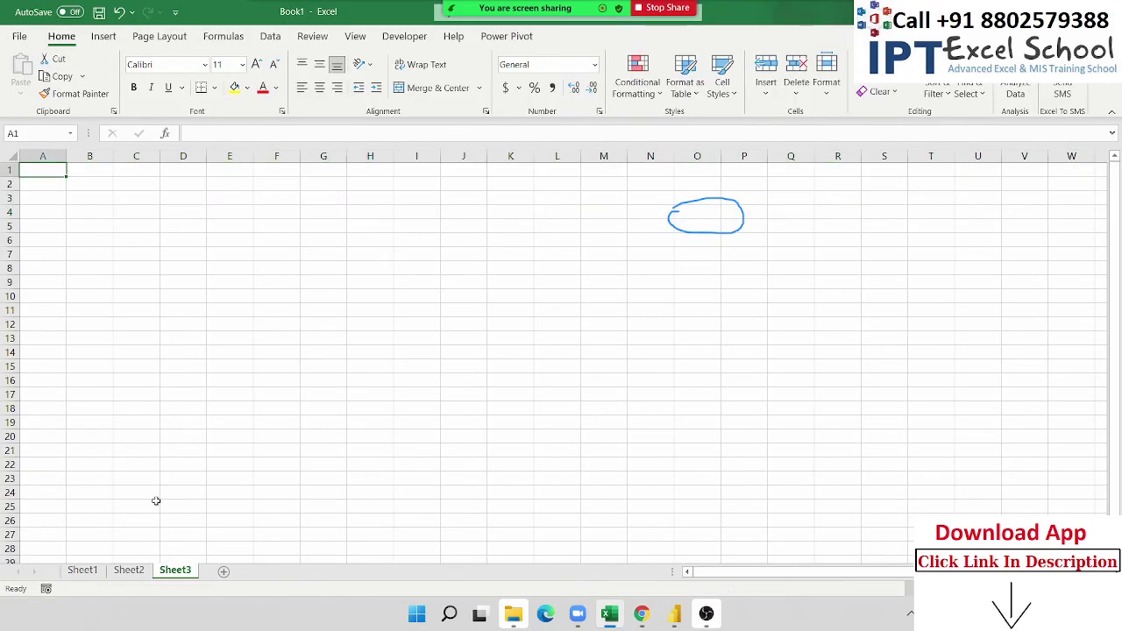
{"action": "scroll", "coordinate": [156, 499], "scroll_direction": "up", "scroll_amount": 3}
{"action": "scroll", "coordinate": [175, 398], "scroll_direction": "up", "scroll_amount": 2}
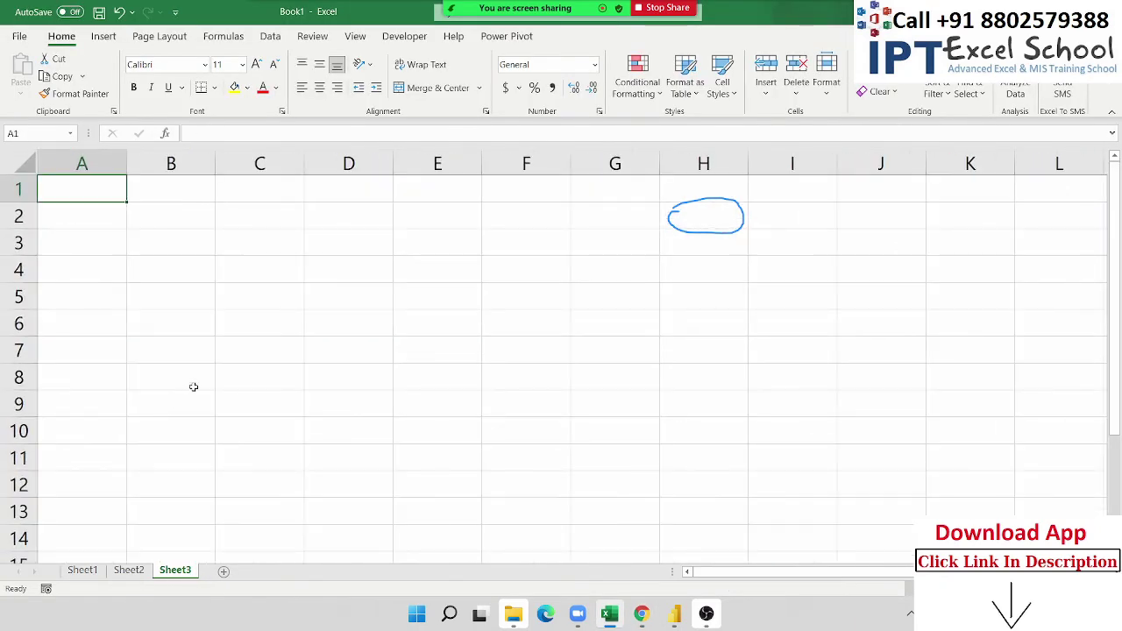
{"action": "type", "text": "Nmae"}
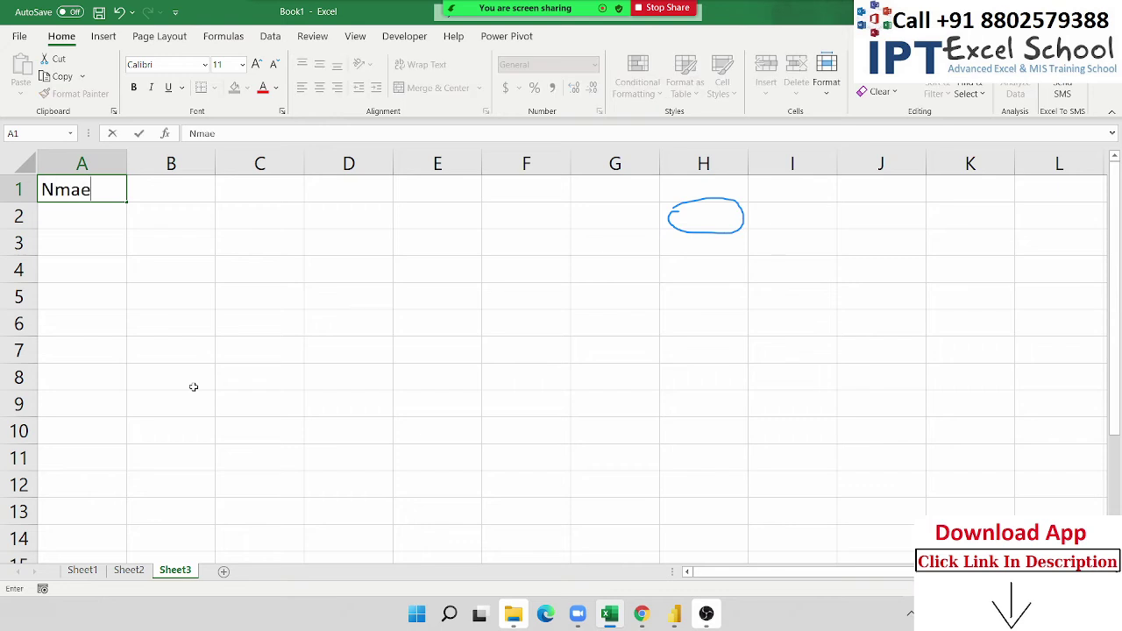
{"action": "key", "text": "BackSpace"}
{"action": "key", "text": "BackSpace"}
{"action": "key", "text": "BackSpace"}
{"action": "key", "text": "BackSpace"}
{"action": "type", "text": "Name"}
{"action": "key", "text": "Return"}
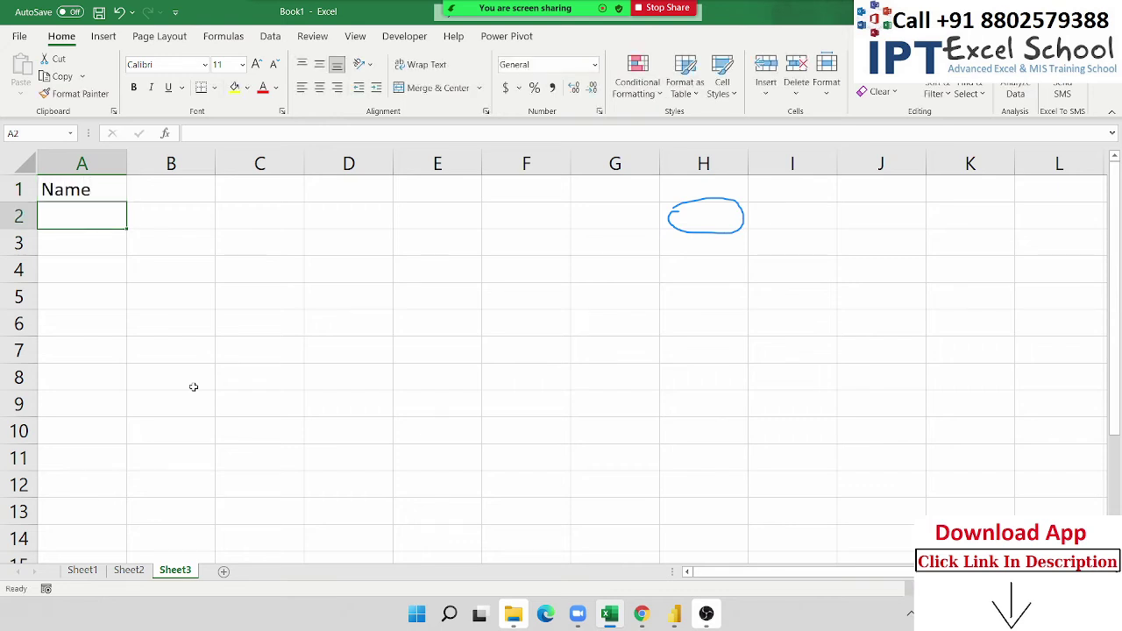
Change A1 to 'C Name', then enter a customer name in A2 and clear it
{"action": "key", "text": "Up"}
{"action": "type", "text": "C Nam"}
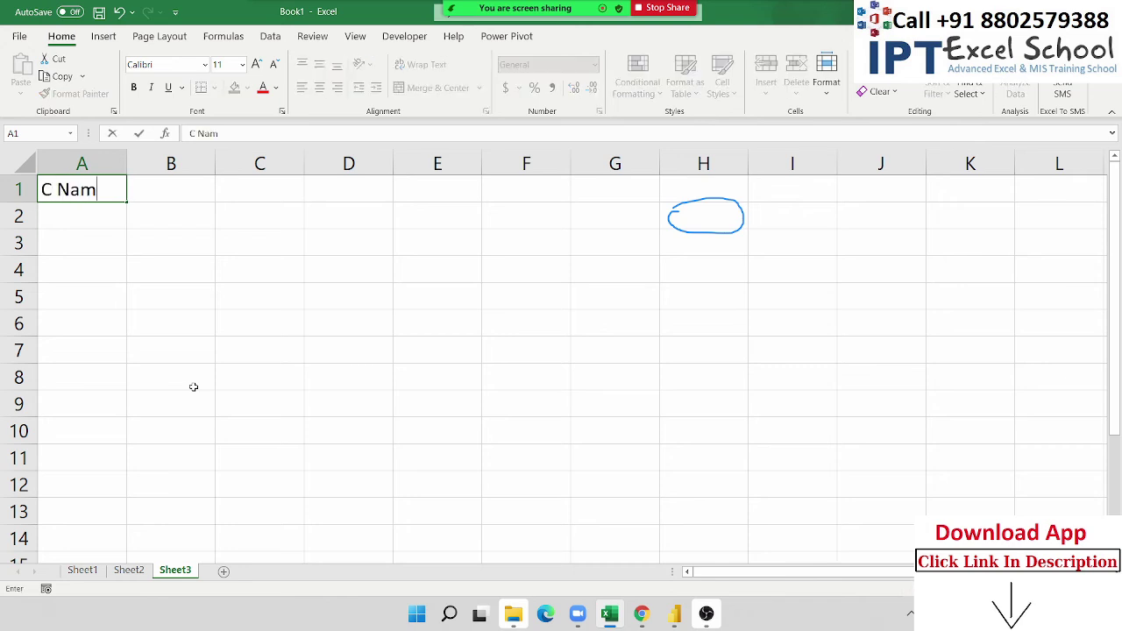
{"action": "type", "text": "e"}
{"action": "key", "text": "Return"}
{"action": "type", "text": "M"}
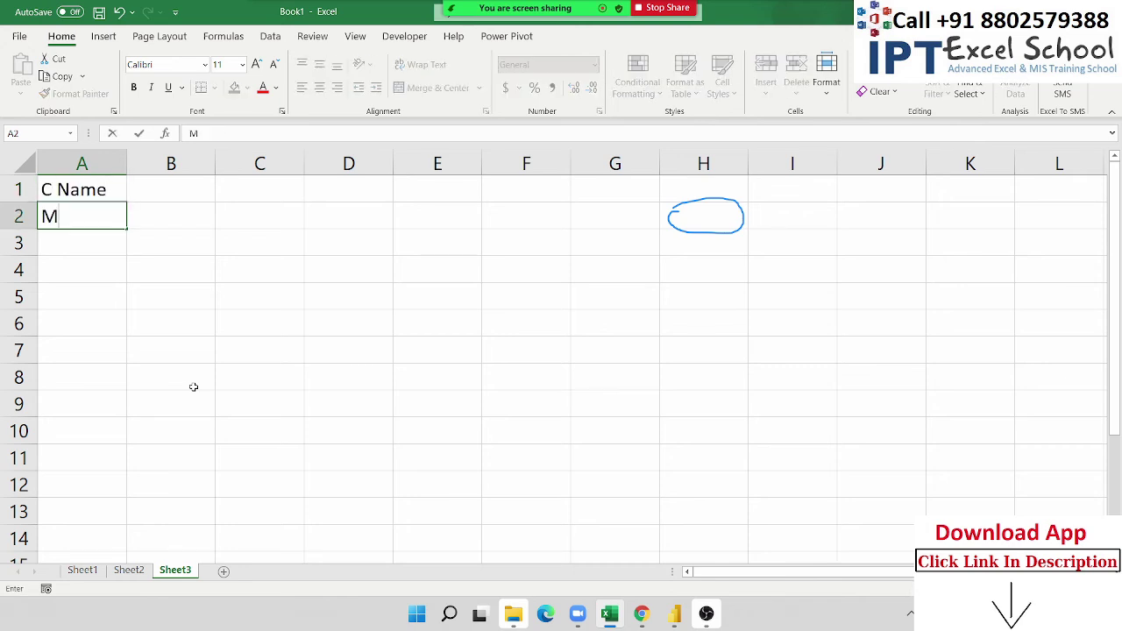
{"action": "type", "text": "/S"}
{"action": "type", "text": " IPT"}
{"action": "key", "text": "Return"}
{"action": "key", "text": "Up"}
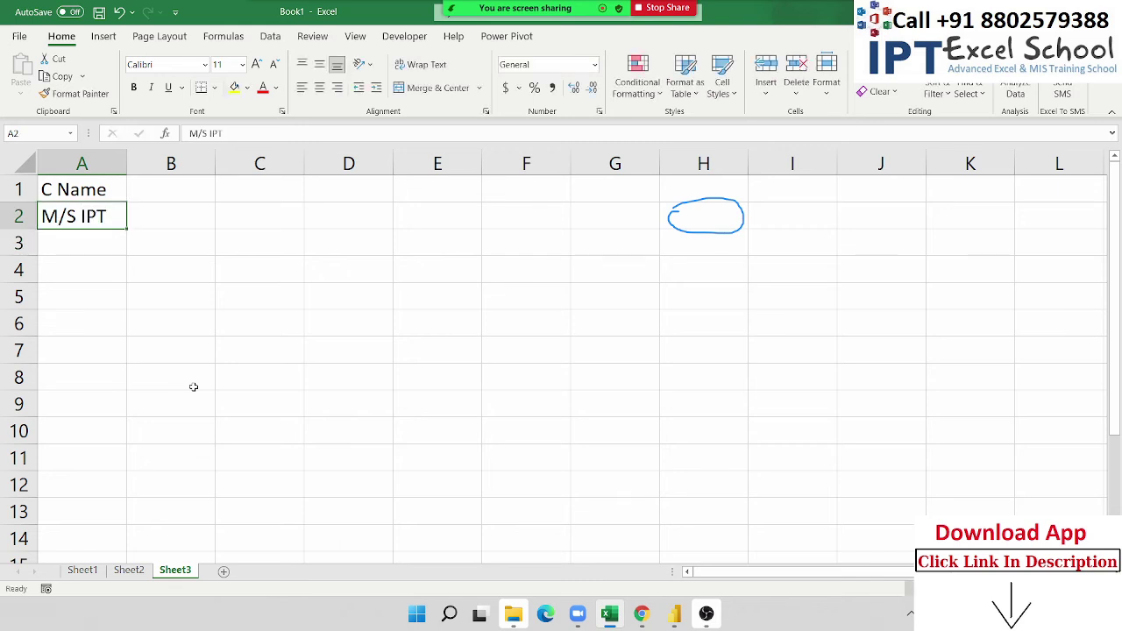
{"action": "key", "text": "Delete"}
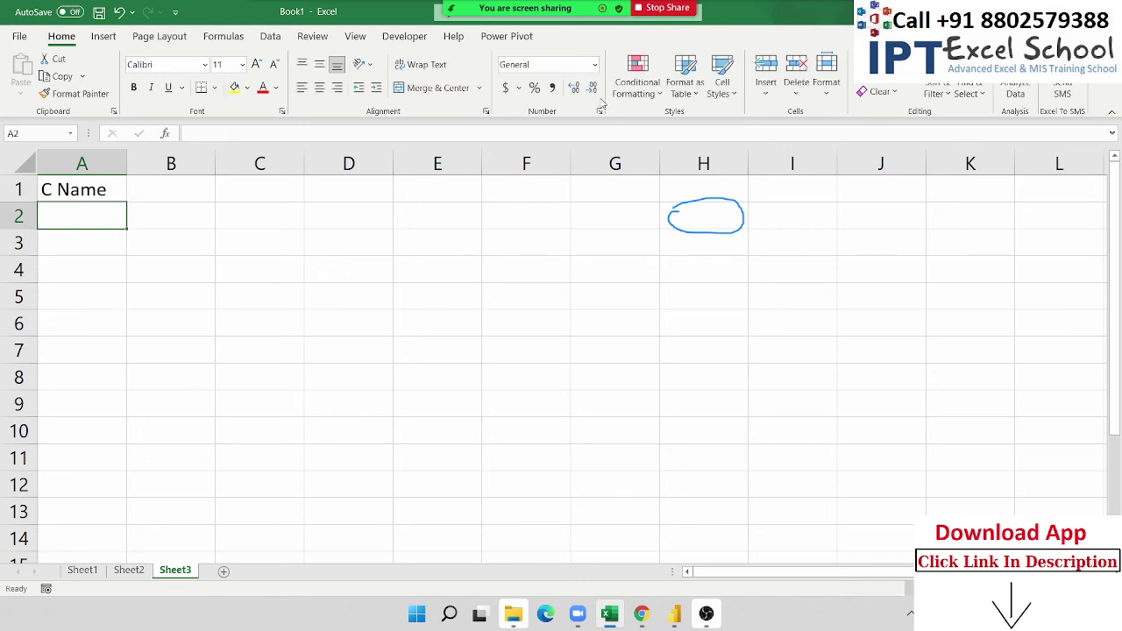
Give cell A2 a custom number format that prefixes entries with "M/s"
{"action": "left_click", "coordinate": [599, 111]}
{"action": "left_click", "coordinate": [577, 313]}
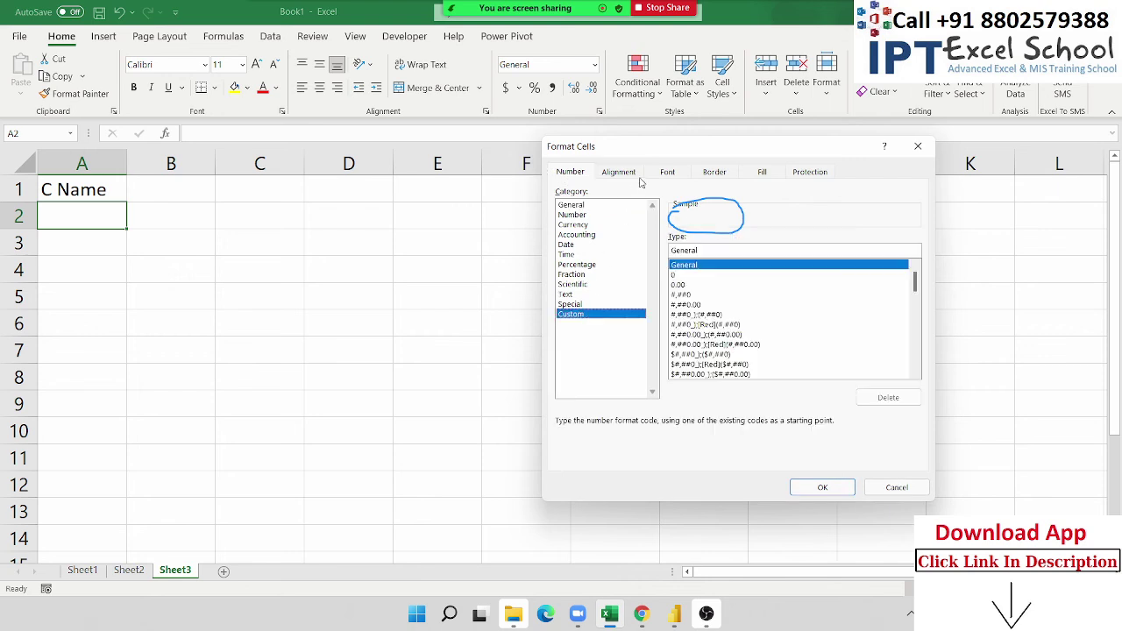
{"action": "double_click", "coordinate": [696, 250]}
{"action": "type", "text": "\"M/s"}
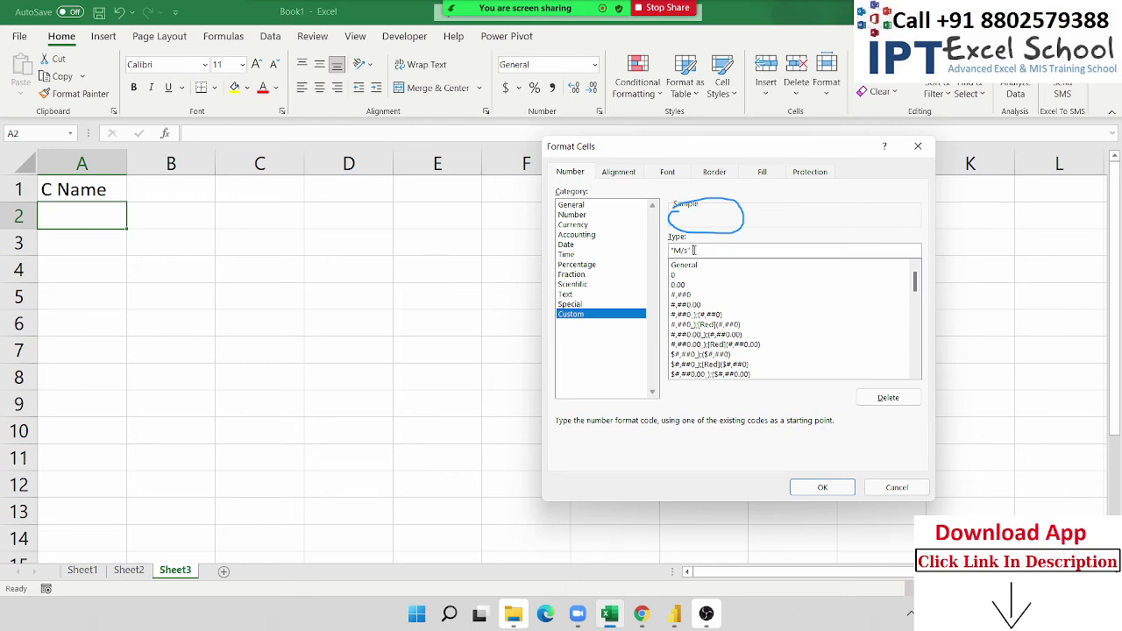
{"action": "key", "text": "Return"}
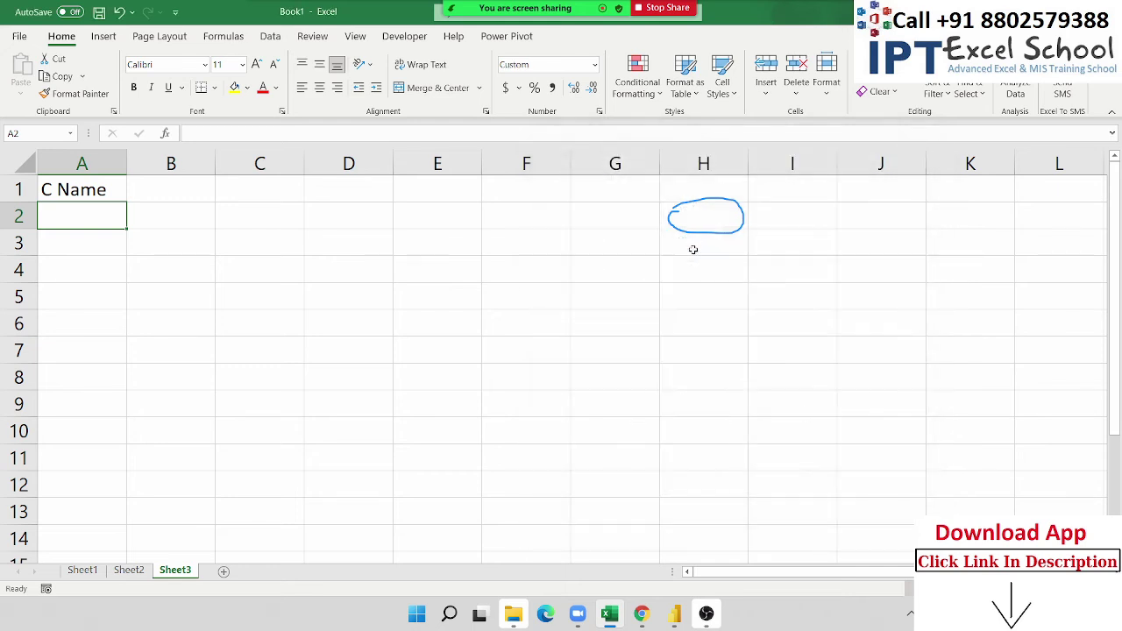
Enter IPT in A2 so it displays as "M/s IPT"
{"action": "type", "text": "MI"}
{"action": "key", "text": "BackSpace"}
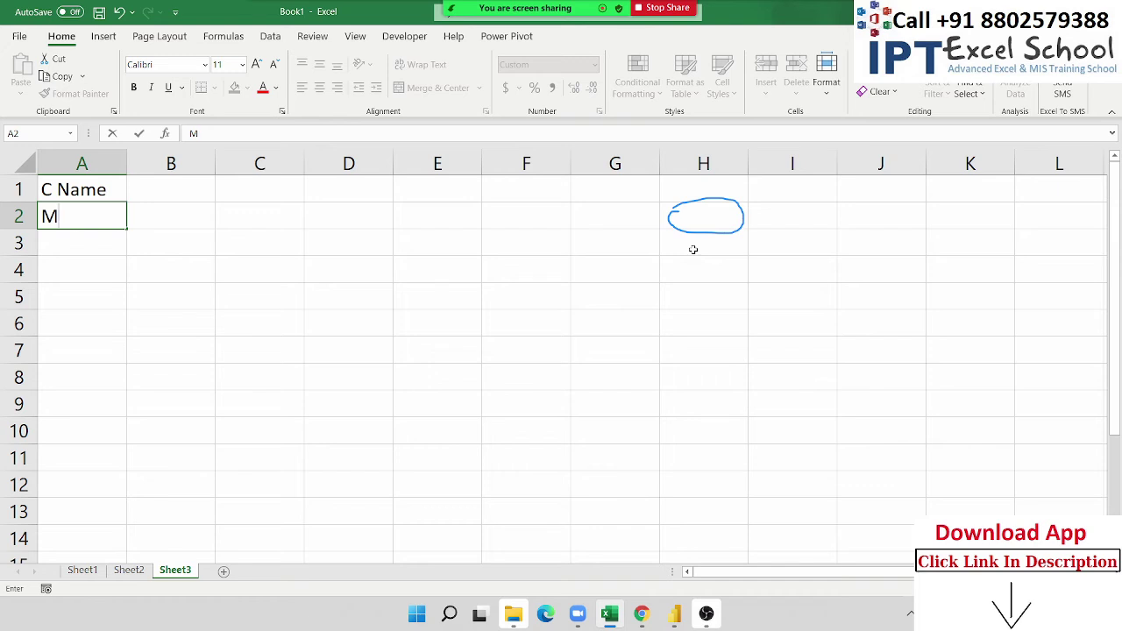
{"action": "key", "text": "BackSpace"}
{"action": "type", "text": "IPT"}
{"action": "key", "text": "Return"}
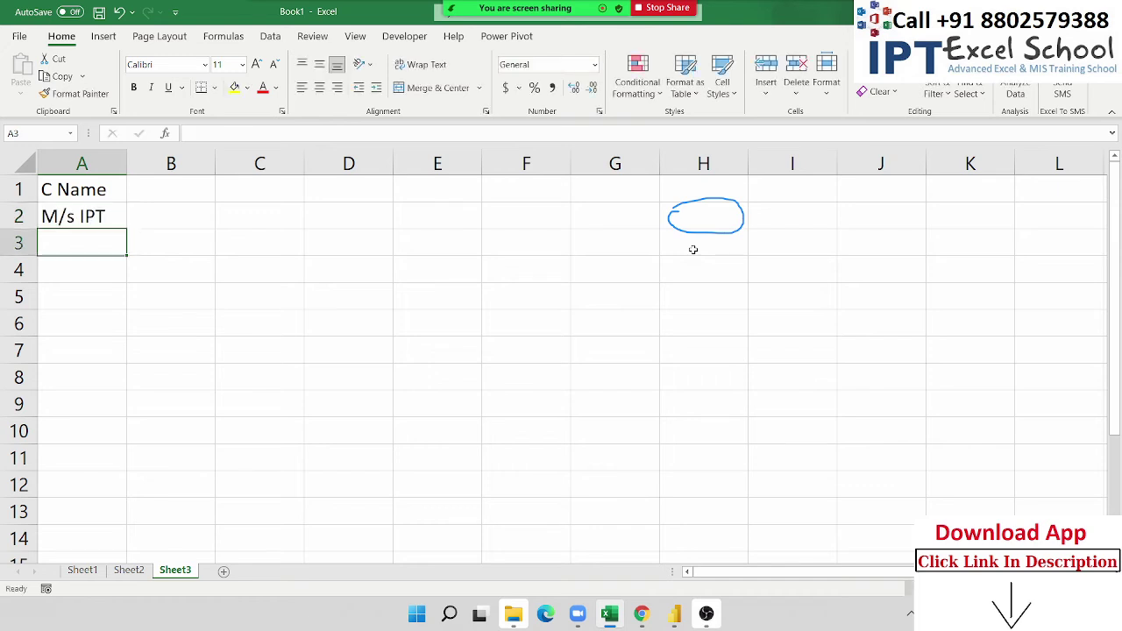
{"action": "key", "text": "Up"}
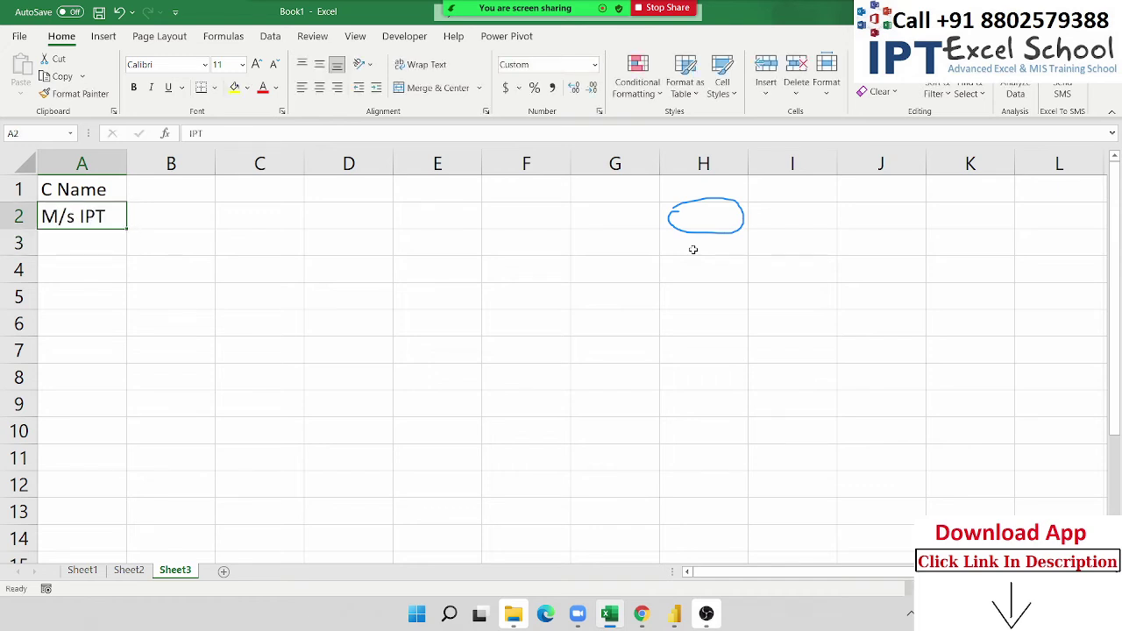
{"action": "key", "text": "Up"}
{"action": "key", "text": "Right"}
Add the Address header in B1 and give B2 a custom @ format appending the city and PIN code
{"action": "type", "text": "A"}
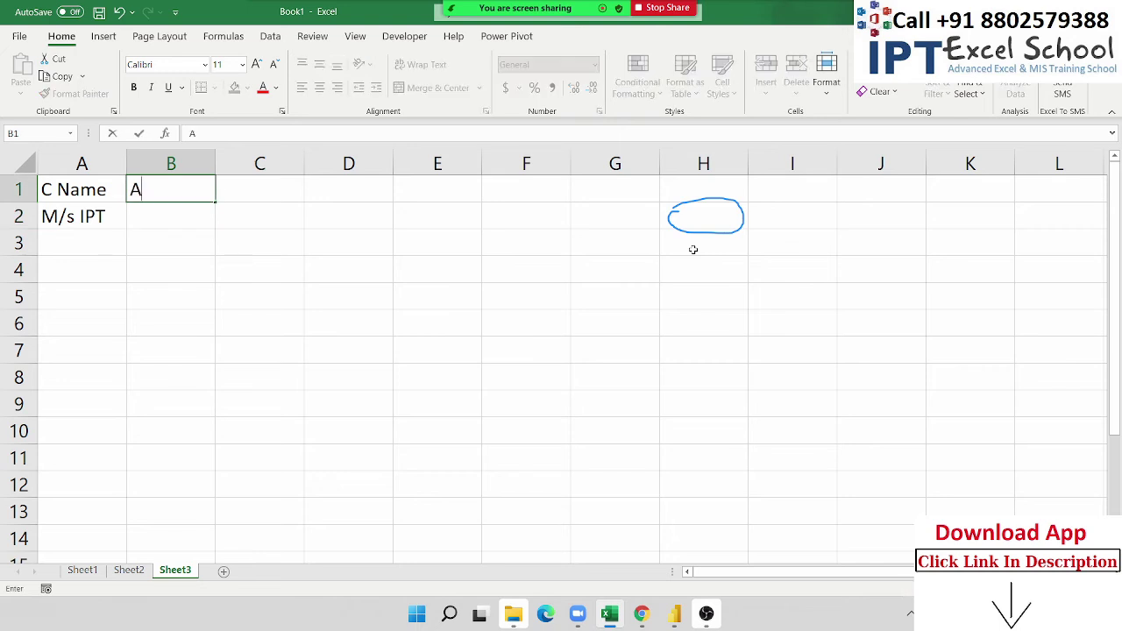
{"action": "type", "text": "ddress"}
{"action": "key", "text": "Return"}
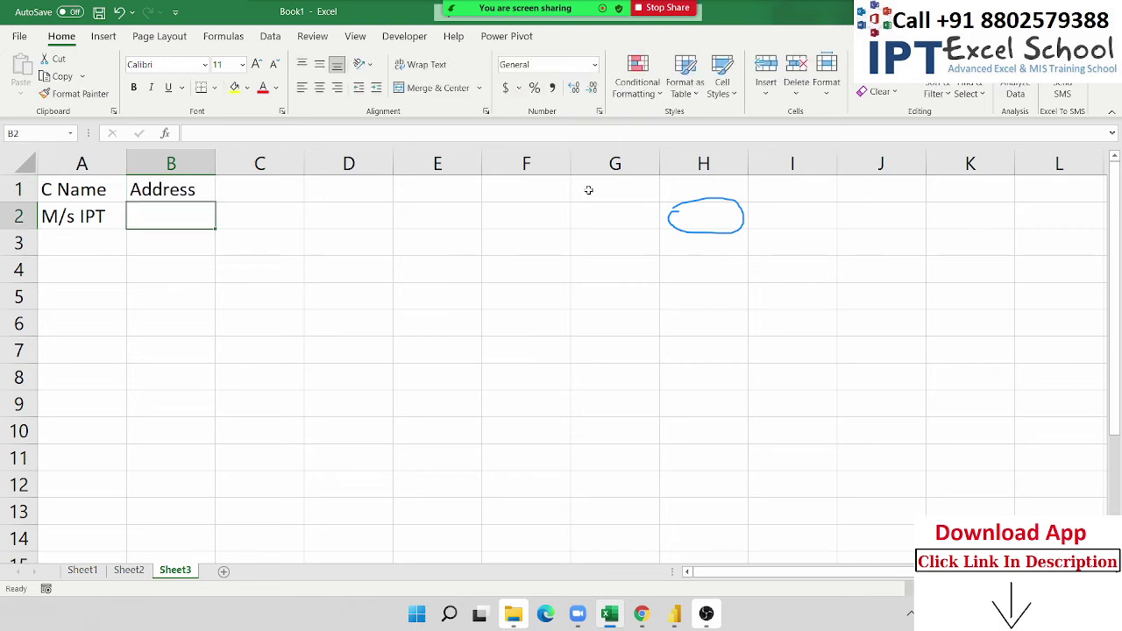
{"action": "left_click", "coordinate": [599, 111]}
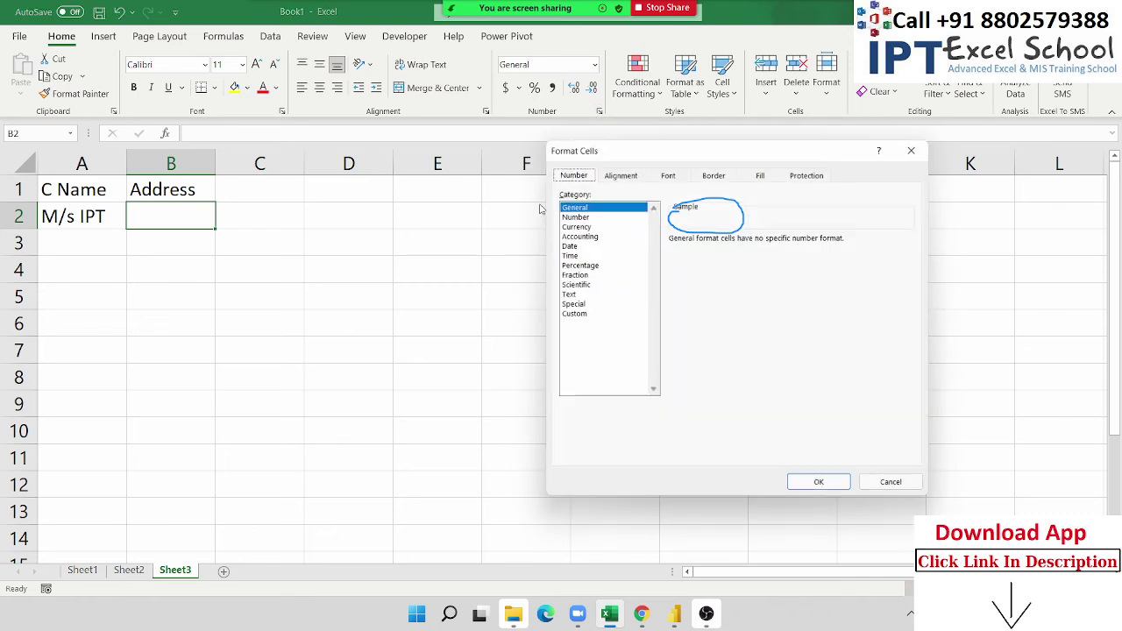
{"action": "left_click", "coordinate": [571, 313]}
{"action": "double_click", "coordinate": [696, 251]}
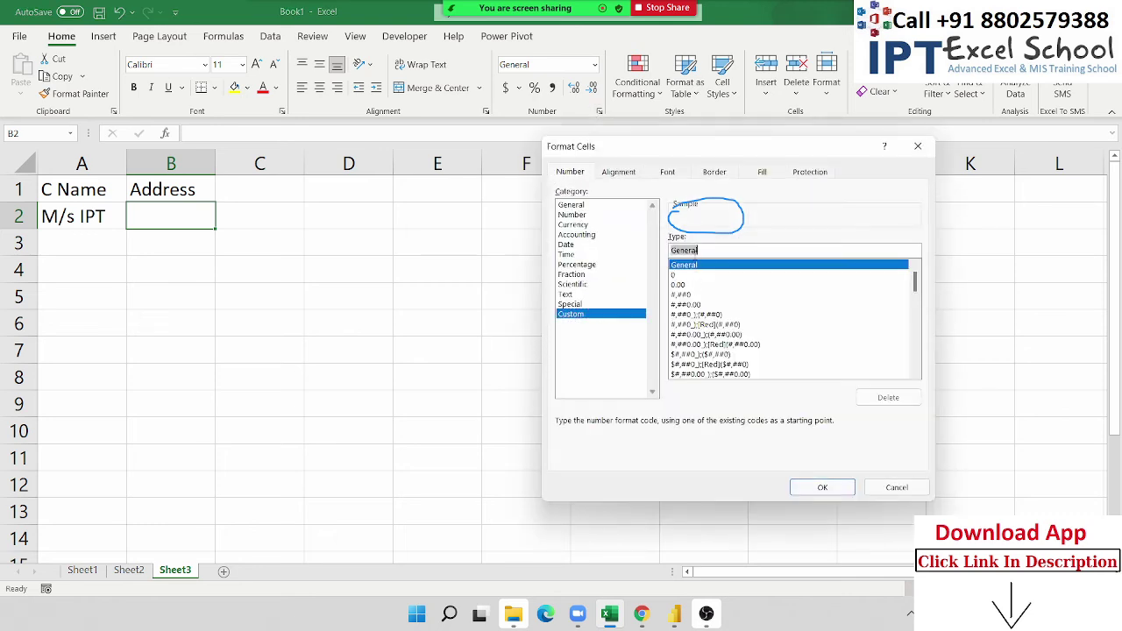
{"action": "type", "text": "@ "}
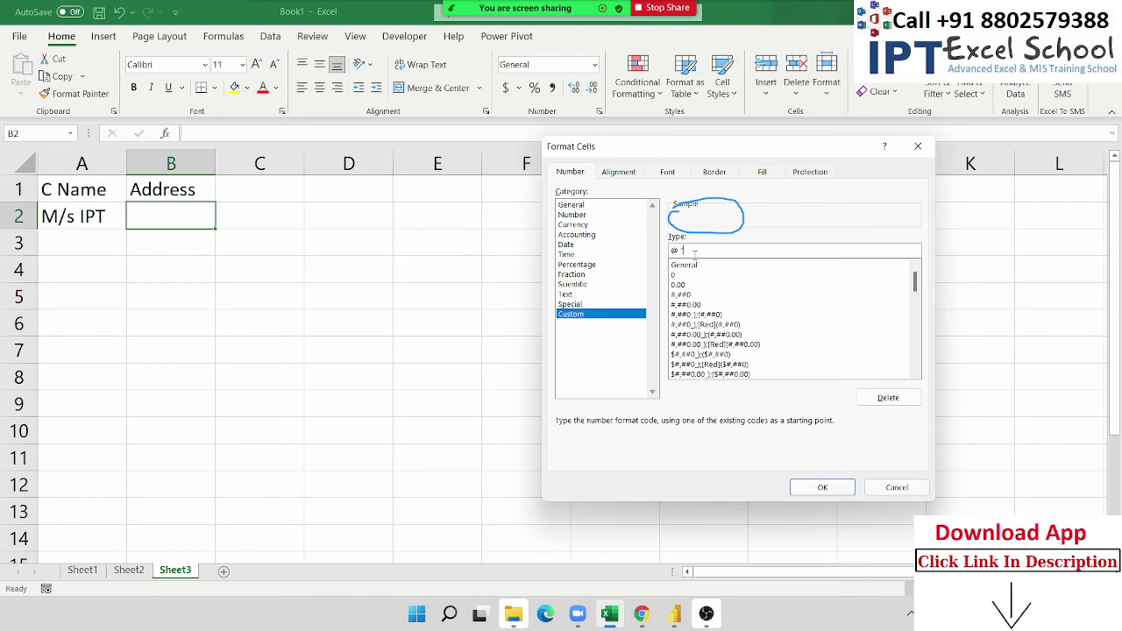
{"action": "type", "text": "\"New De"}
{"action": "type", "text": "lhi 1100"}
{"action": "type", "text": "62"}
{"action": "key", "text": "Return"}
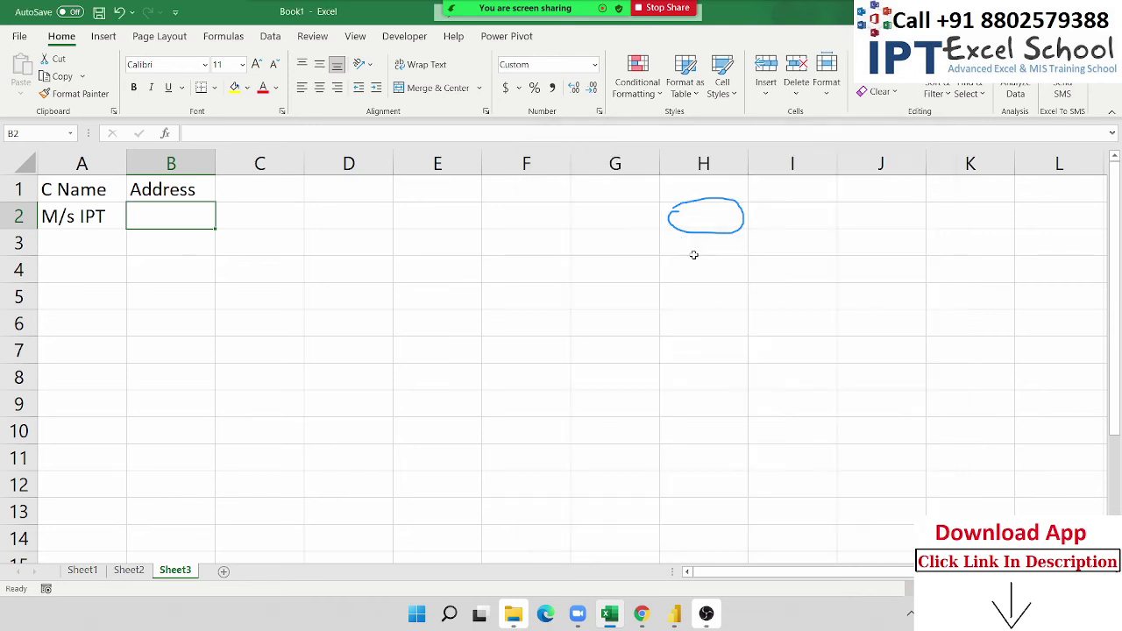
Enter the house number F120 in B2, replacing an initial IPT entry, so the address suffix follows it
{"action": "type", "text": "IPT"}
{"action": "key", "text": "Return"}
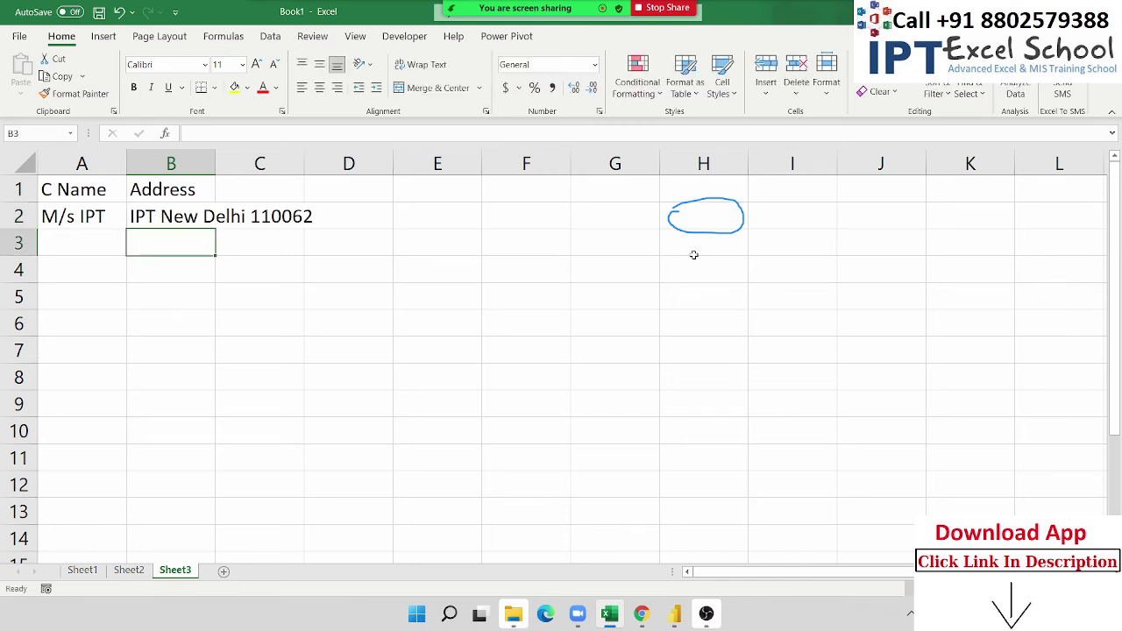
{"action": "key", "text": "Up"}
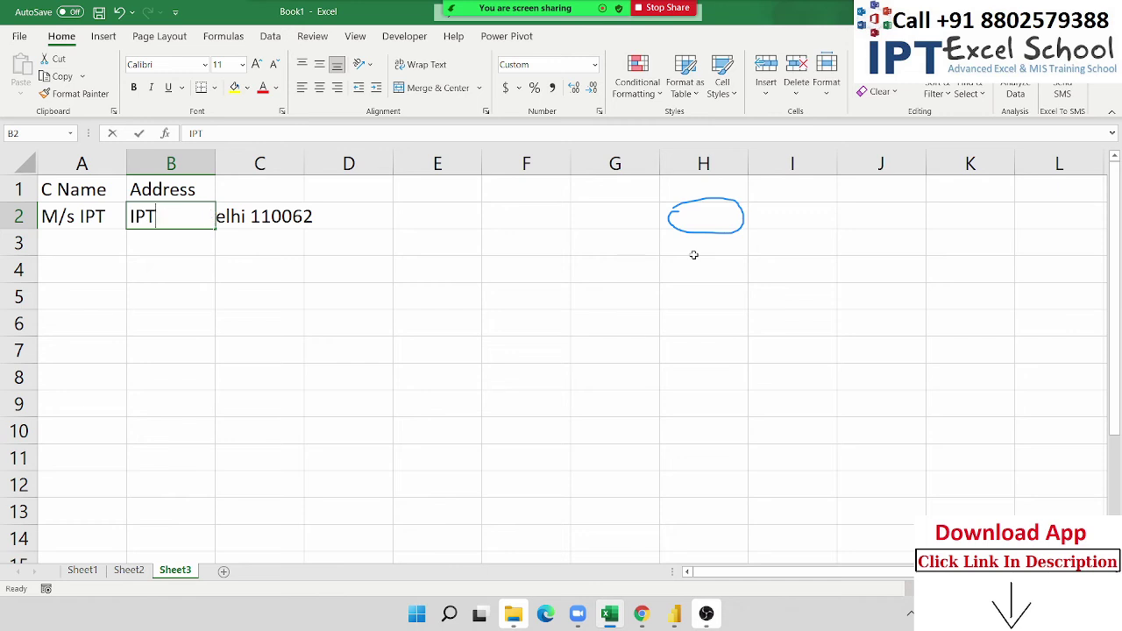
{"action": "type", "text": "F120"}
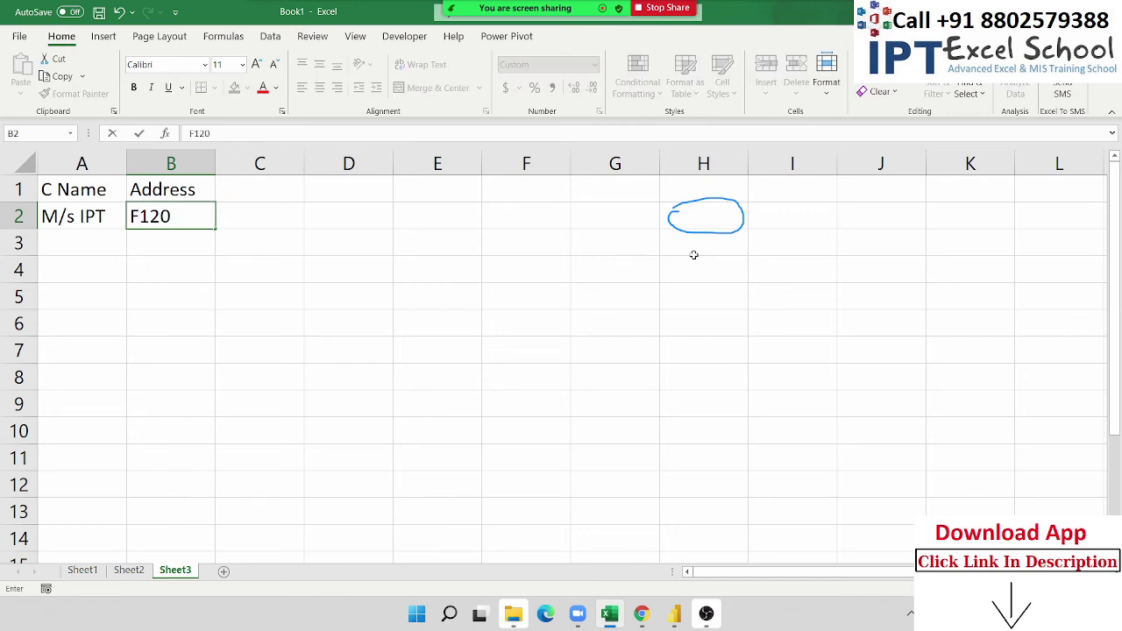
{"action": "key", "text": "Return"}
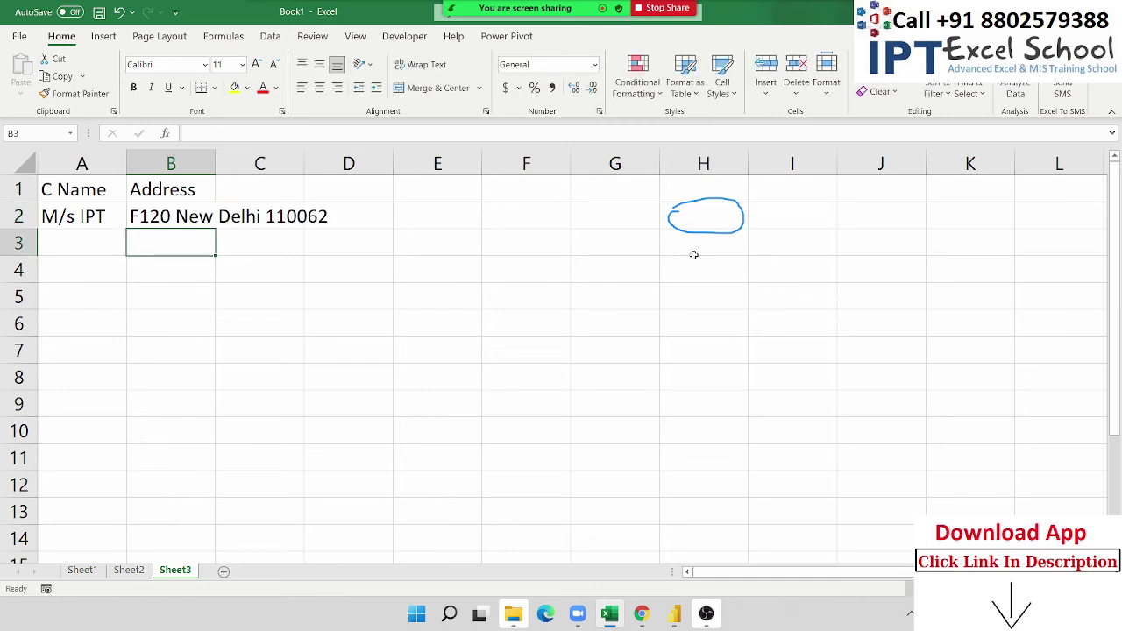
Enter 1500 as text in cell D5
{"action": "left_click", "coordinate": [357, 308]}
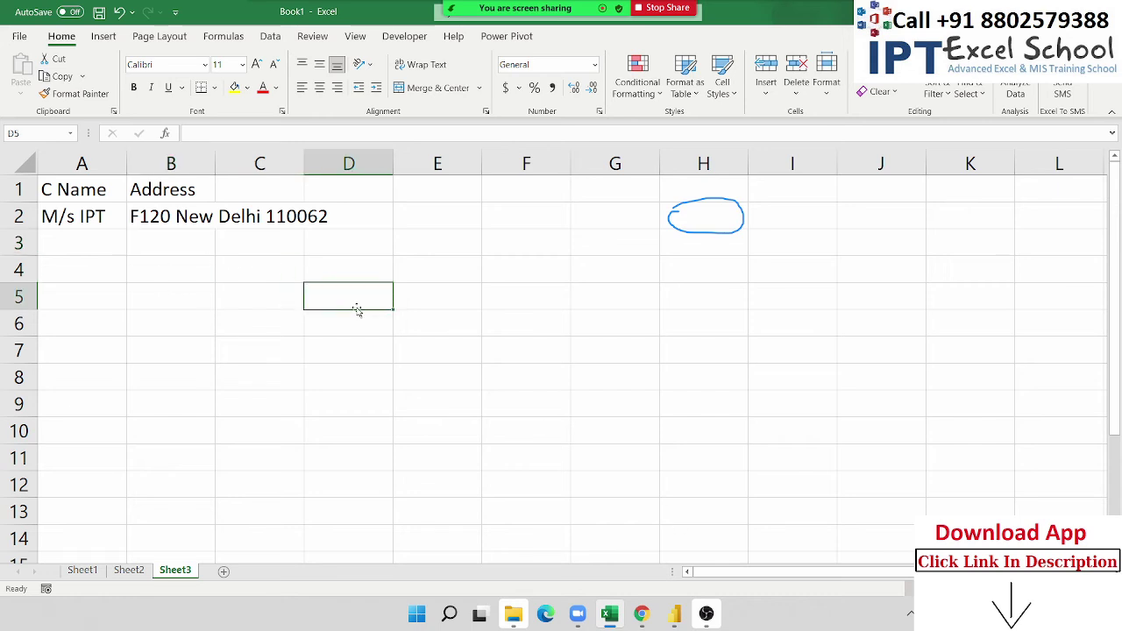
{"action": "type", "text": "'"}
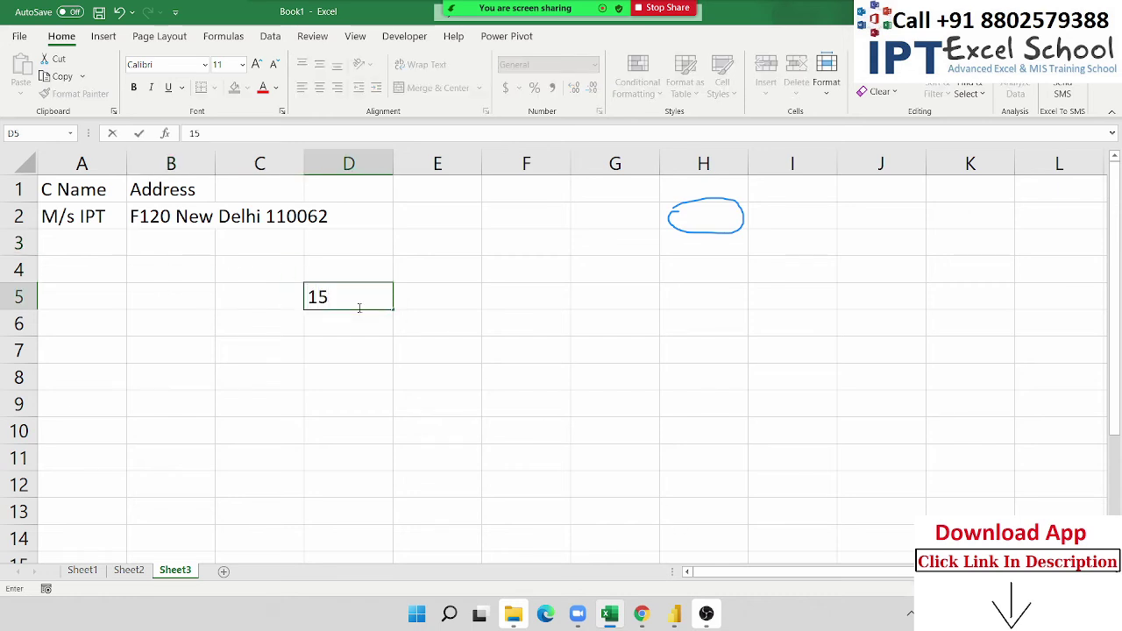
{"action": "type", "text": "15"}
{"action": "type", "text": "00"}
{"action": "key", "text": "Return"}
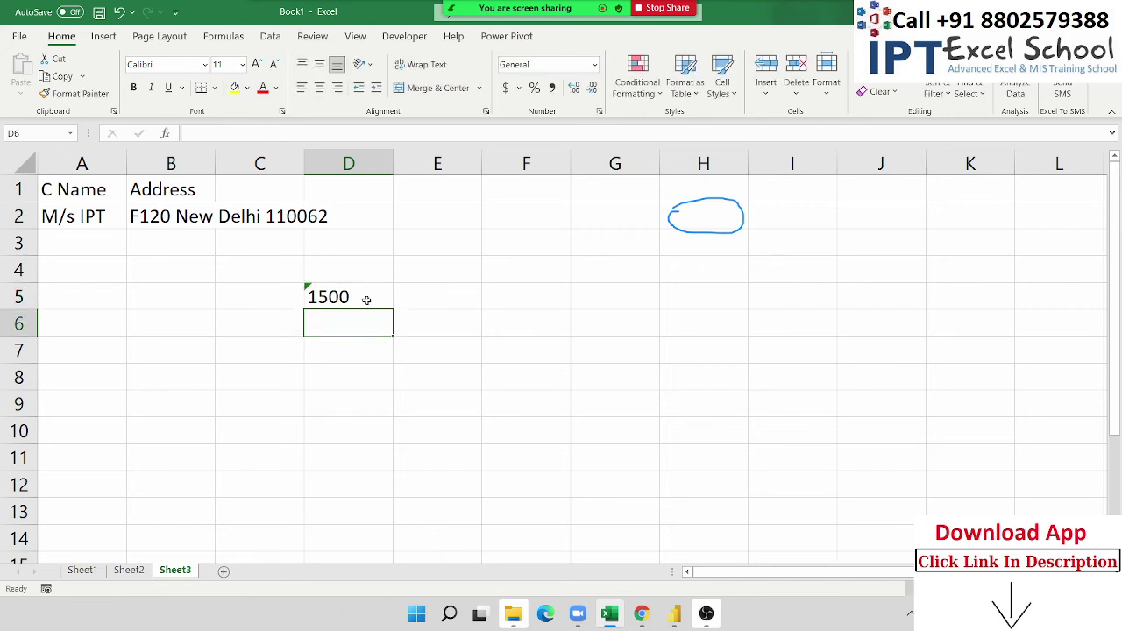
{"action": "left_click", "coordinate": [373, 297]}
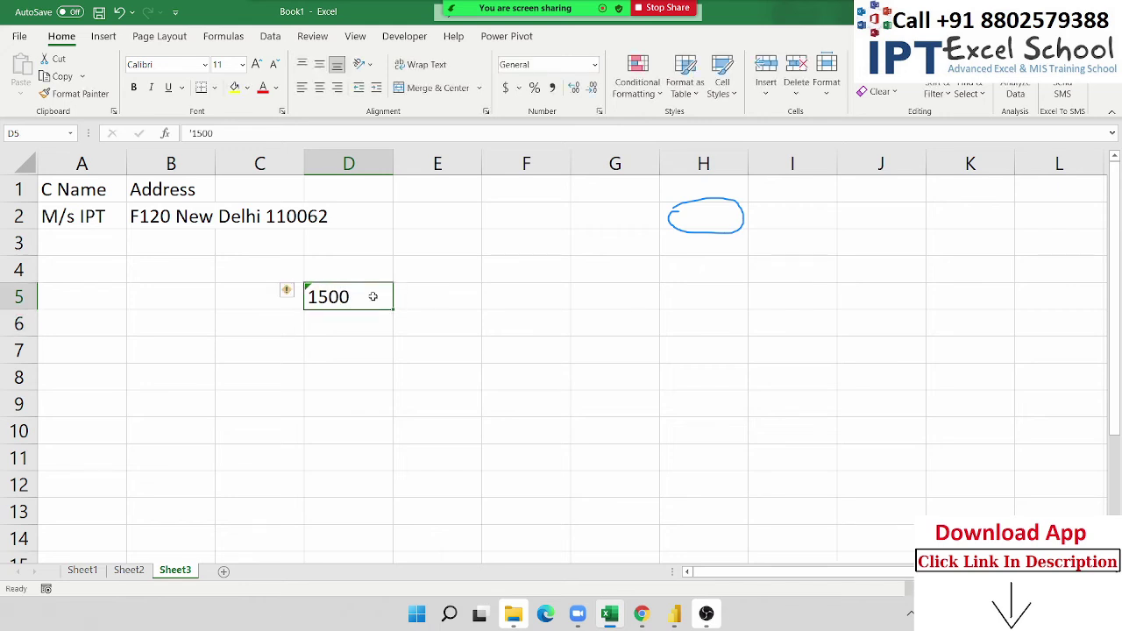
Apply a custom format to D5 so 1500 is followed by repeating asterisks
{"action": "left_click", "coordinate": [599, 113]}
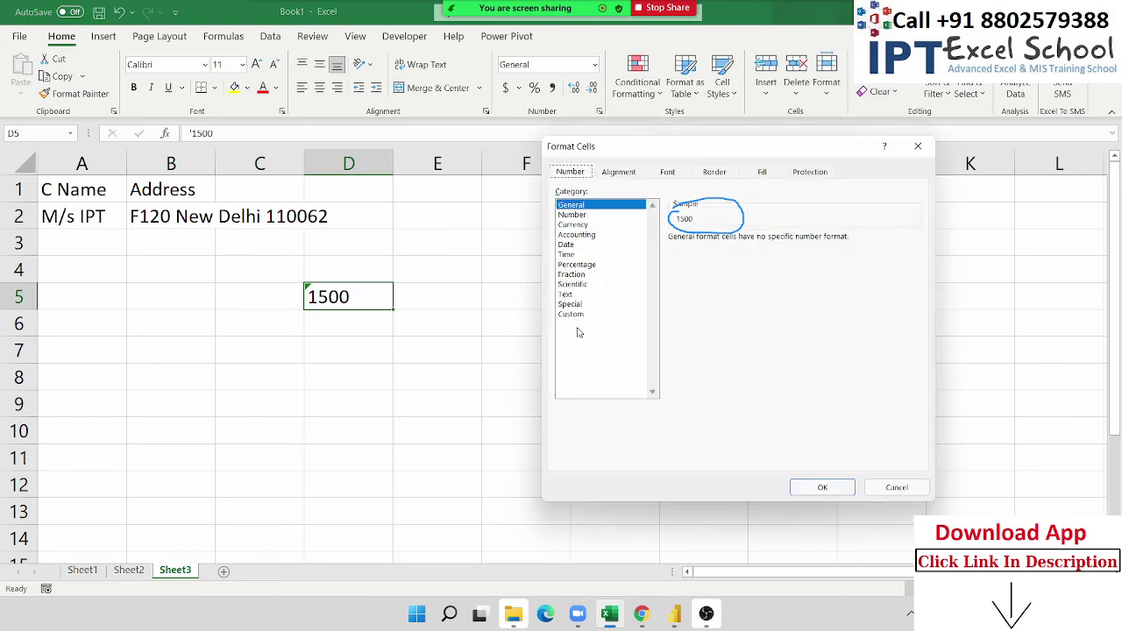
{"action": "left_click", "coordinate": [576, 315]}
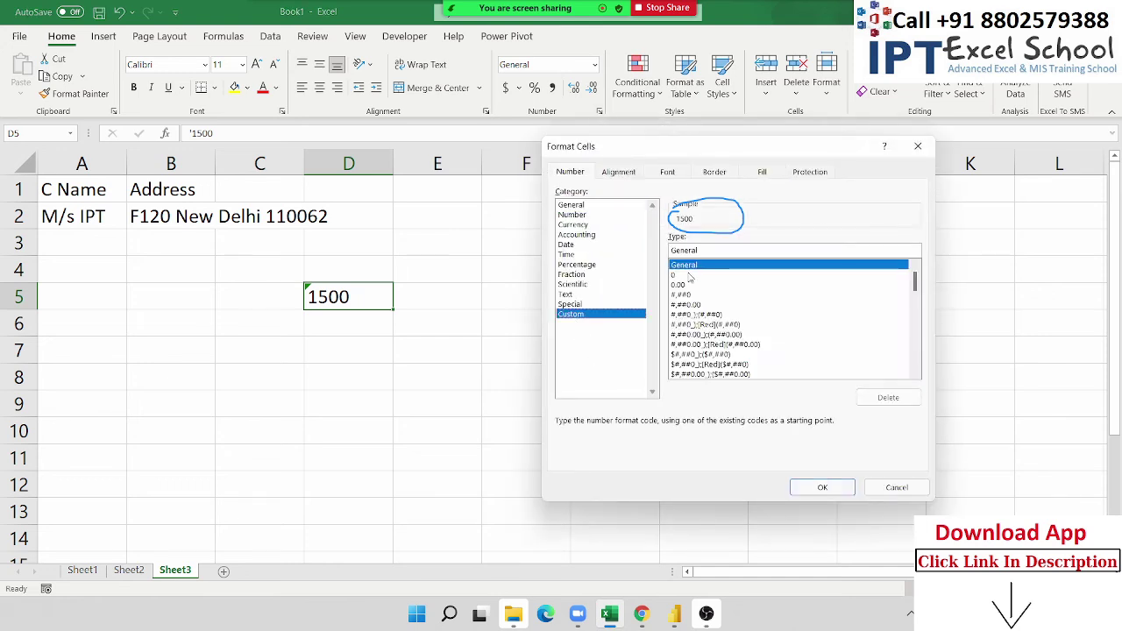
{"action": "type", "text": "\""}
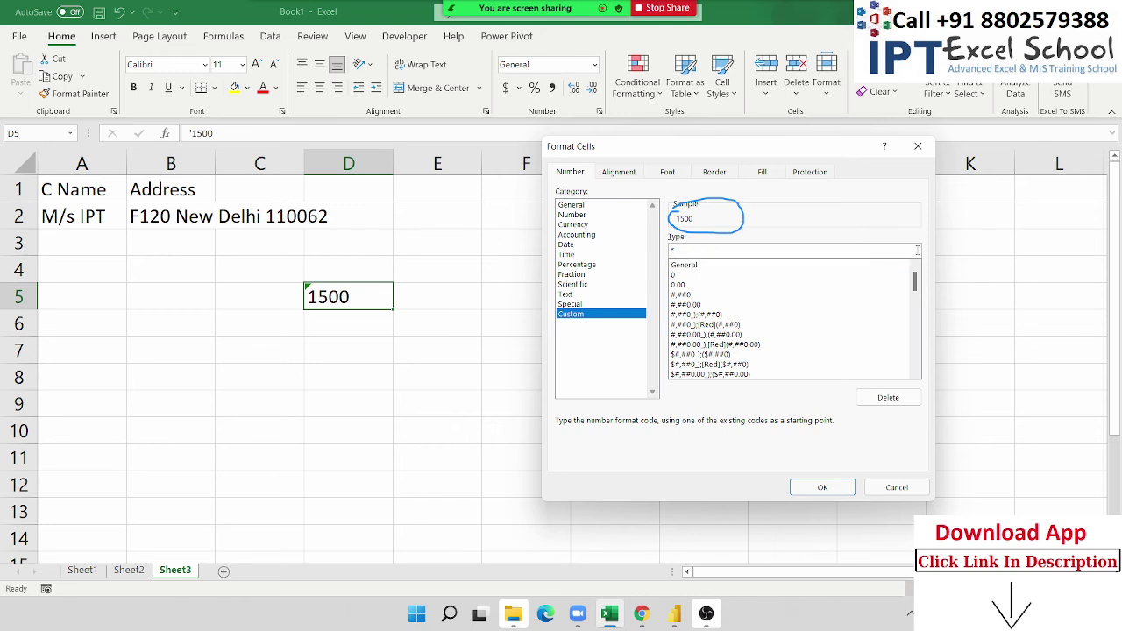
{"action": "key", "text": "BackSpace"}
{"action": "type", "text": "@"}
{"action": "type", "text": "\""}
{"action": "key", "text": "Return"}
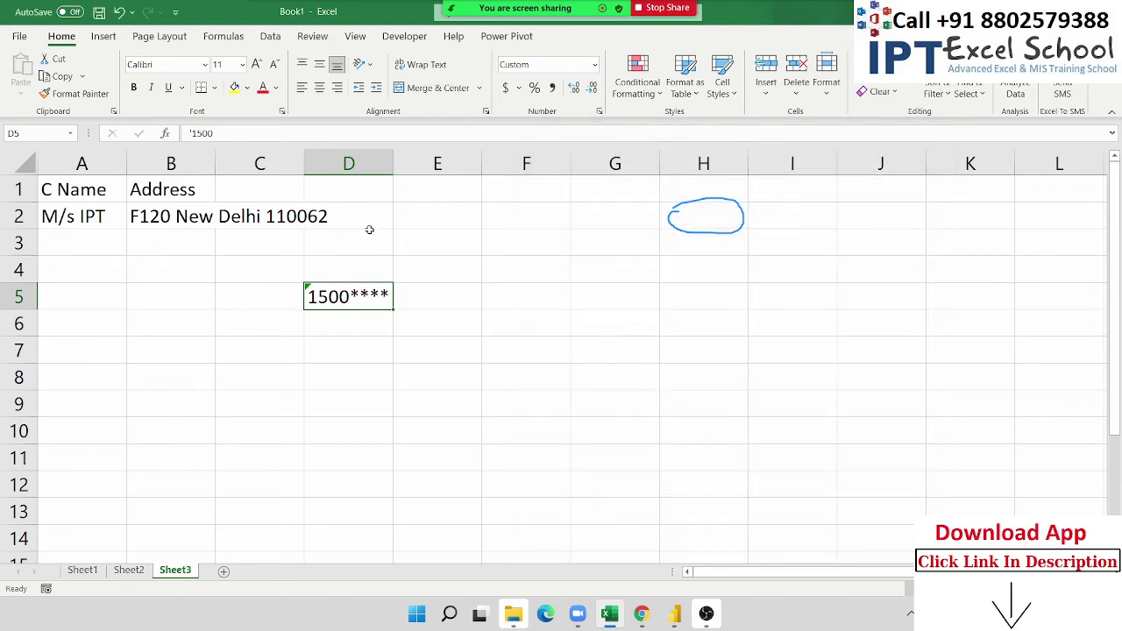
Widen column D to show more asterisks, then narrow it back and reselect the 1500 cell
{"action": "left_click_drag", "start_coordinate": [390, 166], "coordinate": [512, 168]}
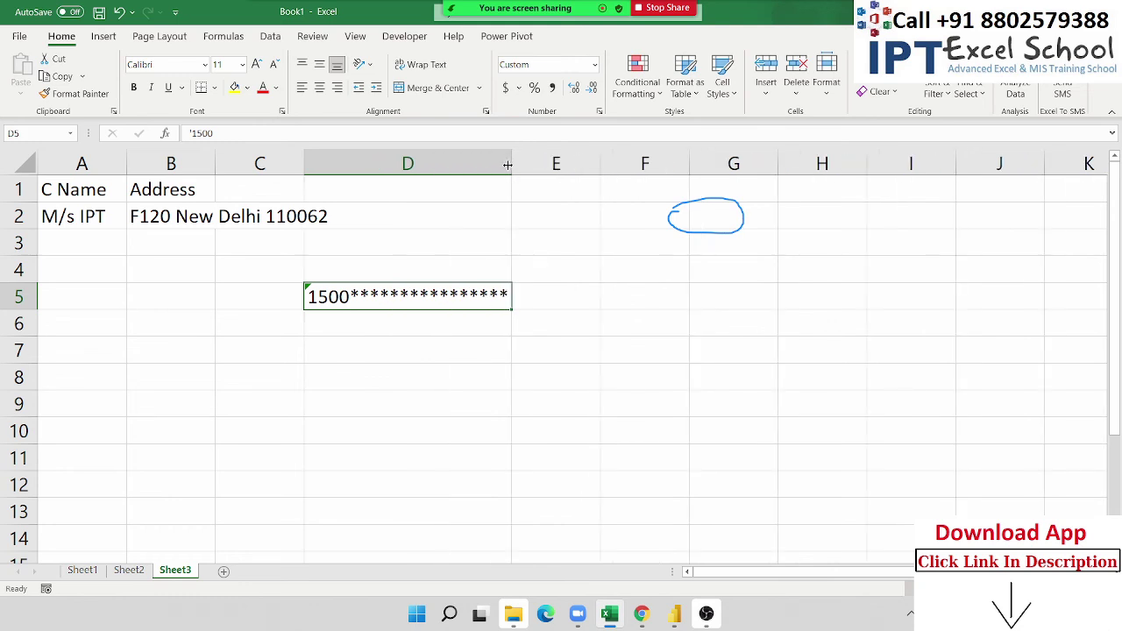
{"action": "left_click", "coordinate": [416, 171]}
{"action": "left_click", "coordinate": [517, 169]}
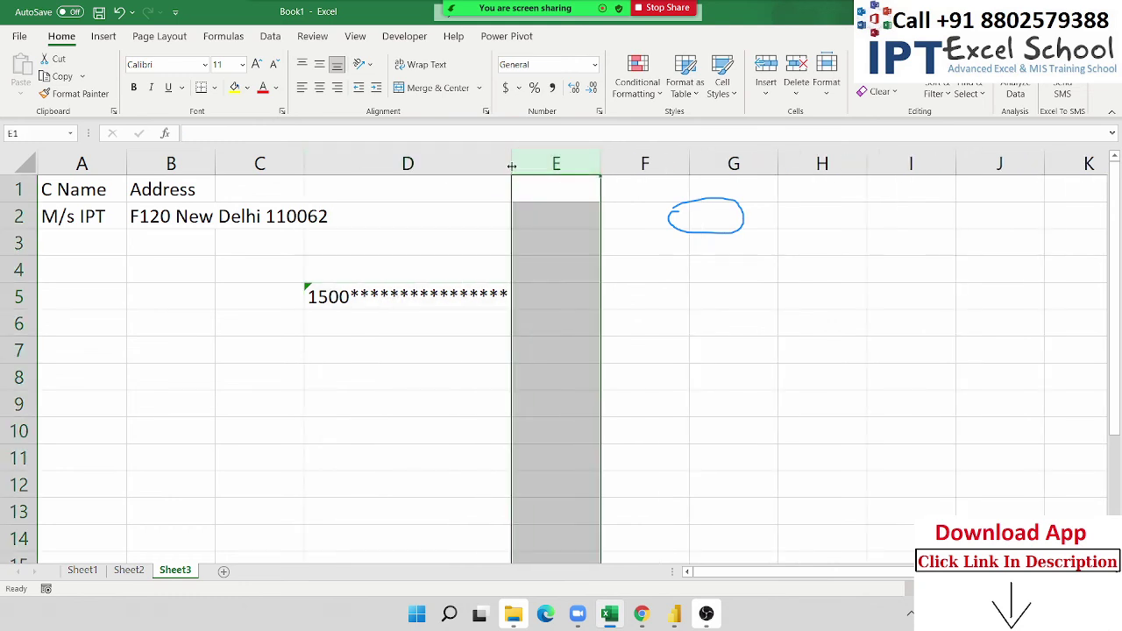
{"action": "left_click_drag", "start_coordinate": [512, 168], "coordinate": [386, 174]}
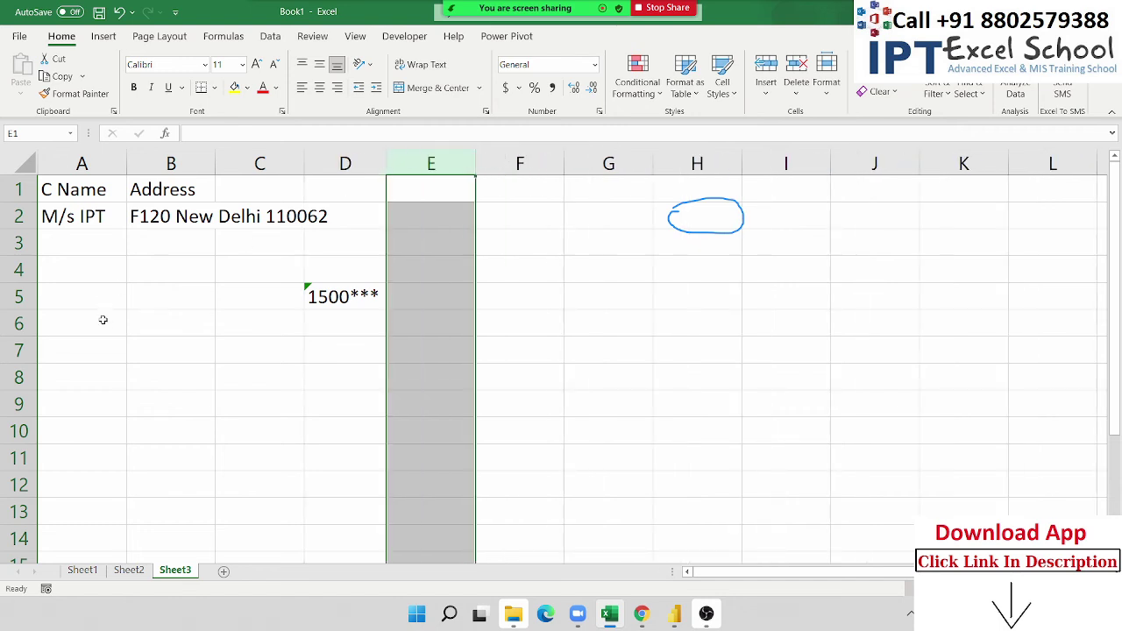
{"action": "scroll", "coordinate": [102, 321], "scroll_direction": "down", "scroll_amount": 1}
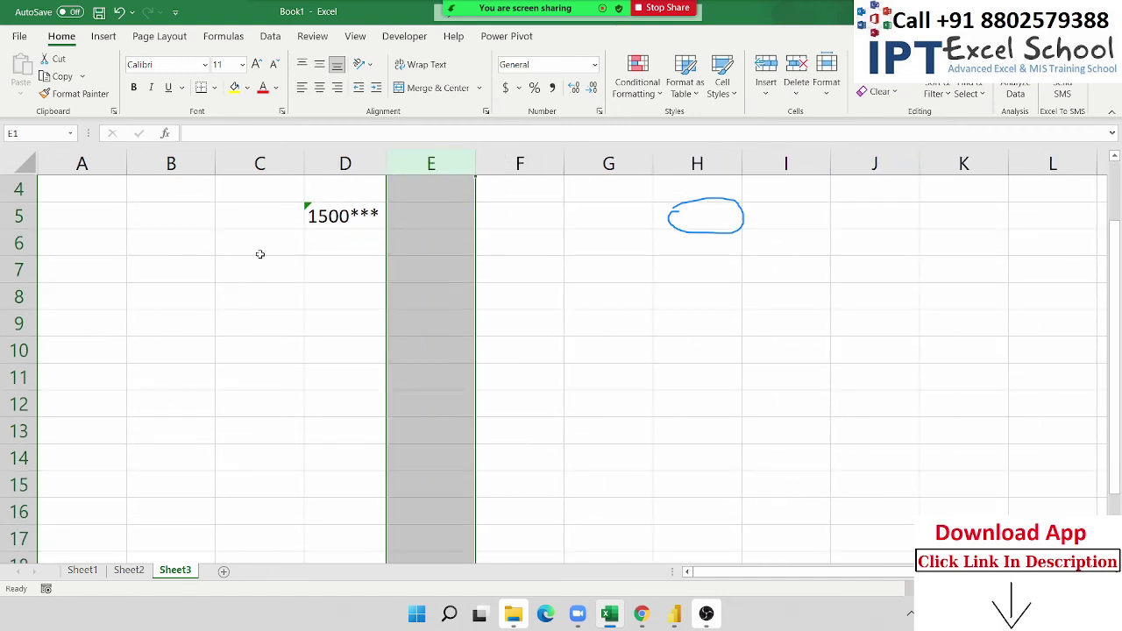
{"action": "left_click", "coordinate": [328, 216]}
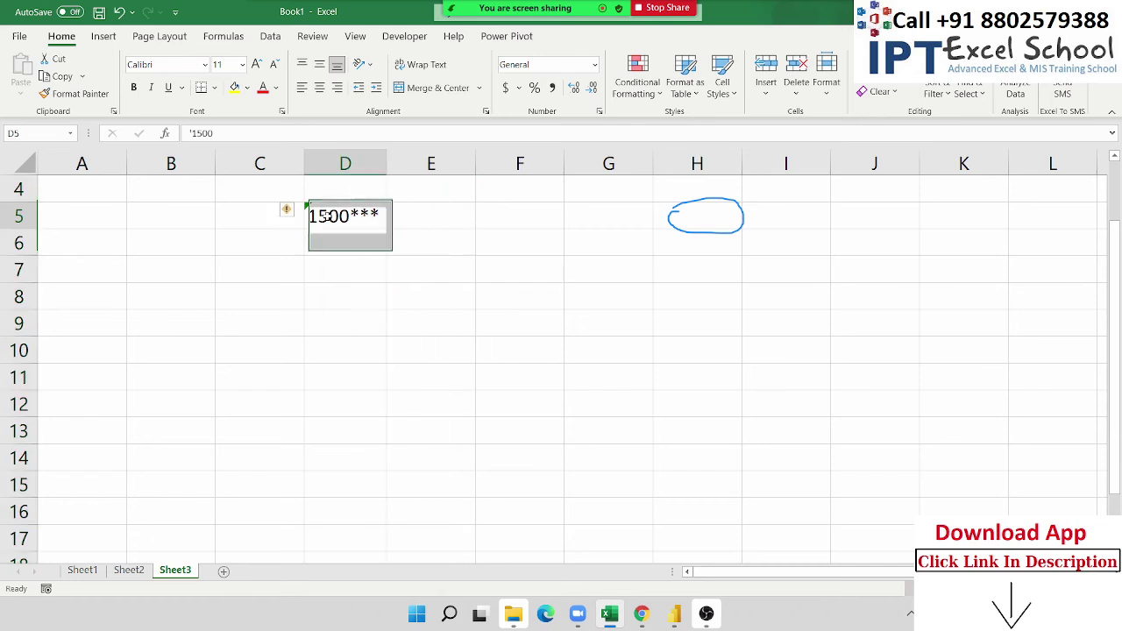
Change D5's custom format to @*- so 1500 is followed by dashes filling the cell
{"action": "left_click", "coordinate": [600, 111]}
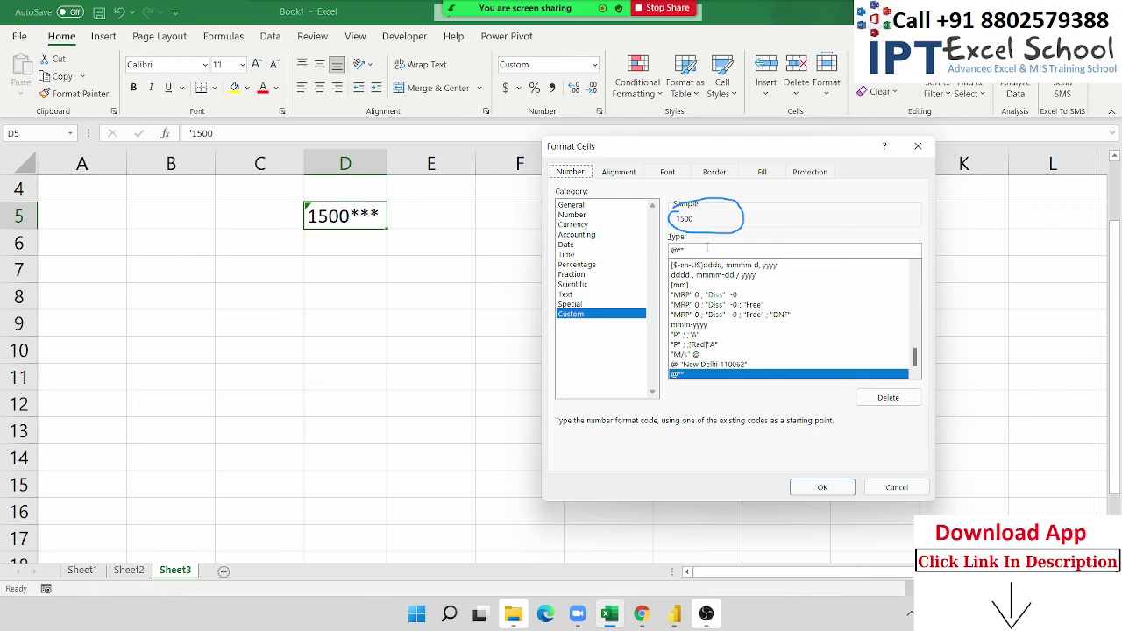
{"action": "key", "text": "BackSpace"}
{"action": "type", "text": "-"}
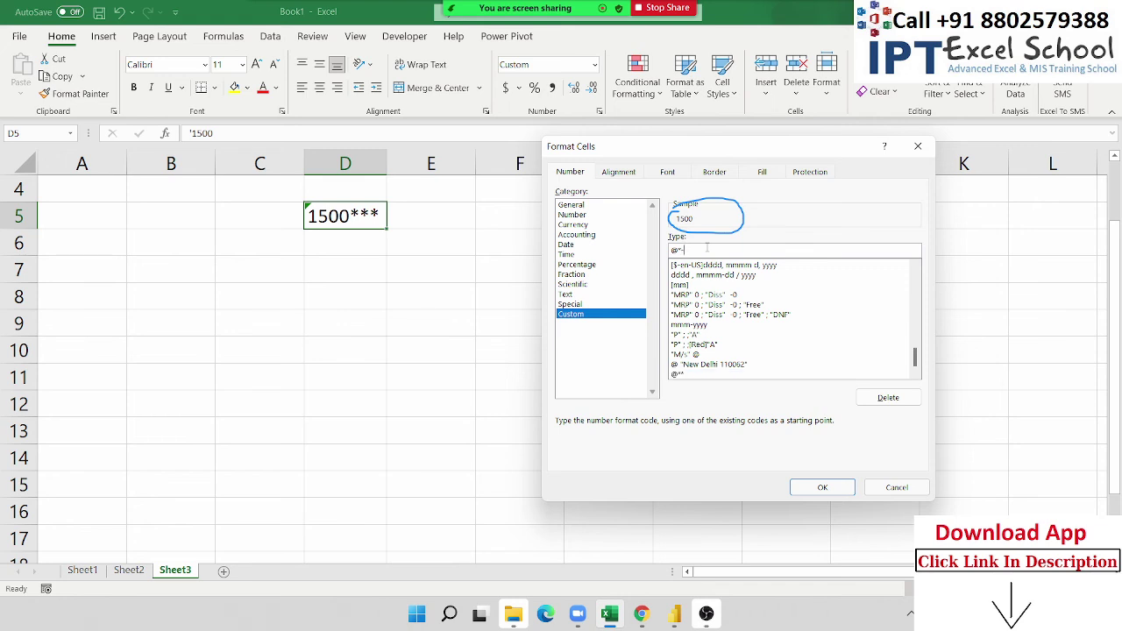
{"action": "key", "text": "Return"}
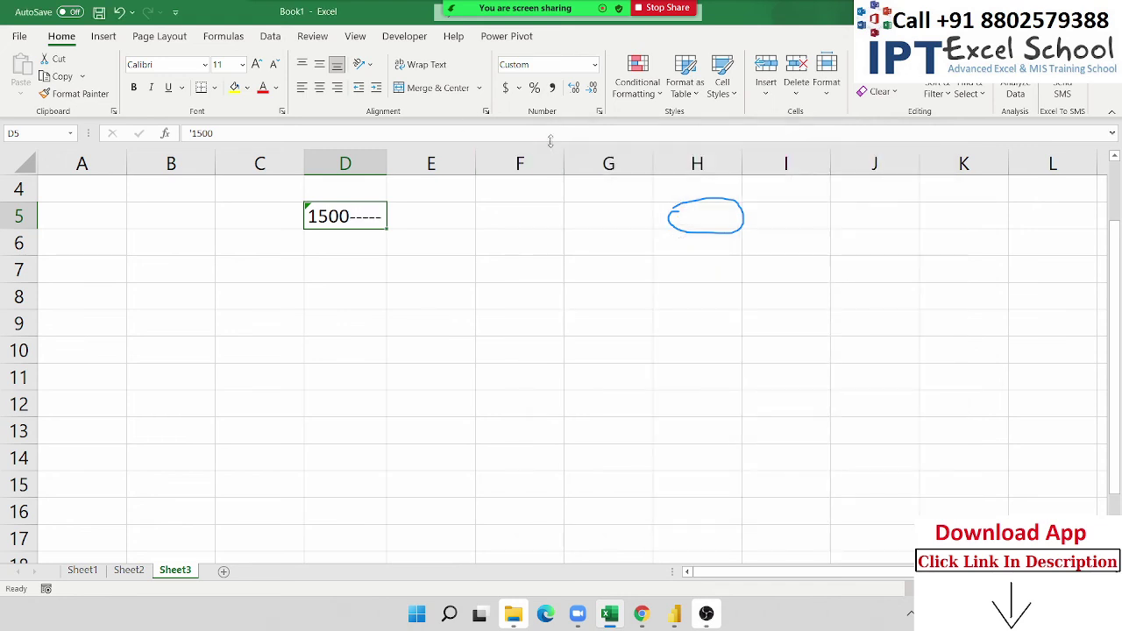
{"action": "left_click", "coordinate": [600, 112]}
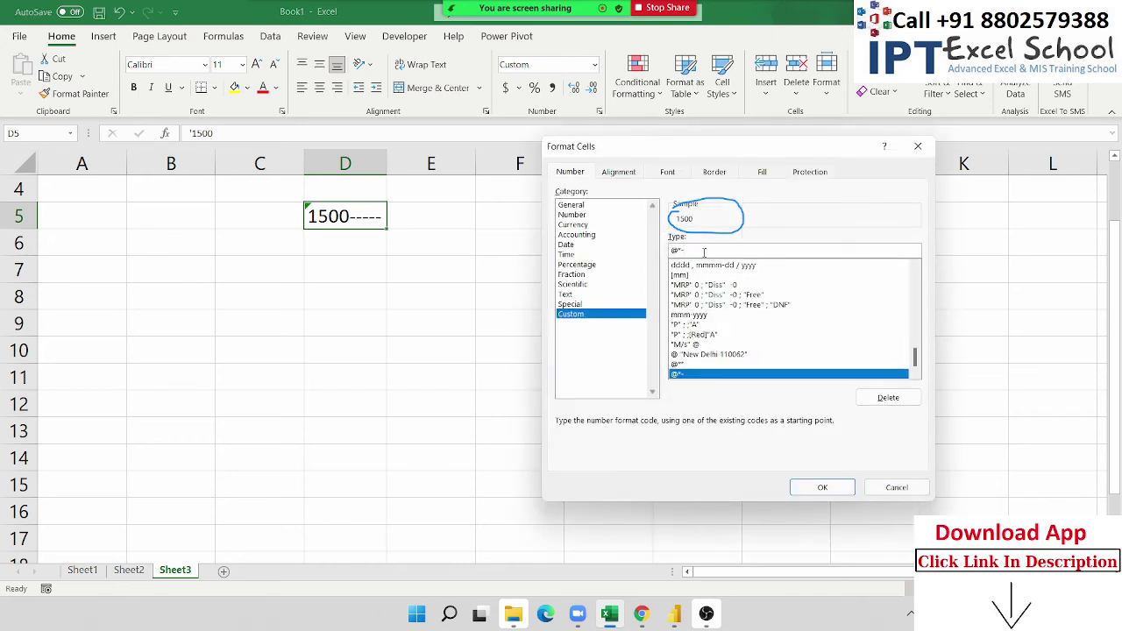
{"action": "key", "text": "Escape"}
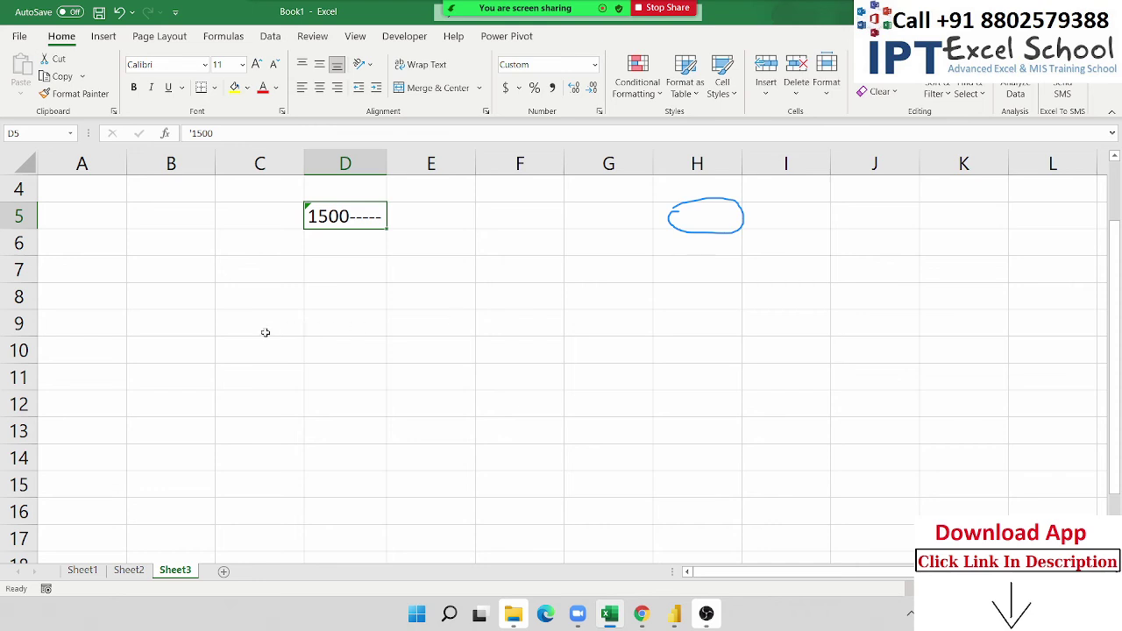
{"action": "left_click", "coordinate": [170, 299]}
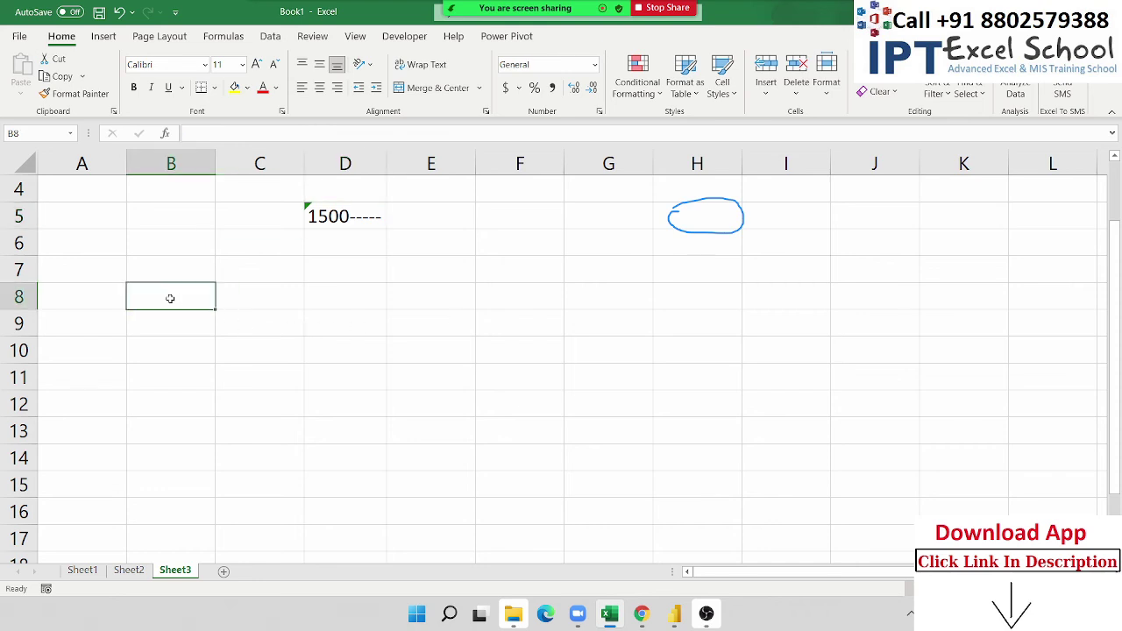
Type the label Passward in B8
{"action": "type", "text": "Pa"}
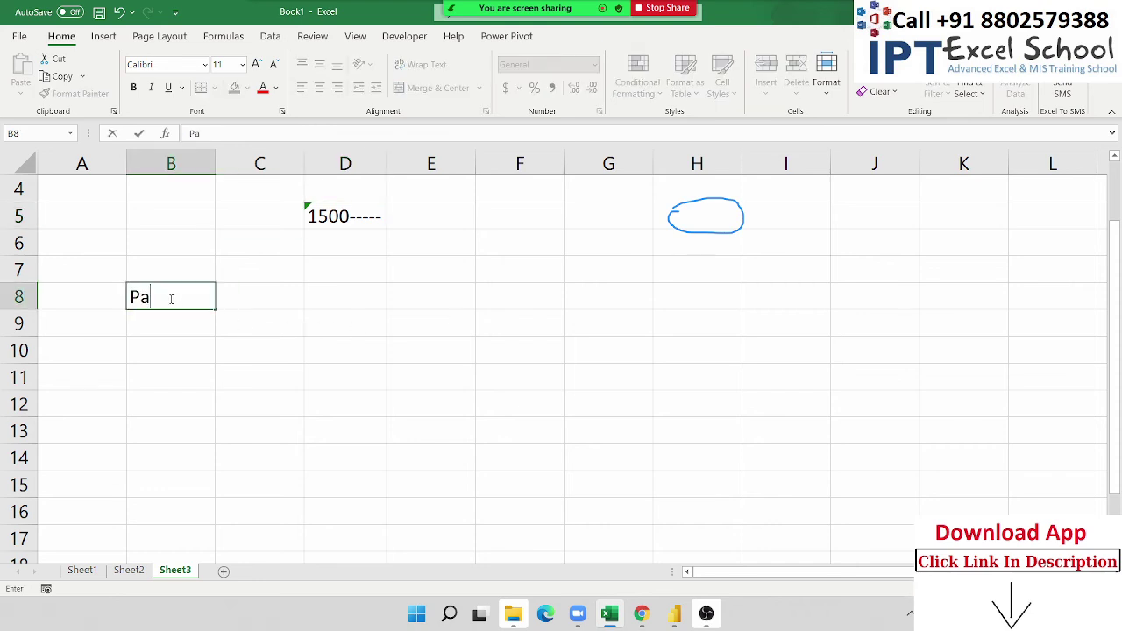
{"action": "type", "text": "ssward"}
{"action": "key", "text": "Tab"}
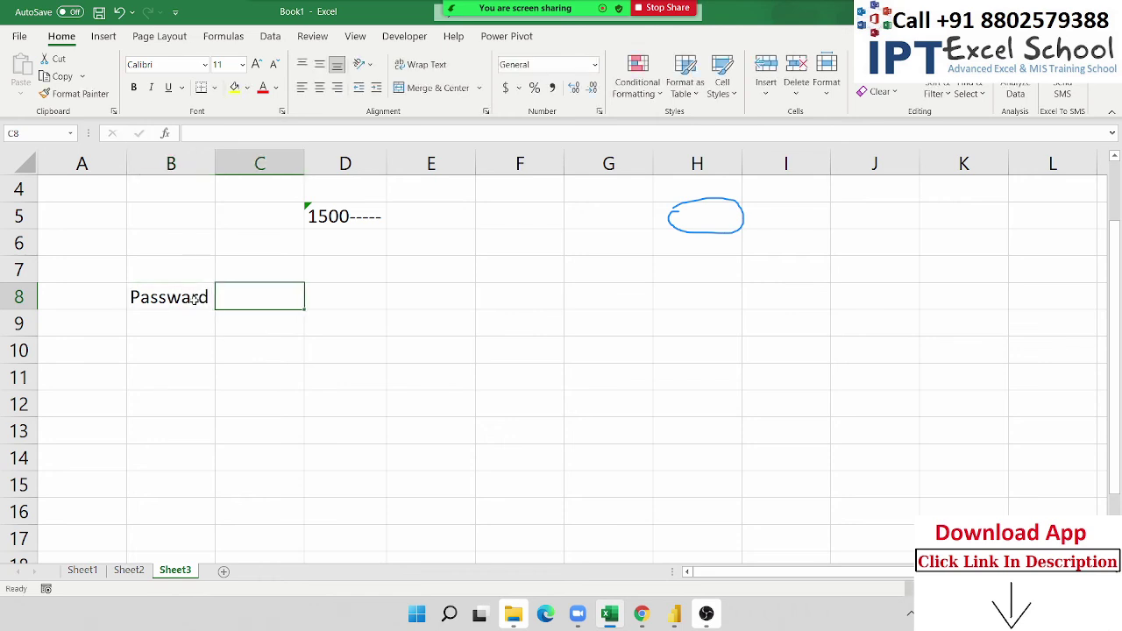
{"action": "type", "text": "152"}
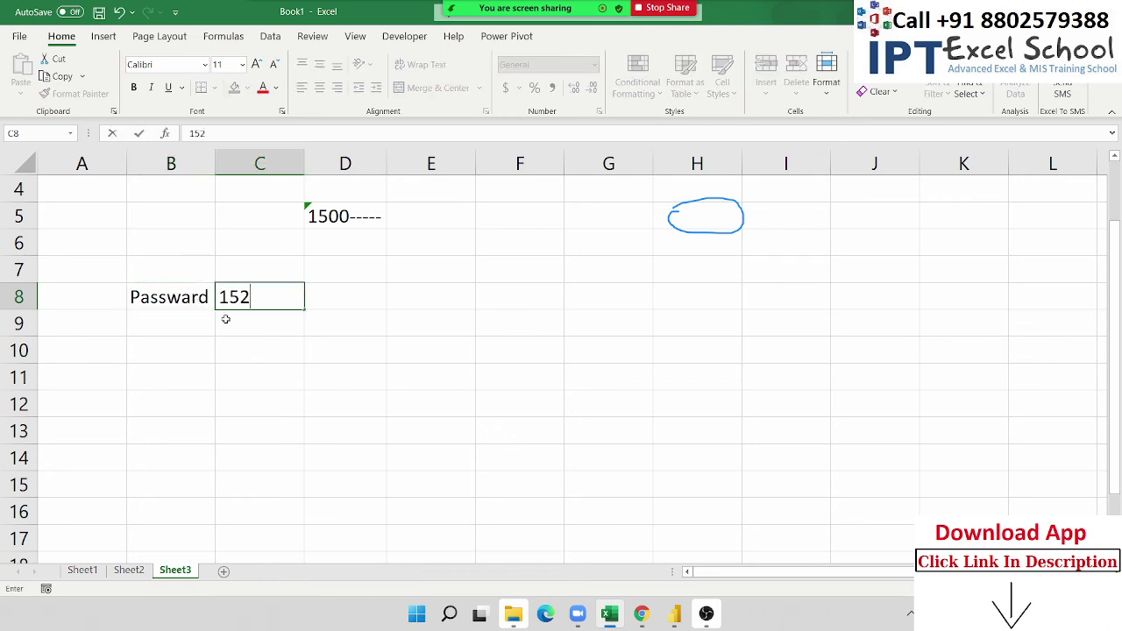
{"action": "key", "text": "Escape"}
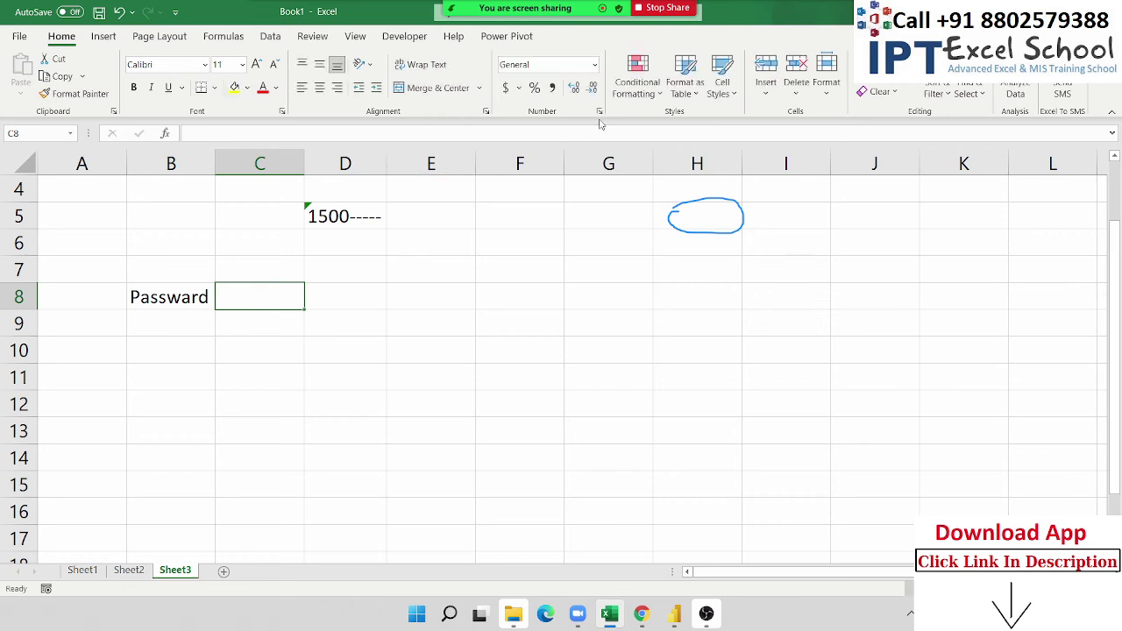
Apply a custom masking format to C8 and enter a numeric password that displays hidden
{"action": "key", "text": "ctrl+1"}
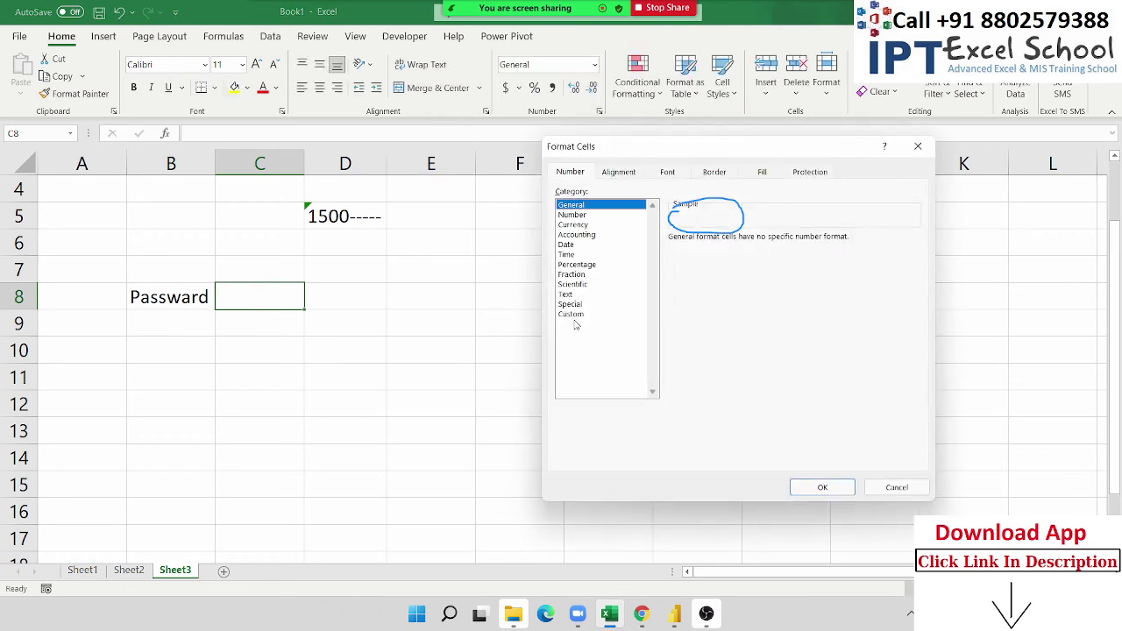
{"action": "left_click", "coordinate": [577, 316]}
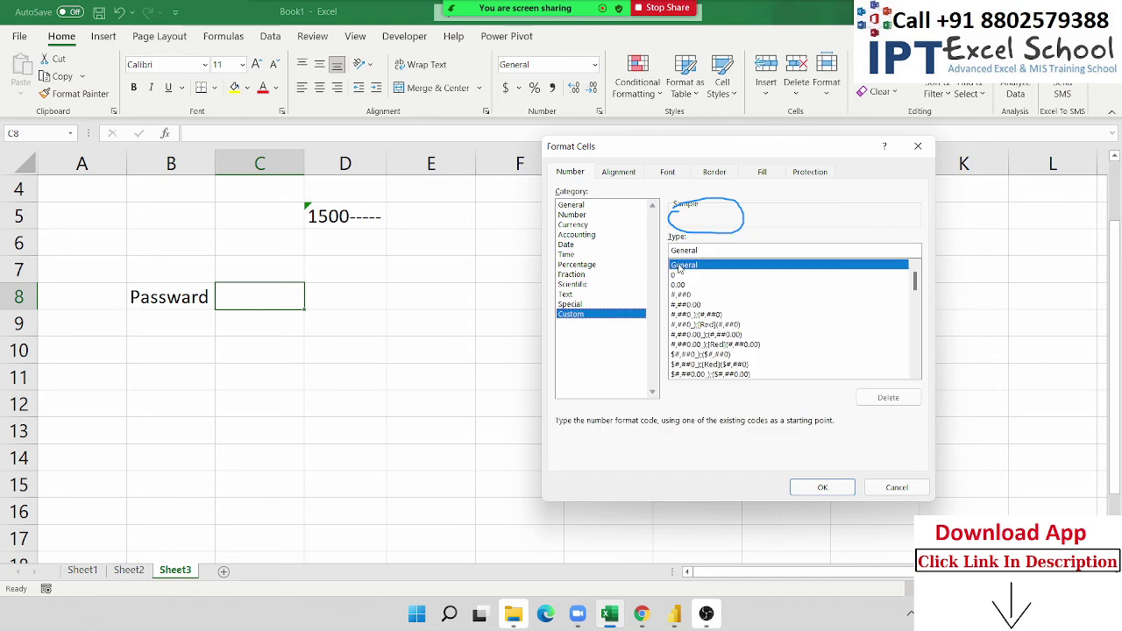
{"action": "type", "text": ";;"}
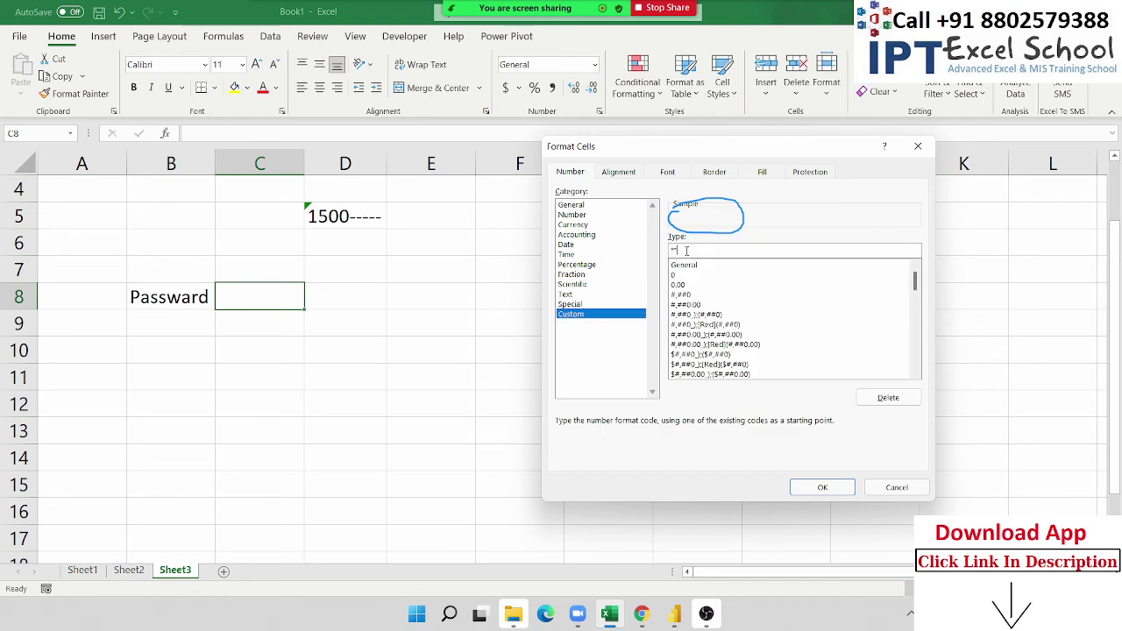
{"action": "key", "text": "Return"}
{"action": "type", "text": "154"}
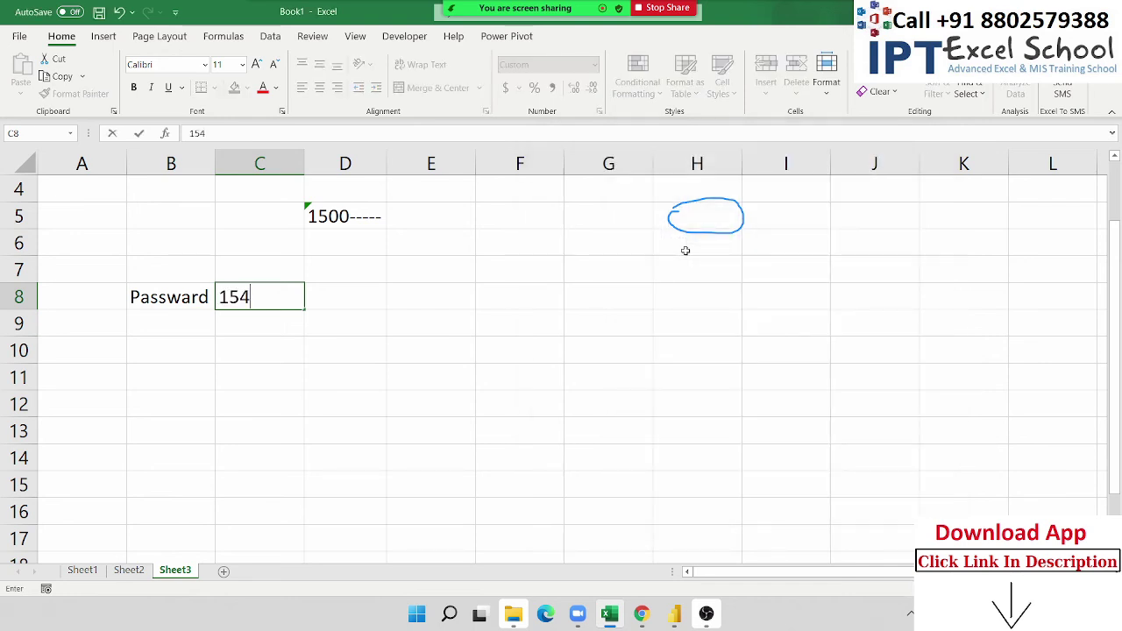
{"action": "type", "text": "5"}
{"action": "key", "text": "Return"}
{"action": "key", "text": "Left"}
{"action": "key", "text": "Up"}
{"action": "key", "text": "Right"}
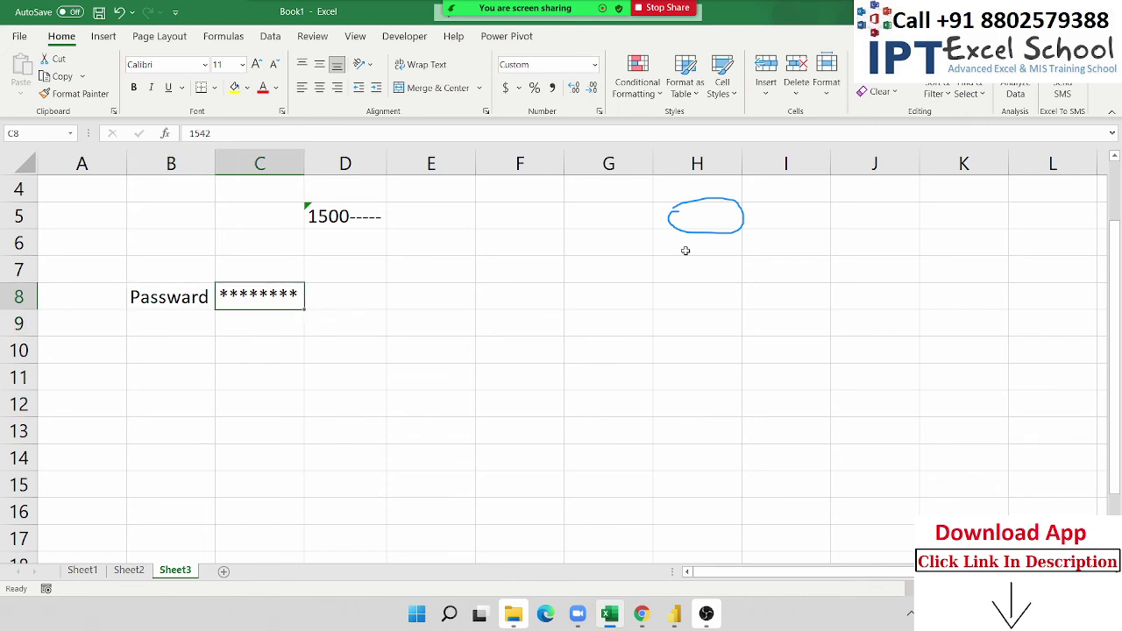
{"action": "left_click", "coordinate": [599, 111]}
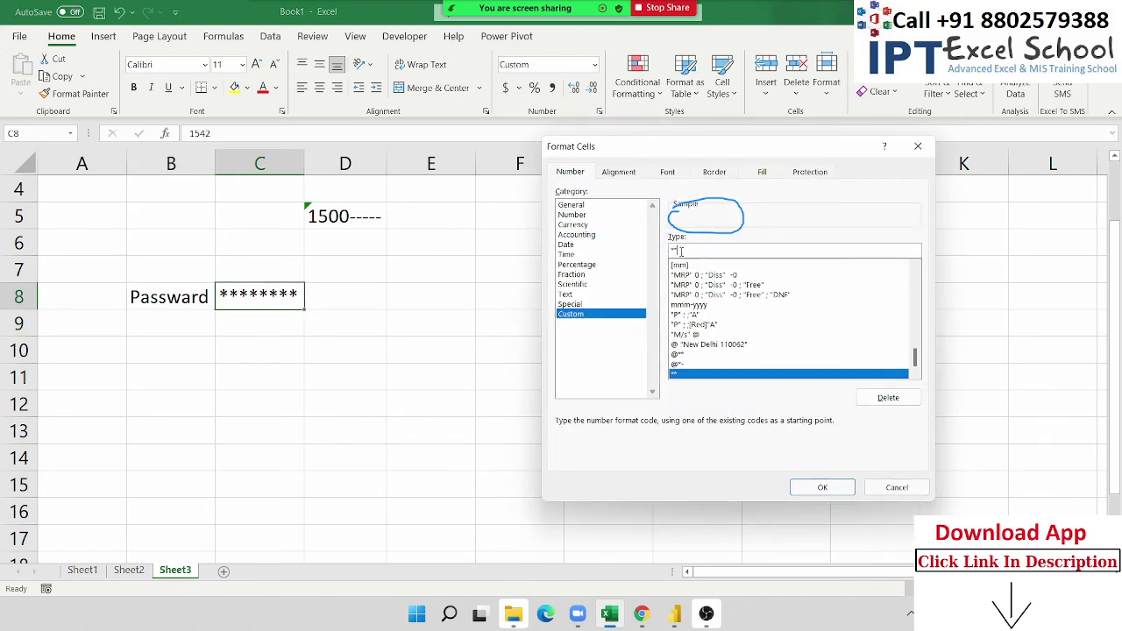
Change C8's custom format to *x so its number shows as a row of x characters
{"action": "key", "text": "BackSpace"}
{"action": "type", "text": "*"}
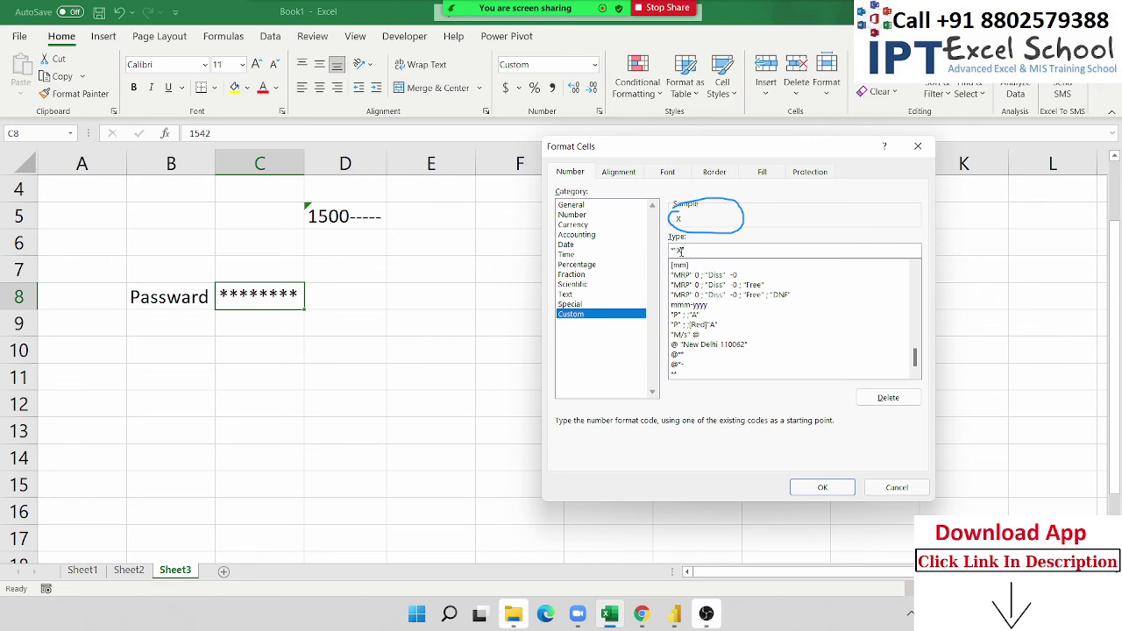
{"action": "key", "text": "Return"}
{"action": "key", "text": "Return"}
{"action": "left_click", "coordinate": [682, 252]}
{"action": "key", "text": "Return"}
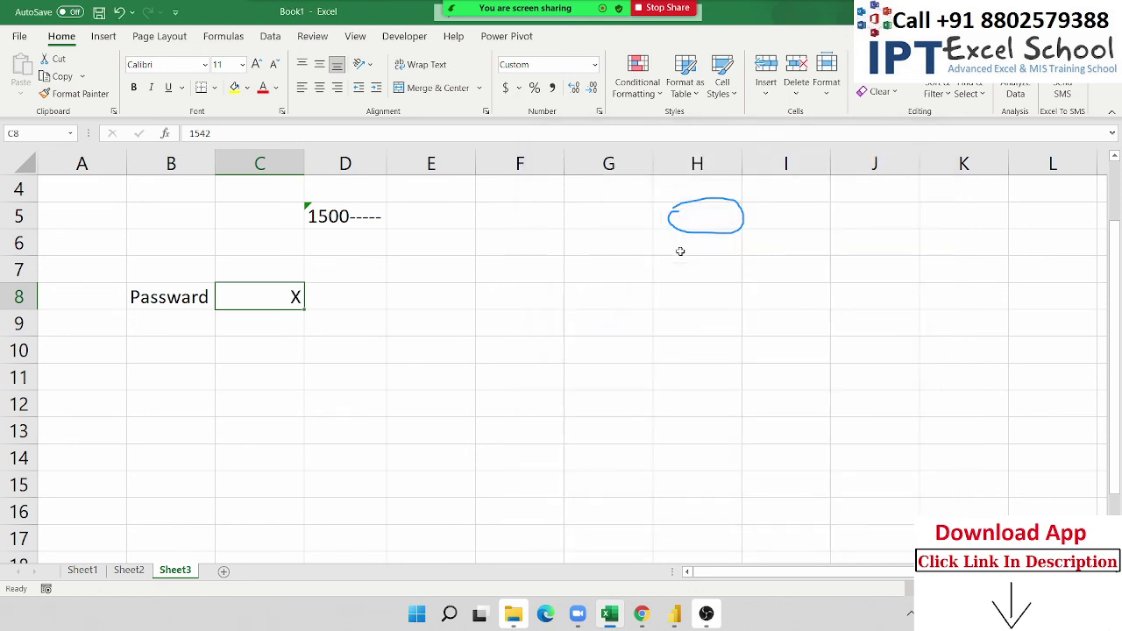
{"action": "left_click", "coordinate": [601, 112]}
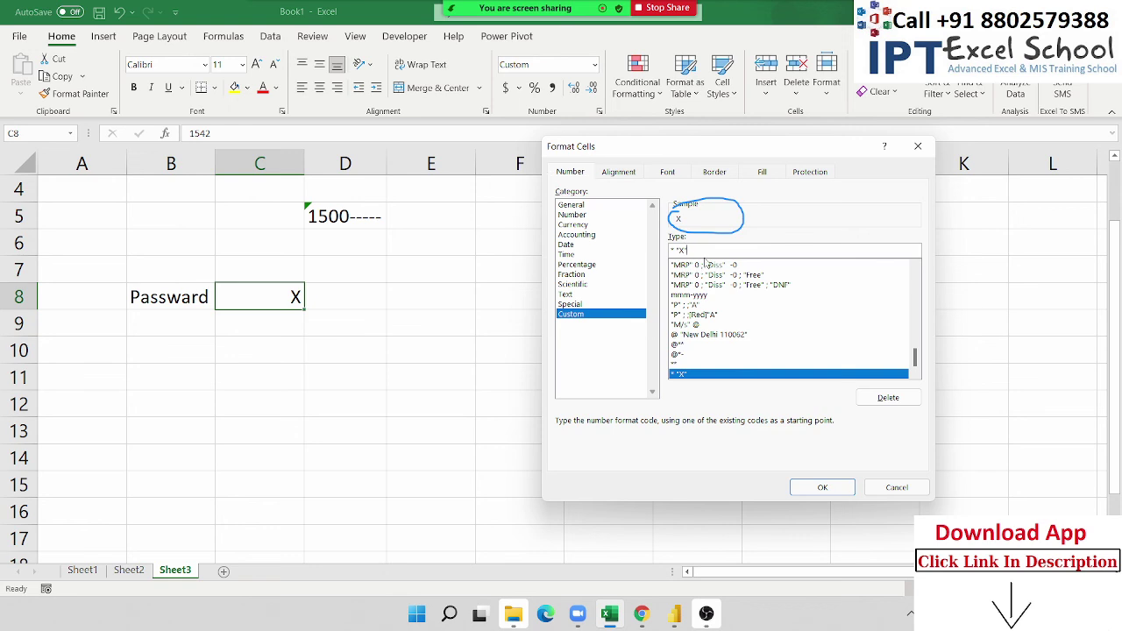
{"action": "key", "text": "BackSpace"}
{"action": "key", "text": "BackSpace"}
{"action": "key", "text": "BackSpace"}
{"action": "key", "text": "BackSpace"}
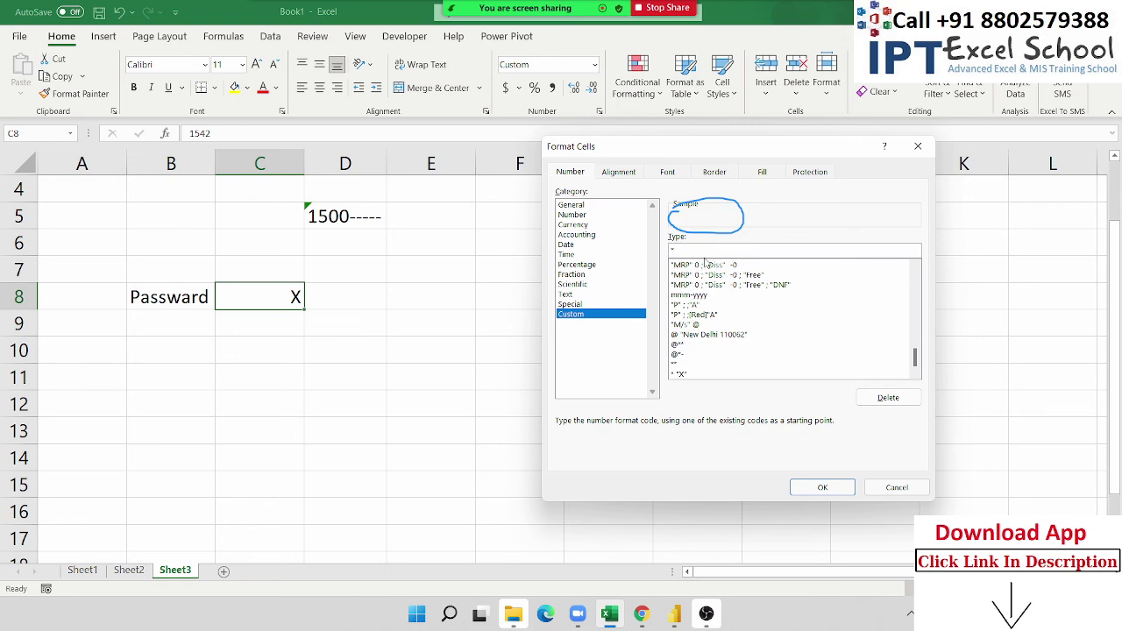
{"action": "type", "text": "x"}
{"action": "key", "text": "Return"}
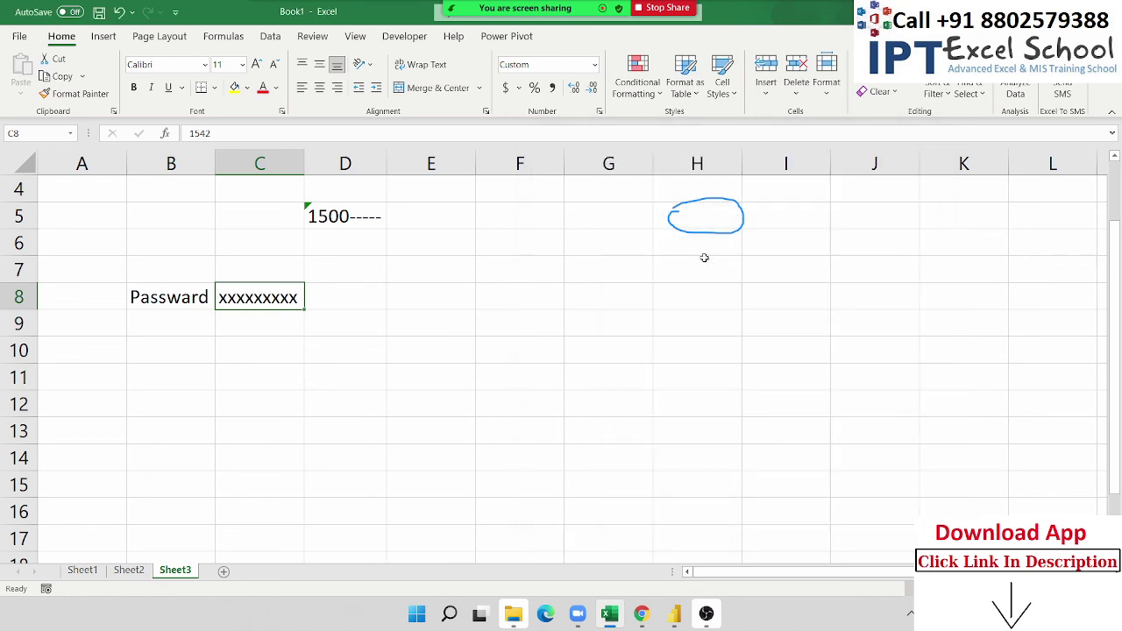
{"action": "left_click", "coordinate": [600, 111]}
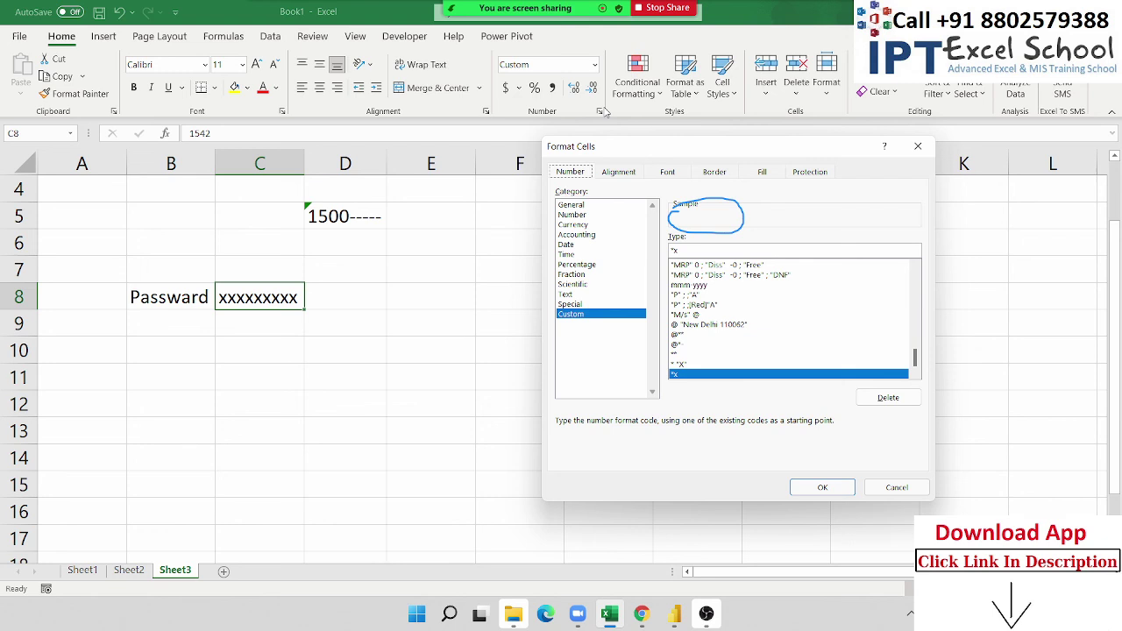
Test the x mask by entering new numbers and the text 'trer' in C8
{"action": "key", "text": "Escape"}
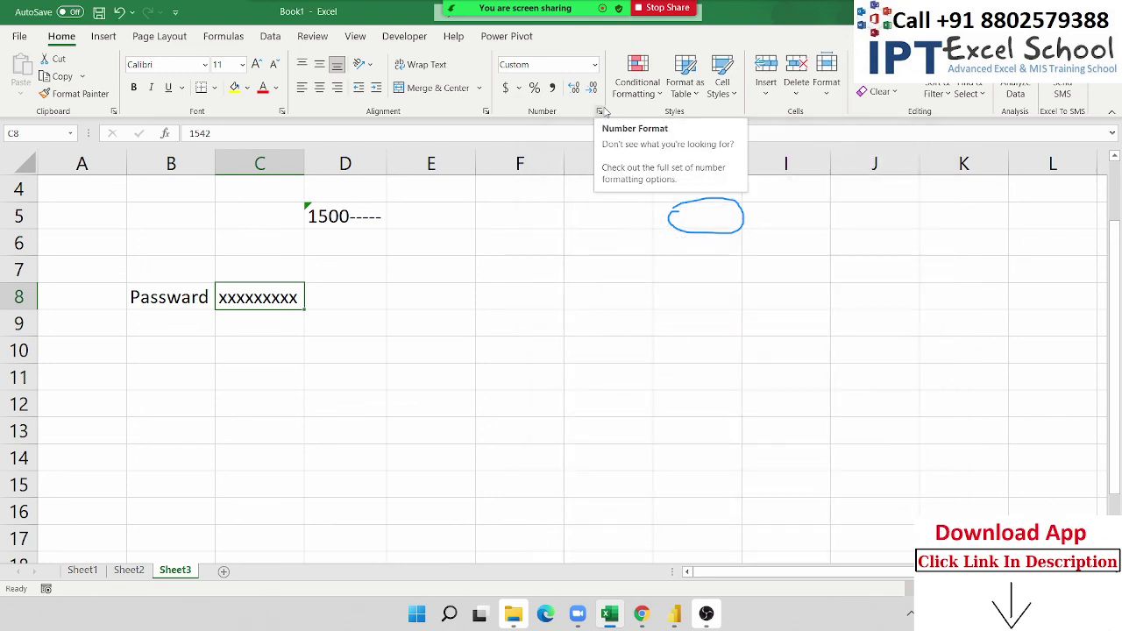
{"action": "type", "text": "525"}
{"action": "key", "text": "Return"}
{"action": "key", "text": "Up"}
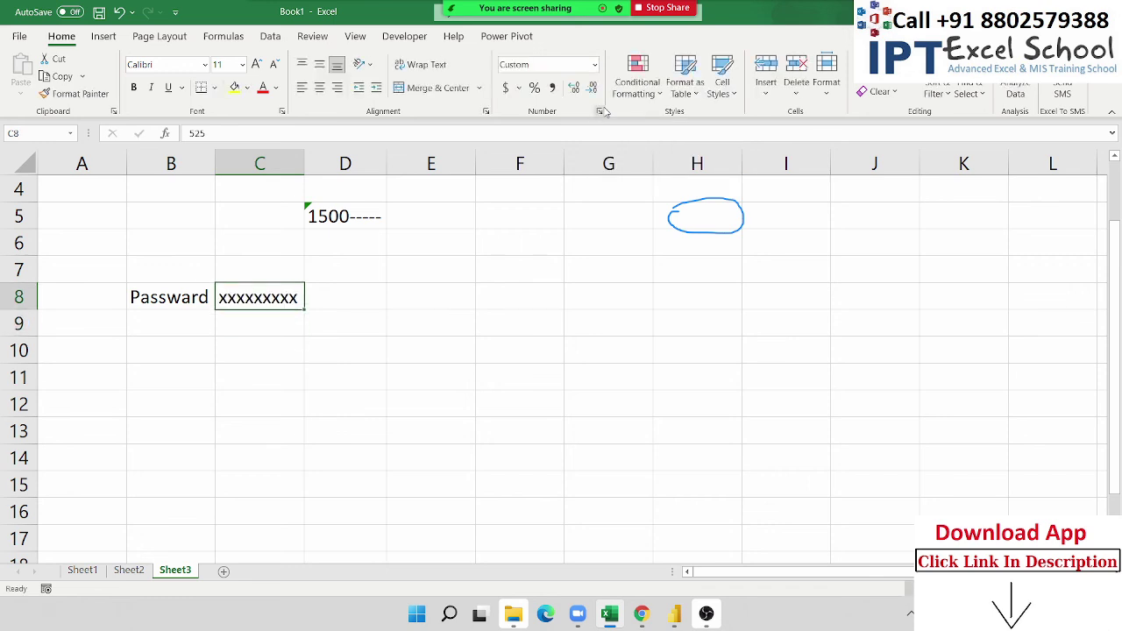
{"action": "type", "text": "trer"}
{"action": "key", "text": "Return"}
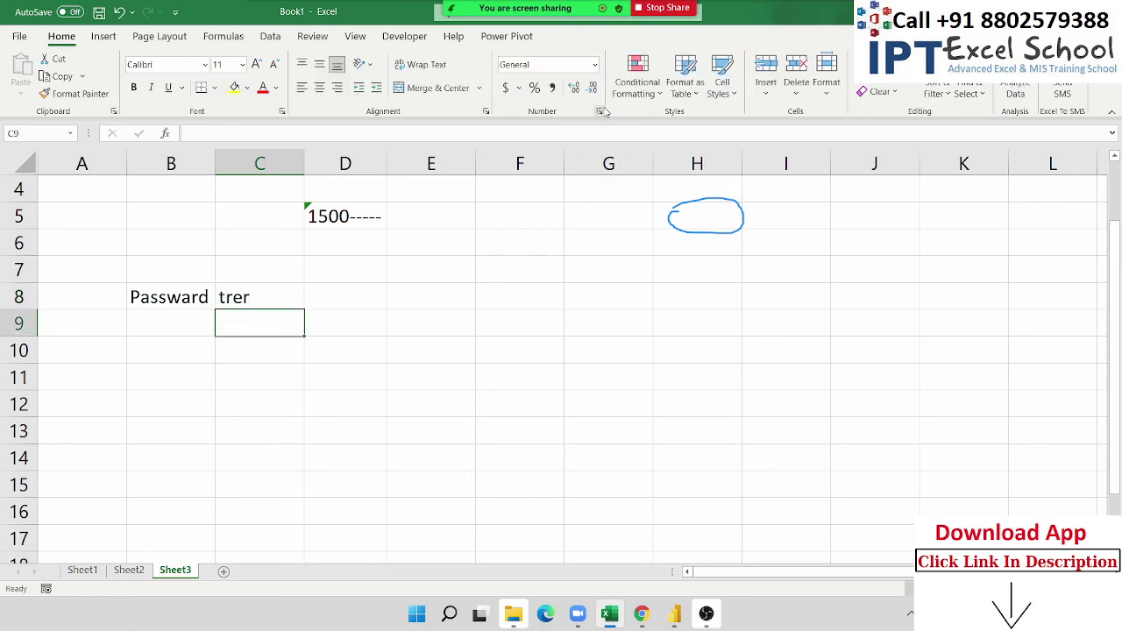
{"action": "key", "text": "Up"}
{"action": "type", "text": "1524"}
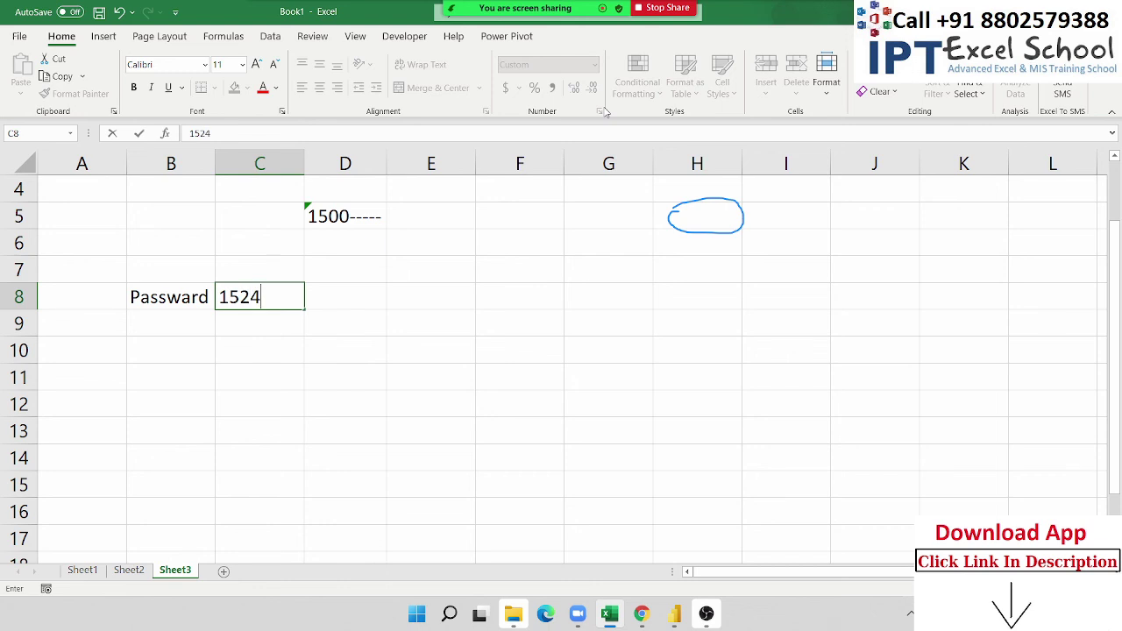
{"action": "key", "text": "Return"}
{"action": "key", "text": "Up"}
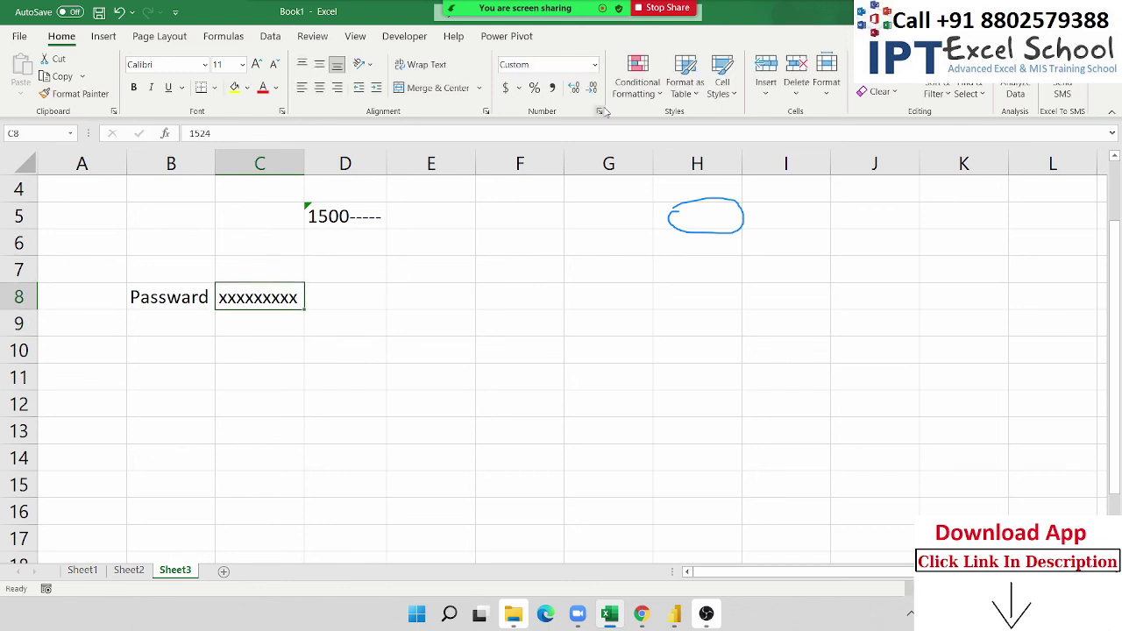